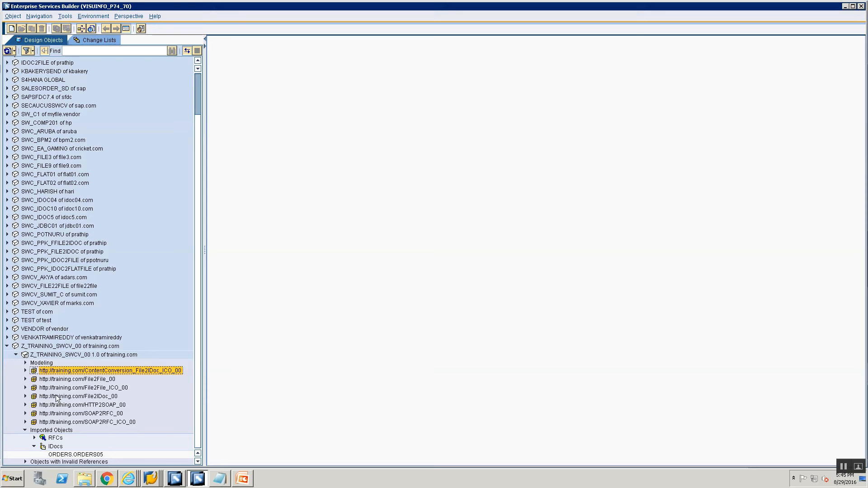
right_click(72, 371)
left_click(82, 375)
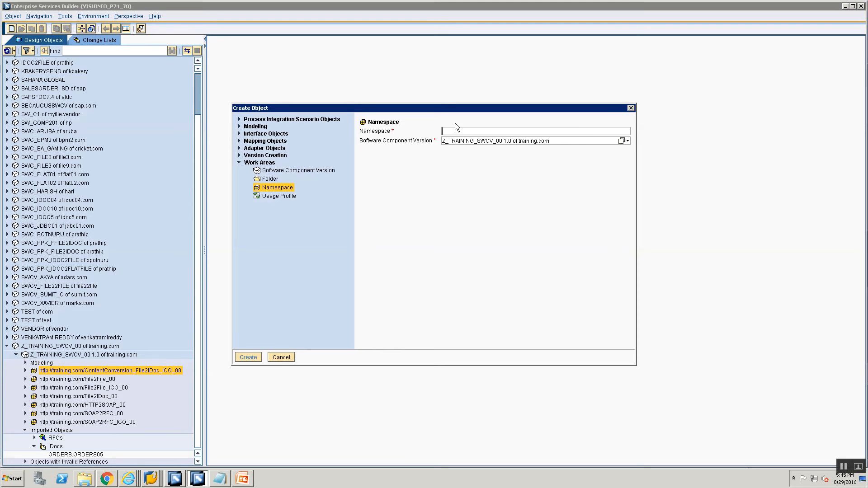
type("http://training.com/ContentConversion_File2IDoc")
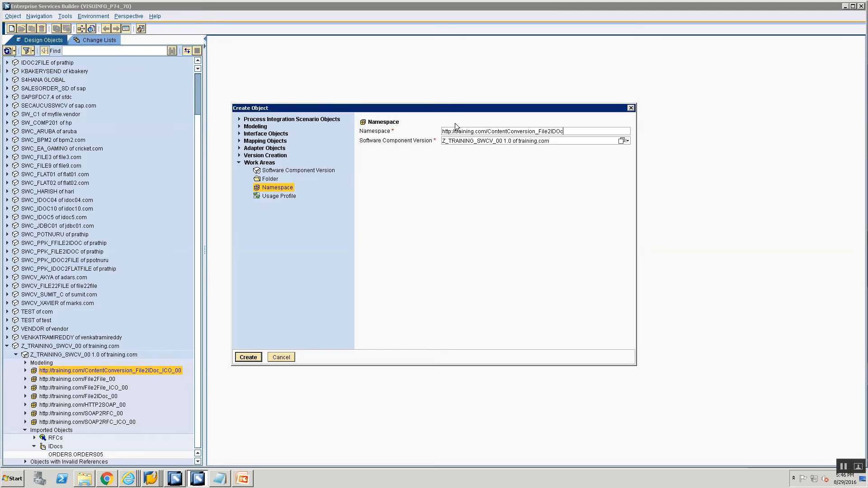
type("_00")
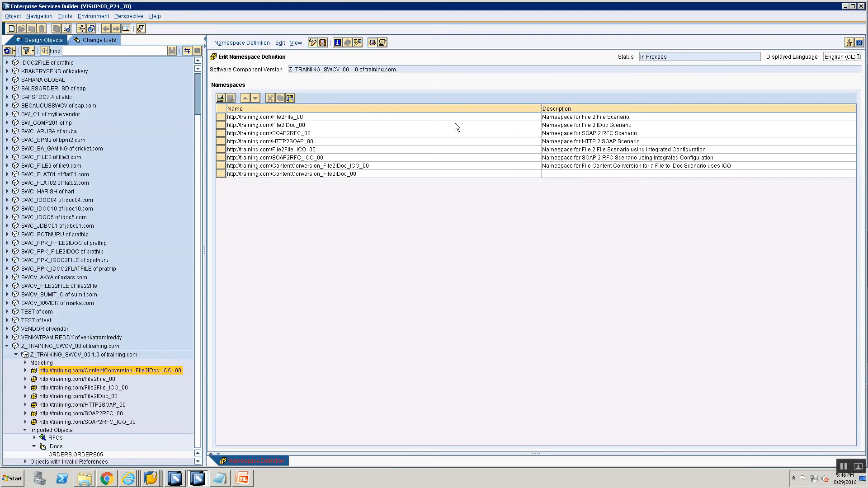
- Describe the new namespace as "Namespace for File Content Cnversion for a File to IDoc Scenario using Classical Configuration" and save
left_click(560, 176)
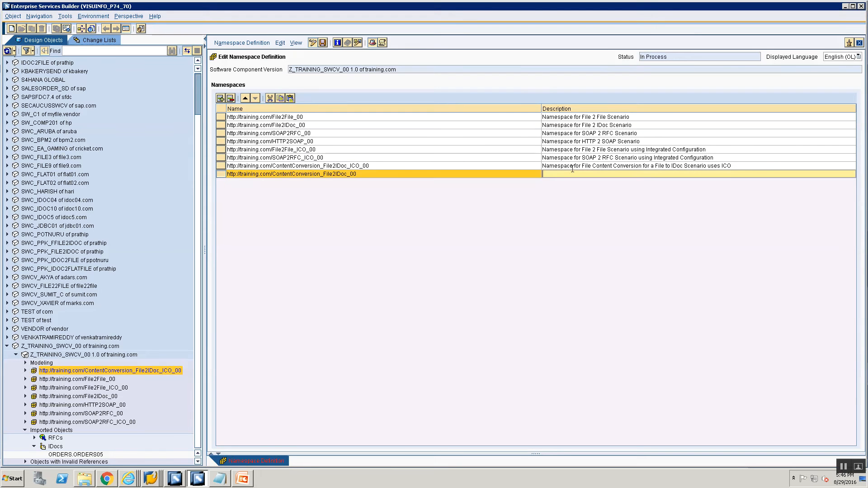
type("Namespace for Fil")
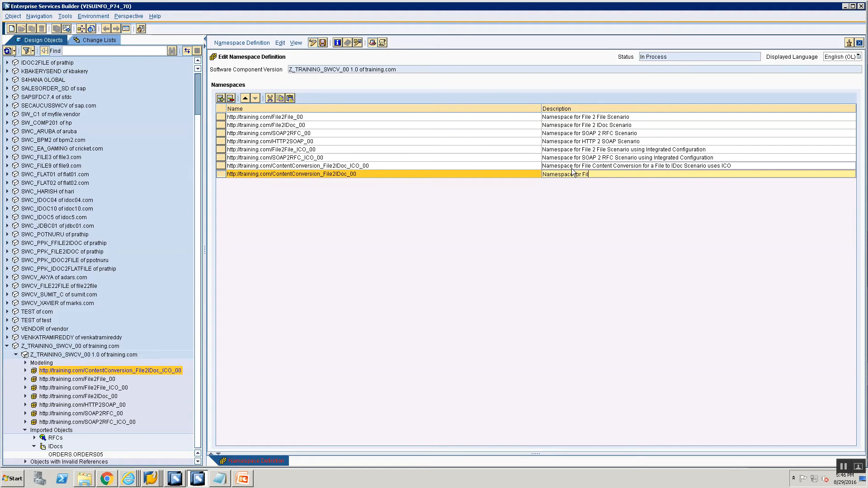
type("e Content Cnversion fior")
key("BackSpace")
key("BackSpace")
type("or a File to IDoc Scenario using Classical Confi")
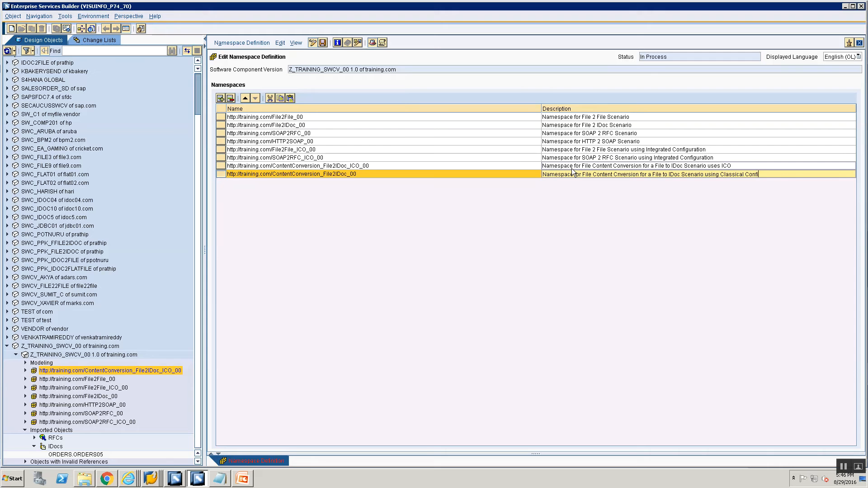
type("guration")
key("ctrl+s")
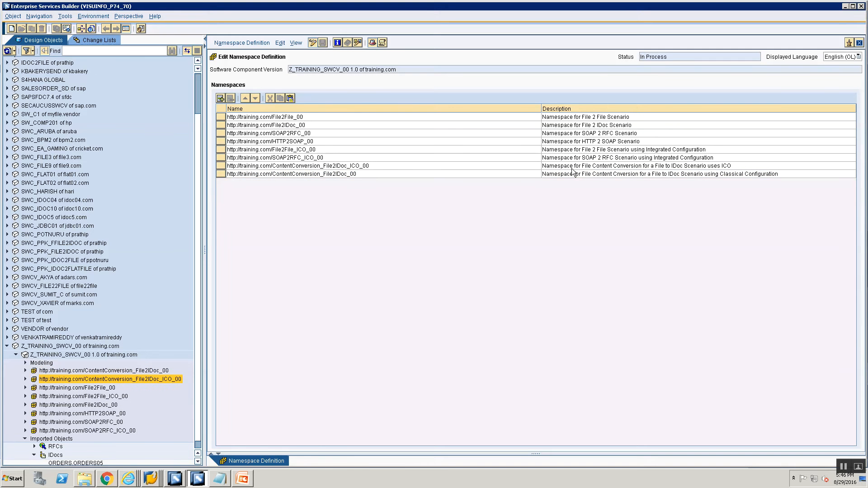
- Start copying the data type DT_ContentConversion_File2IDoc_ICO_Src_00 and name the copy DT_ContentConversion_File2IDoc_Src_00
left_click(24, 380)
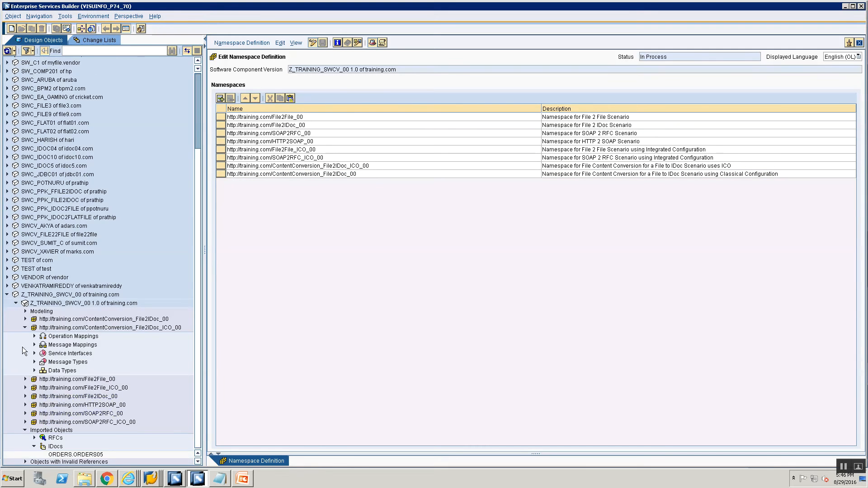
left_click(25, 328)
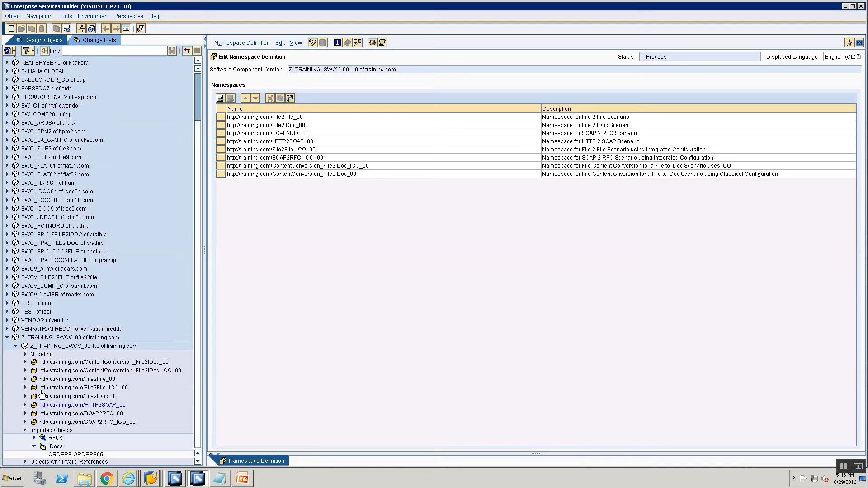
left_click(26, 362)
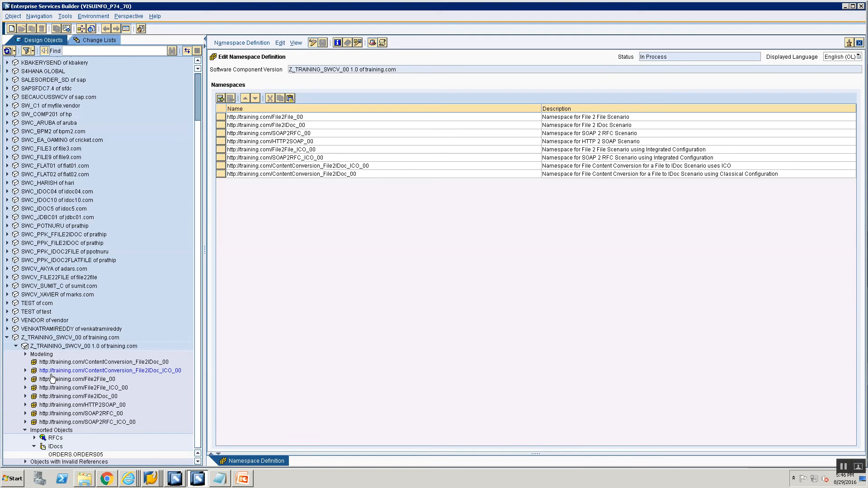
left_click(25, 371)
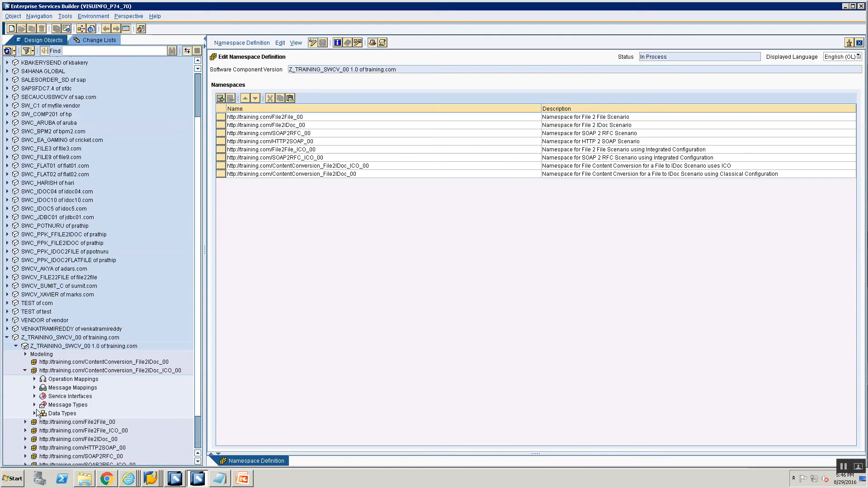
left_click(35, 413)
left_click(60, 421)
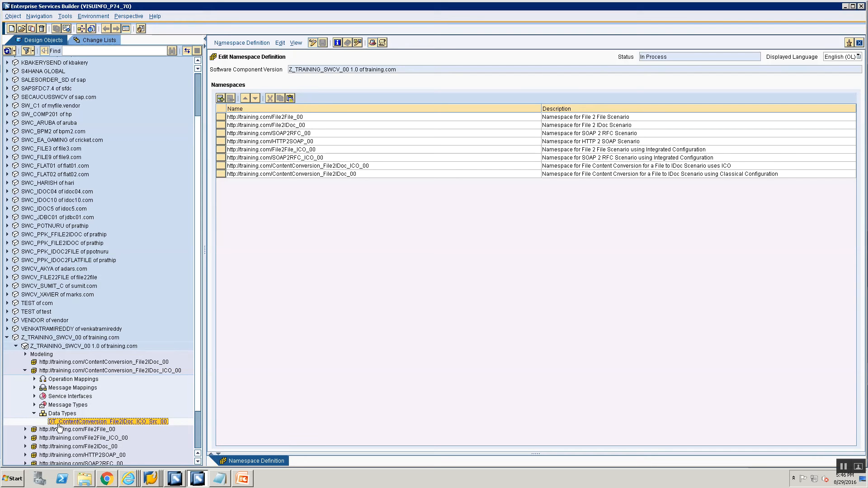
right_click(61, 420)
left_click(78, 441)
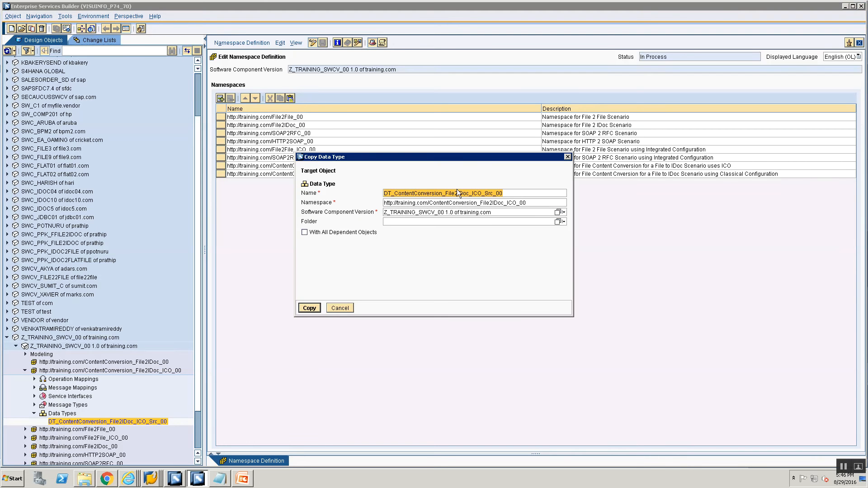
left_click(472, 193)
key("Delete")
key("Delete")
key("Delete")
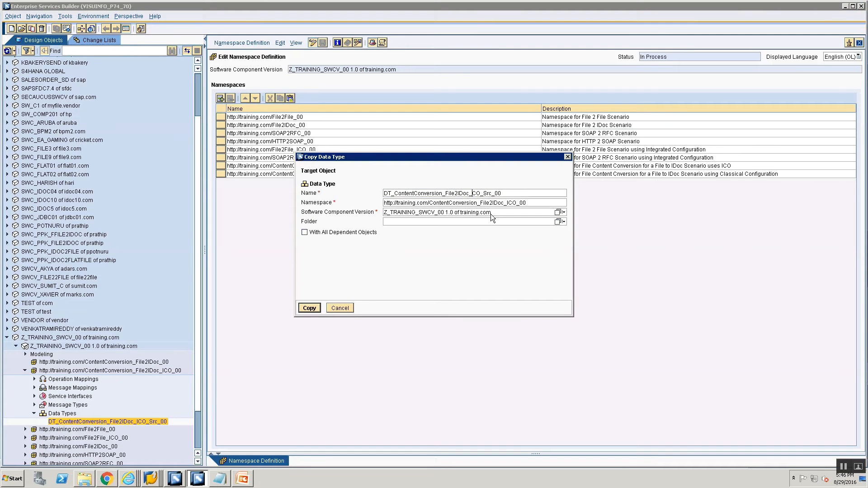
key("Delete")
left_click(556, 202)
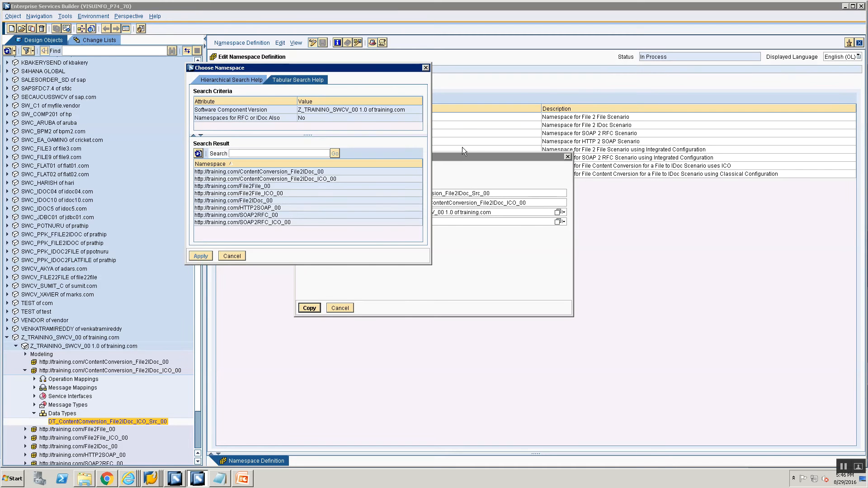
left_click(267, 171)
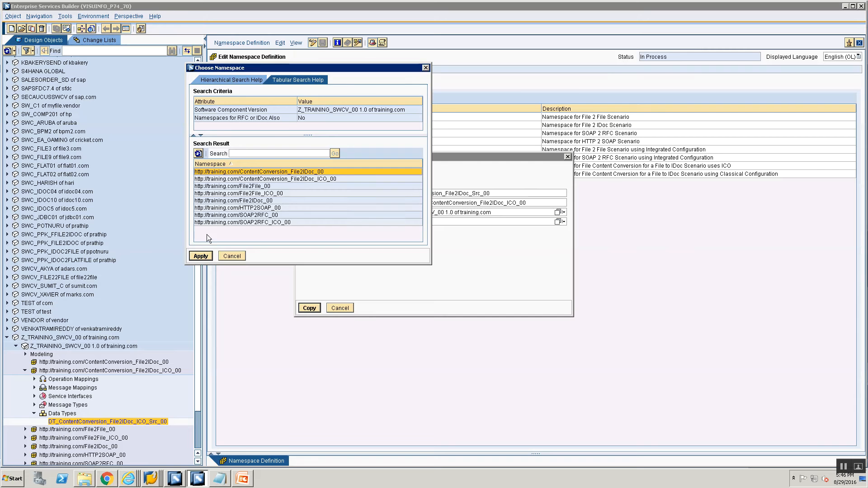
left_click(200, 256)
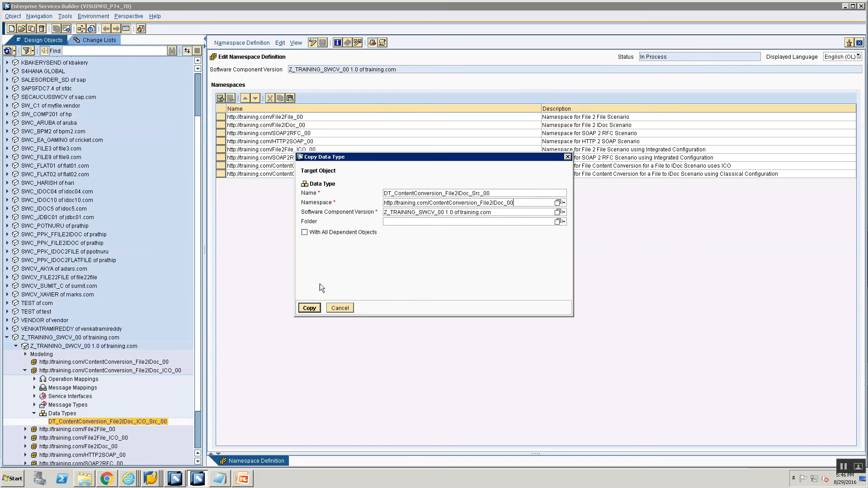
left_click(310, 307)
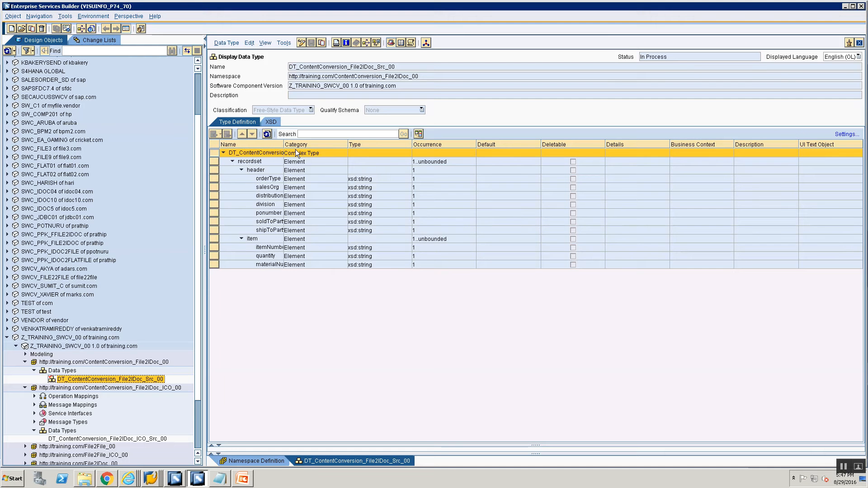
- Create a message type MT_ContentConversion_File2IDoc_Src_00 under the new namespace
left_click_drag(283, 144, 325, 144)
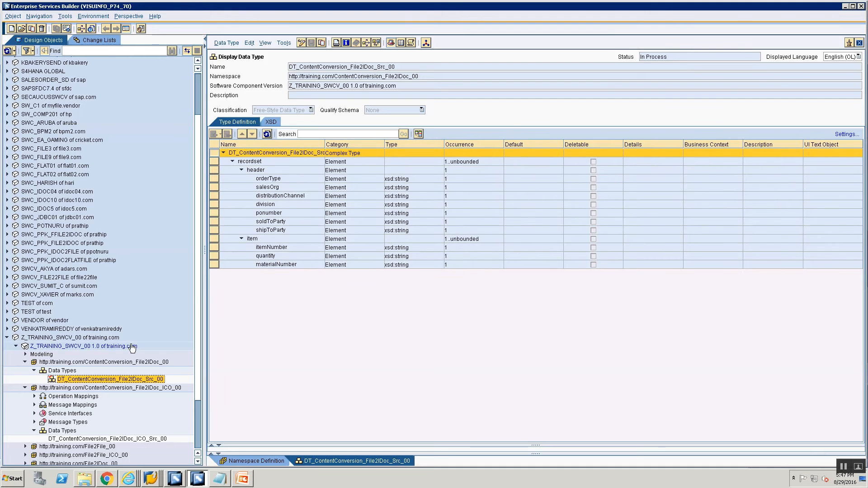
right_click(52, 372)
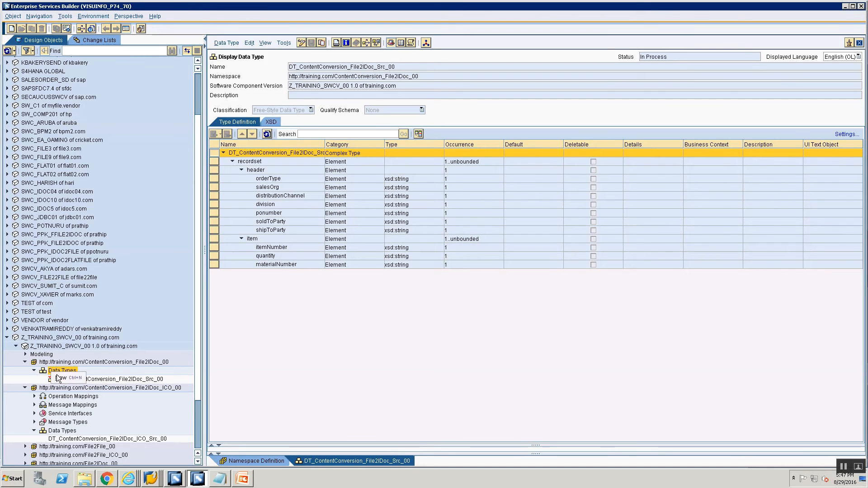
left_click(61, 377)
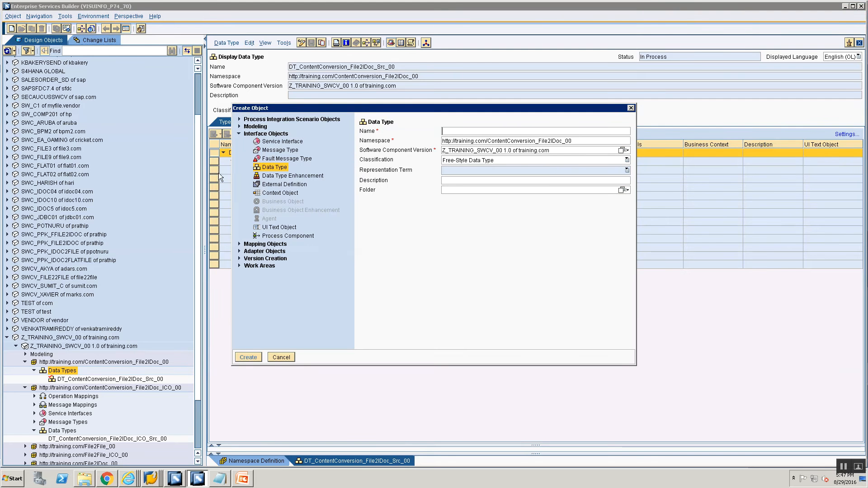
left_click(280, 150)
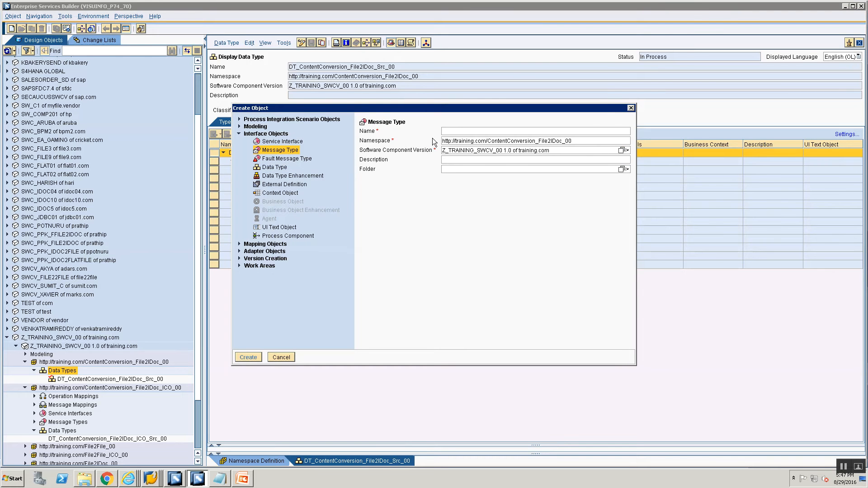
type("MT_")
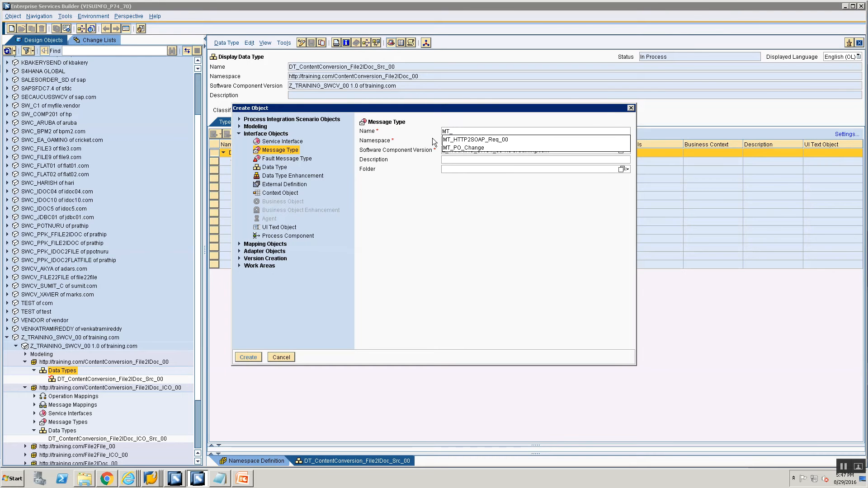
type("ContentCo")
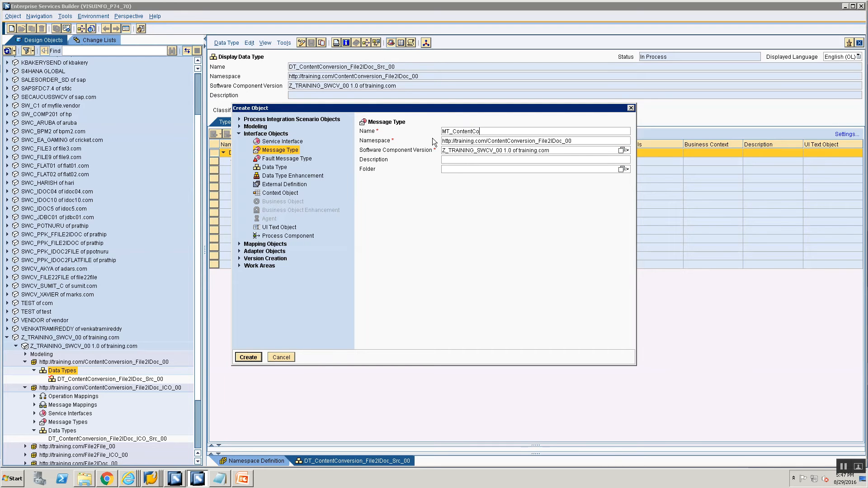
type("nversion_Fi")
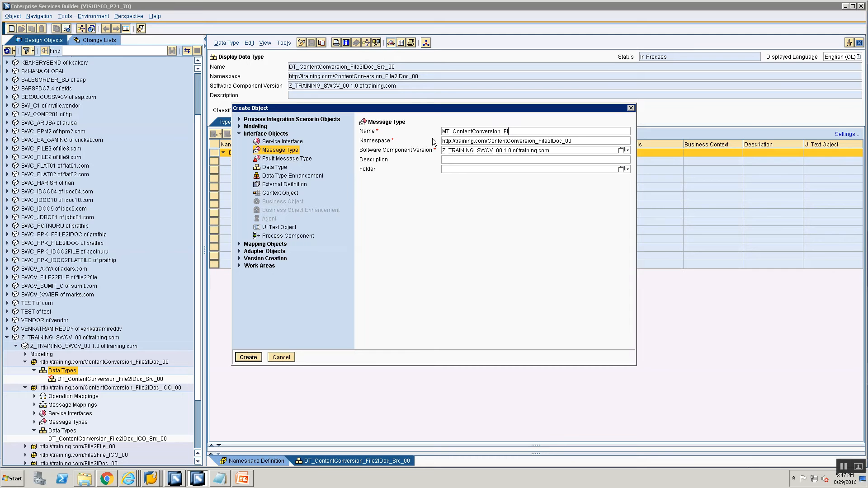
type("le2IDoc_Src_00")
key("Return")
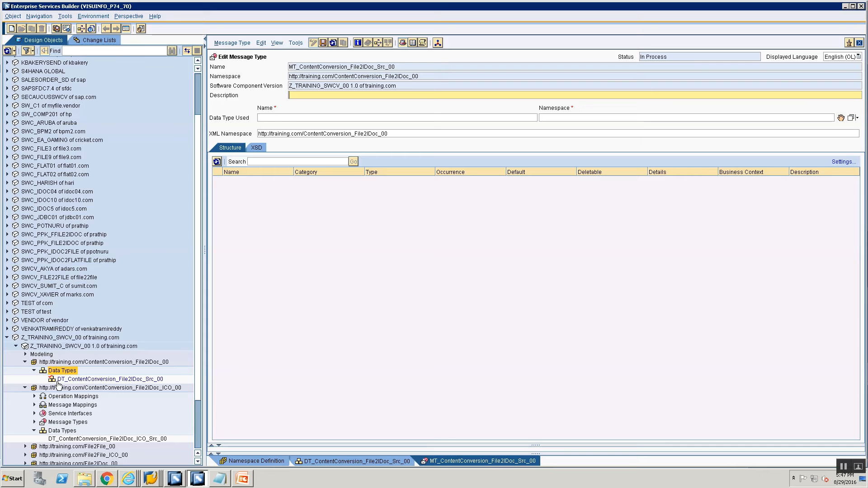
- Assign DT_ContentConversion_File2IDoc_Src_00 as the message type's data type and save
left_click(25, 387)
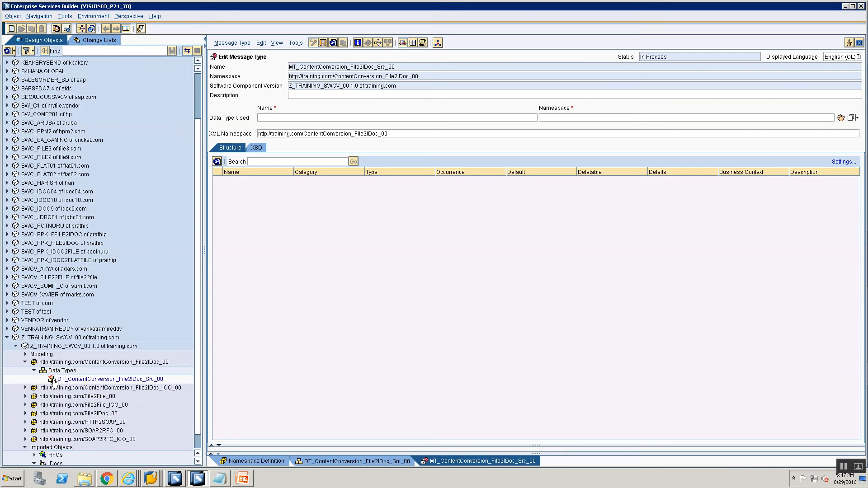
left_click_drag(53, 382, 841, 119)
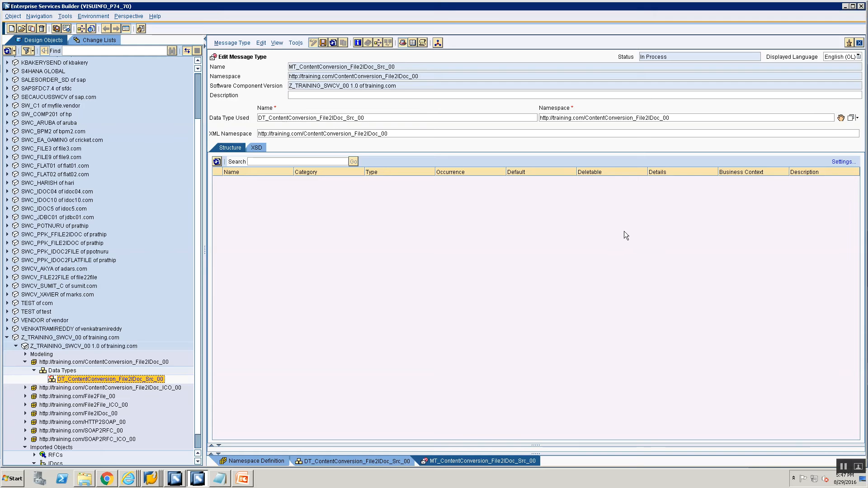
key("ctrl+s")
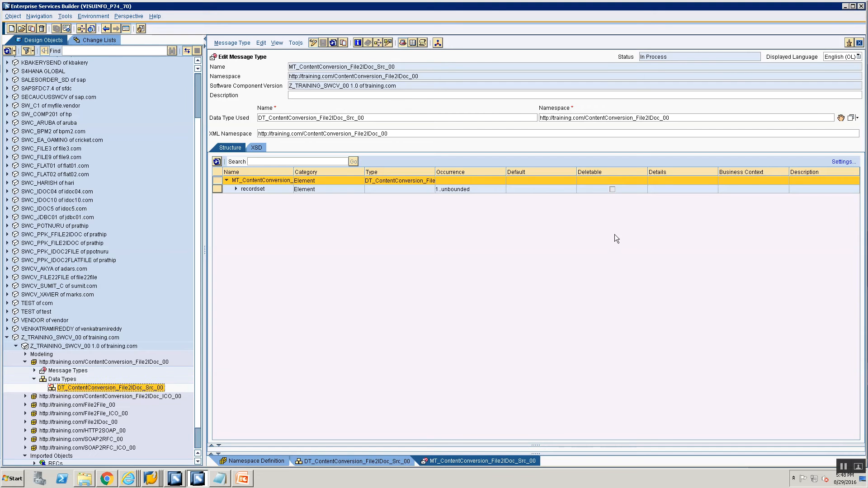
- Create service interface SIOA_ContentConversion_File2IDoc_Src_00 and set its request message to MT_ContentConversion_File2IDoc_Src_00
right_click(75, 371)
left_click(84, 375)
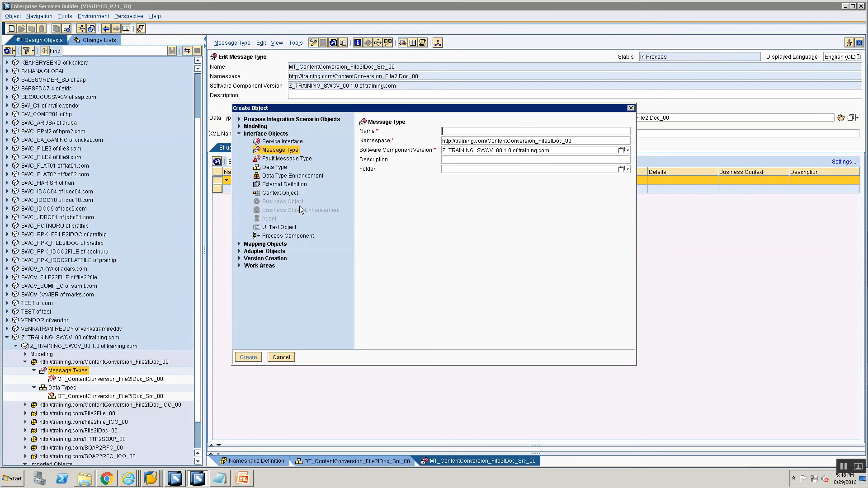
left_click(276, 141)
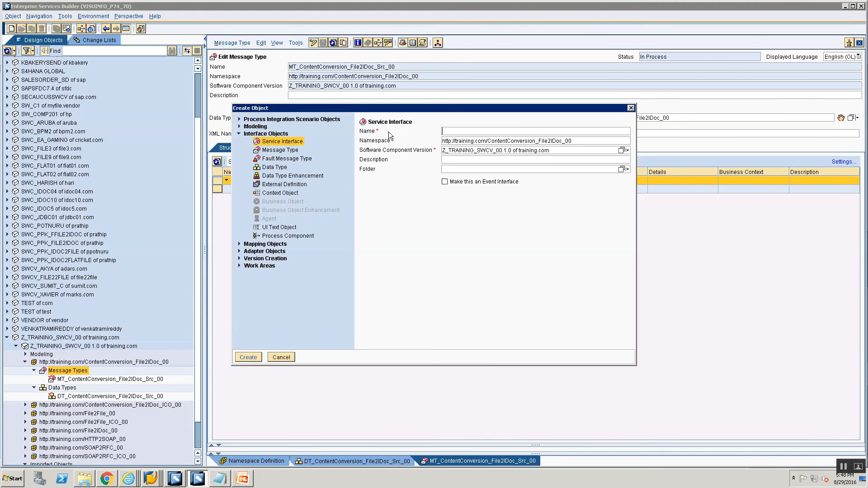
type("SIOA_")
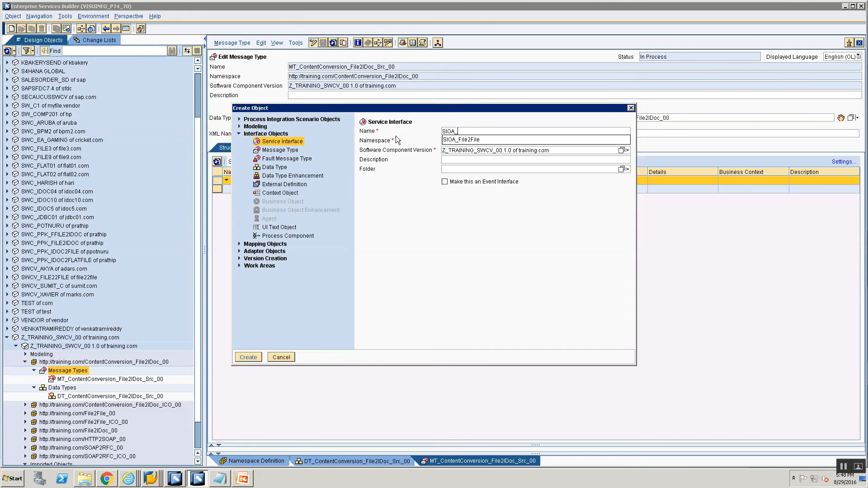
type("ContentCo")
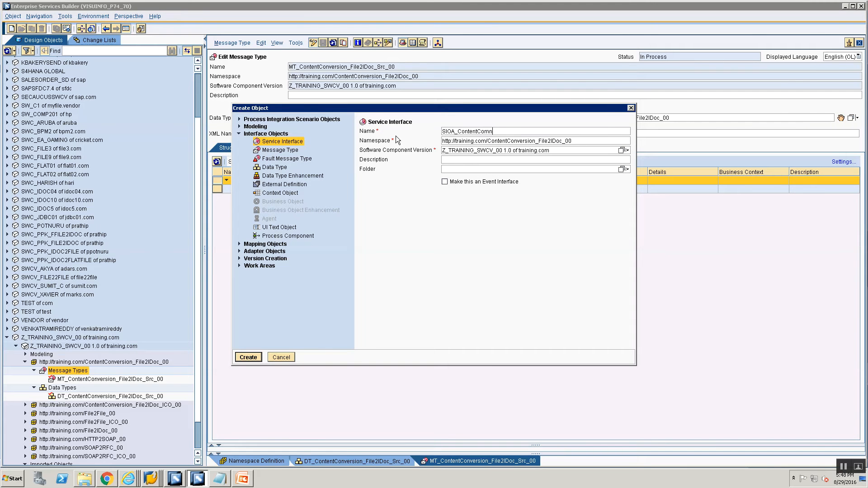
type("nversion_File2IDOc_Src_")
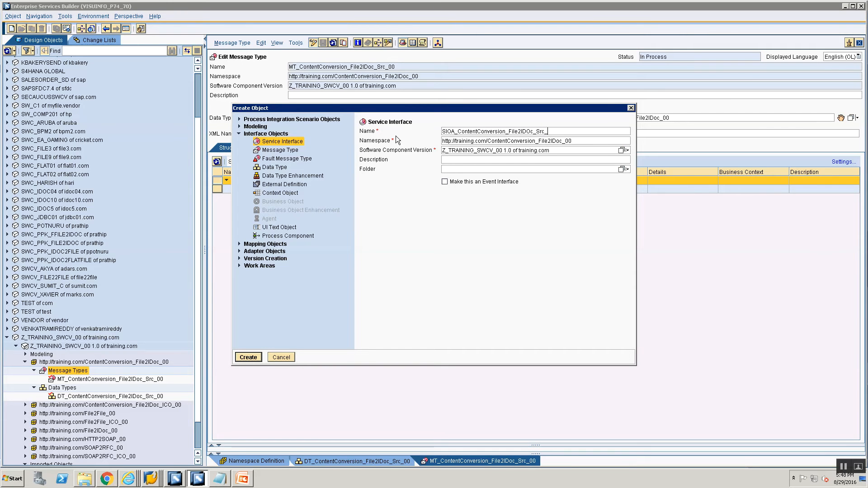
type("00")
key("Return")
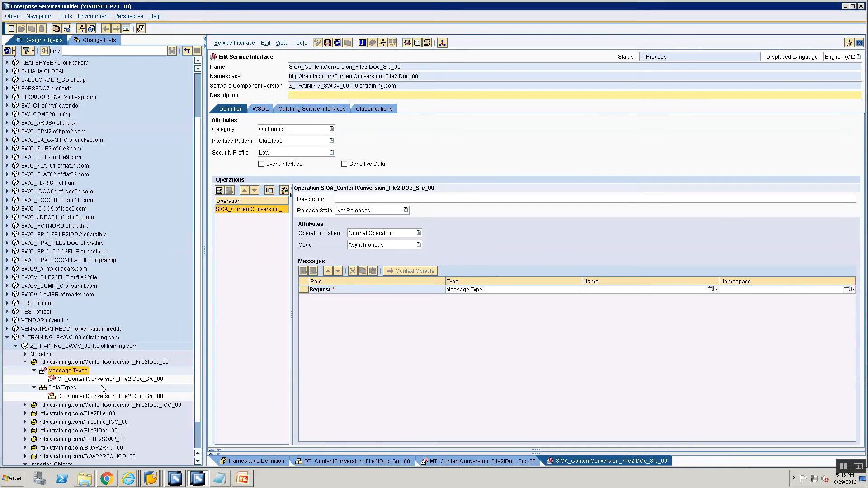
left_click_drag(100, 379, 513, 295)
left_click_drag(584, 294, 590, 291)
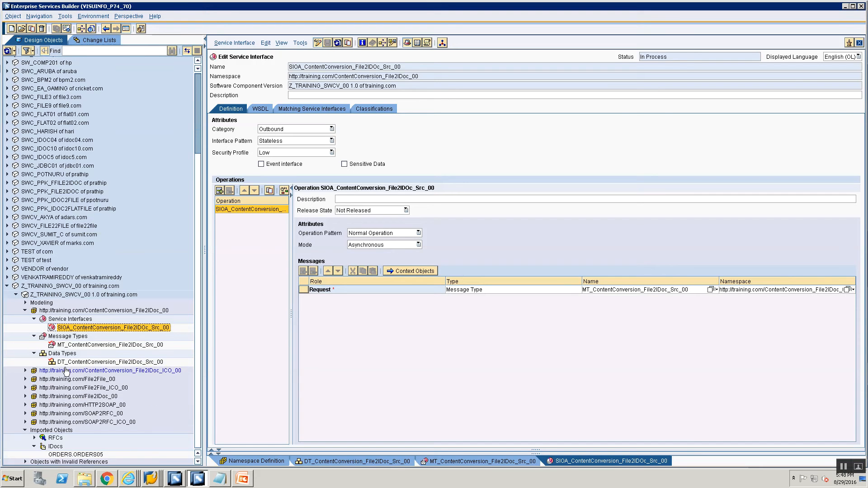
- Close all open editor tabs
left_click(26, 430)
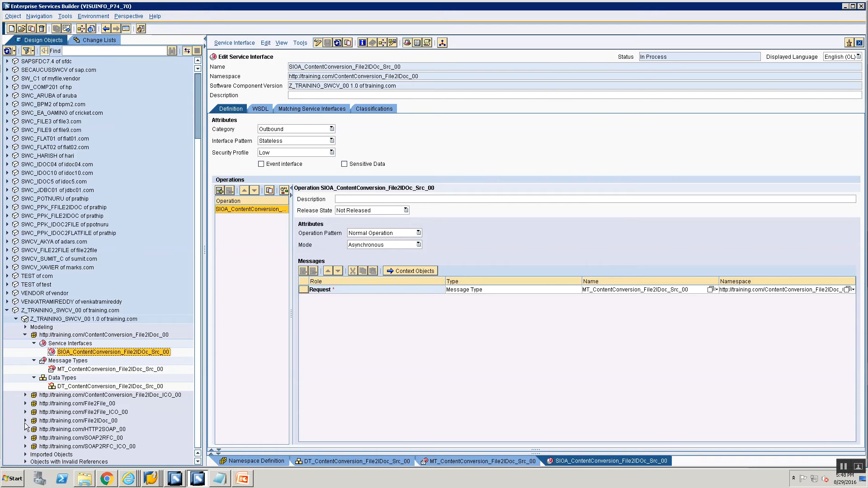
left_click(25, 420)
left_click(34, 438)
scroll(68, 421, "down", 2)
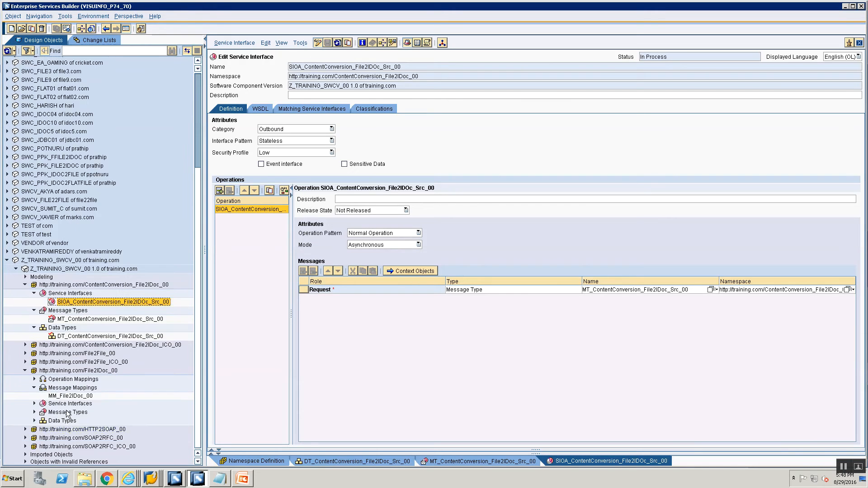
left_click(66, 396)
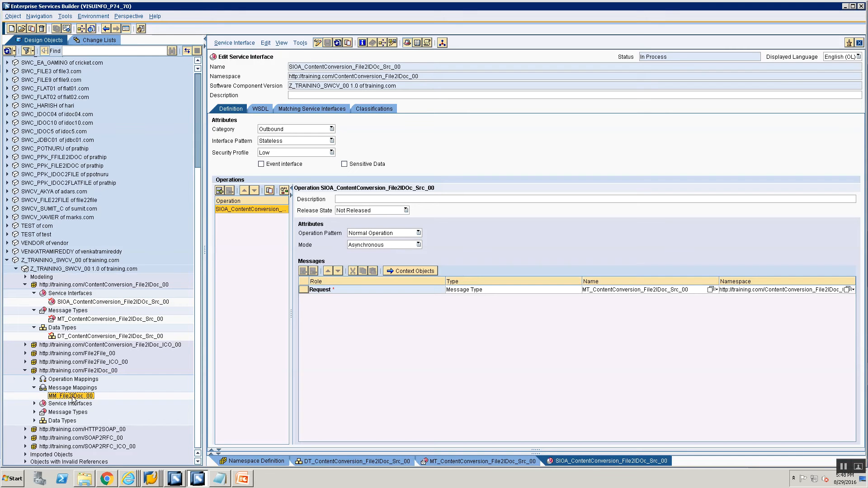
right_click(557, 464)
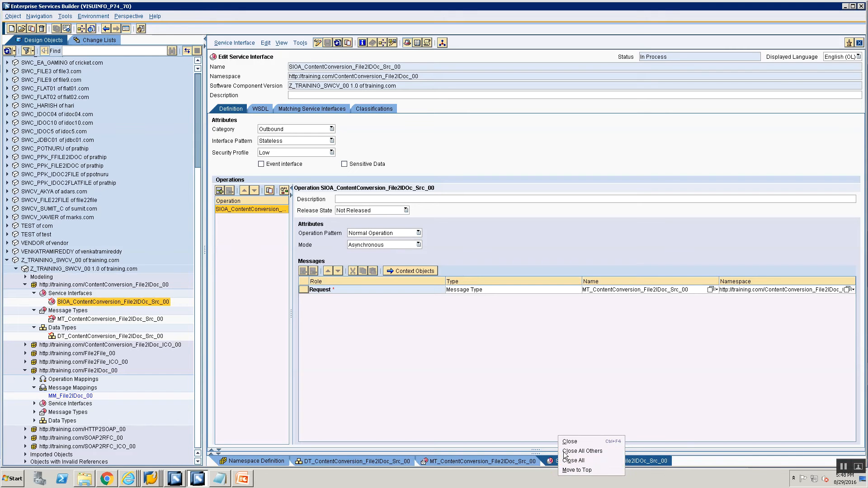
left_click(574, 470)
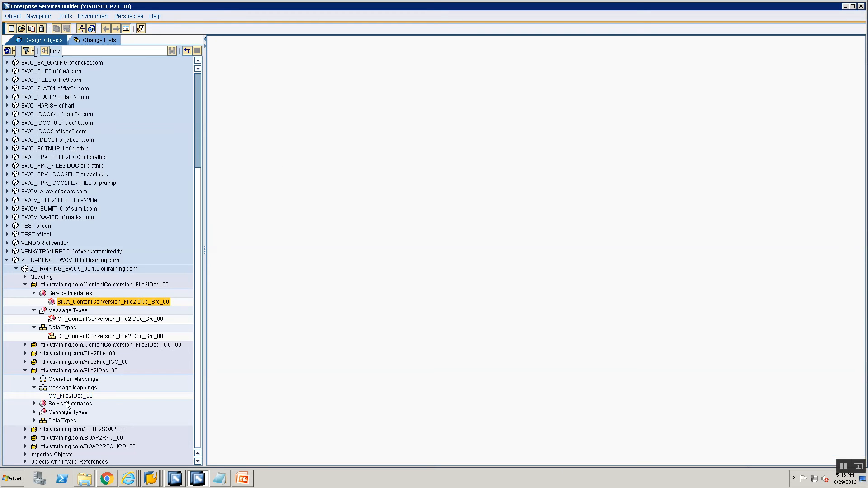
left_click(64, 396)
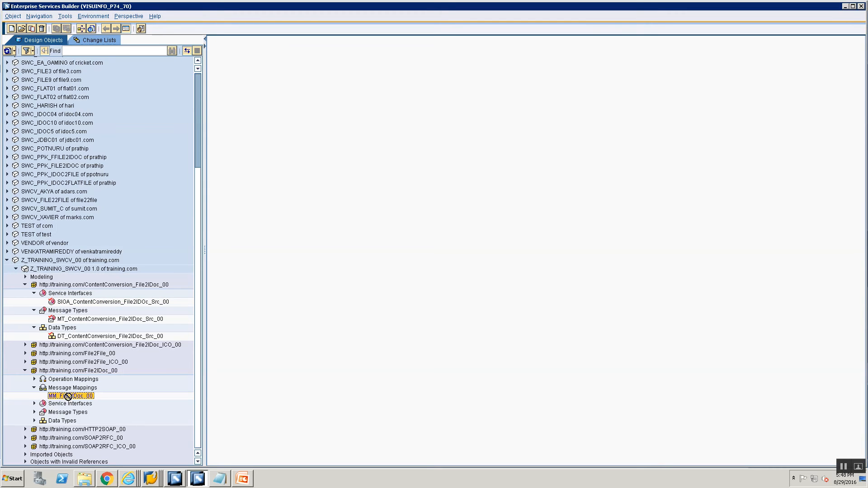
left_click(25, 370)
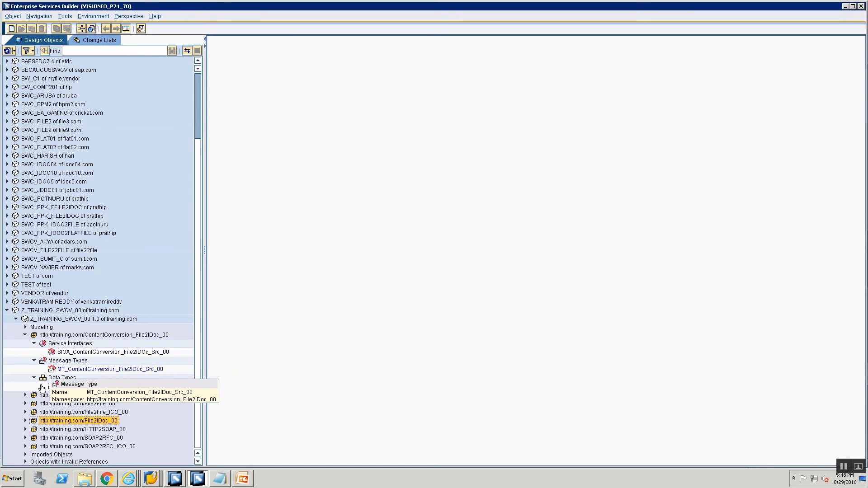
left_click(25, 421)
double_click(55, 437)
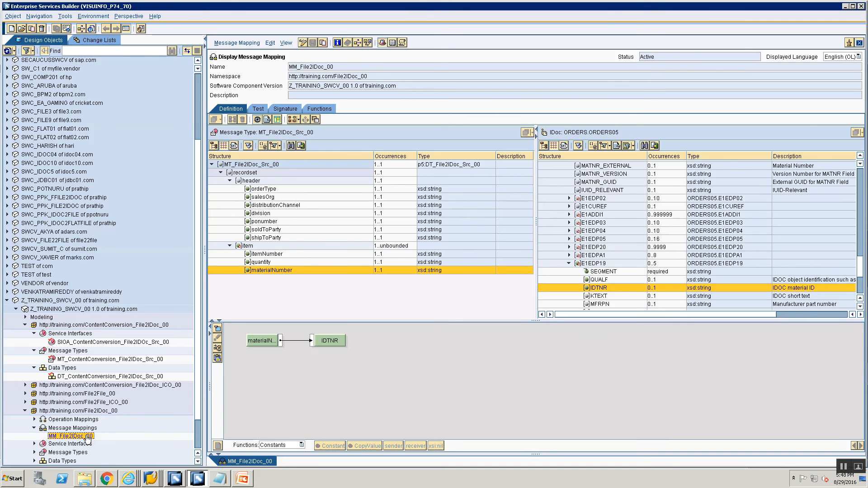
right_click(87, 438)
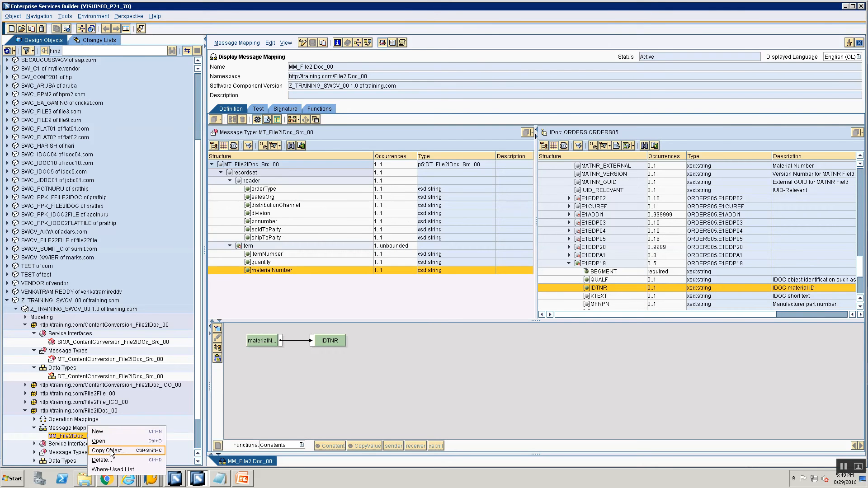
left_click(110, 449)
left_click(396, 194)
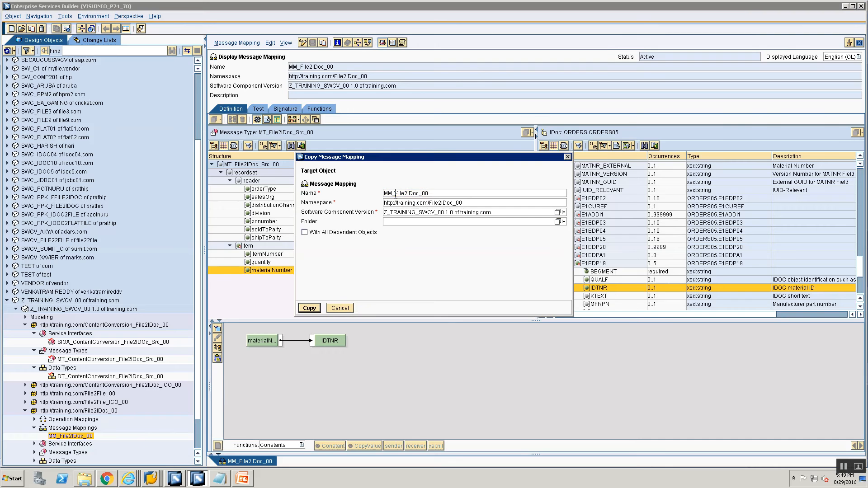
left_click_drag(425, 193, 427, 193)
type("Content")
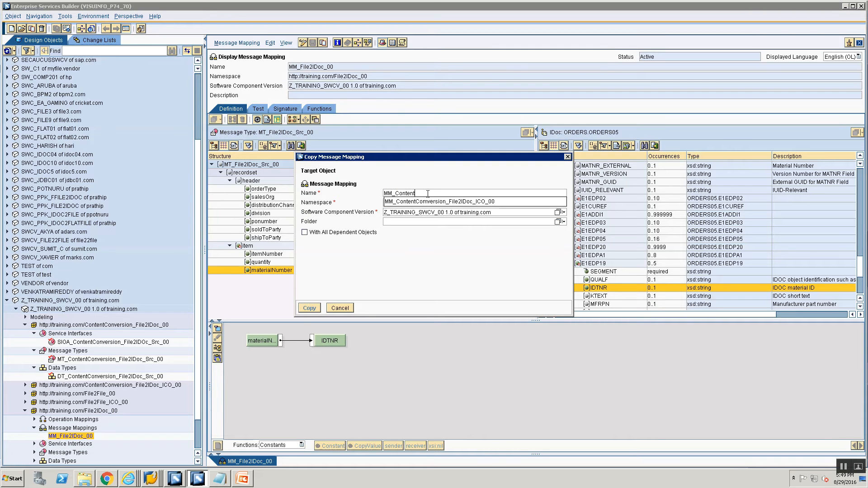
key("Return")
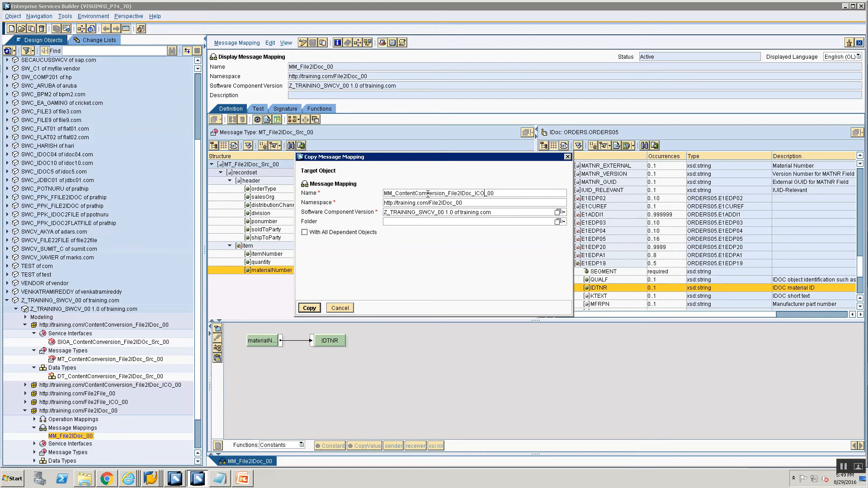
key("BackSpace")
key("BackSpace")
key("BackSpace")
key("BackSpace")
key("Tab")
key("Delete")
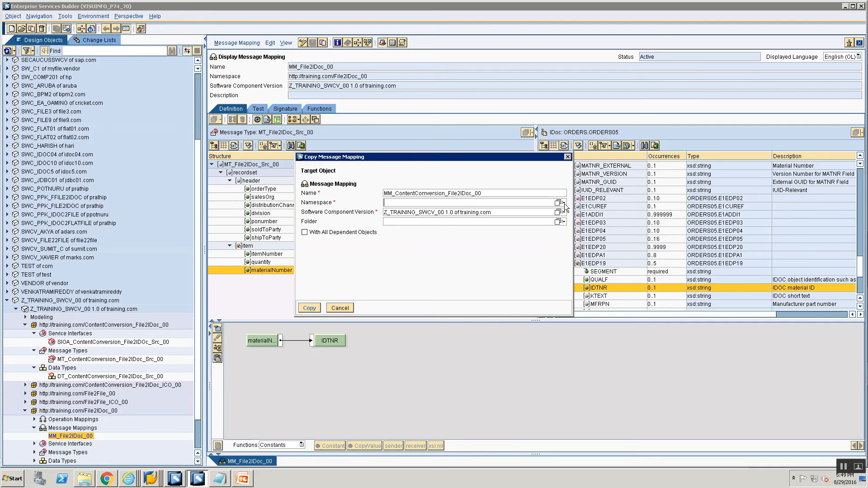
left_click(558, 203)
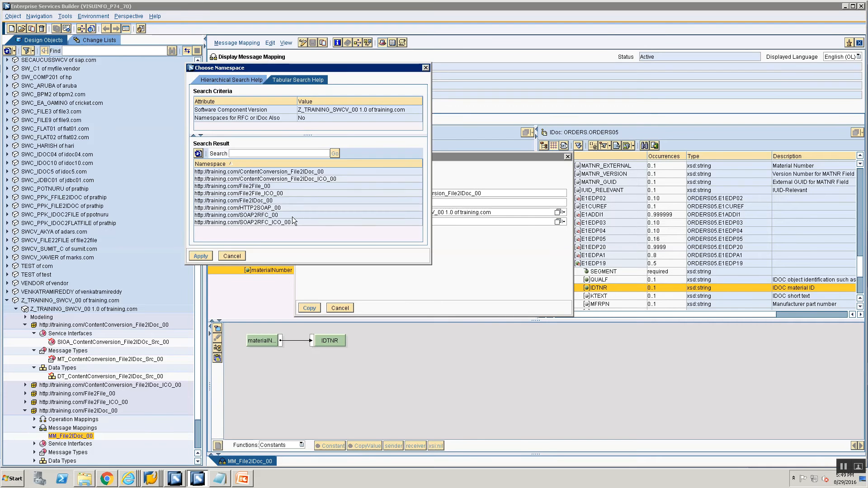
left_click(269, 172)
left_click(201, 256)
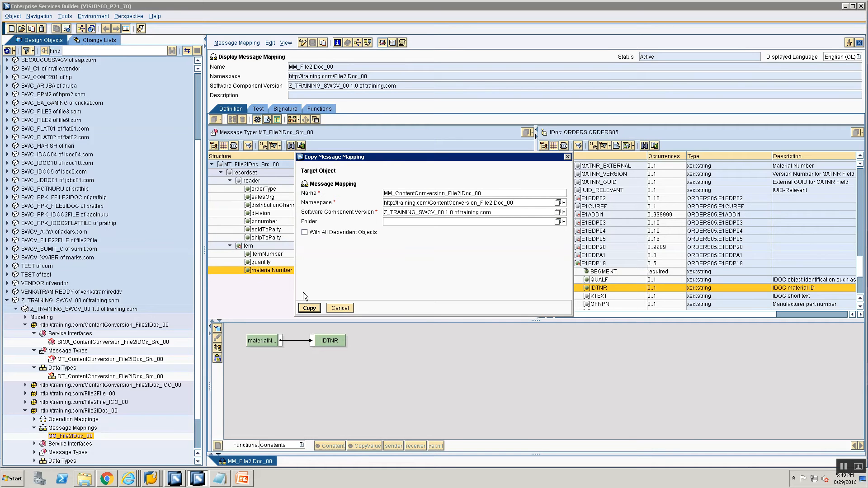
left_click(309, 308)
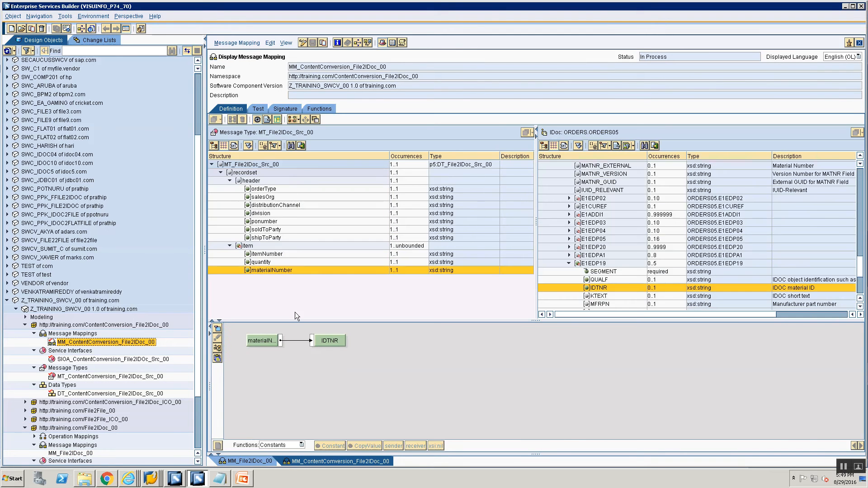
- Switch the copied mapping to edit mode and close the other editor tabs
left_click(303, 43)
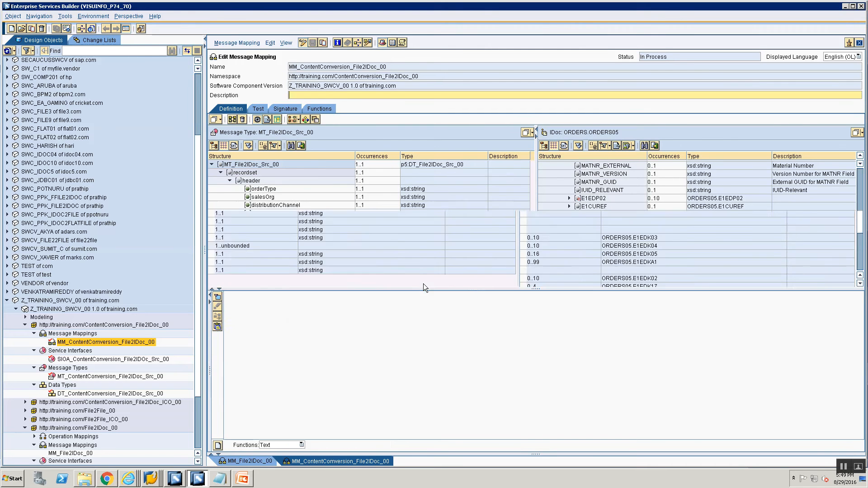
right_click(253, 459)
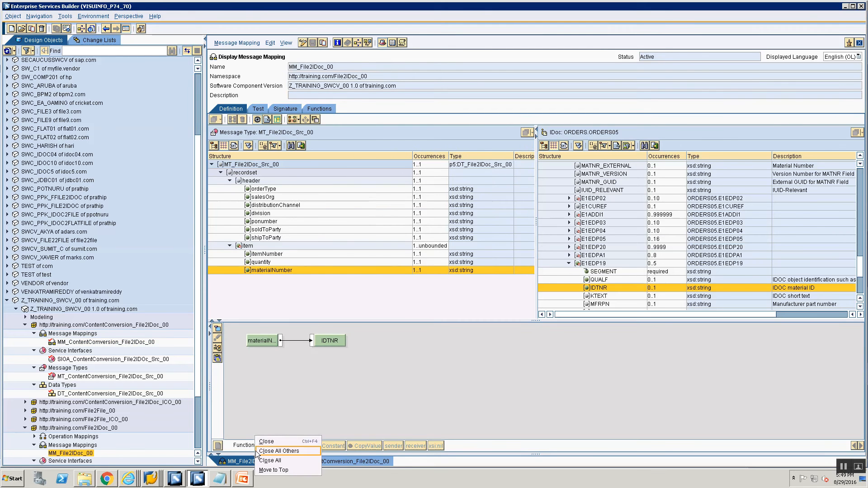
left_click(262, 447)
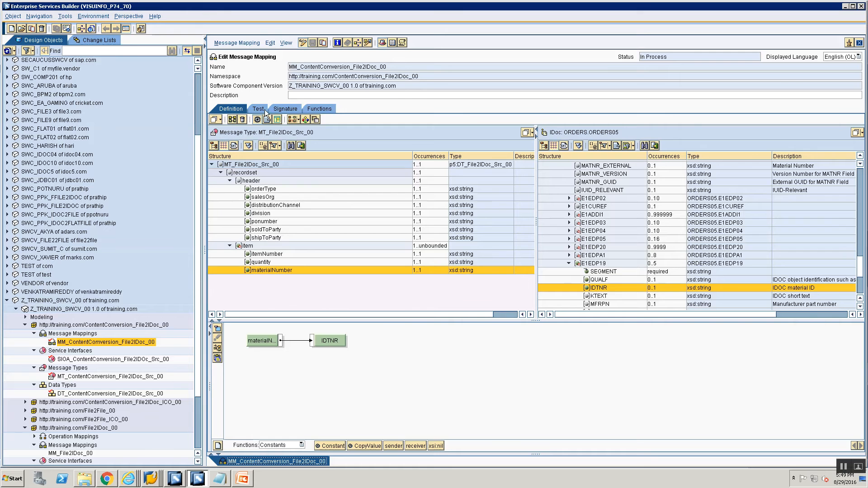
- Replace the mapping's source message with MT_ContentConversion_File2IDoc_Src_00 and save the mapping
left_click(279, 109)
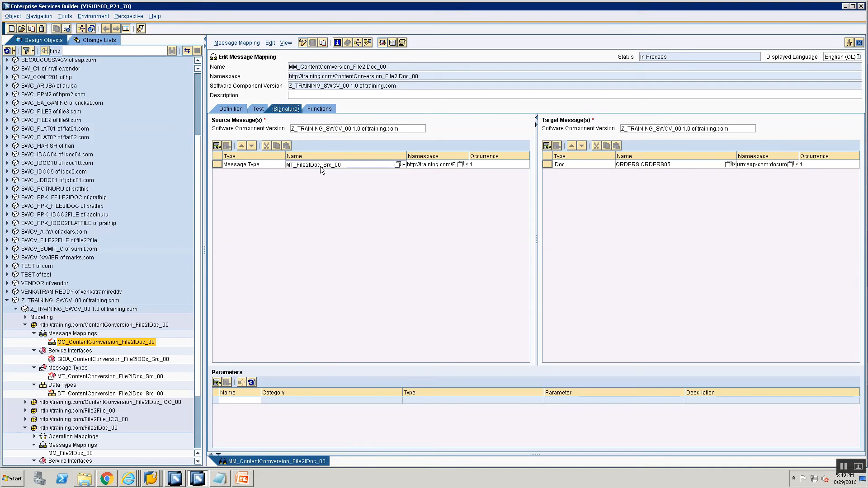
mouse_move(321, 167)
left_click_drag(81, 379, 313, 165)
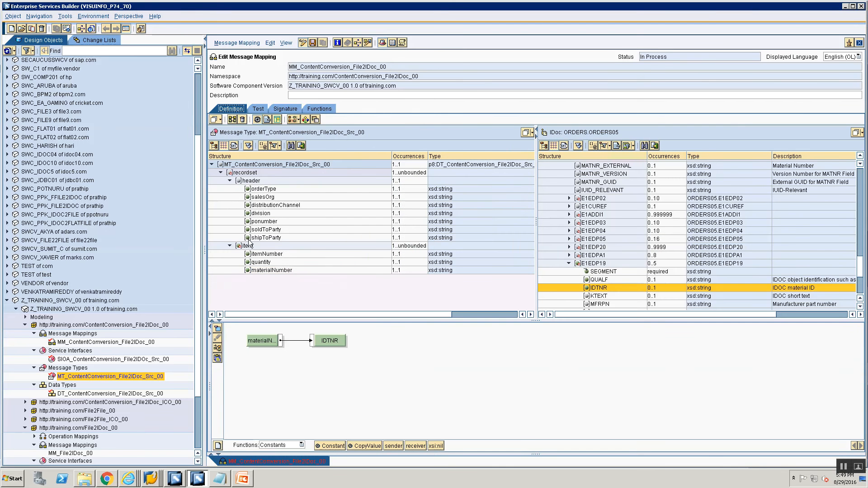
left_click_drag(860, 264, 864, 153)
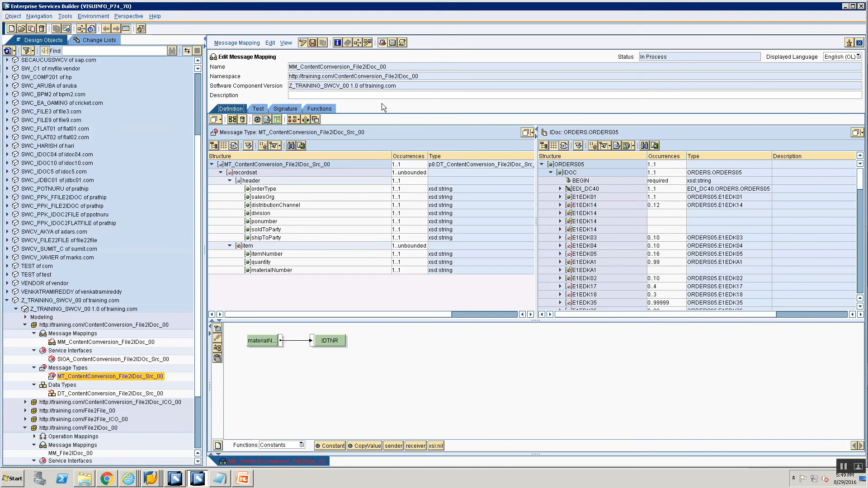
left_click(314, 42)
- Review the presentation slide on IDoc adapter multi-mapping steps alongside the mapping's signature and structures
left_click(247, 477)
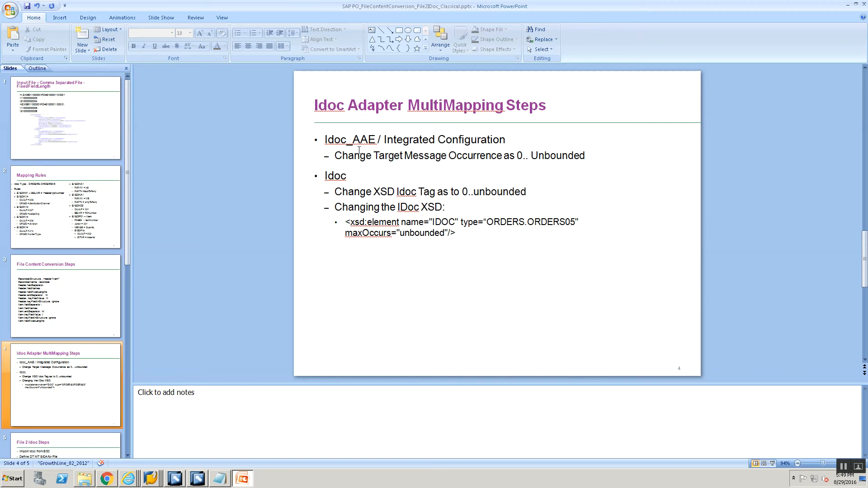
key("alt+Tab")
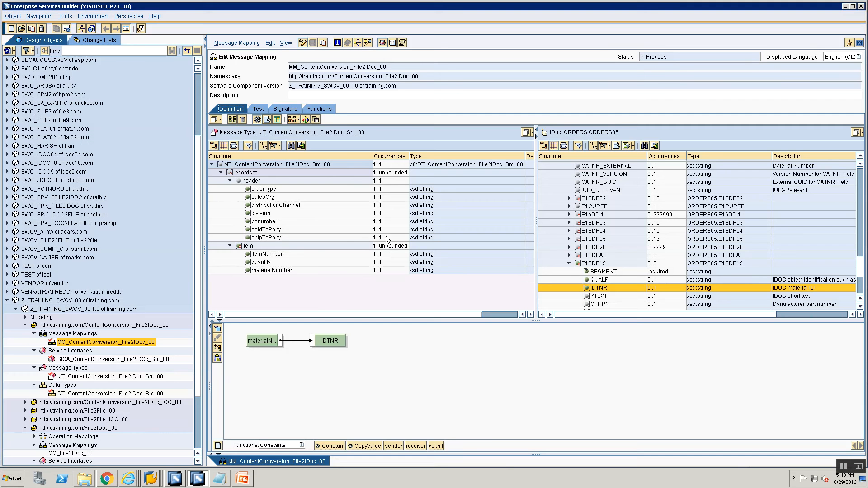
left_click(283, 110)
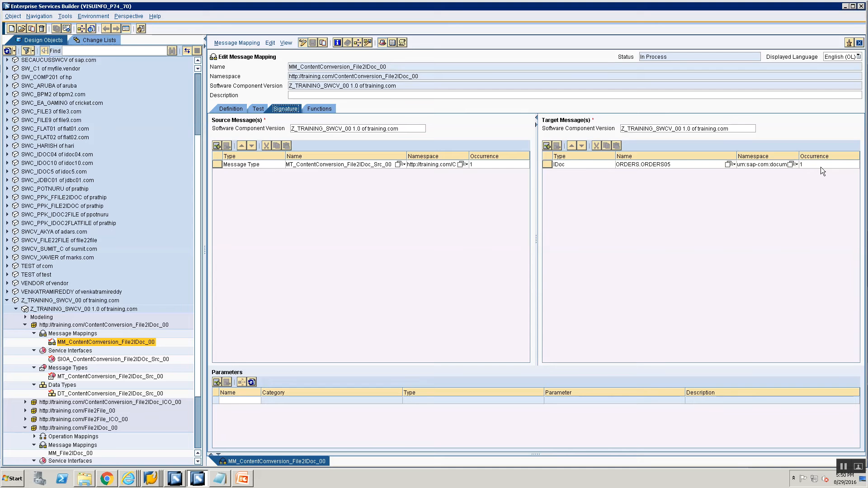
left_click(230, 111)
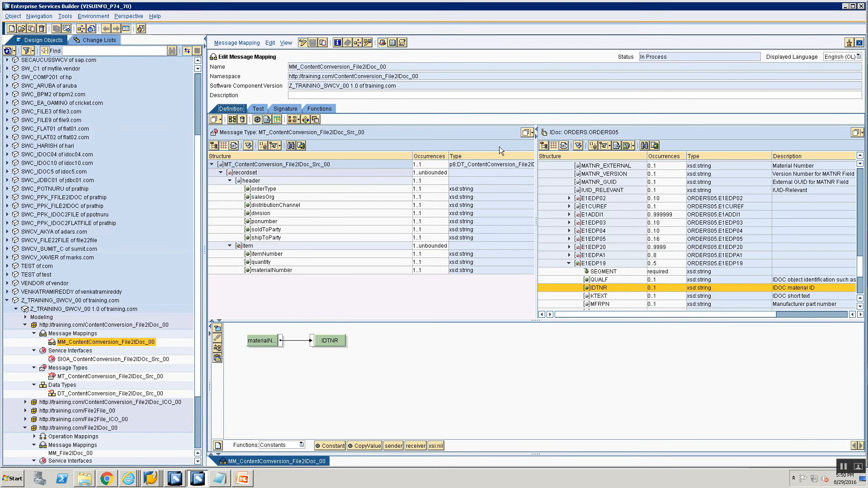
key("alt+Tab")
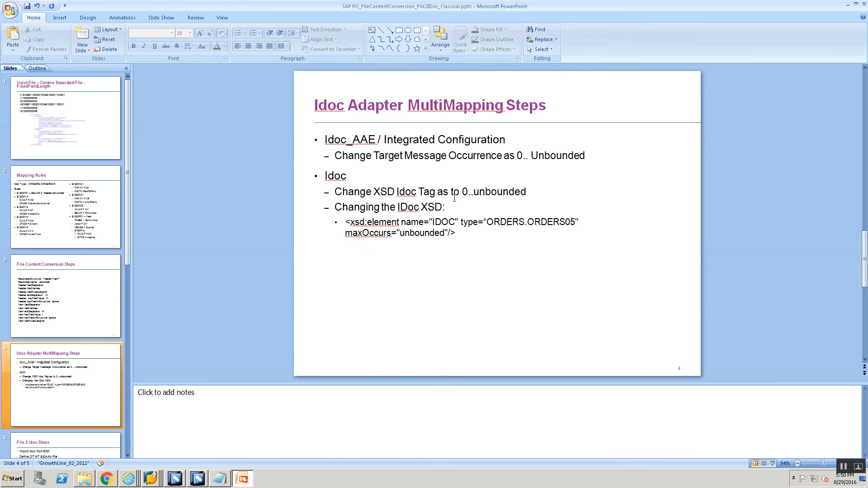
key("alt+Tab")
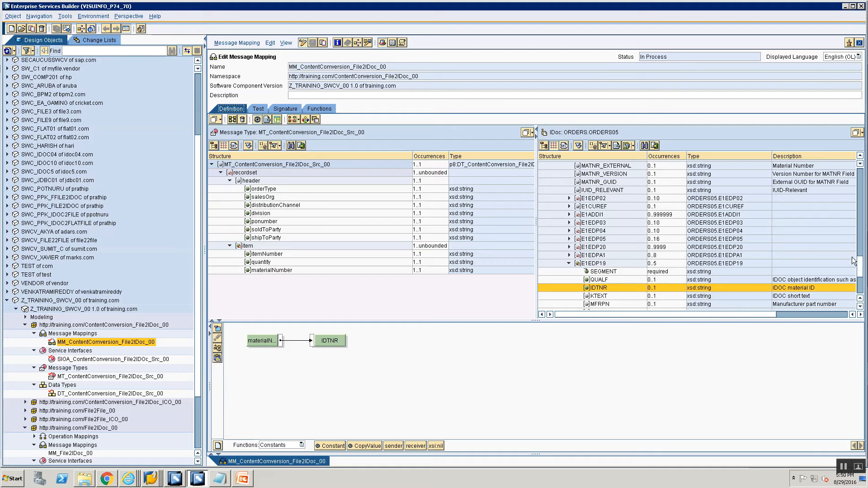
key("alt+Tab")
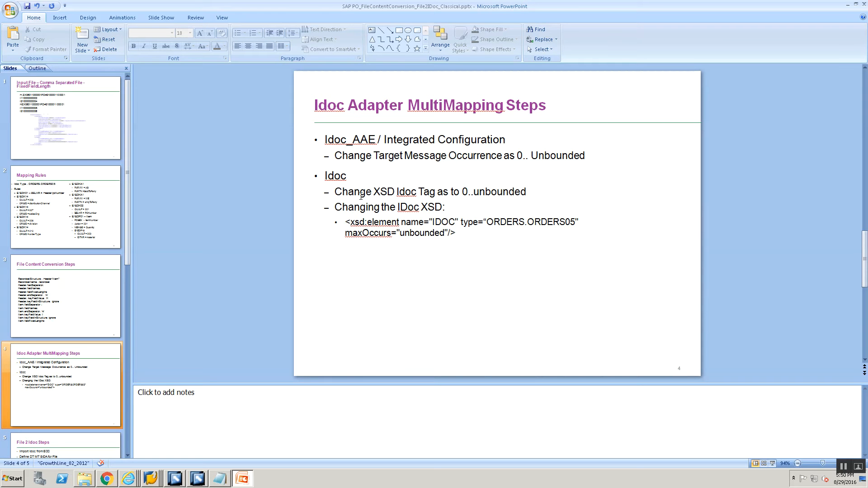
key("alt+Tab")
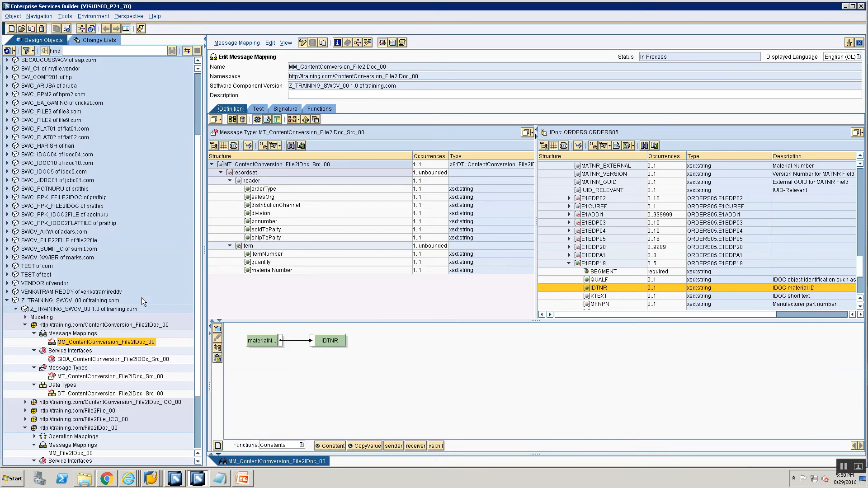
- Open the imported IDoc ORDERS.ORDERS05 from the Imported Objects of the software component
scroll(196, 416, "down", 3)
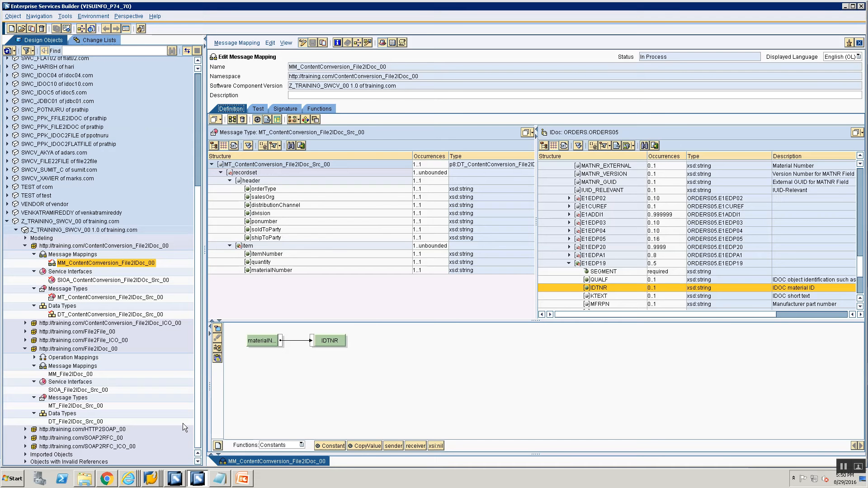
left_click(27, 454)
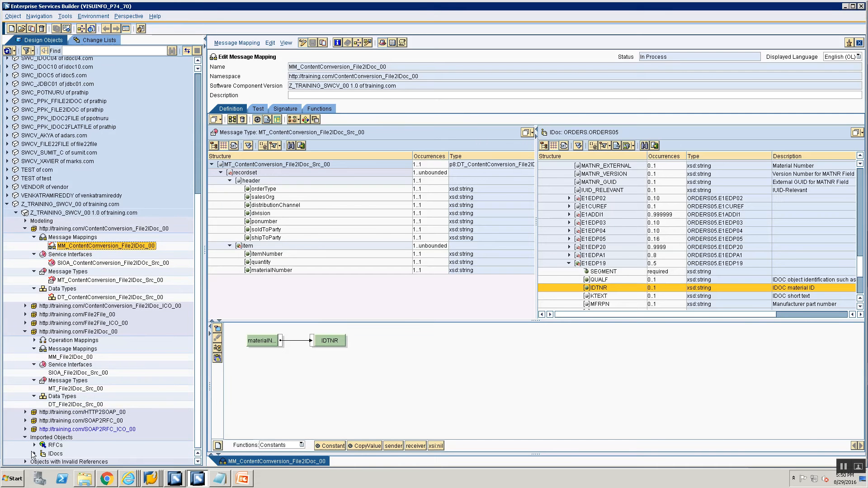
left_click(34, 454)
left_click(76, 454)
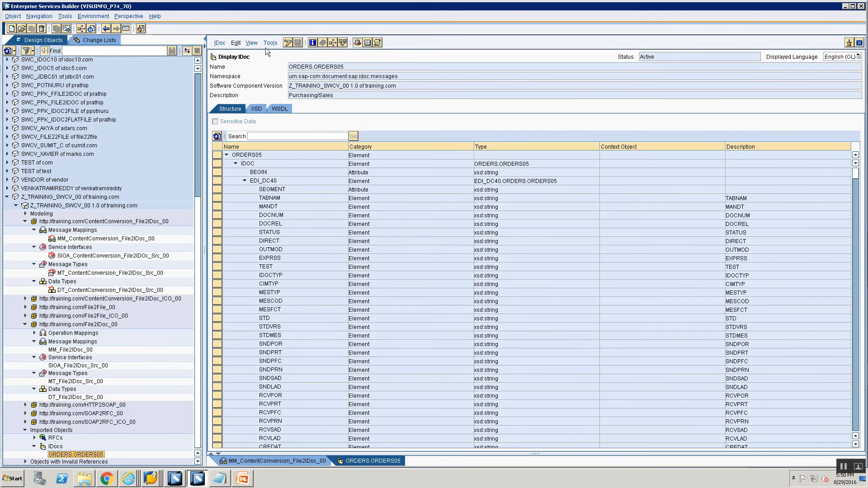
left_click(269, 44)
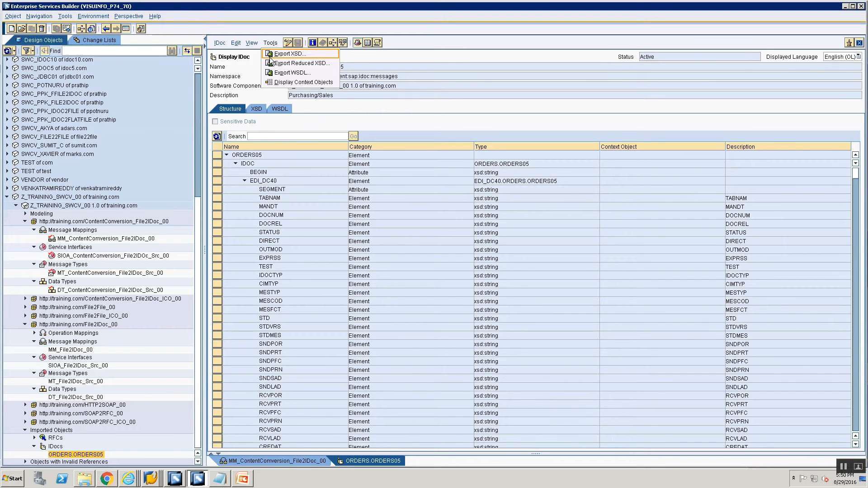
left_click(267, 54)
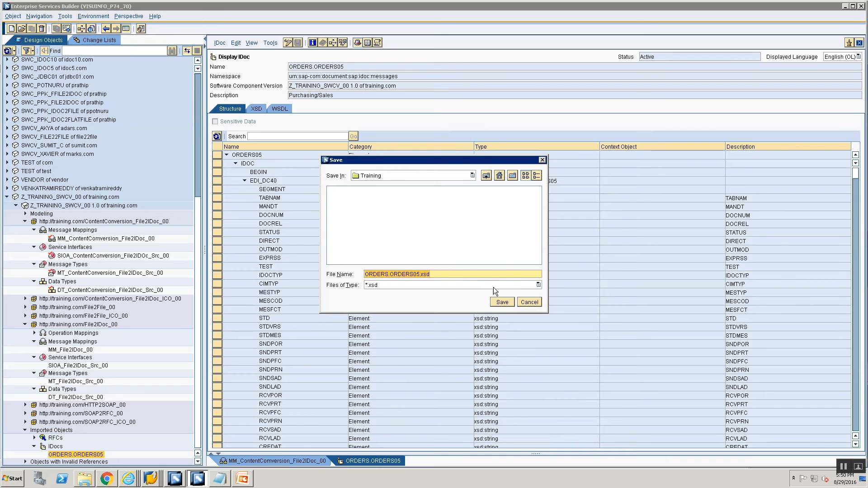
left_click(521, 302)
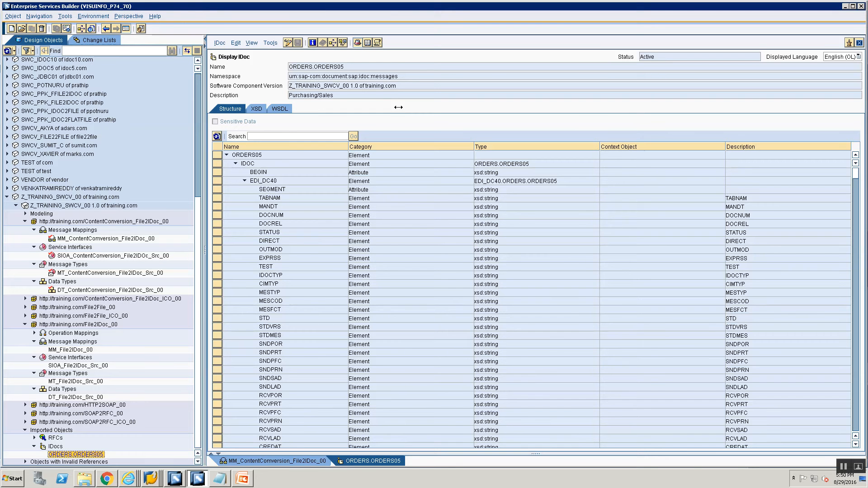
- Export the IDoc's XSD as ORDERS.ORDERS05.xsd into the Training folder
left_click(271, 43)
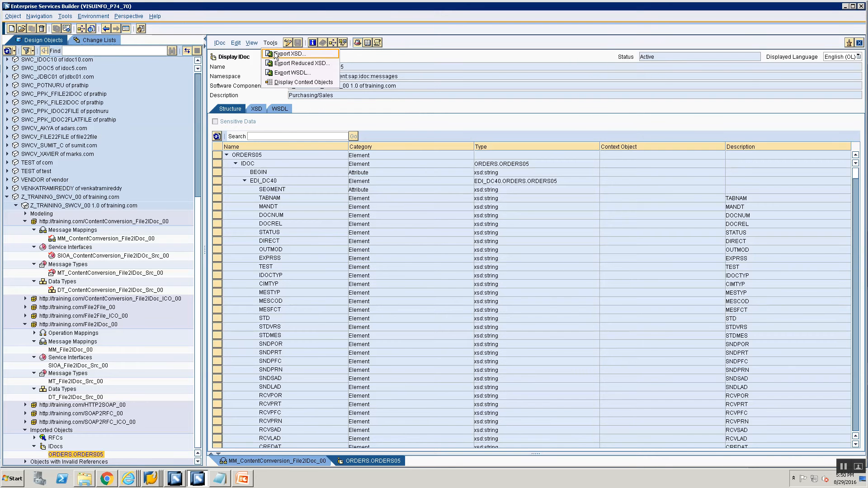
left_click(289, 54)
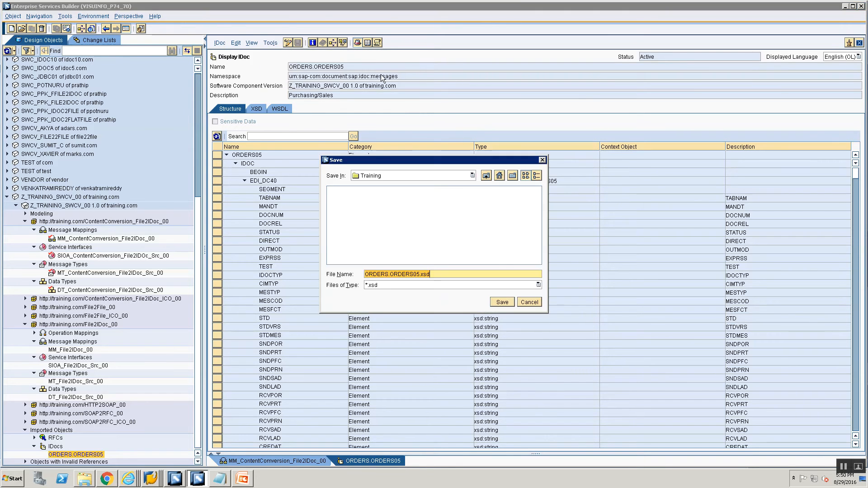
left_click(506, 305)
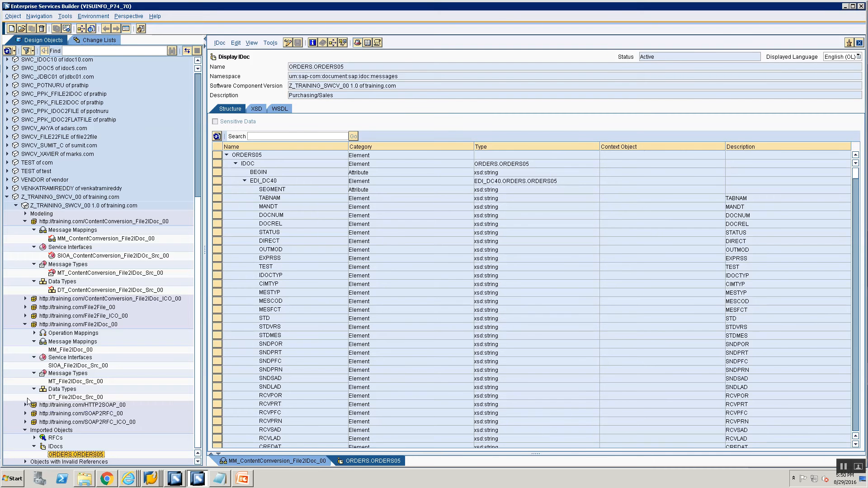
- Open the Training folder window, maximize it and sort the files by date modified
left_click(85, 478)
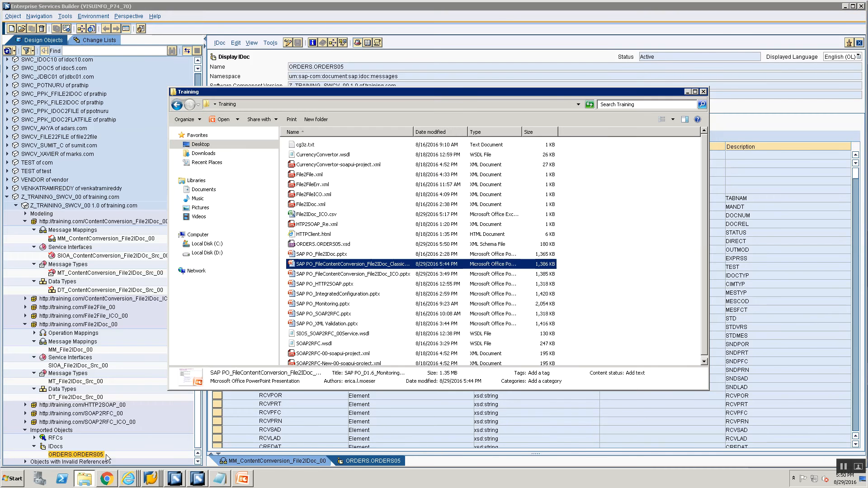
double_click(429, 91)
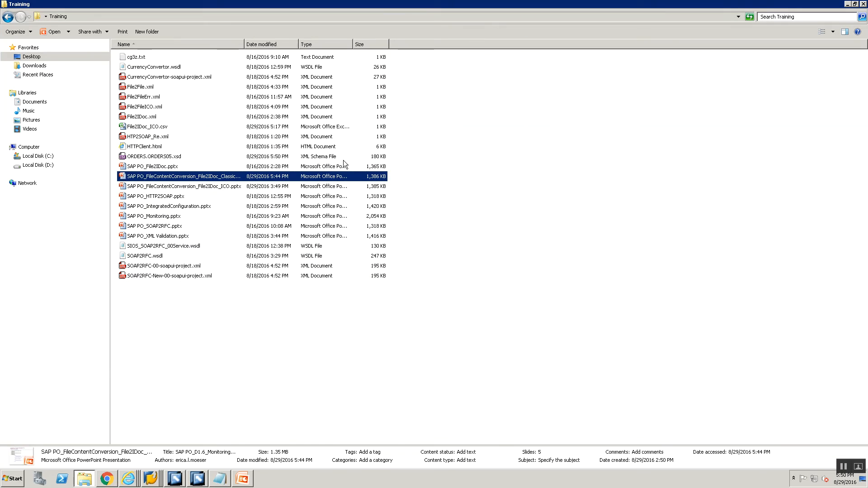
left_click(191, 325)
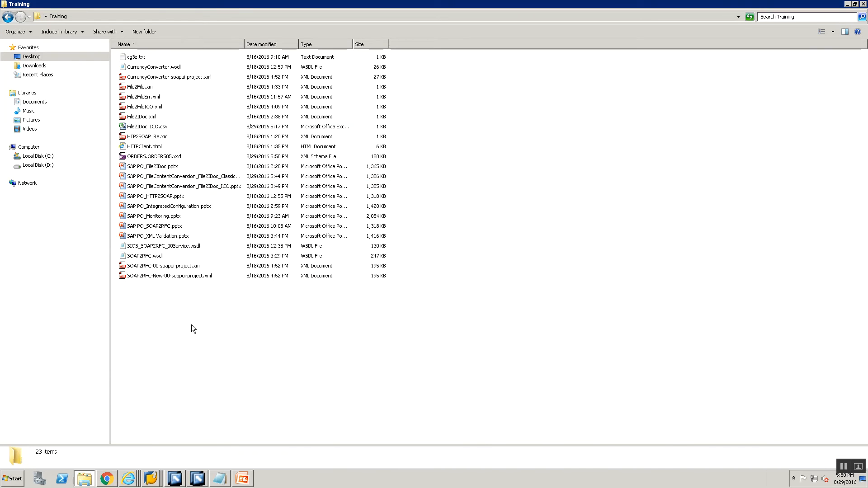
left_click(260, 47)
left_click(160, 58)
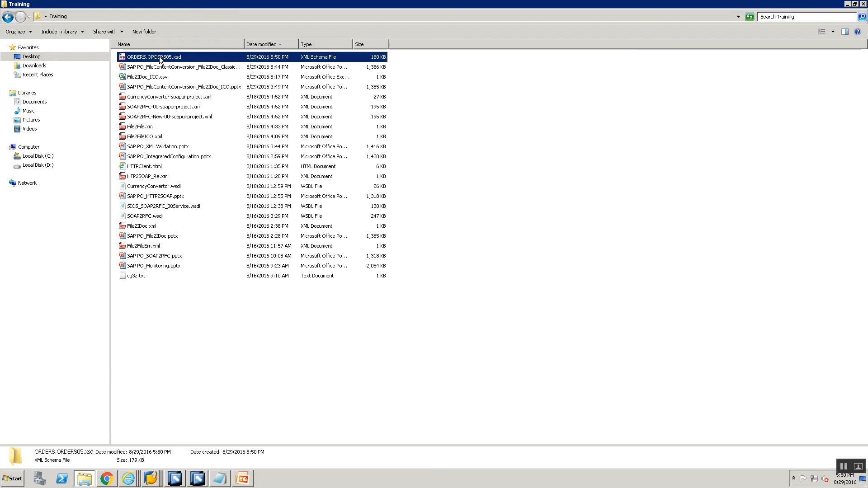
- Open ORDERS.ORDERS05.xsd in Notepad and maximize the editor window
right_click(159, 58)
mouse_move(206, 77)
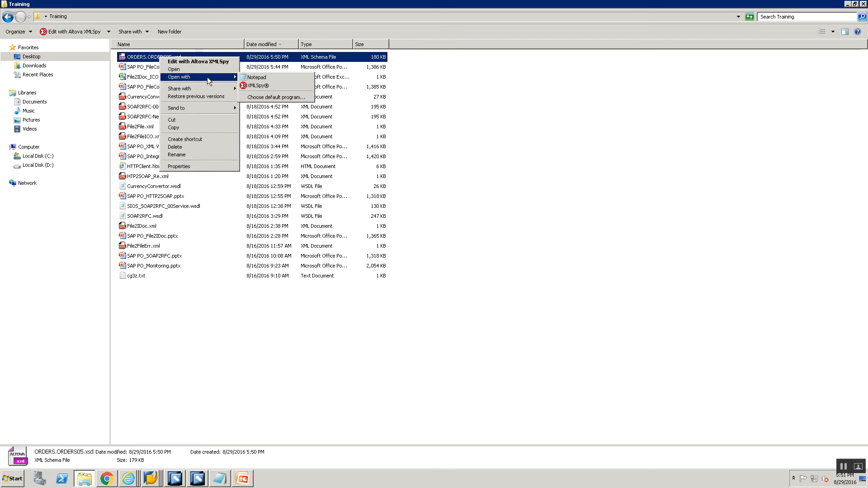
left_click(267, 77)
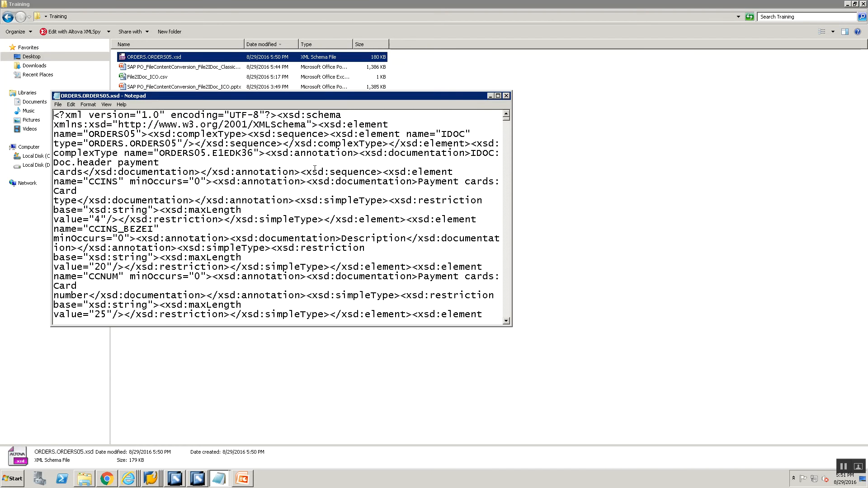
double_click(340, 96)
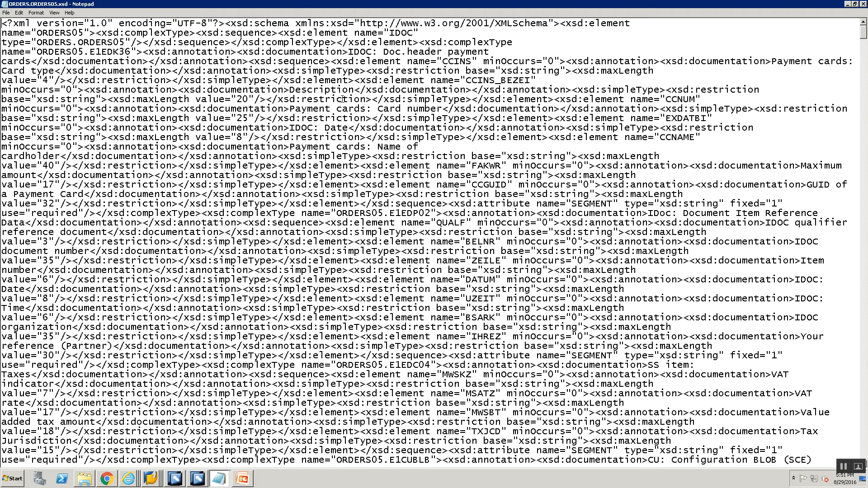
- Find ORDERS.ORDERS05 in the XSD and place the cursor after the IDOC element's type attribute
key("ctrl+f")
type("ORDER")
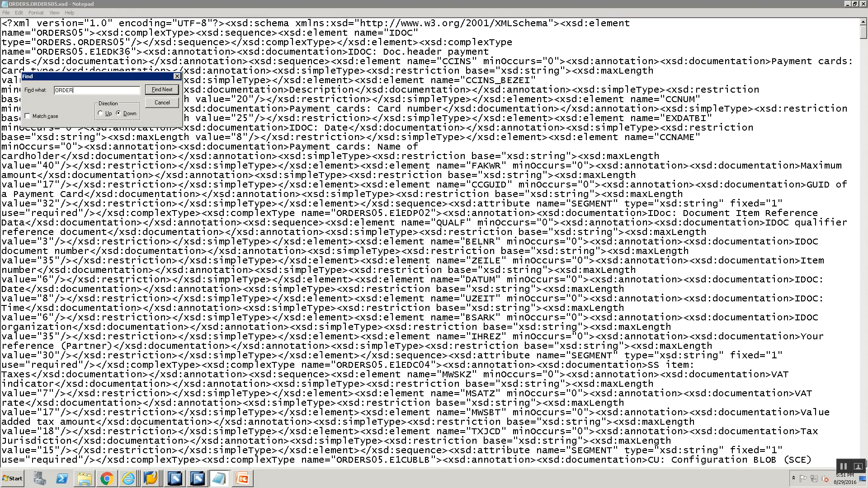
type("S.ORDERS05")
key("Return")
key("Escape")
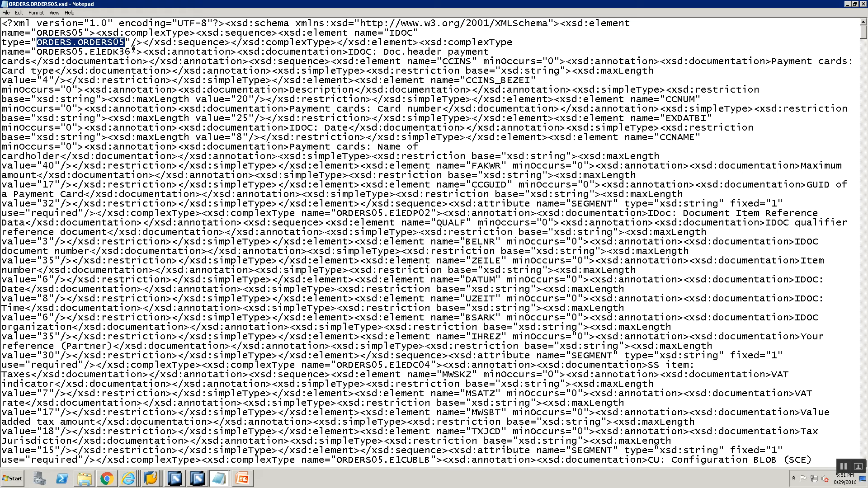
left_click(130, 42)
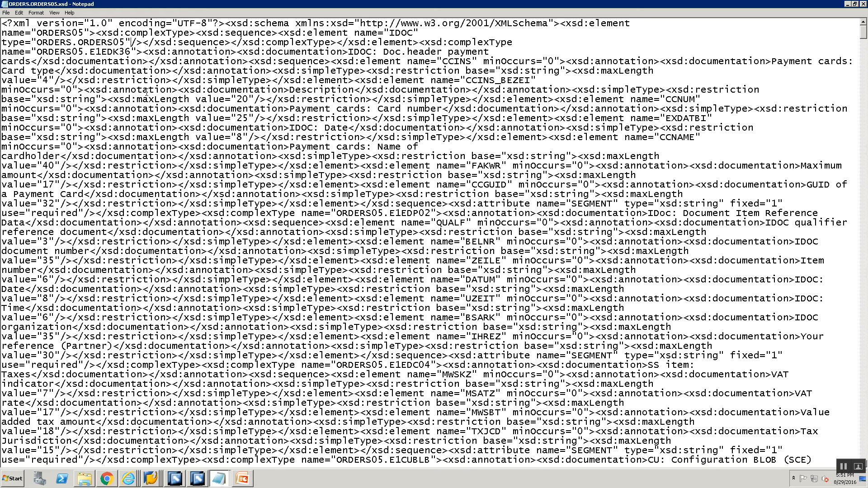
- Select the maxOccurs="unbounded" text on the IDoc multi-mapping slide
key("alt+Tab")
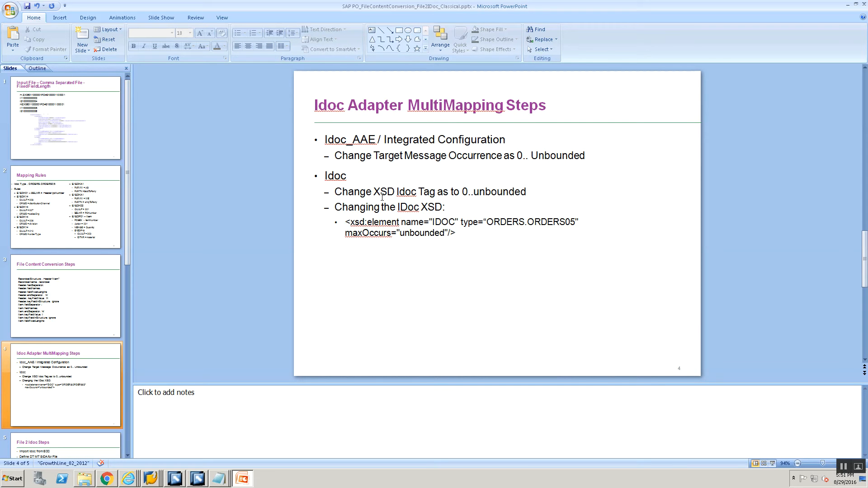
left_click(348, 235)
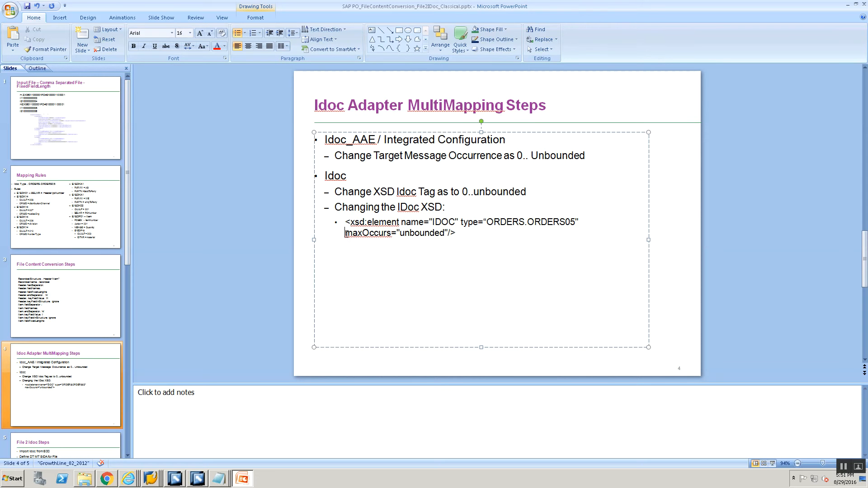
left_click_drag(388, 239, 445, 233)
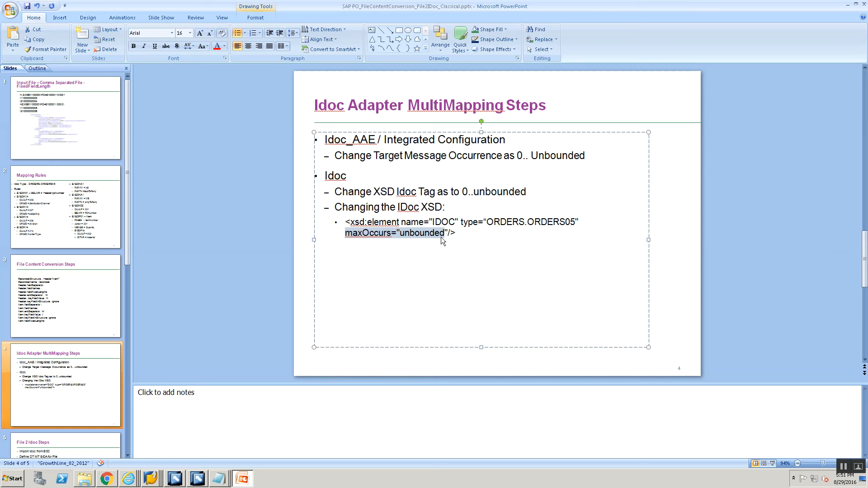
key("shift+Right")
key("ctrl+c")
key("alt+Tab")
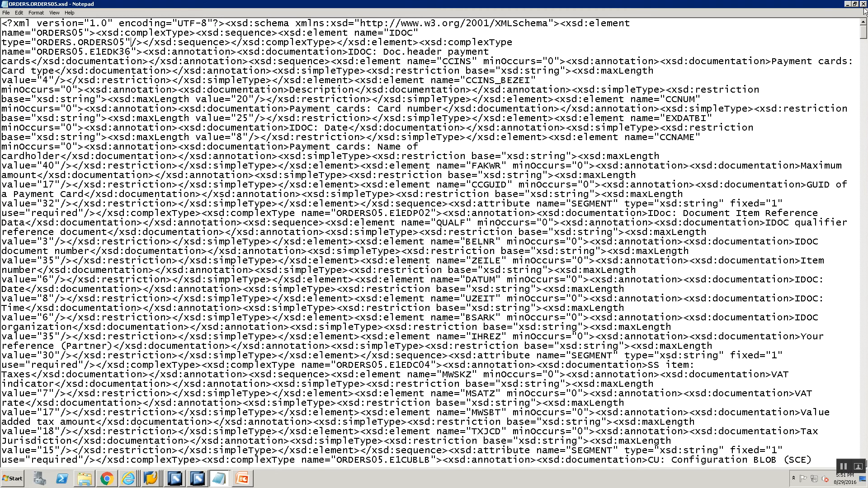
key("alt+Tab")
key("alt+Tab")
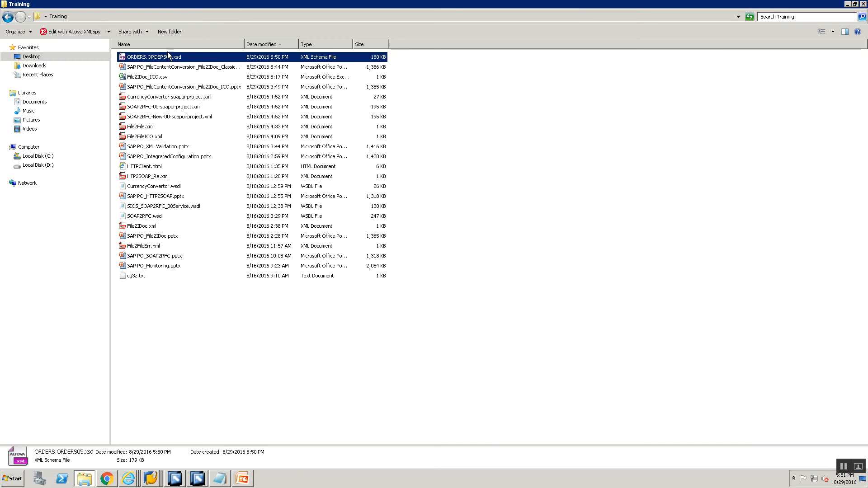
- Open ORDERS.ORDERS05.xsd with Internet Explorer as the default program and maximize the window
right_click(167, 57)
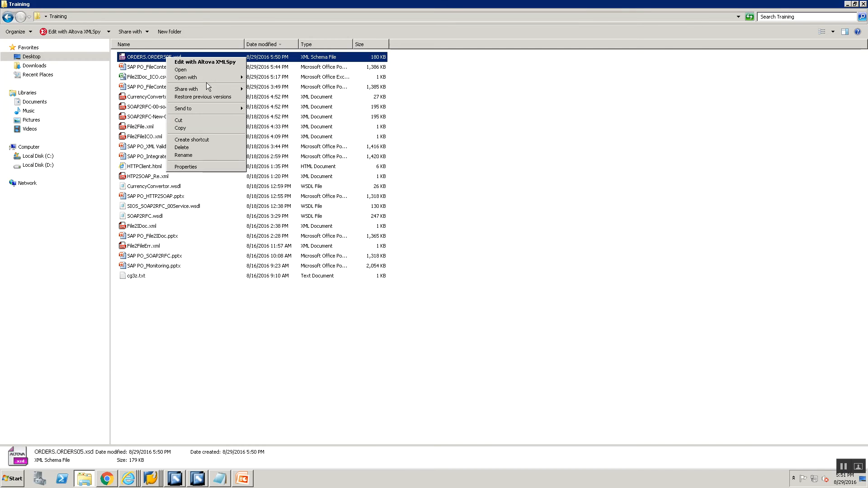
mouse_move(206, 78)
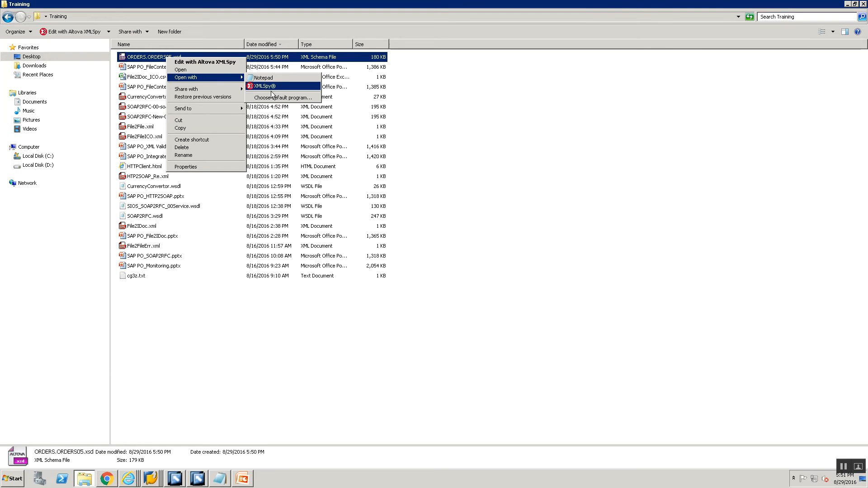
left_click(272, 97)
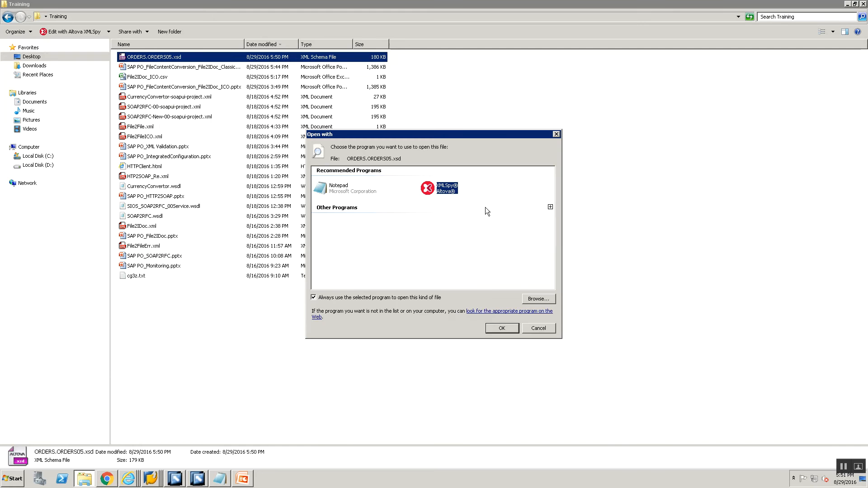
left_click(550, 207)
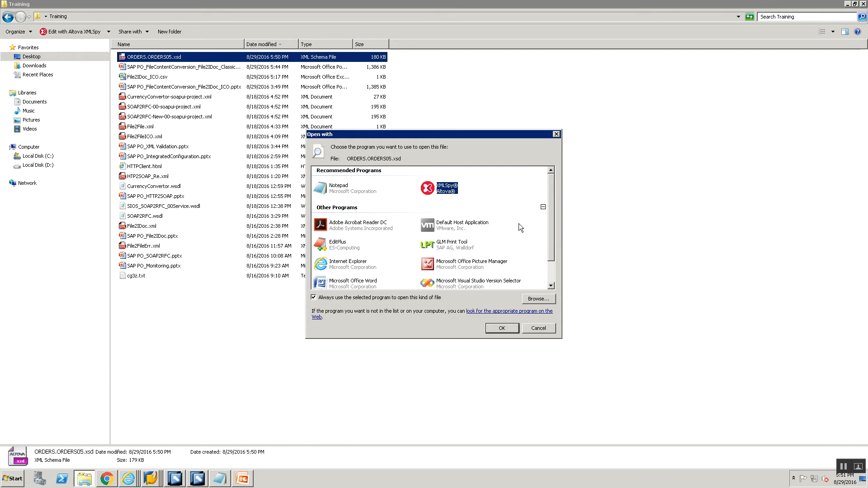
double_click(343, 268)
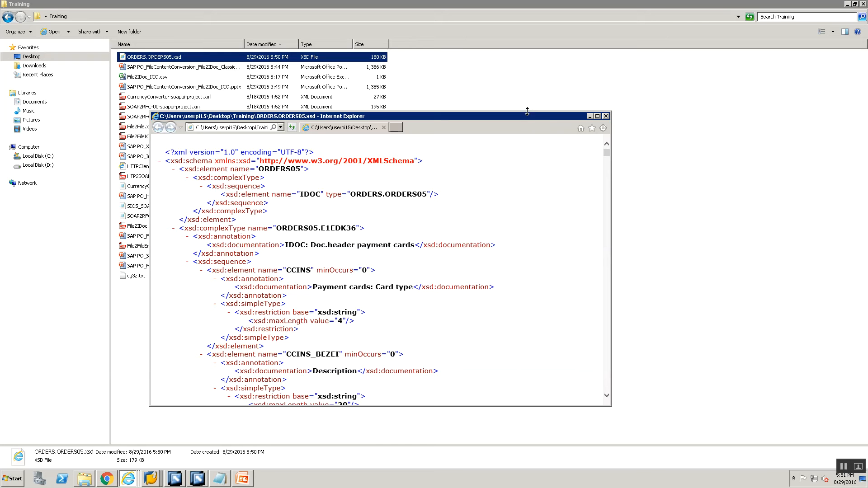
left_click(596, 116)
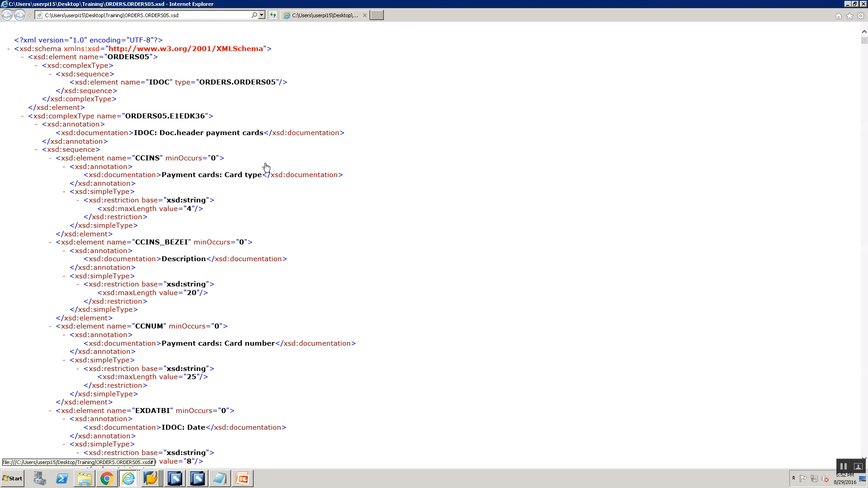
key("alt+Tab")
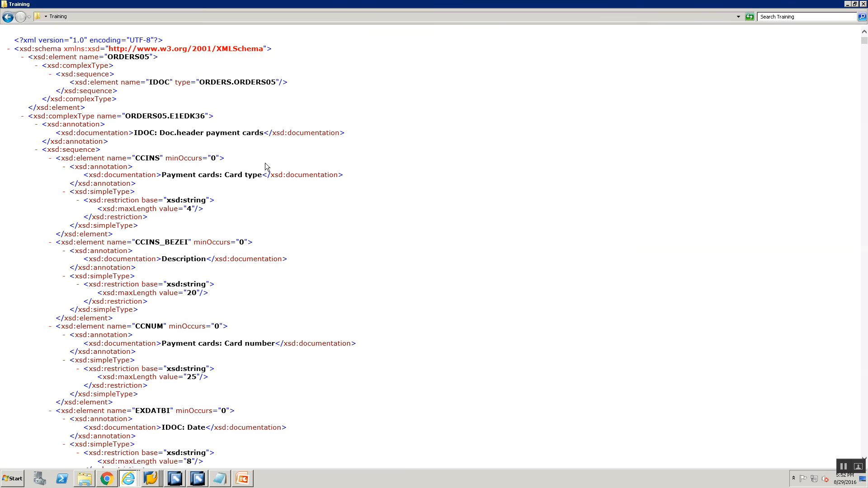
key("alt+Tab")
key("alt+Tab")
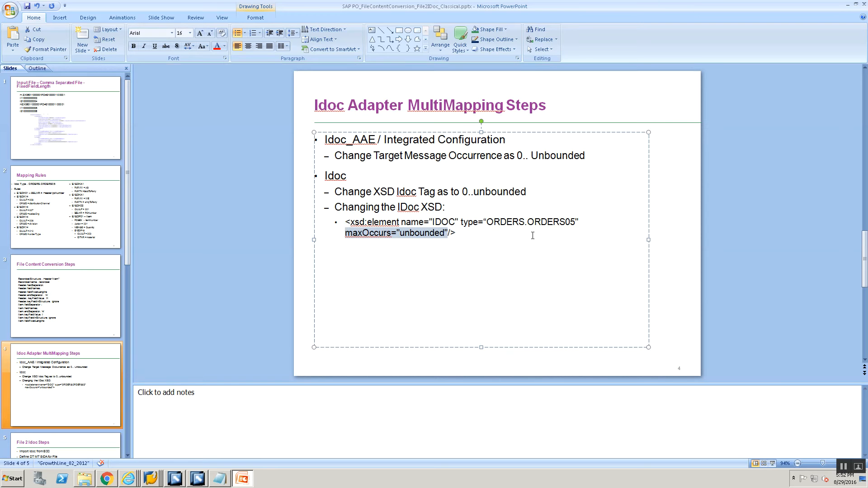
key("alt+Tab")
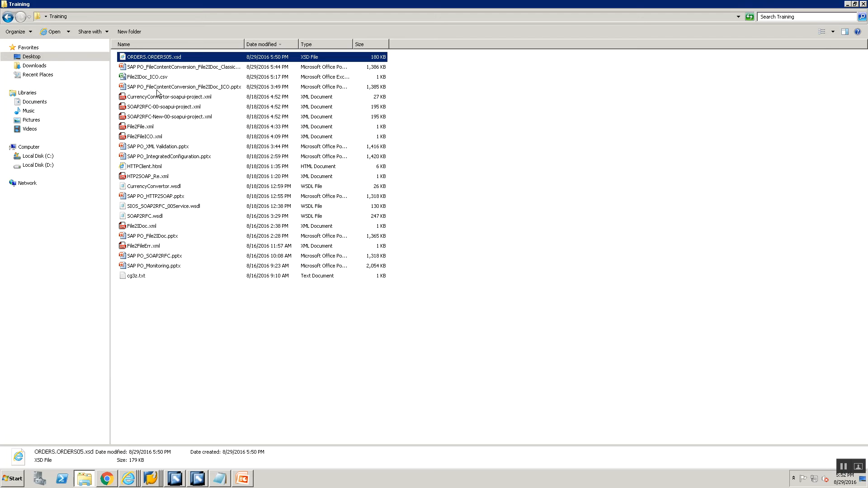
- Reopen ORDERS.ORDERS05.xsd in Notepad
right_click(146, 56)
mouse_move(186, 71)
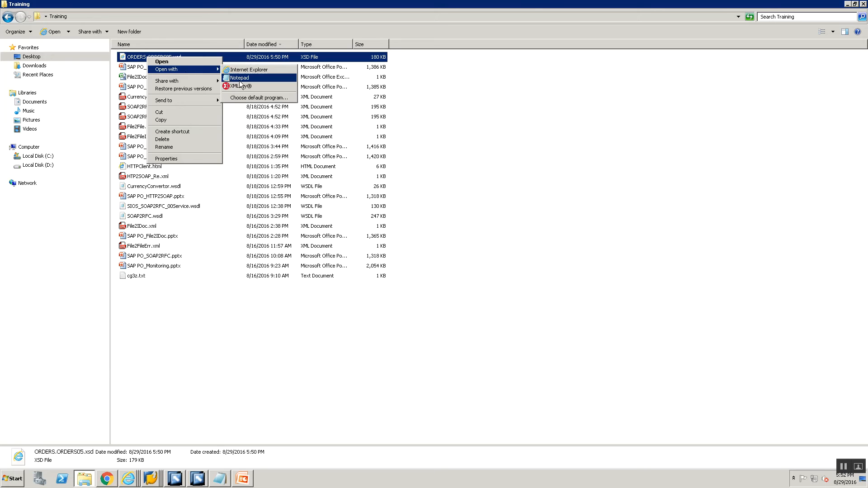
left_click(246, 78)
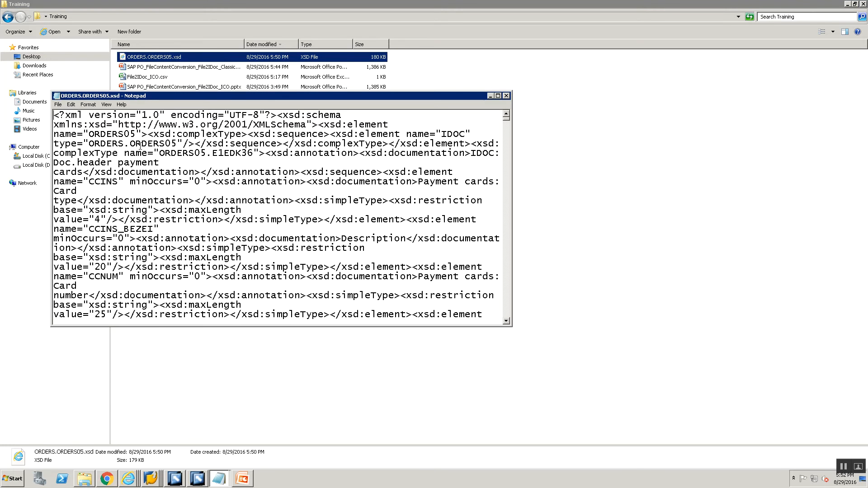
- Insert maxOccurs="unbounded" after the IDOC element's type attribute in the XSD in Notepad
left_click(183, 143)
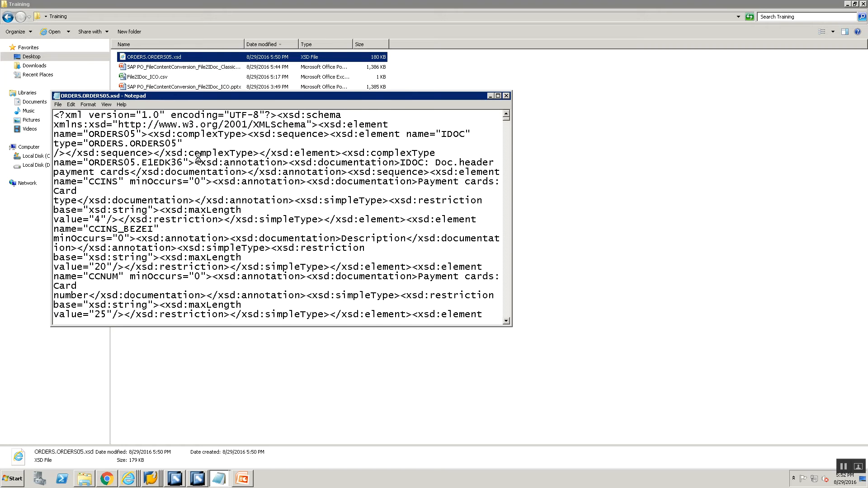
key("ctrl+v")
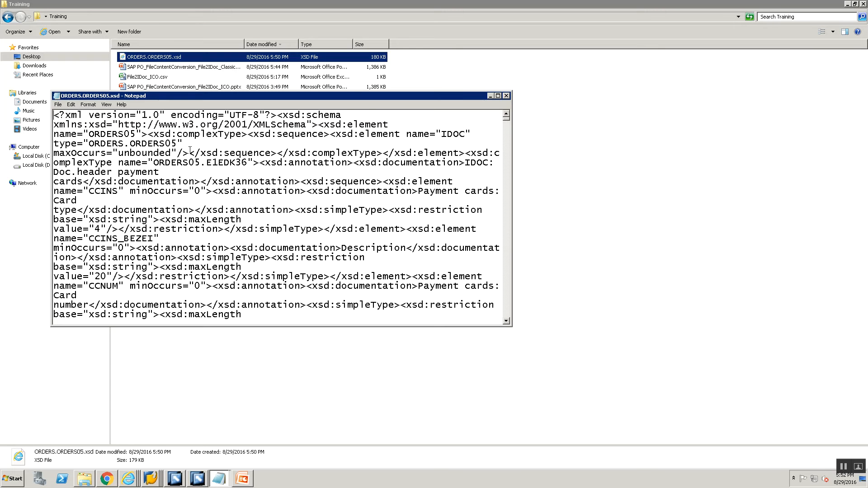
- Reload the XSD in the browser to check the IDOC element's attributes
key("alt+Tab")
key("alt+Tab")
key("alt+Tab")
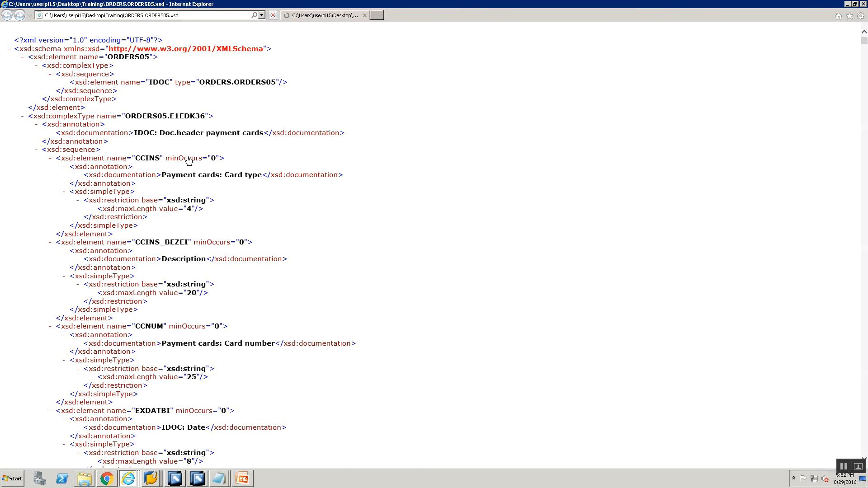
key("F5")
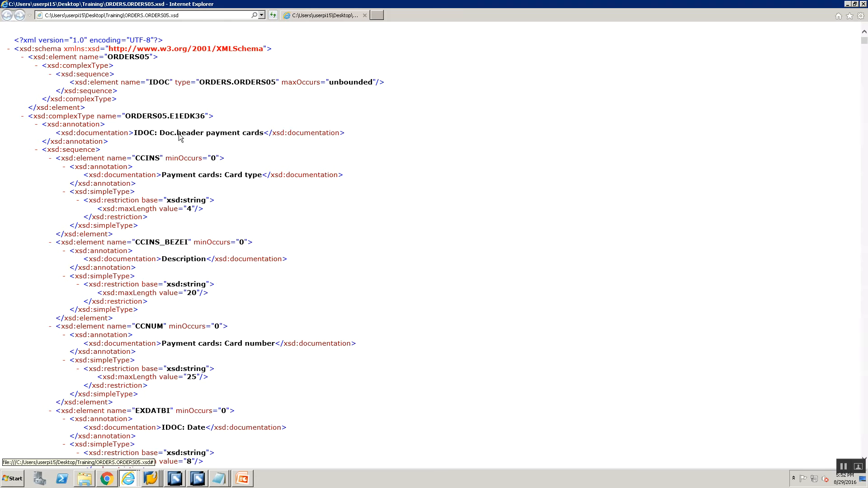
key("alt+Tab")
key("alt+Tab")
key("alt+Tab")
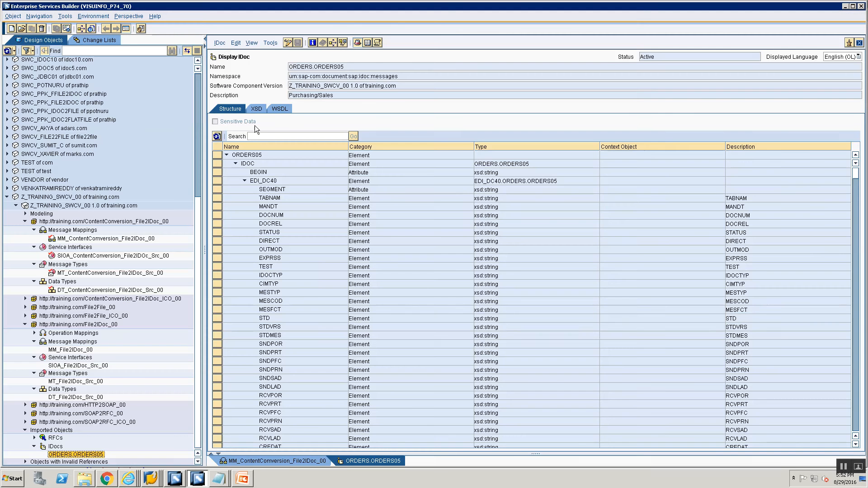
left_click(270, 43)
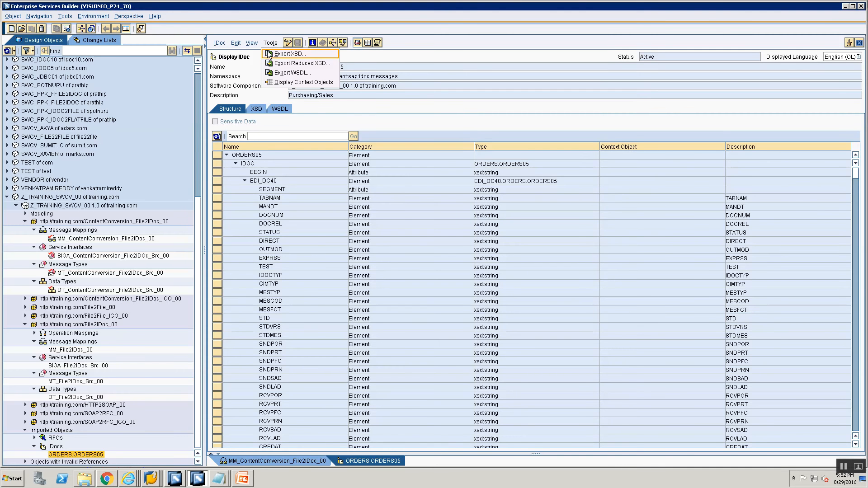
key("alt+Tab")
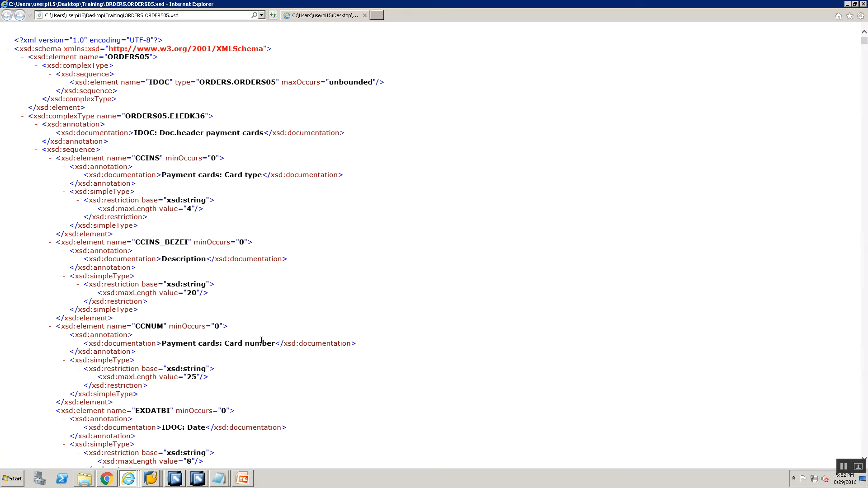
key("alt+Tab")
key("alt+Tab")
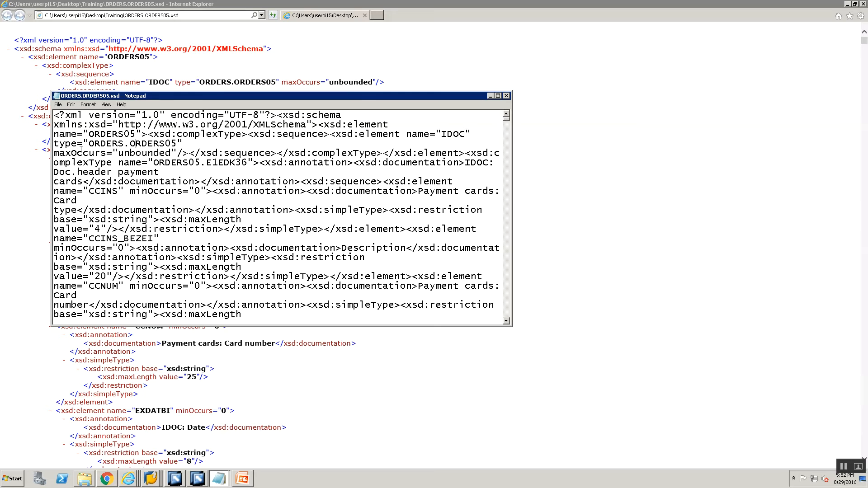
- Highlight the IDOC element's type value and the maxOccurs attribute in the Notepad XSD
left_click_drag(88, 143, 131, 144)
key("shift+Right")
key("shift+Right")
key("shift+Right")
key("shift+Right")
key("shift+Right")
key("shift+Right")
key("shift+Right")
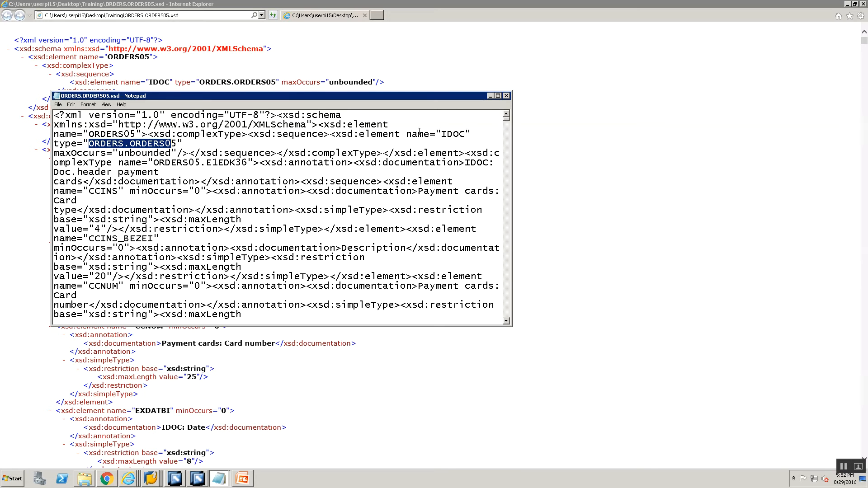
left_click(77, 156)
double_click(77, 156)
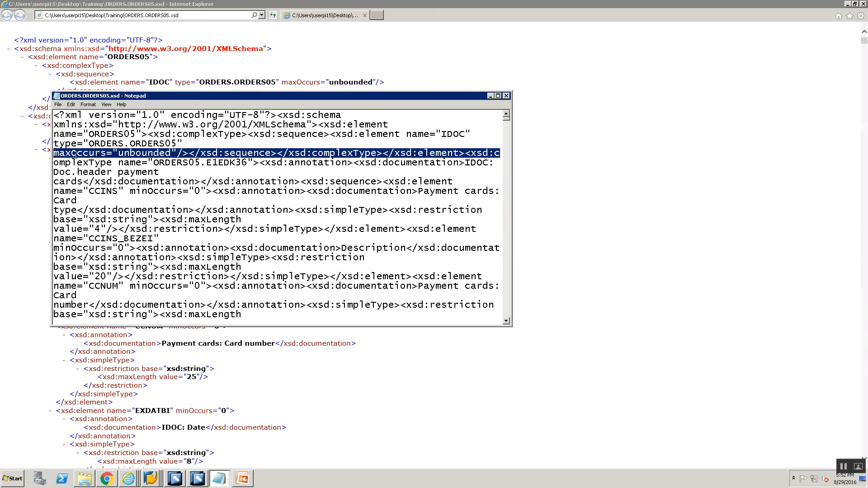
left_click(76, 156)
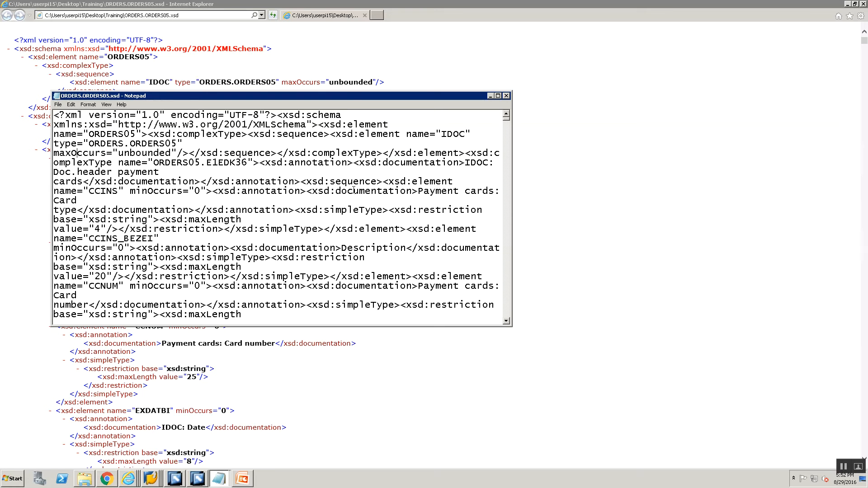
- Create an External Definition named ED_ORDERS_ORDERS05_XSD in the content conversion namespace's Data Types folder
left_click(202, 481)
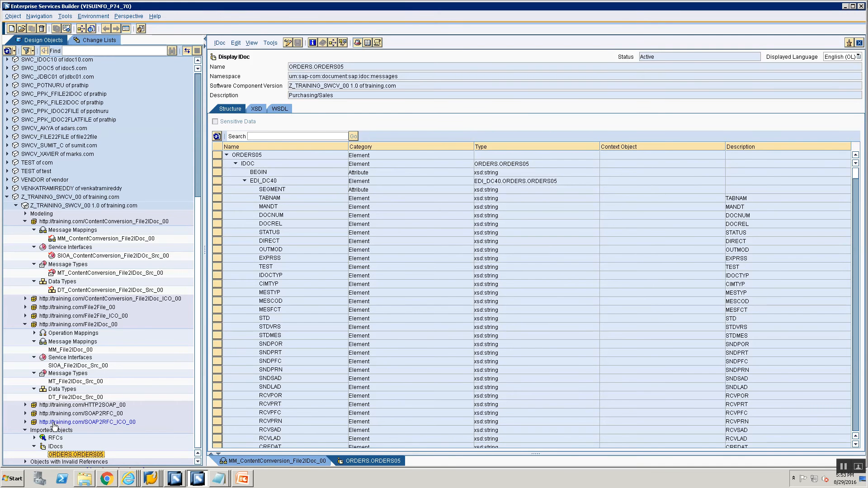
key("alt+Tab")
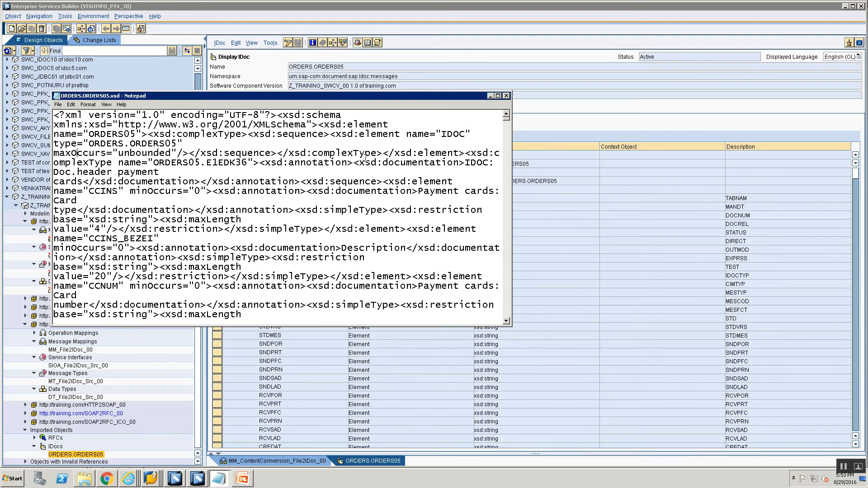
key("alt+Tab")
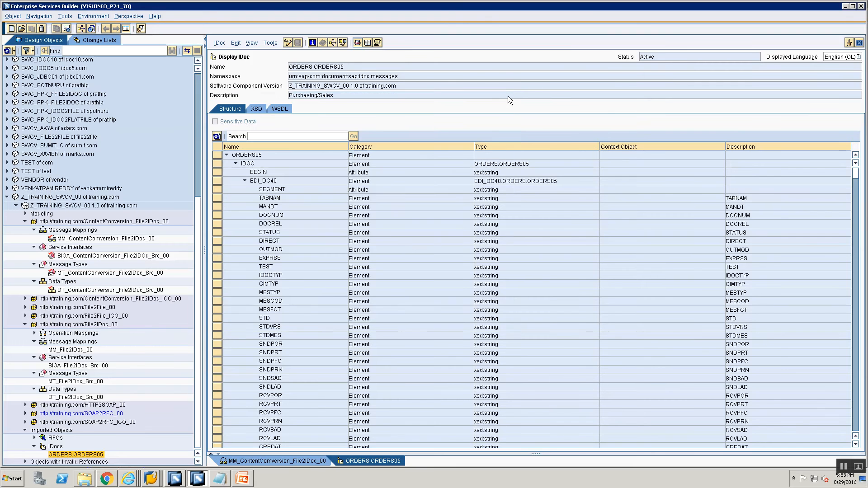
left_click(62, 281)
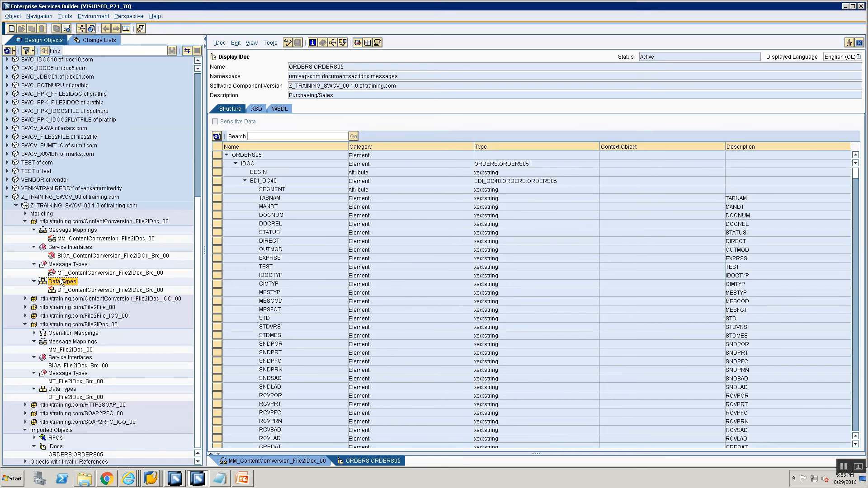
right_click(61, 280)
left_click(68, 286)
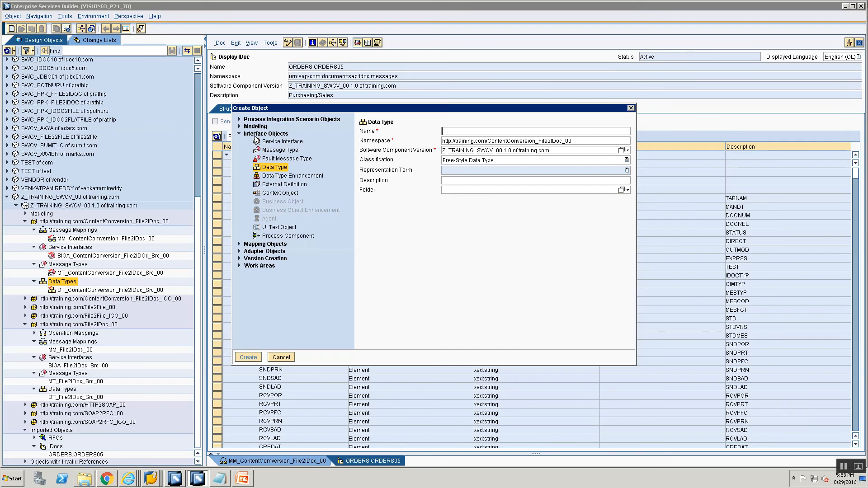
left_click(271, 185)
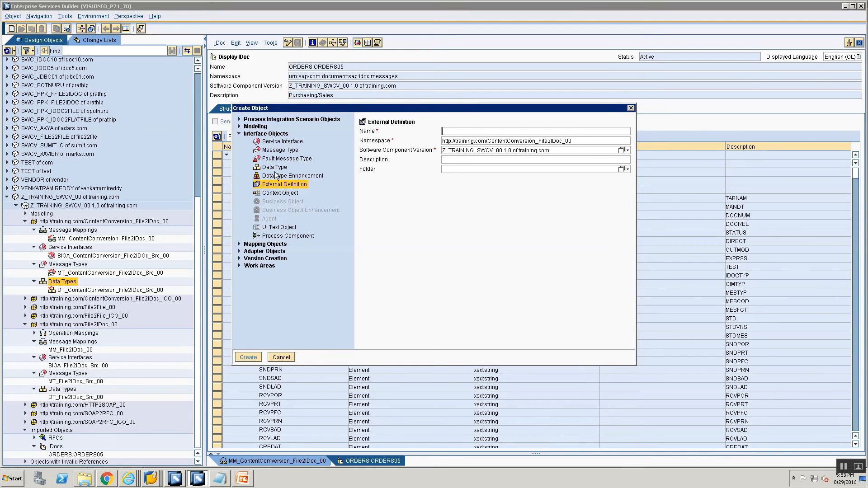
left_click(472, 131)
type("ED")
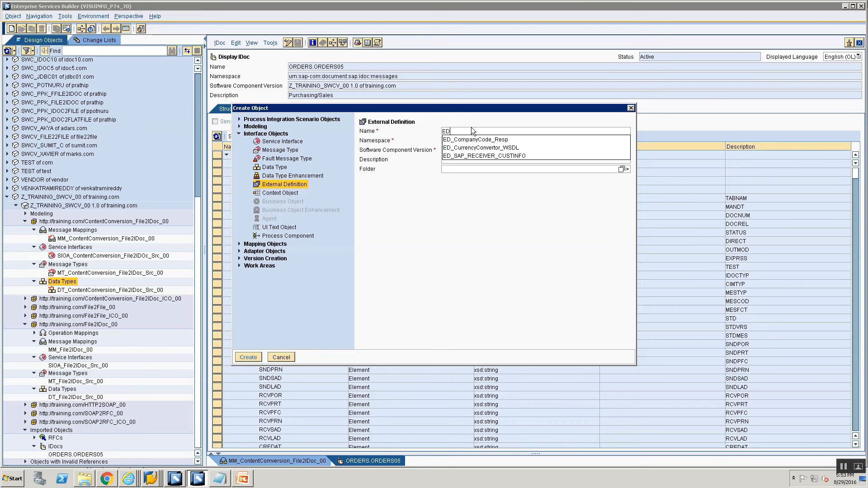
type("_ORDERS_ORDERS05")
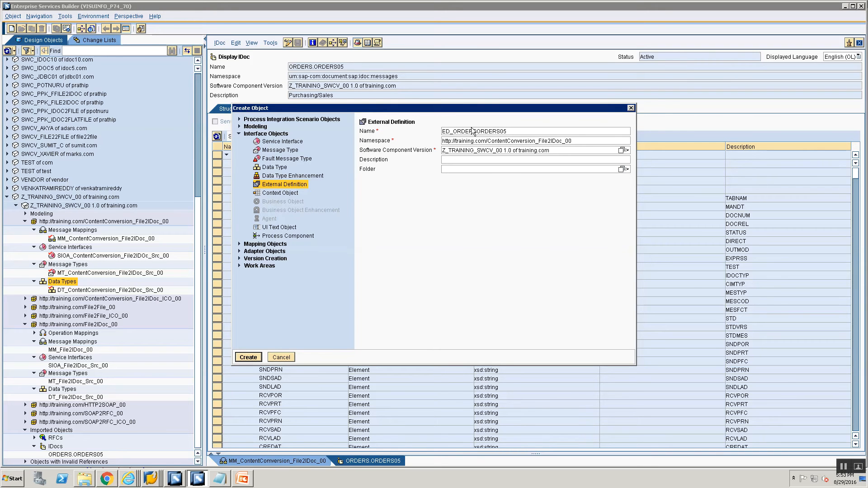
type("_")
type("_XSD")
key("Return")
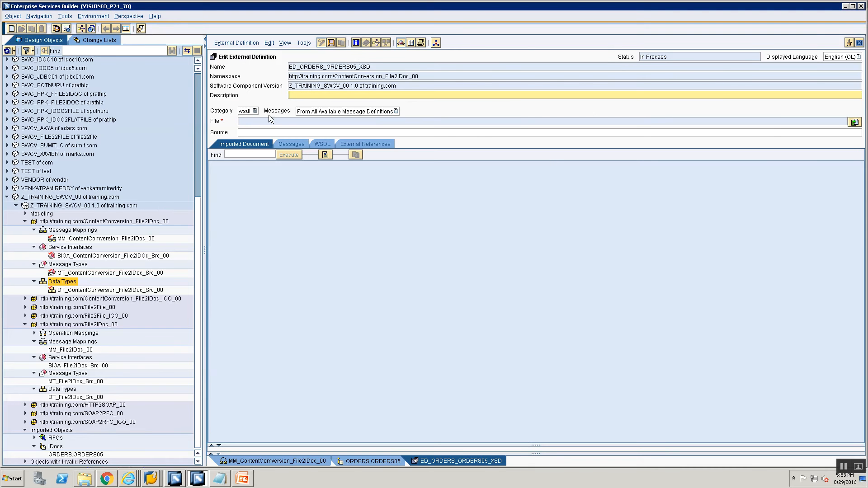
- Set the category to xsd and import the ORDERS.ORDERS05.xsd file from the Training folder
left_click(253, 111)
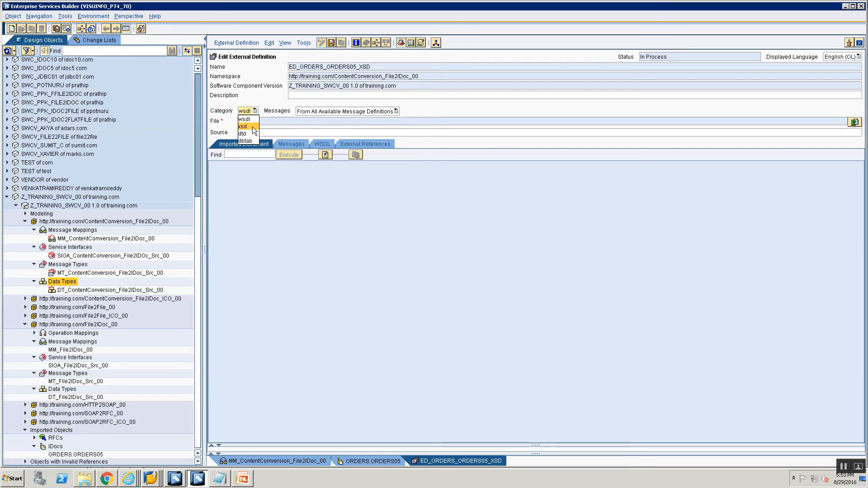
left_click(253, 127)
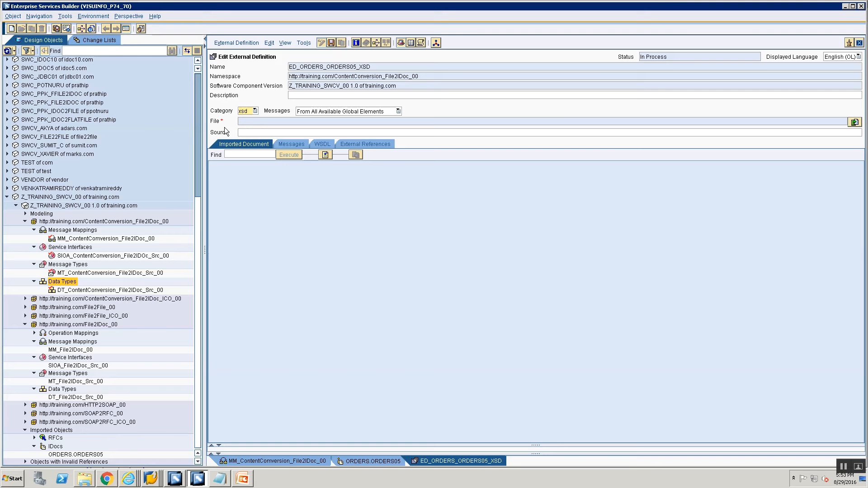
left_click(854, 122)
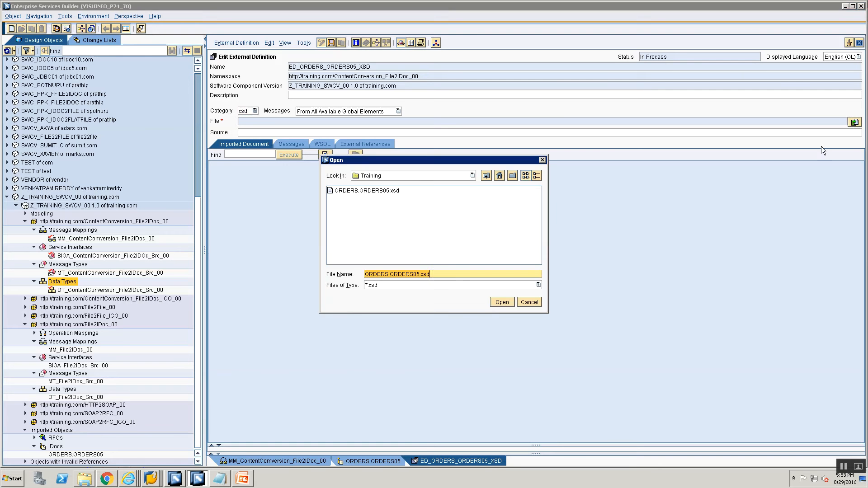
left_click(365, 191)
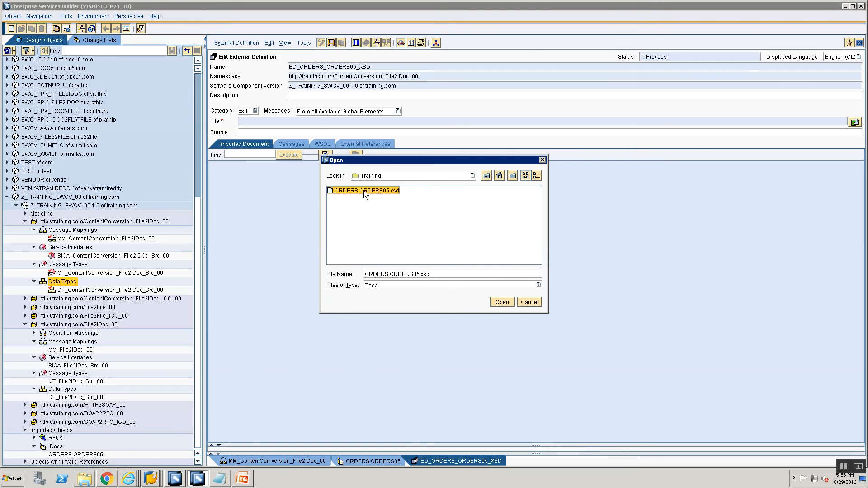
left_click(501, 303)
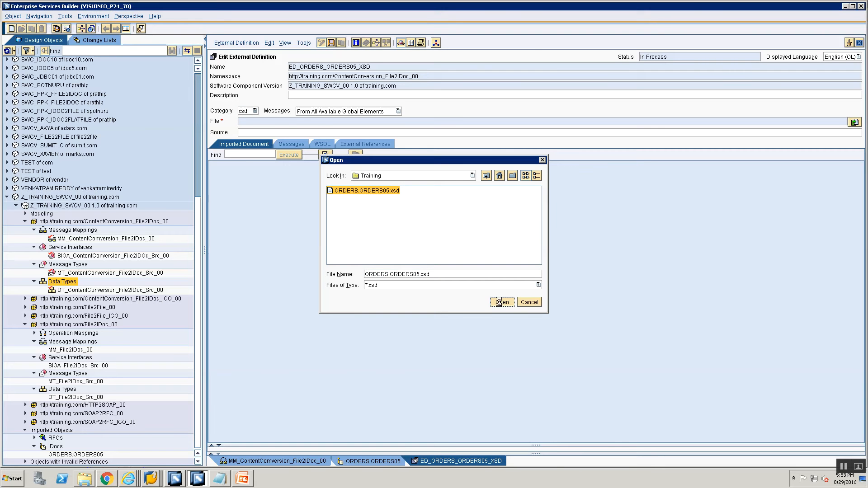
- Expand the ORDERS05 message and its IDOC node on the Messages tab to inspect occurrences
left_click(286, 144)
left_click(218, 180)
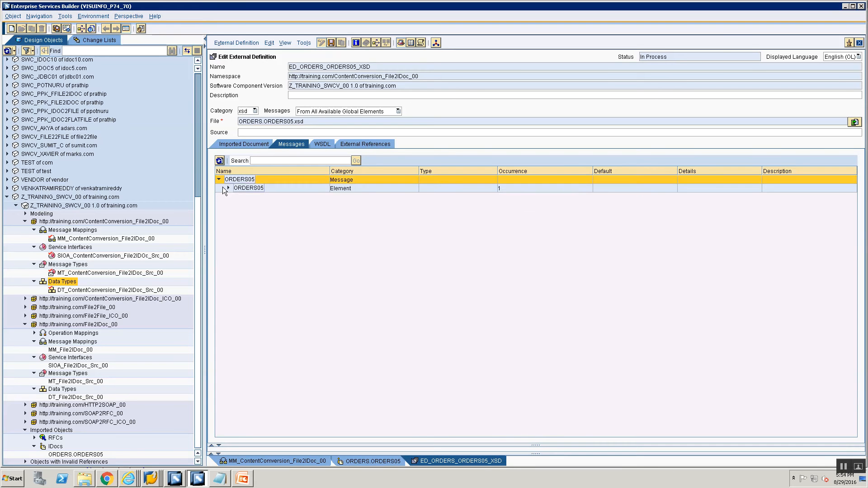
left_click(228, 188)
left_click(237, 197)
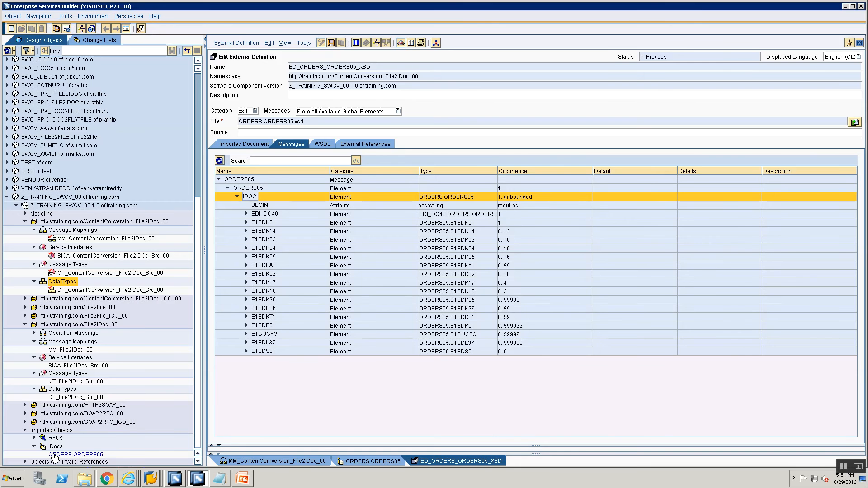
- Open the MM_ContentConversion_File2IDoc_00 message mapping and show its Signature tab
double_click(56, 454)
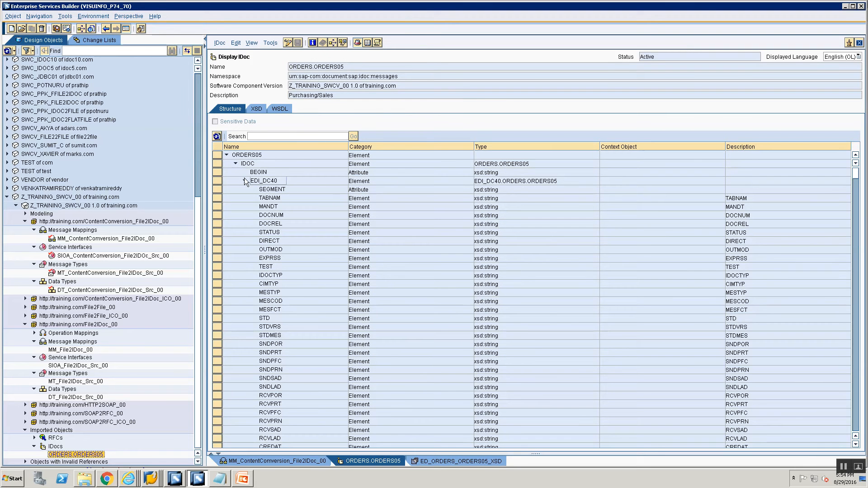
left_click(858, 42)
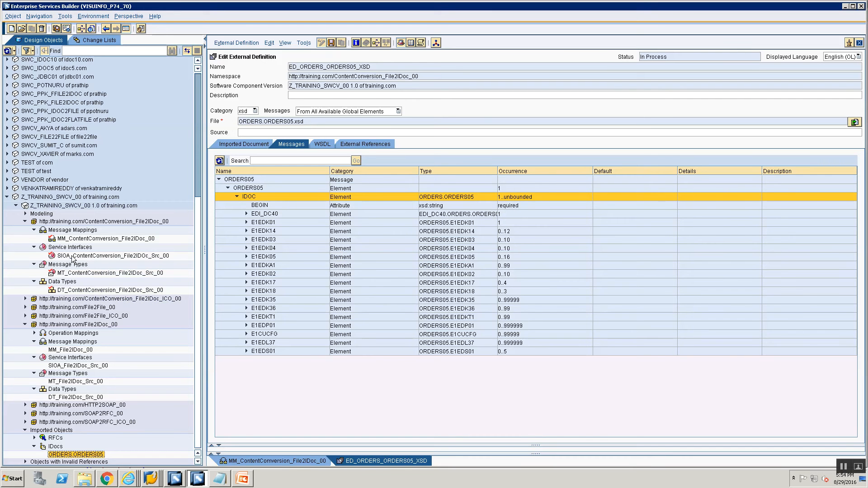
double_click(73, 238)
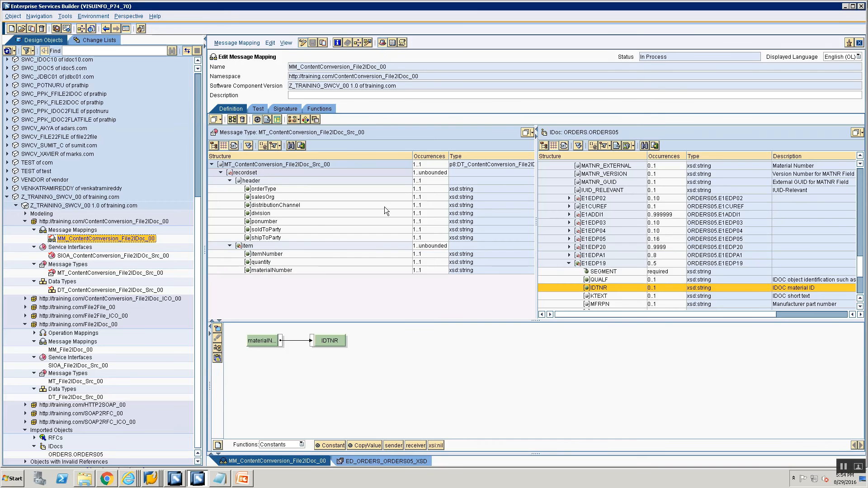
left_click(281, 108)
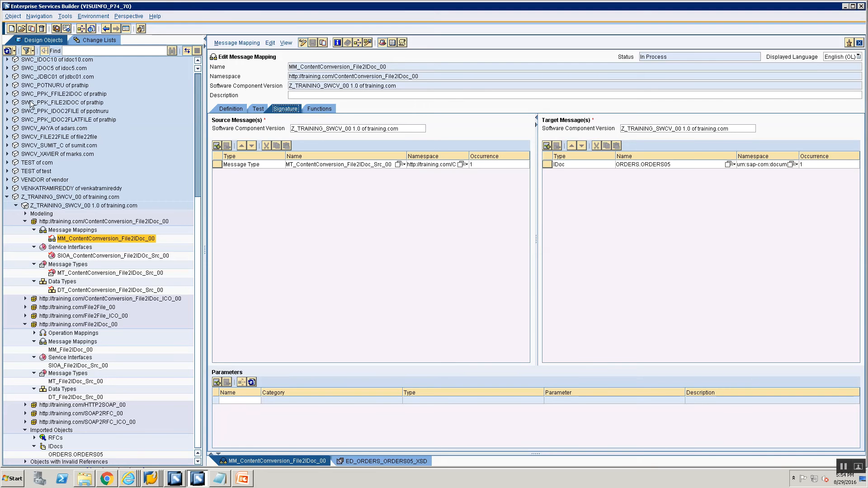
- Try to replace the mapping's target message with the ED_ORDERS_ORDERS05_XSD external definition
left_click(348, 465)
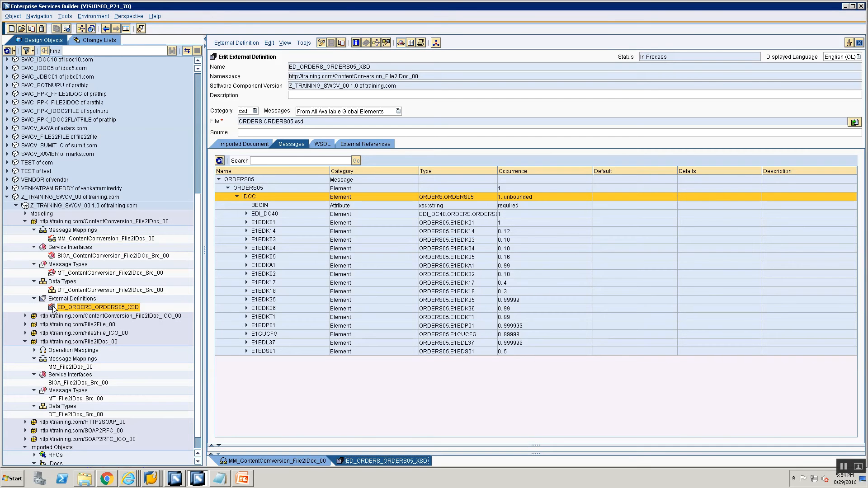
left_click(230, 461)
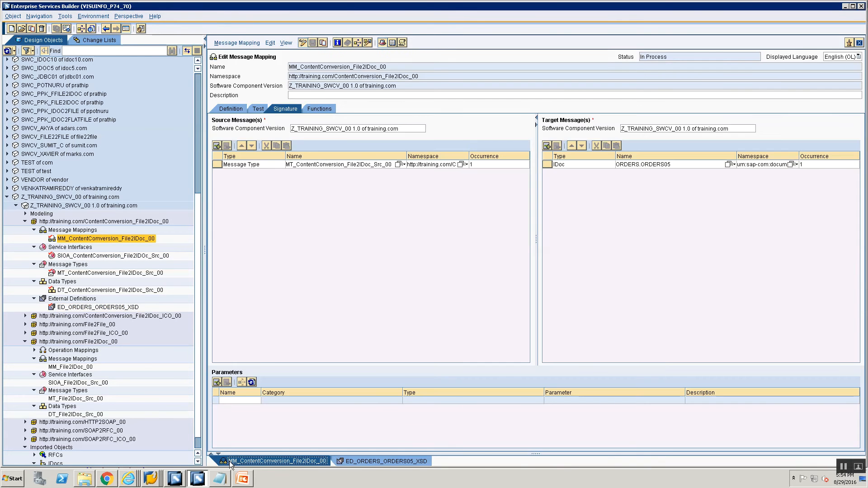
left_click(54, 309)
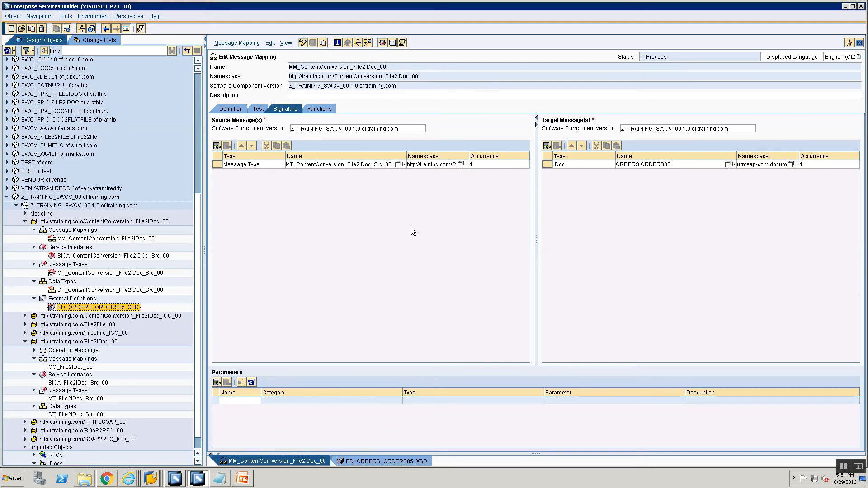
left_click_drag(59, 309, 573, 166)
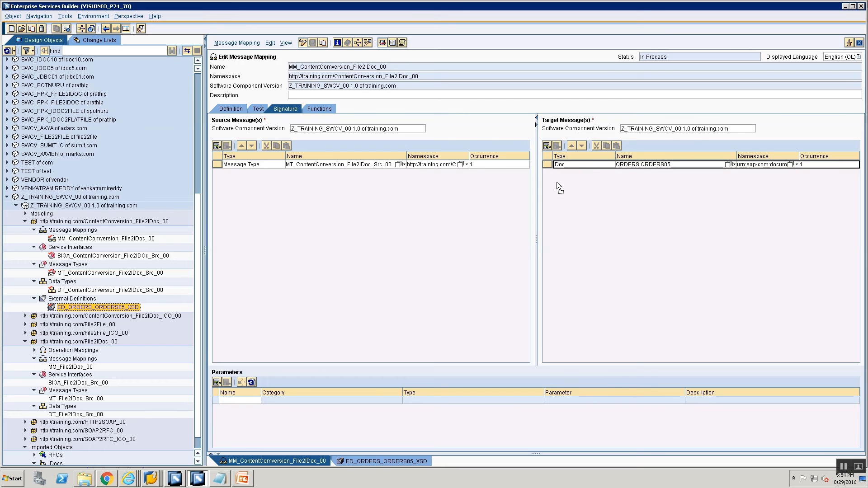
- Close the open editors and reopen the MM_ContentConversion_File2IDoc_00 message mapping in edit mode
left_click(850, 44)
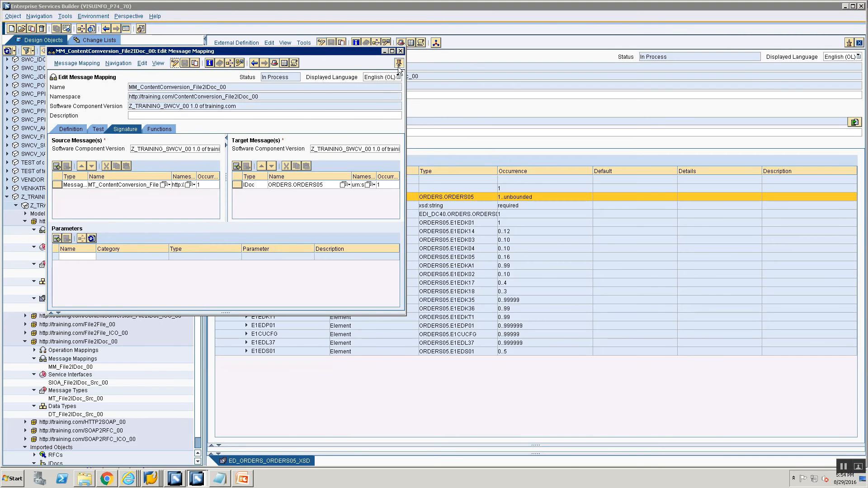
left_click(398, 63)
left_click(859, 43)
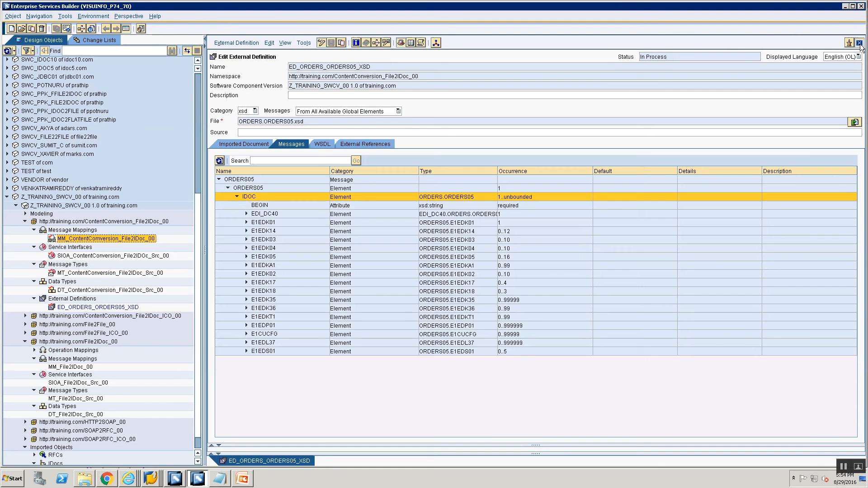
left_click(858, 43)
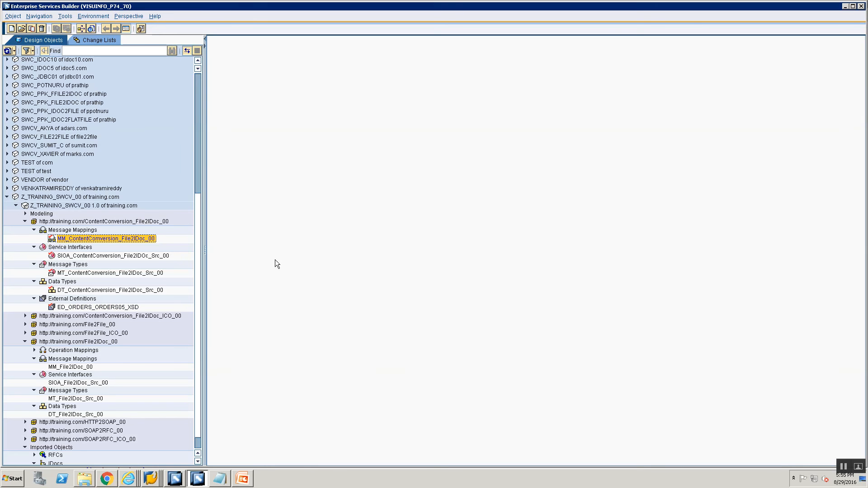
double_click(131, 241)
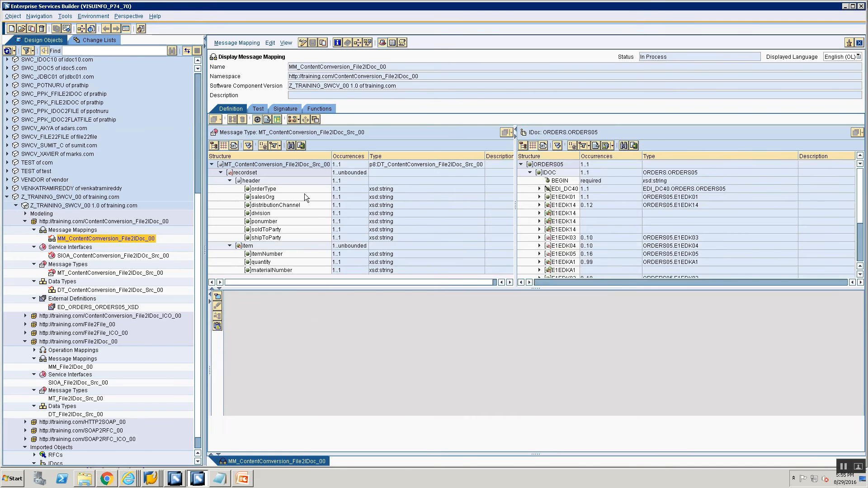
left_click(301, 43)
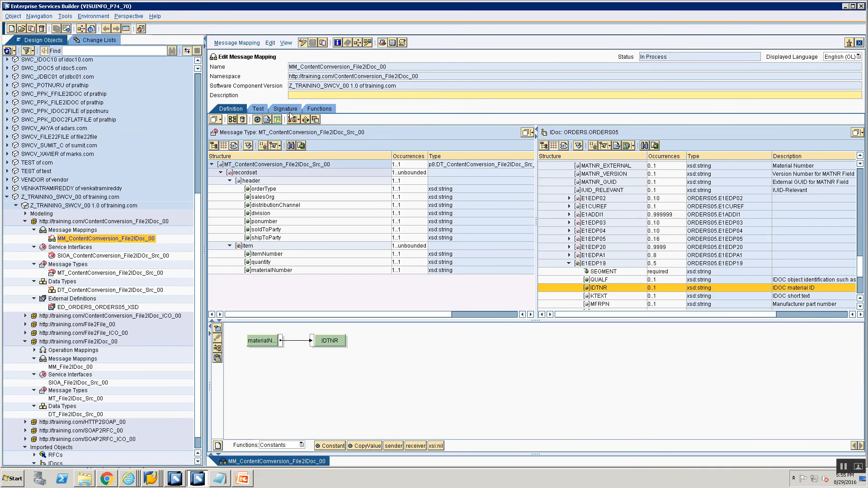
- Replace the target message with ORDERS05 from ED_ORDERS_ORDERS05_XSD, then leave edit mode without saving
left_click(290, 111)
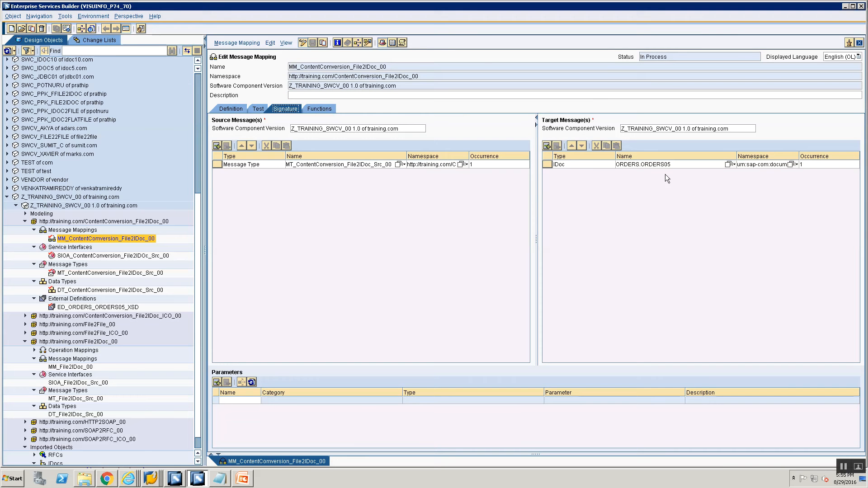
left_click(561, 165)
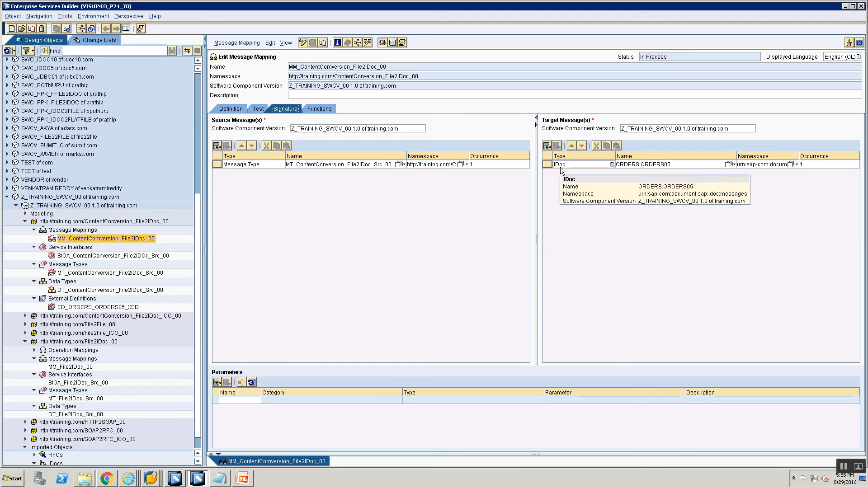
left_click(63, 309)
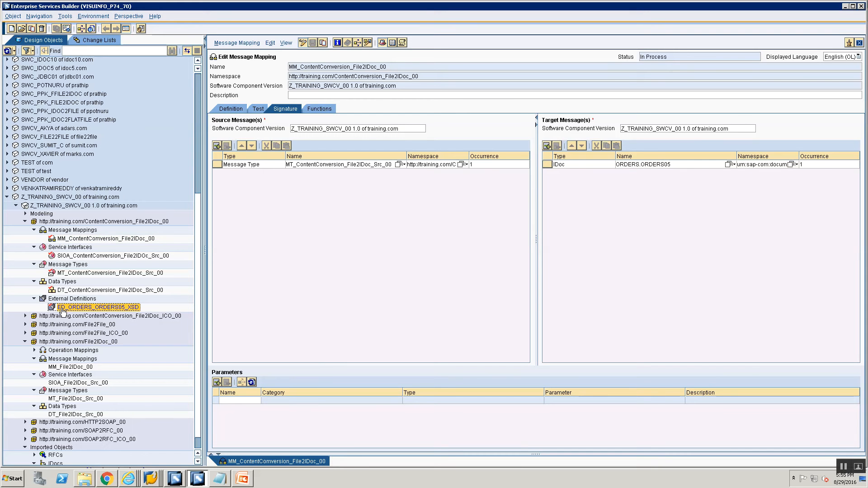
left_click_drag(63, 311, 568, 164)
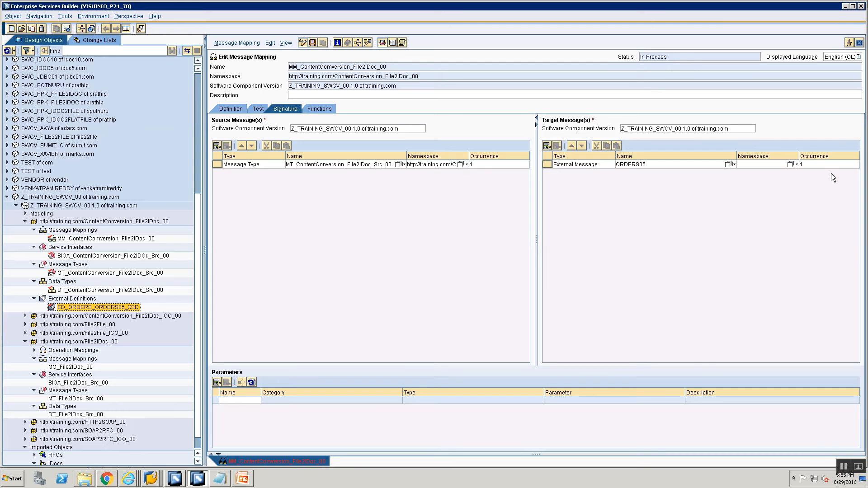
left_click(240, 113)
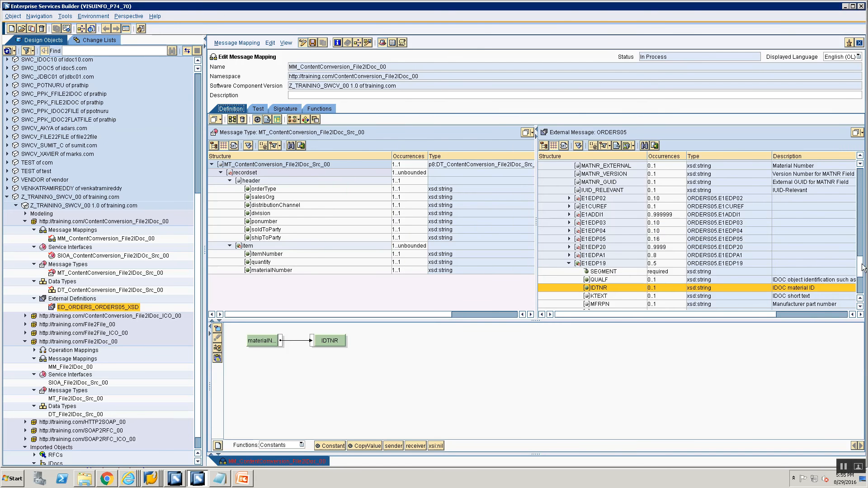
left_click_drag(863, 267, 864, 162)
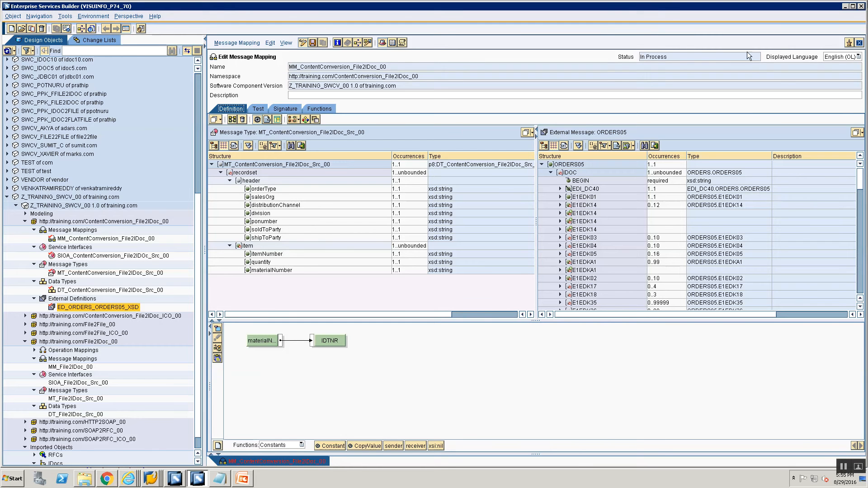
left_click(302, 42)
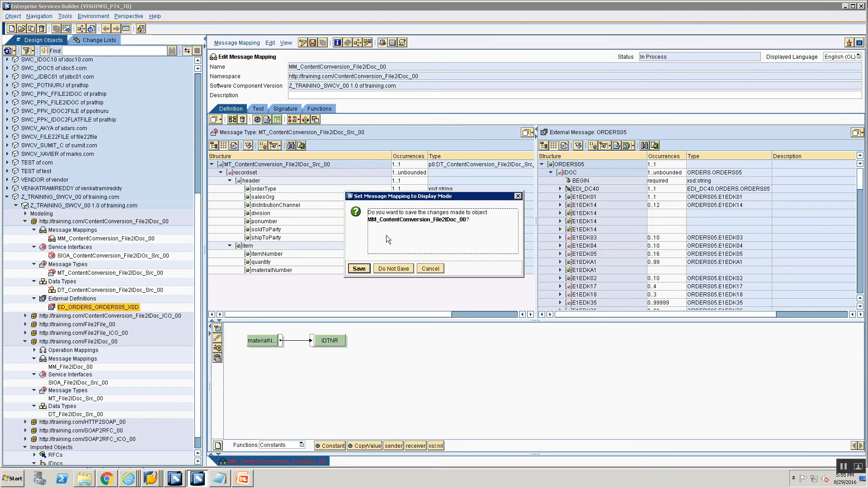
left_click(398, 269)
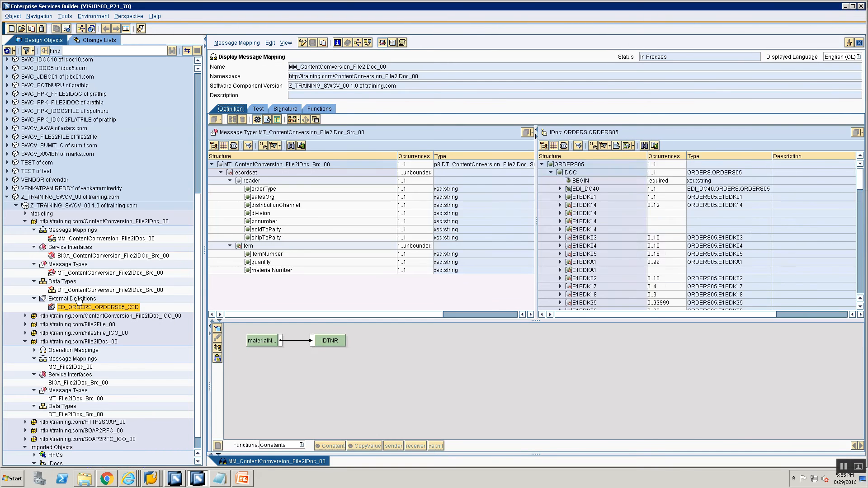
- Reopen the message mapping and inspect the IDOC node in the current target structure
left_click(64, 239)
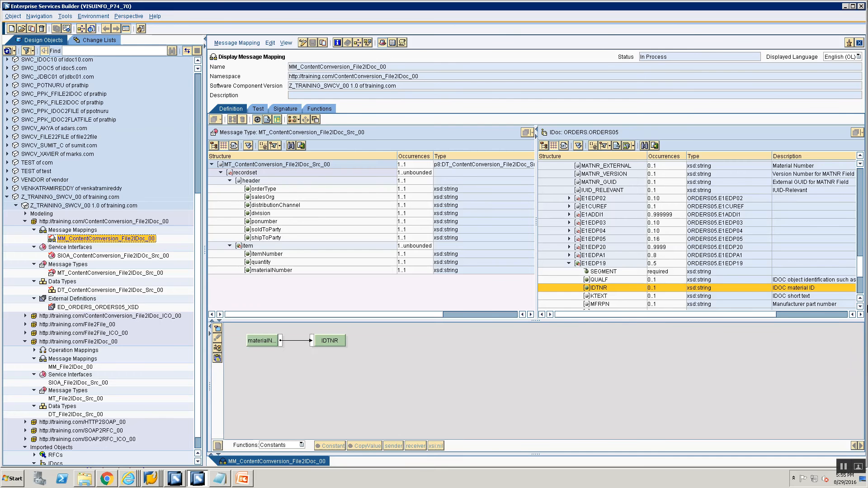
scroll(861, 271, "up", 10)
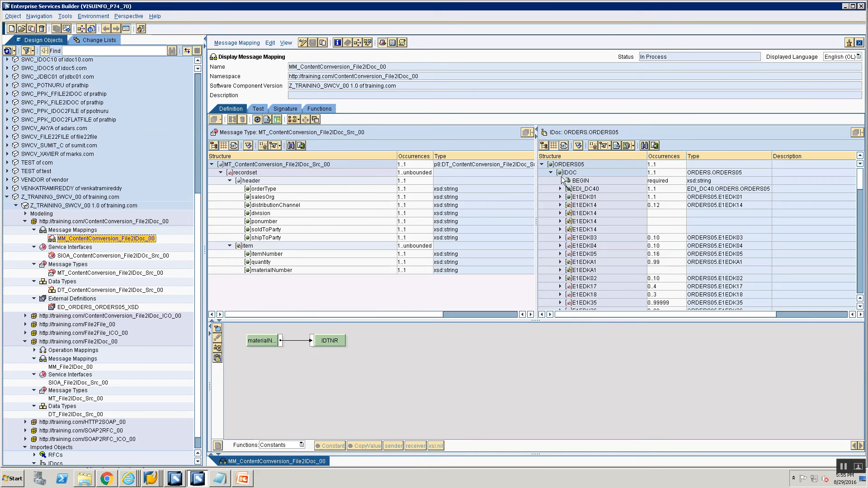
left_click(568, 173)
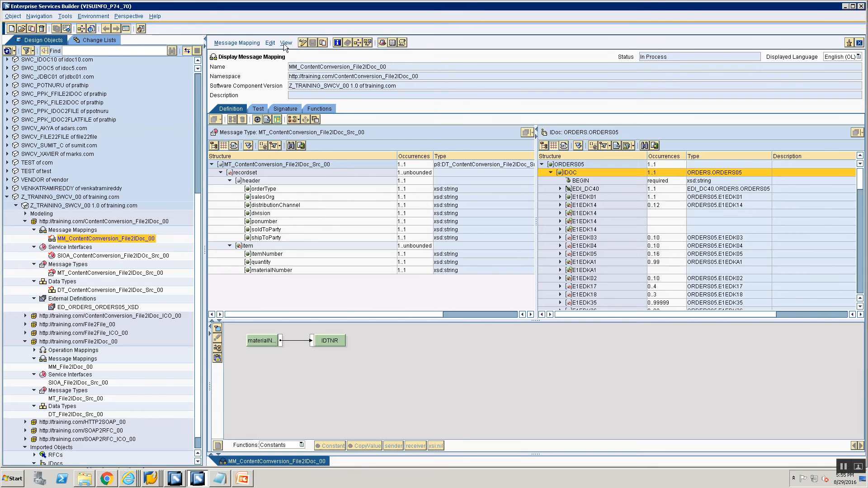
- In edit mode, replace the target message with the ORDERS05 external message from ED_ORDERS_ORDERS05_XSD
left_click(302, 43)
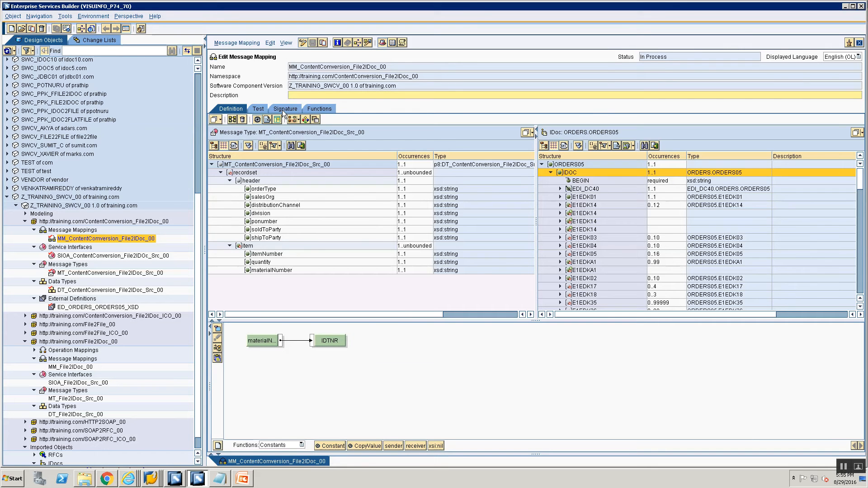
left_click(284, 112)
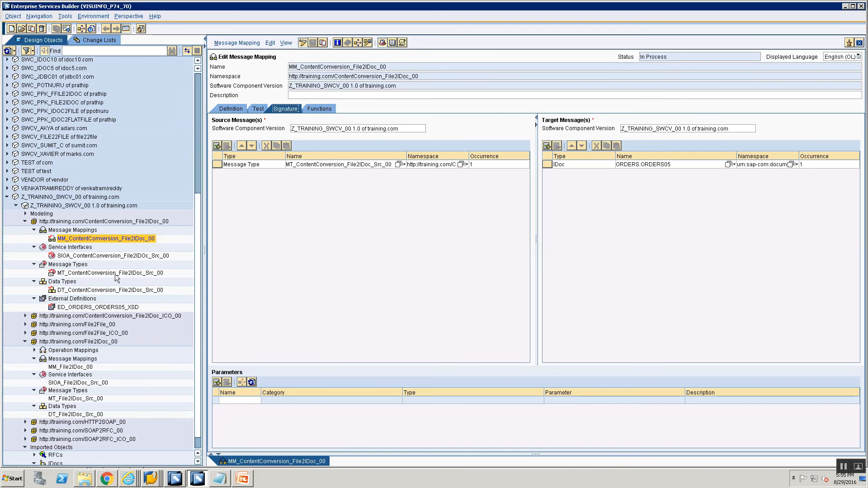
left_click(85, 308)
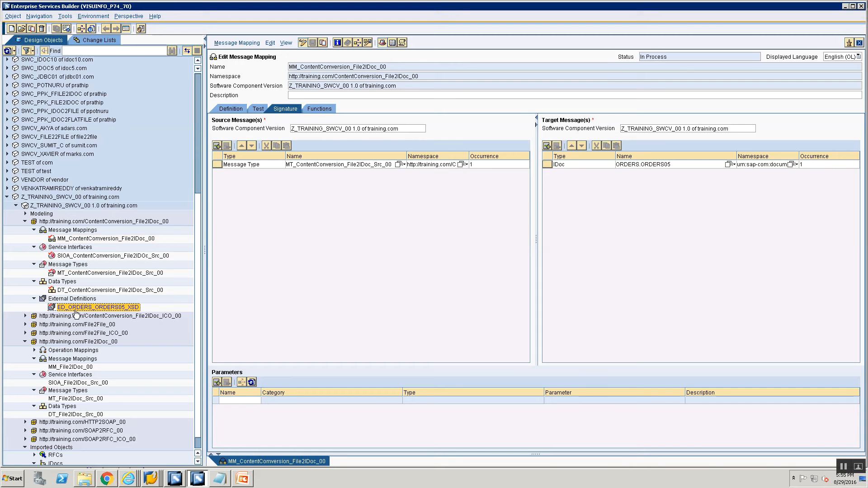
left_click_drag(73, 311, 578, 166)
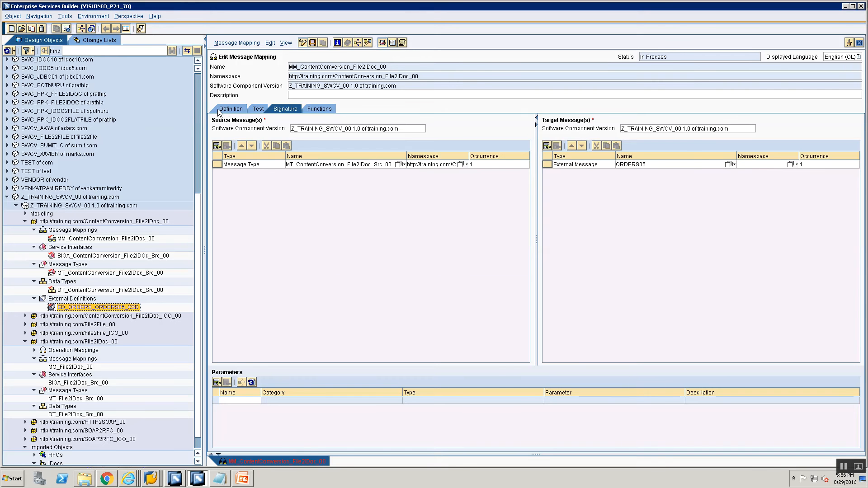
- Map the source recordset node to the target IDOC node and save the message mapping
left_click(230, 109)
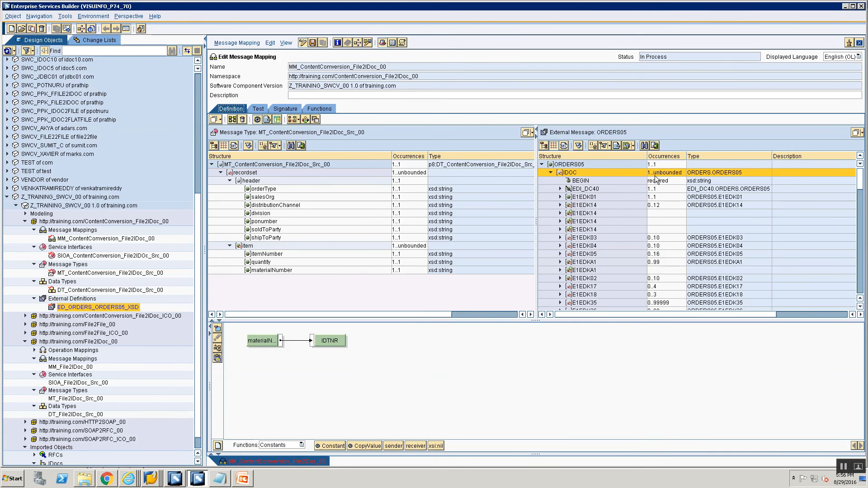
left_click(243, 174)
left_click_drag(243, 174, 563, 166)
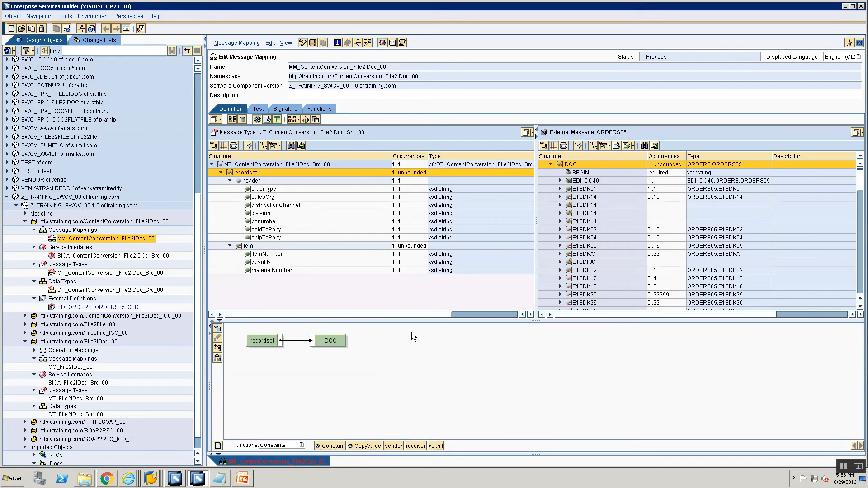
key("ctrl+s")
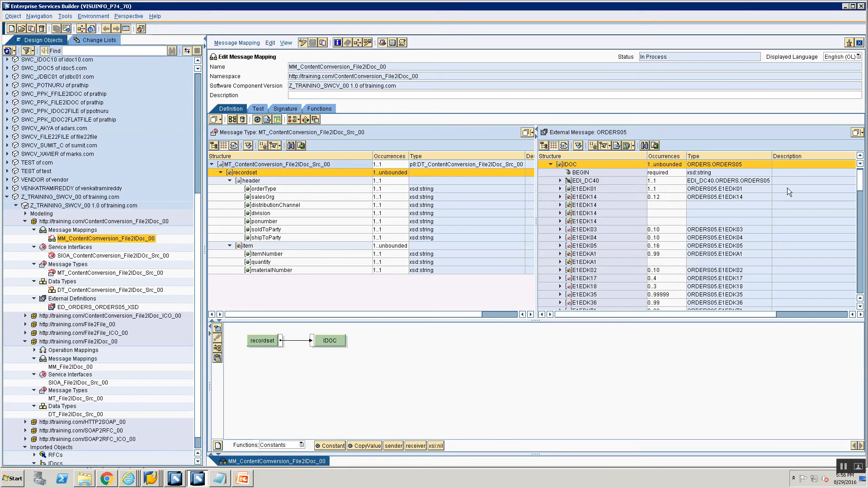
left_click_drag(859, 175, 859, 163)
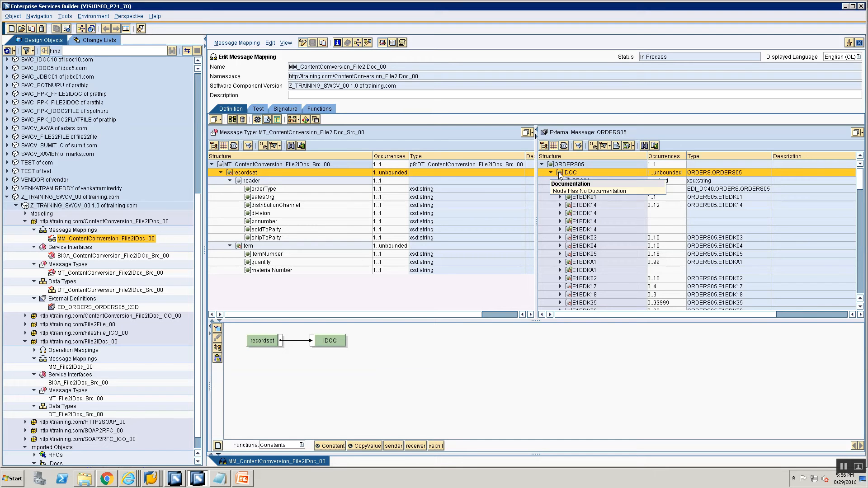
- Create an operation mapping named OM_ContentConversion_File2IDoc in the content conversion namespace
left_click(52, 230)
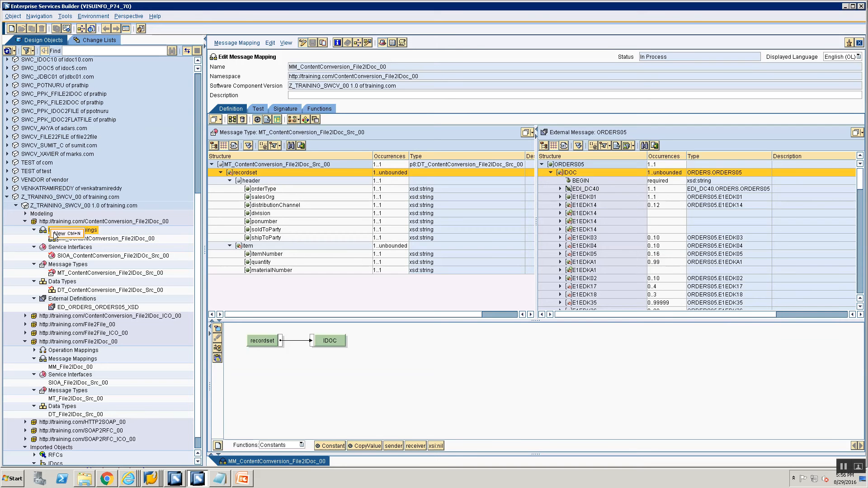
left_click(53, 233)
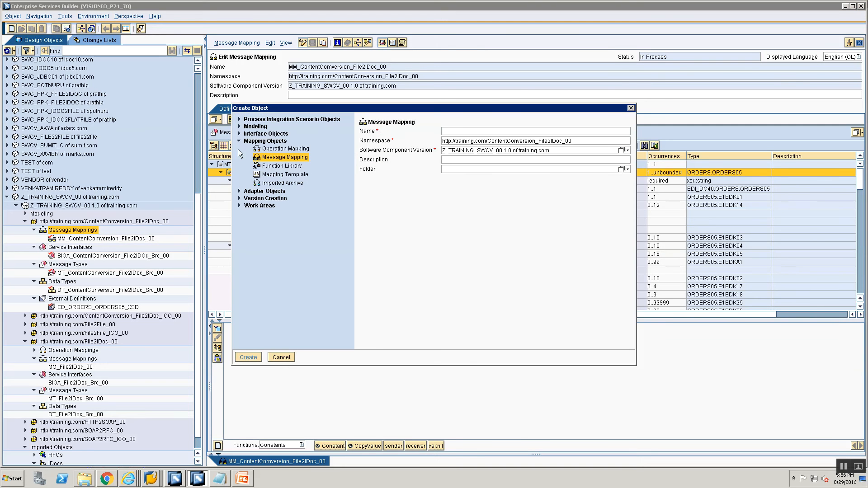
left_click(283, 149)
type("O")
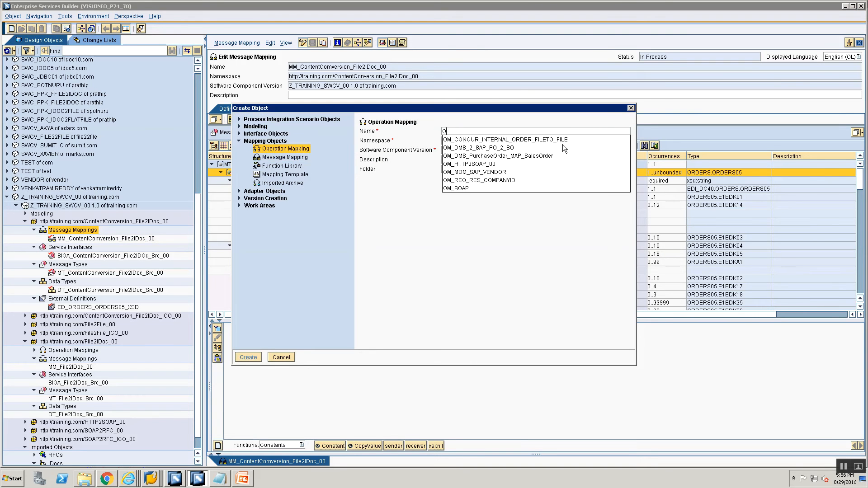
type("M_ContentConversion_File2IDoc_00")
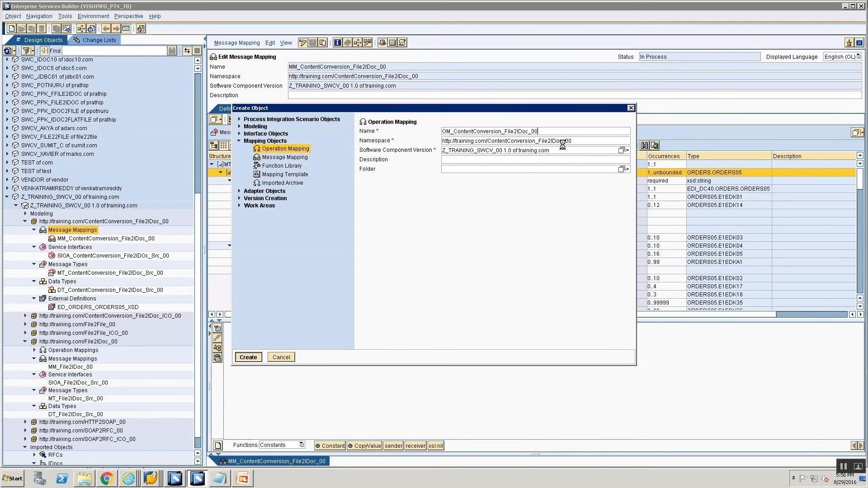
left_click(248, 357)
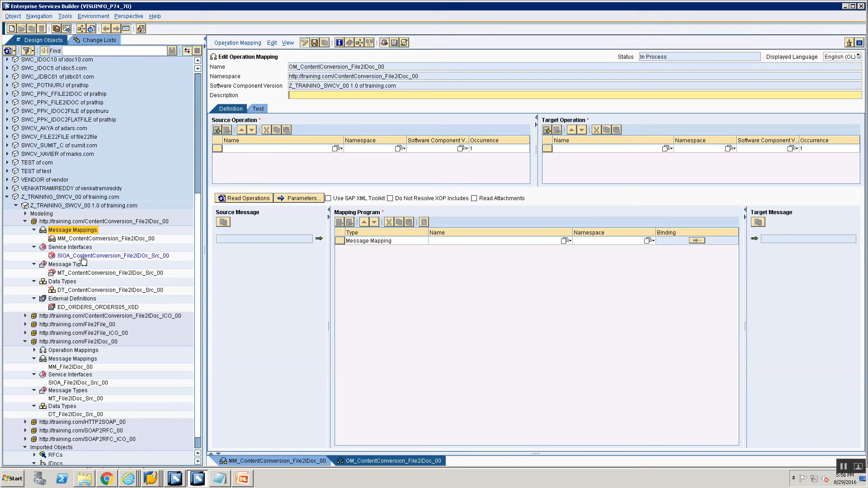
- Set SIOA_ContentConversion_File2IDoc_Src_00 as the operation mapping's source operation
left_click_drag(83, 256, 279, 149)
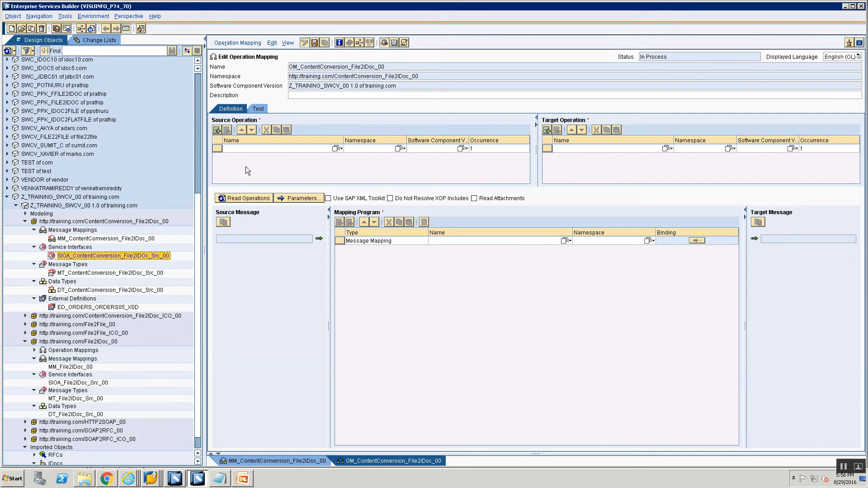
scroll(126, 277, "down", 1)
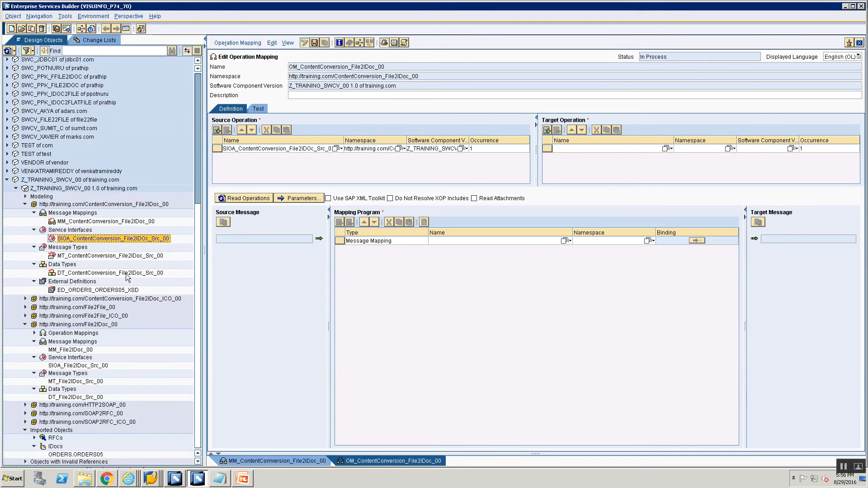
- Set the imported IDoc ORDERS.ORDERS05 as the target operation and read the operations
left_click(65, 456)
left_click_drag(64, 456, 622, 150)
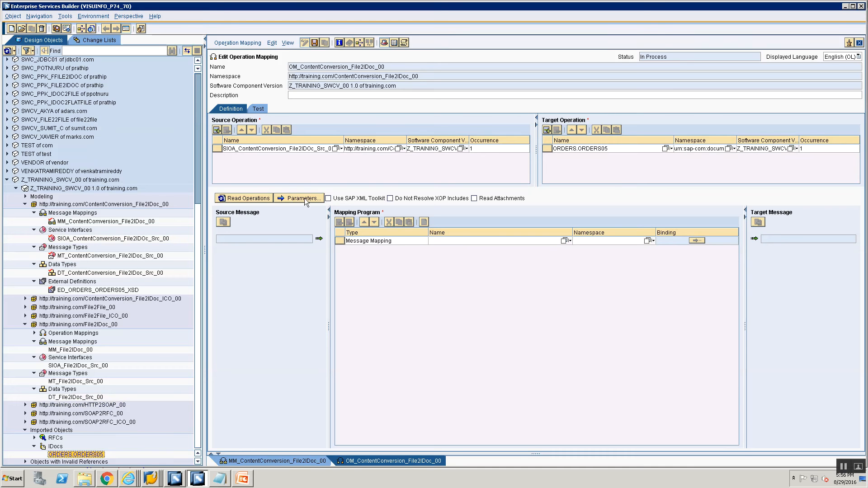
left_click(237, 198)
- Choose MM_ContentConversion_File2IDoc_00 as the mapping program, searching with any target message
left_click(564, 241)
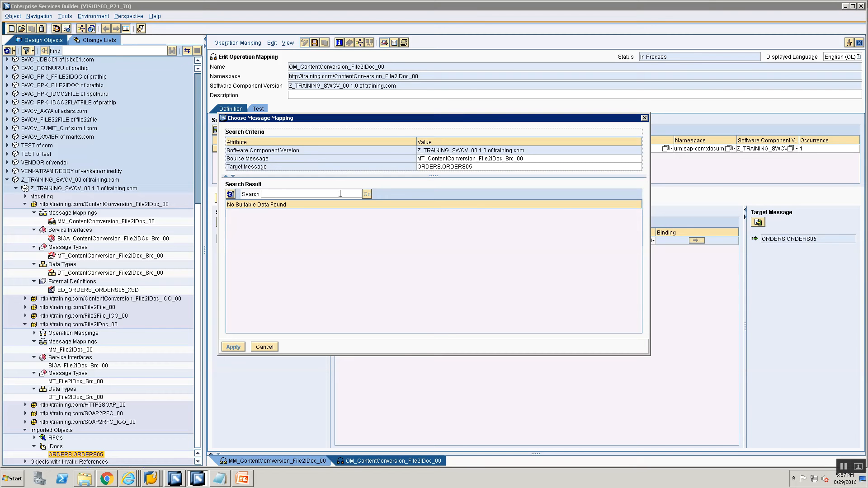
left_click_drag(420, 177, 424, 208)
left_click(430, 171)
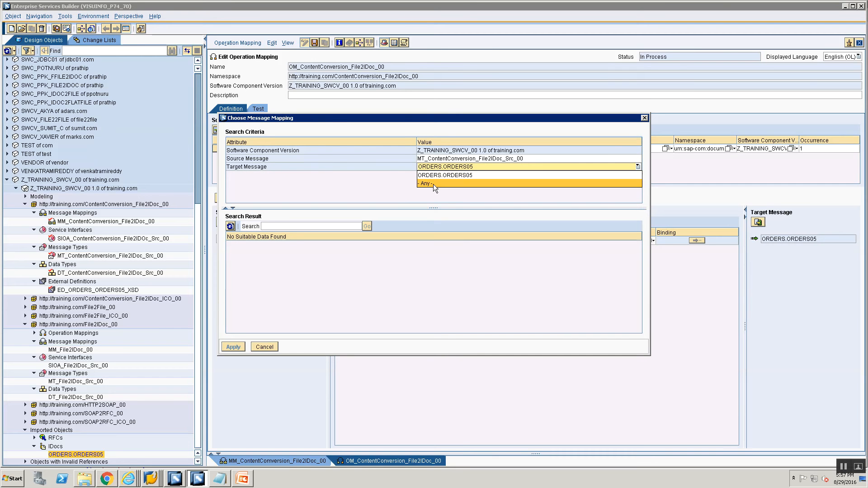
left_click(434, 183)
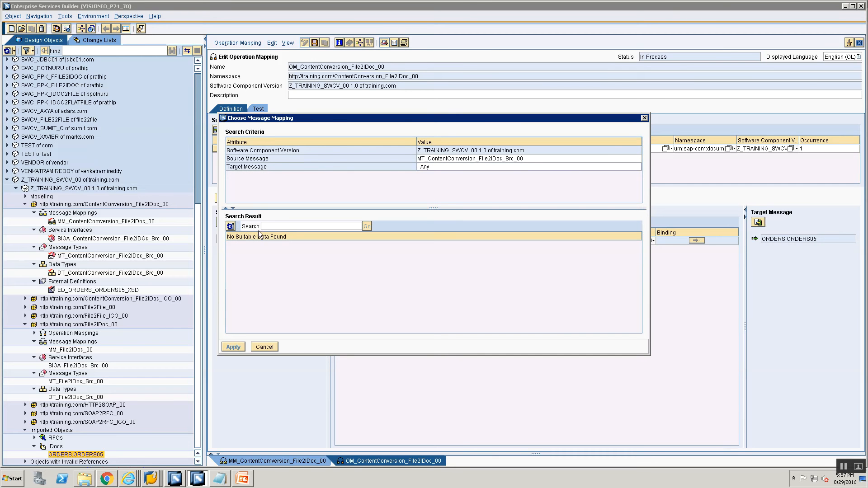
left_click(230, 226)
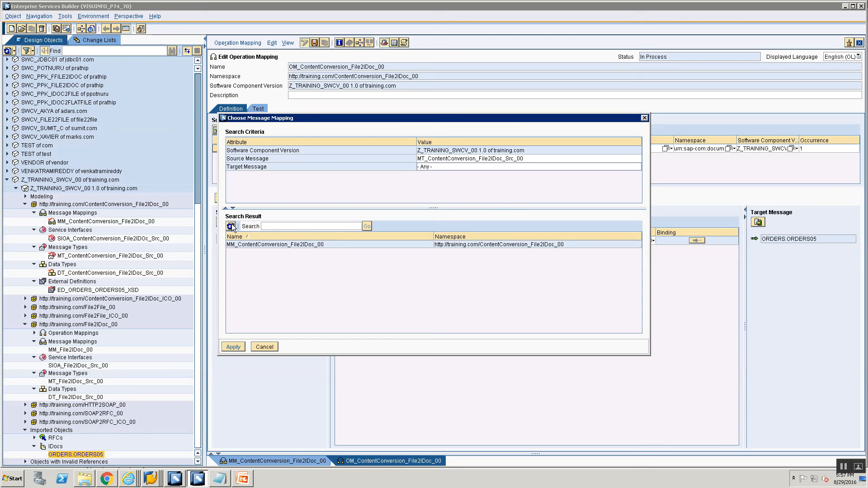
left_click(262, 244)
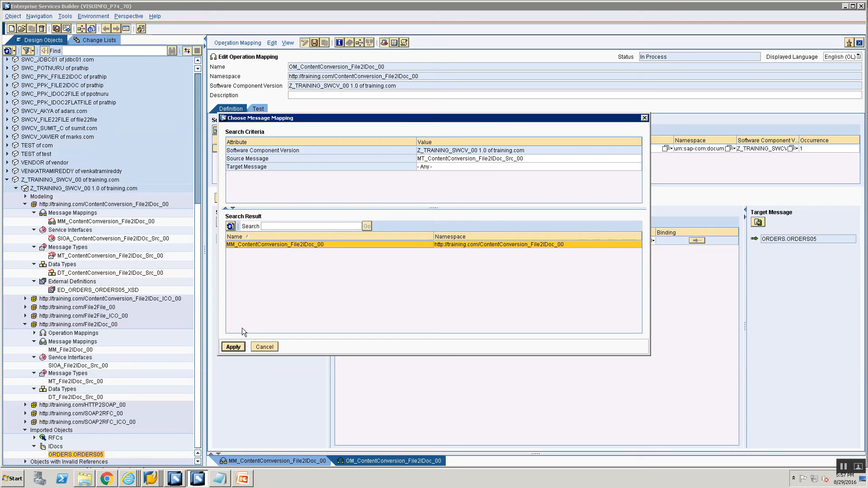
left_click(426, 168)
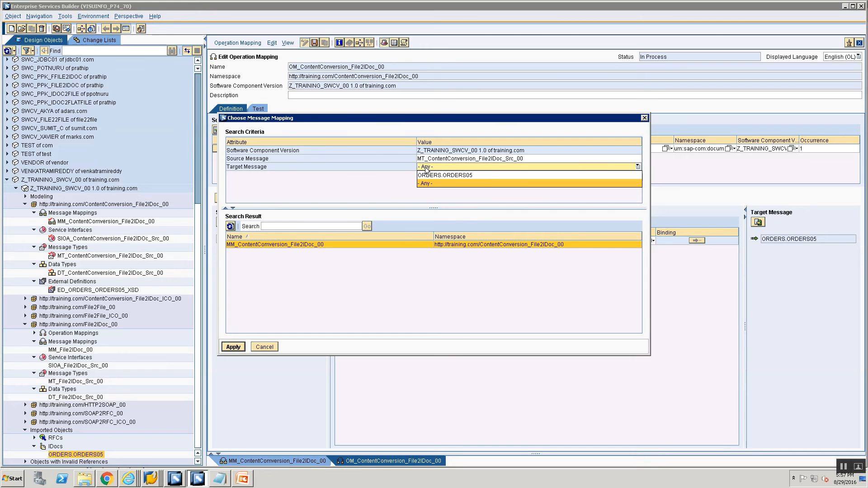
left_click(426, 184)
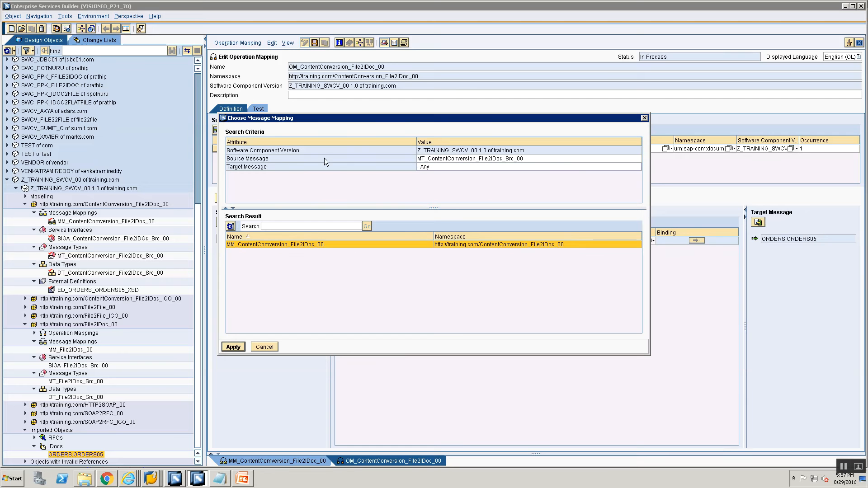
left_click(234, 346)
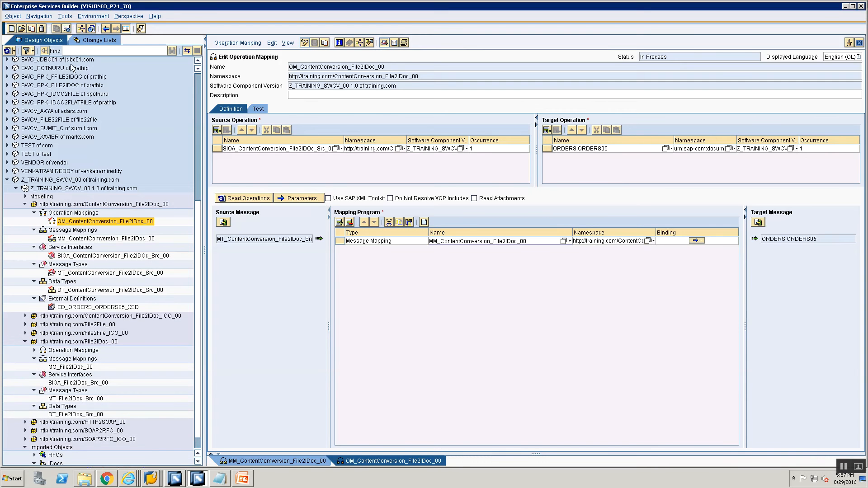
- Show the open change lists and expand the Z_TRAINING_SWCV_00 component version's change lists
left_click(88, 41)
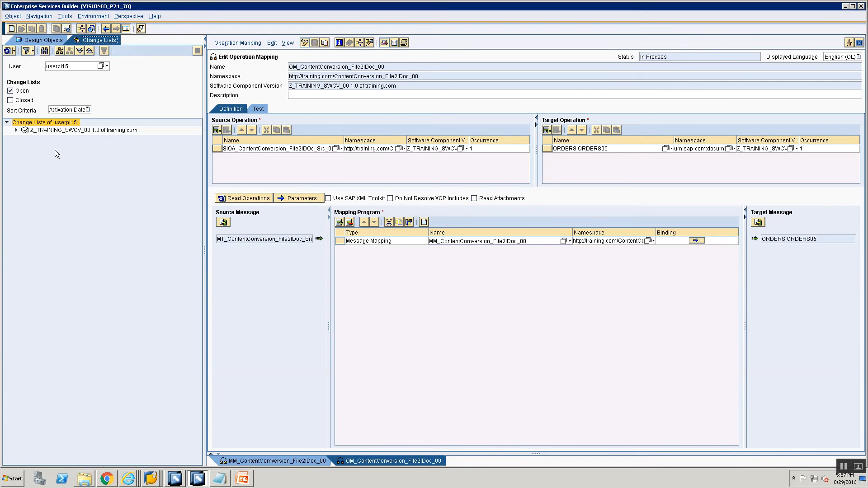
left_click(16, 130)
left_click(62, 143)
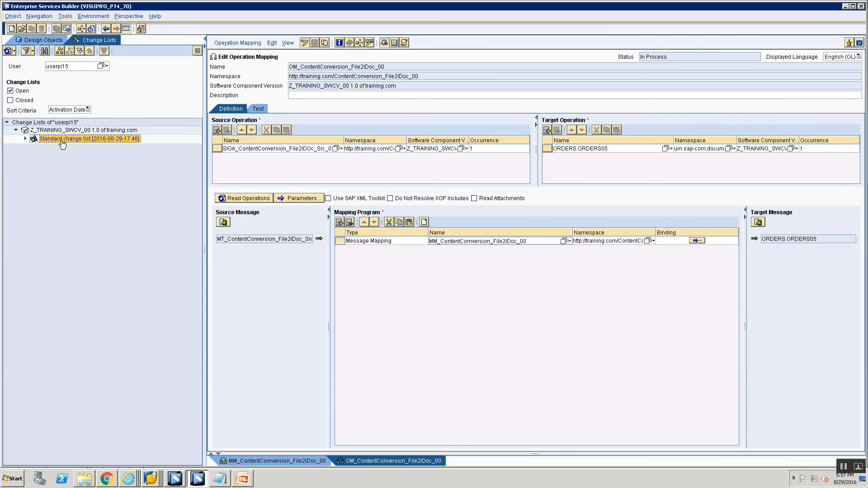
right_click(62, 144)
left_click(97, 155)
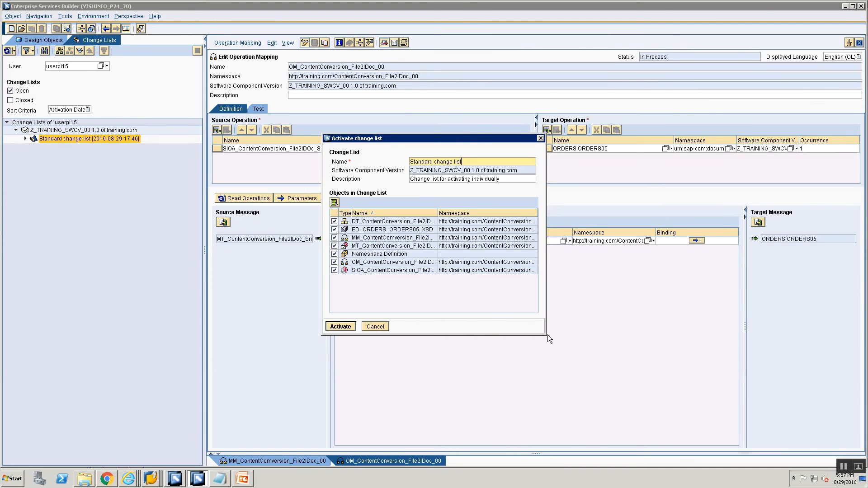
left_click_drag(546, 335, 655, 389)
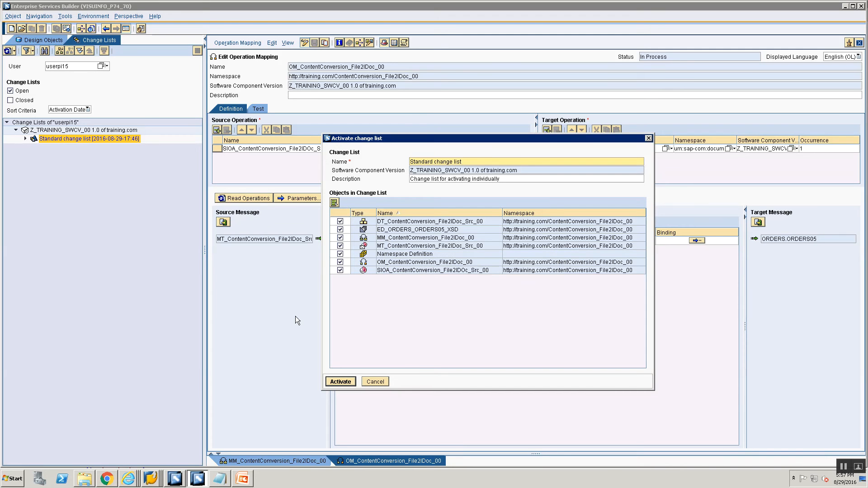
left_click(228, 479)
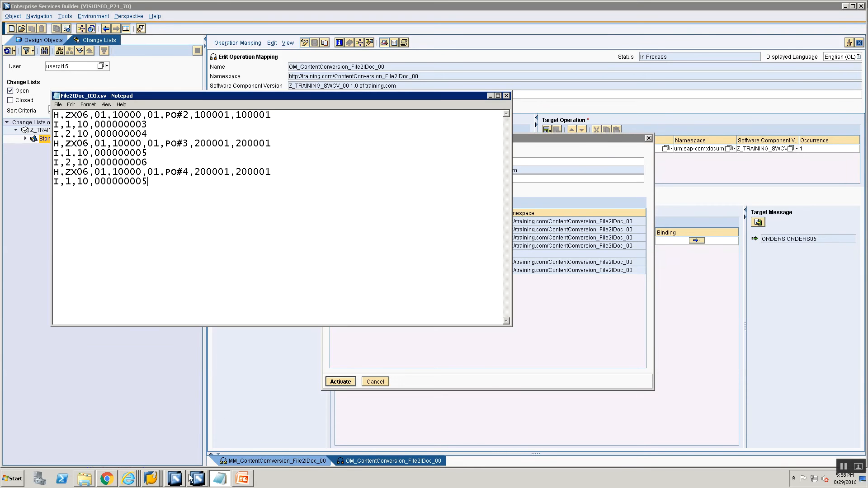
left_click(248, 479)
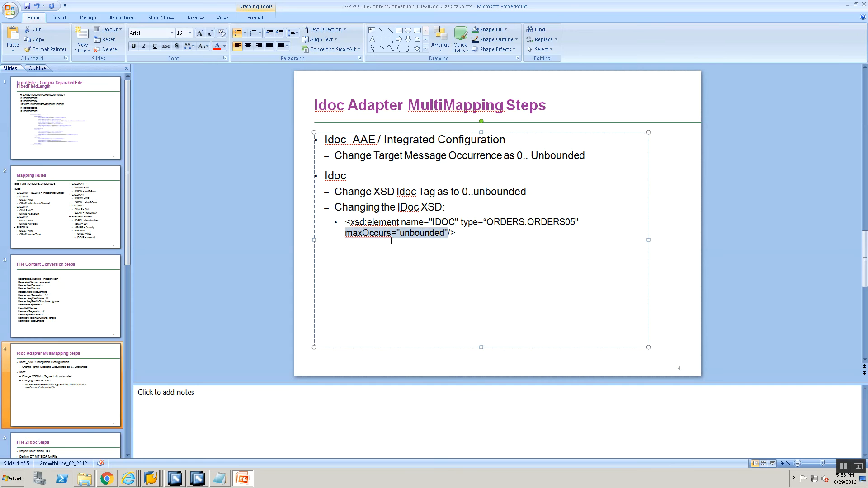
left_click(178, 479)
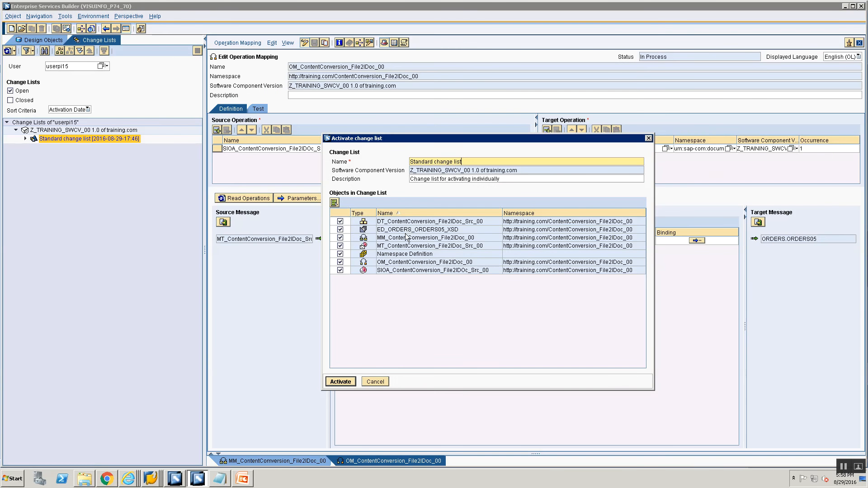
left_click(375, 381)
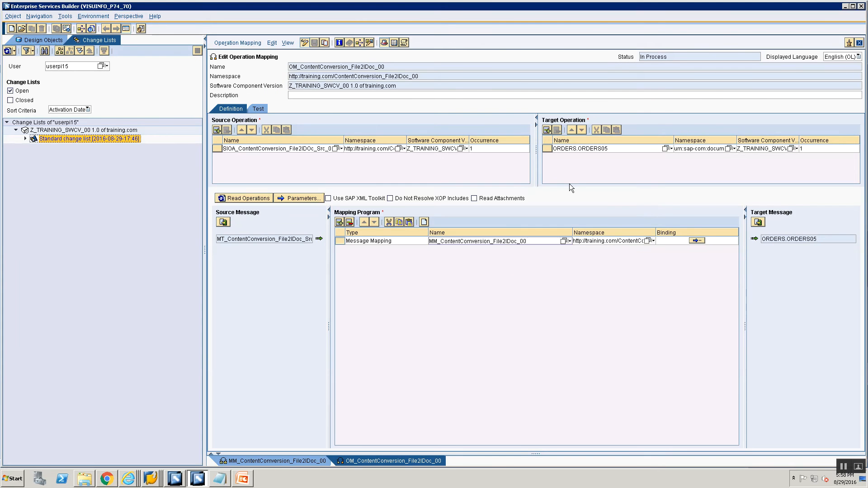
- Open the assigned message mapping from the operation mapping to check it, then return
left_click(512, 241)
double_click(512, 239)
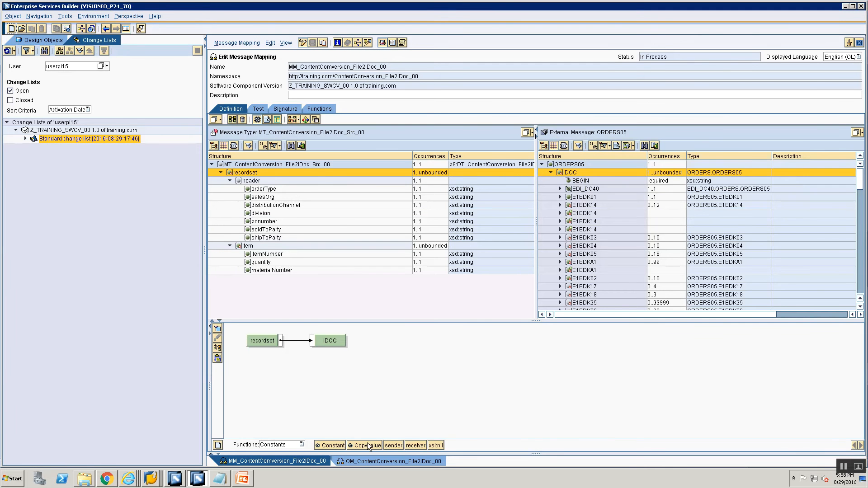
left_click(369, 461)
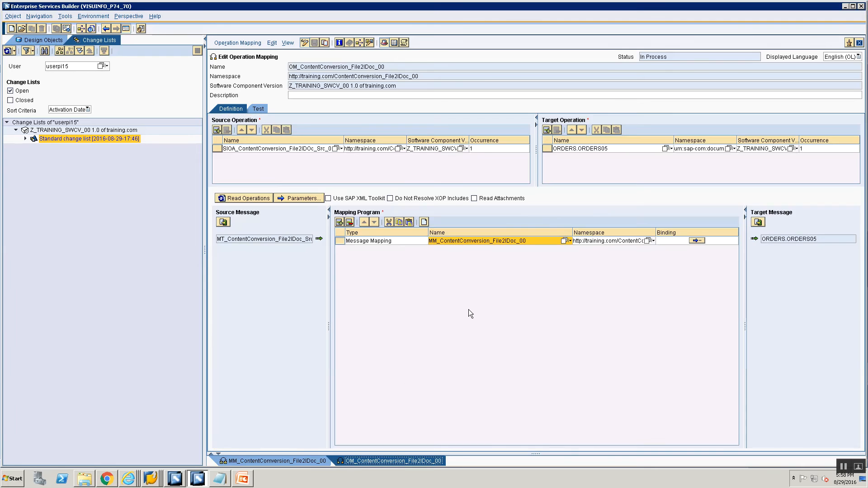
- Reassign MM_ContentConversion_File2IDoc_00 as the mapping program with any target message and save the operation mapping
left_click(566, 241)
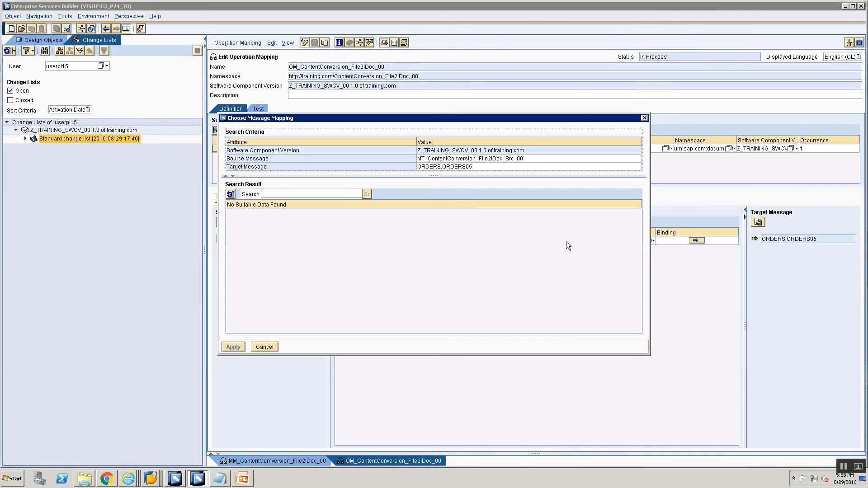
left_click(444, 167)
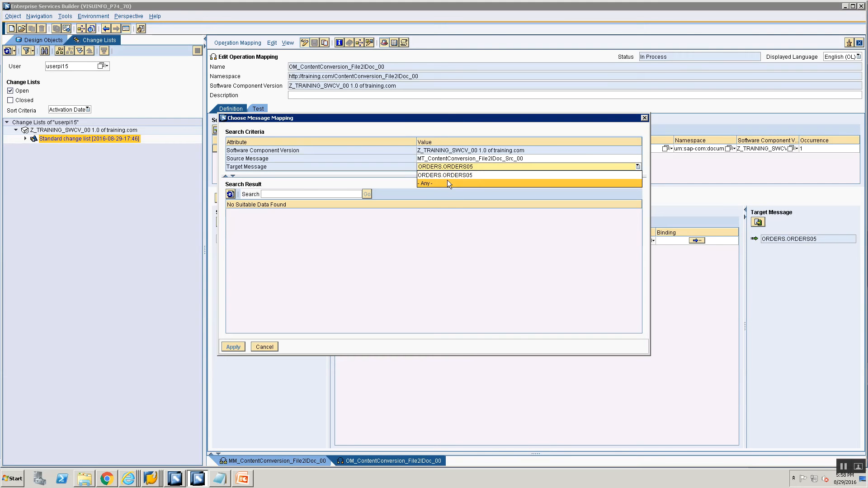
left_click(447, 181)
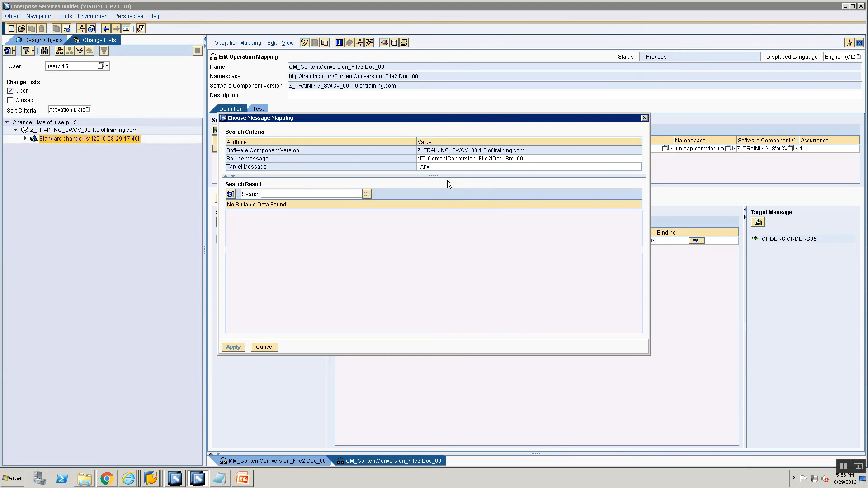
left_click(230, 194)
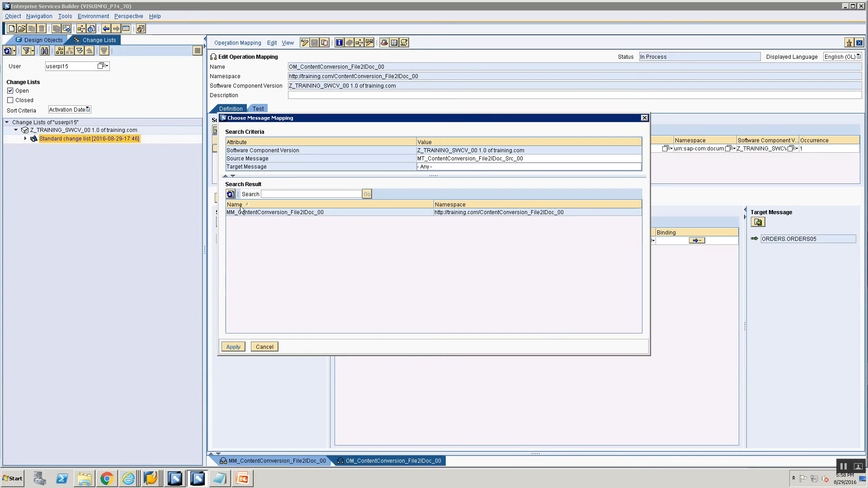
left_click(243, 213)
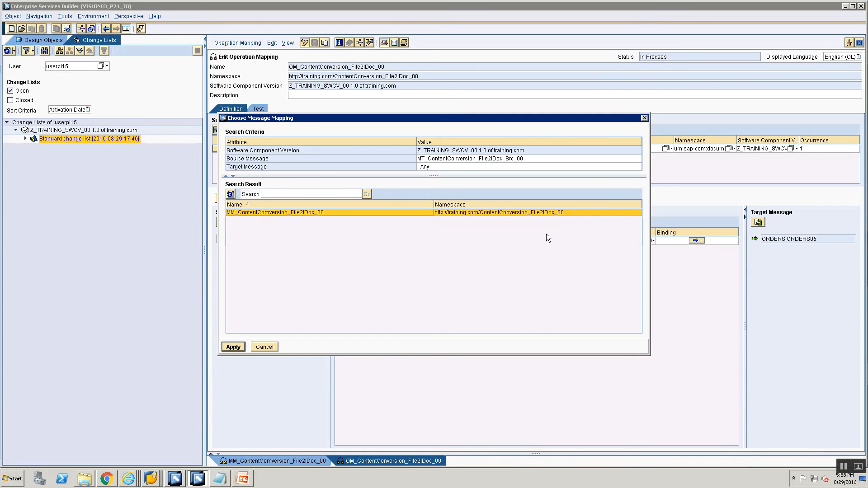
left_click(229, 350)
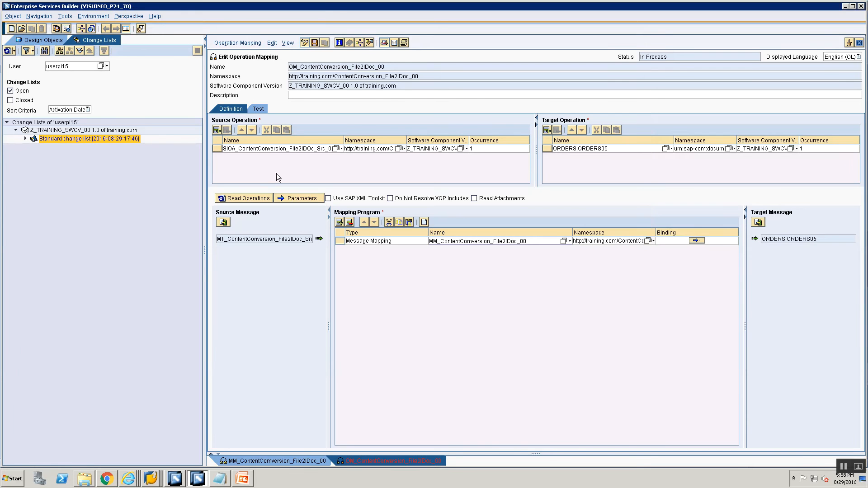
left_click(314, 42)
right_click(45, 139)
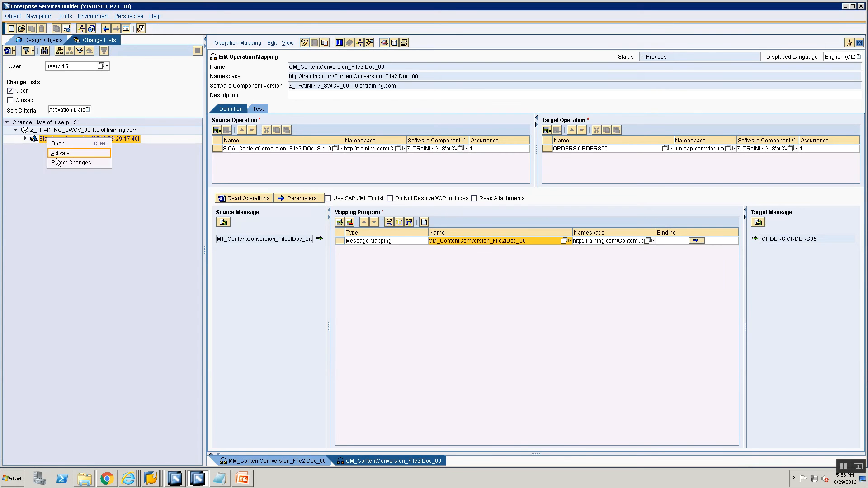
left_click(58, 162)
left_click(387, 270)
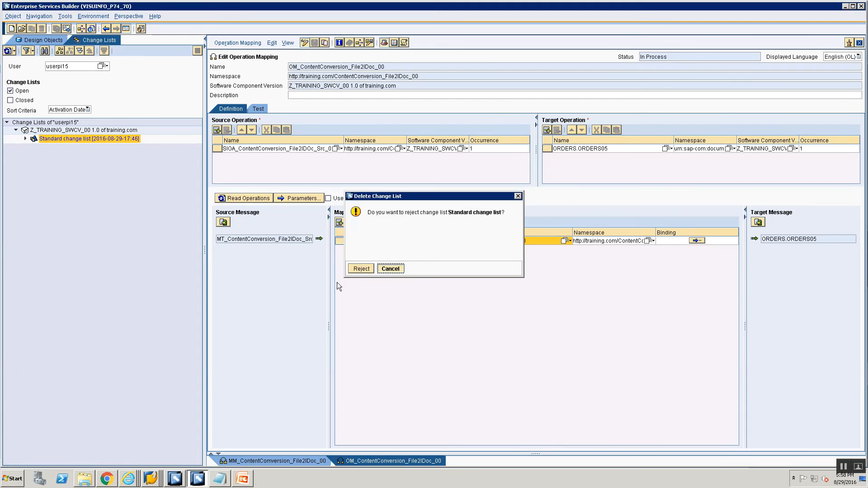
- Activate the standard change list with all its objects
right_click(76, 142)
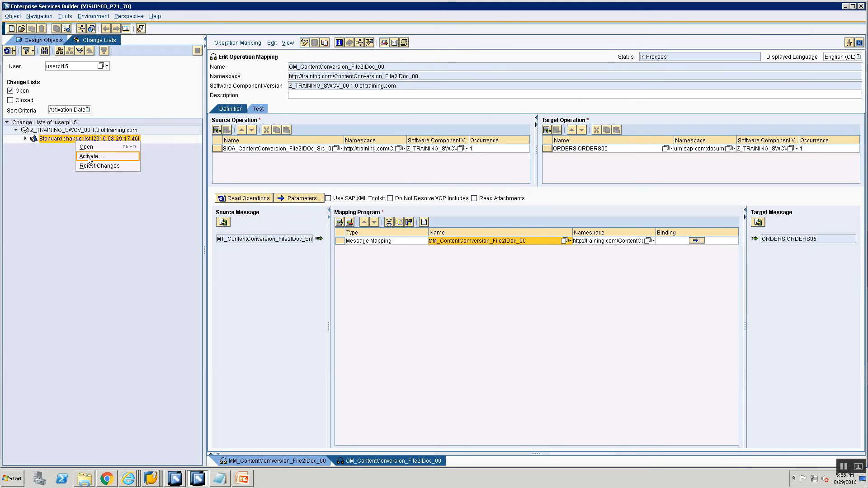
left_click(89, 156)
left_click(339, 326)
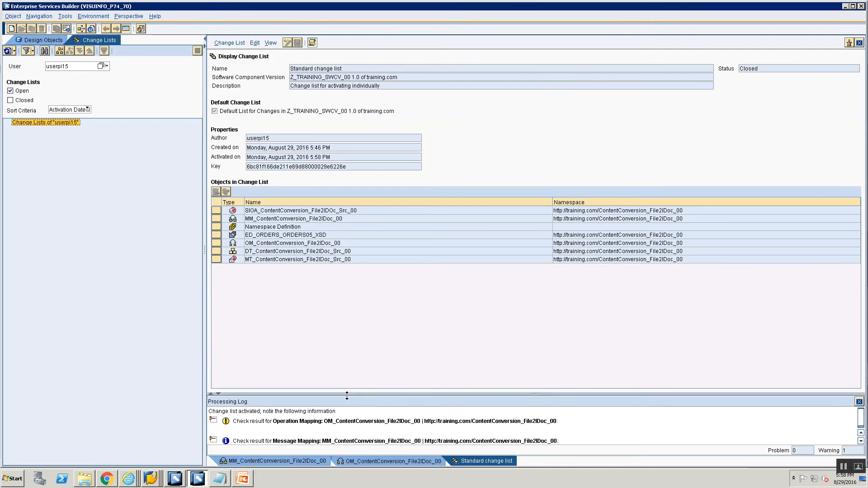
- Examine the warning in the activation processing log
left_click(214, 420)
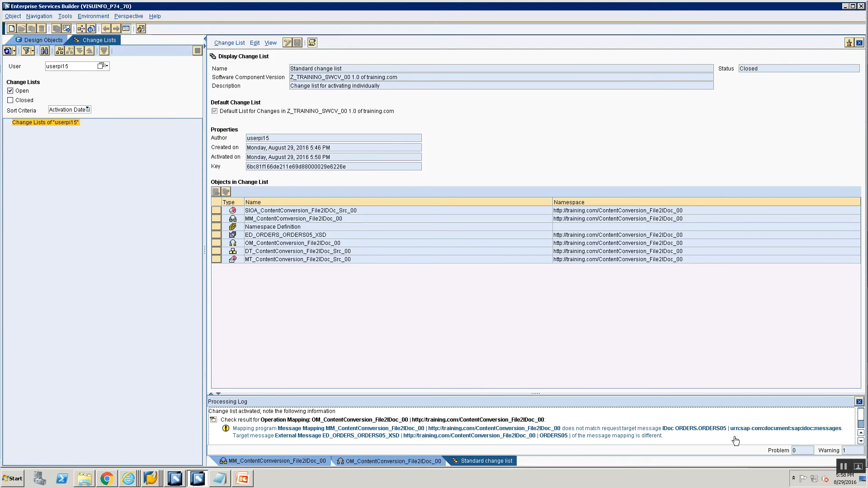
left_click(859, 402)
key("alt+Tab")
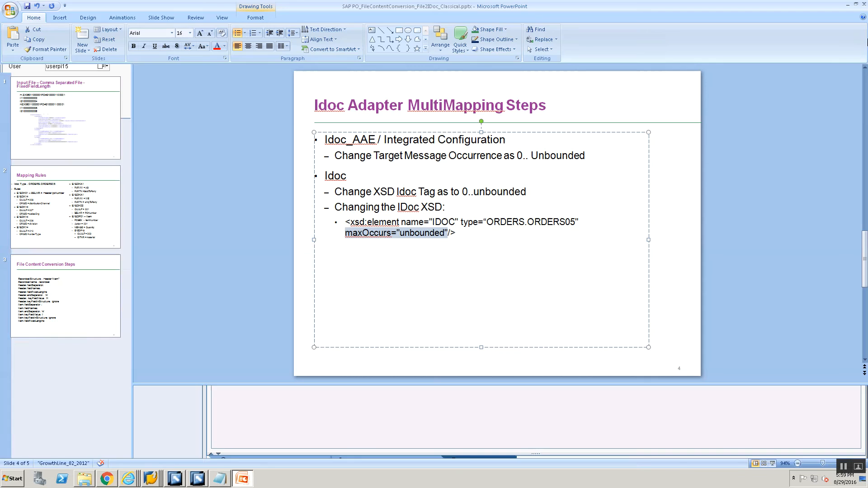
left_click(201, 483)
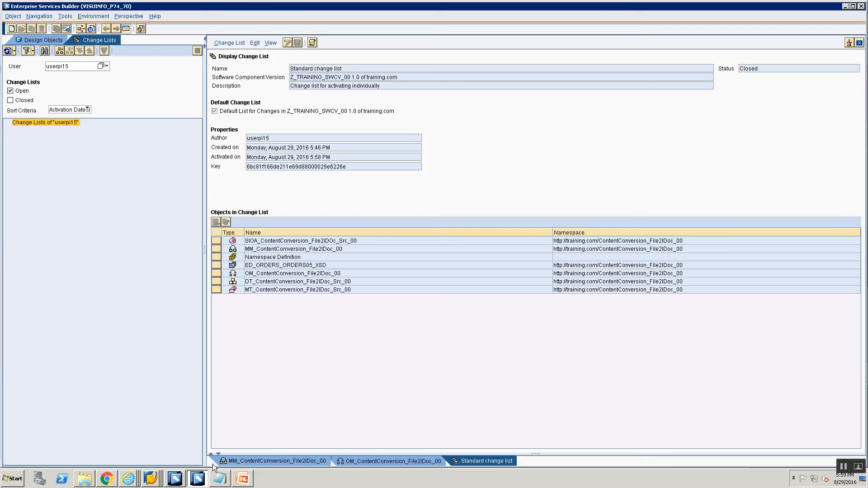
- Close the open editors and return to the design objects tree
left_click(858, 43)
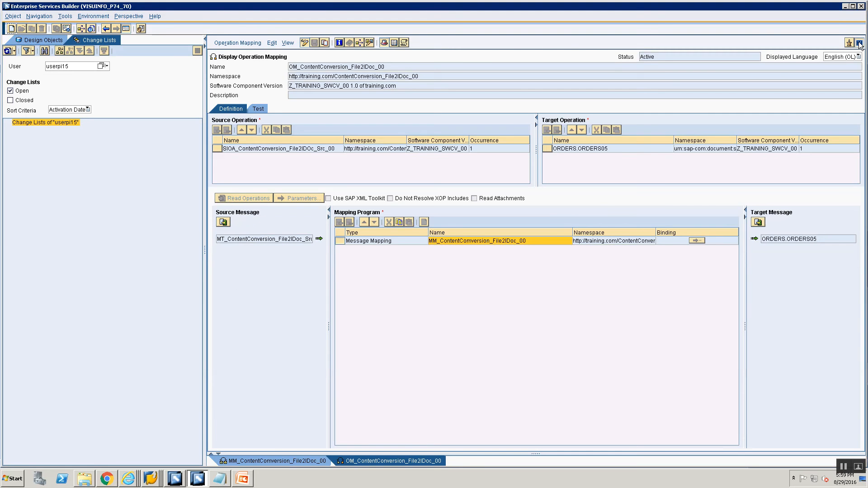
left_click(859, 43)
left_click(859, 43)
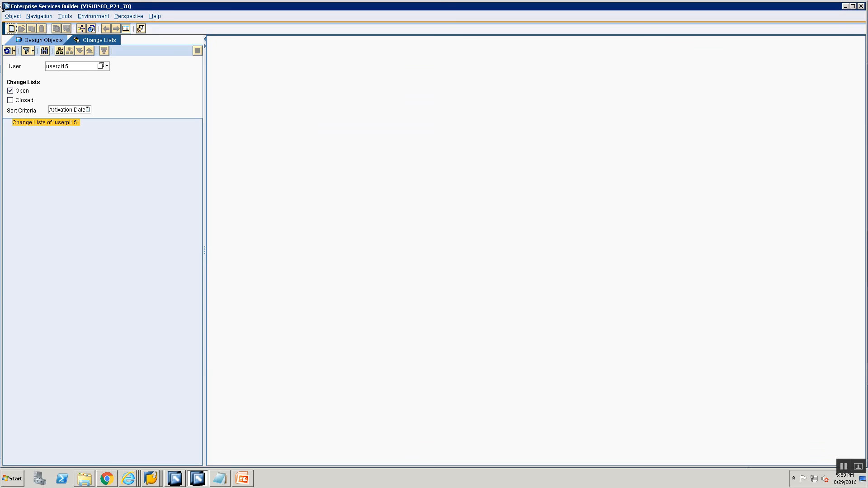
left_click(23, 44)
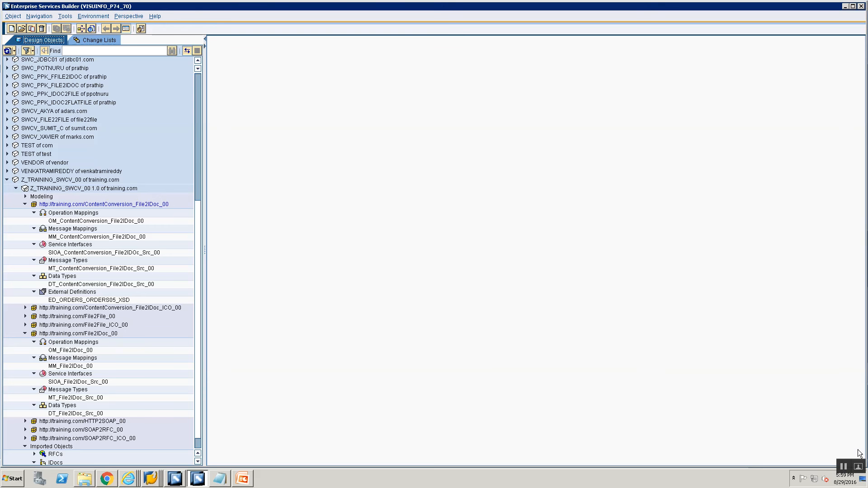
- Switch to the Integration Builder configuration window and close the open sender communication channel editor
left_click(843, 467)
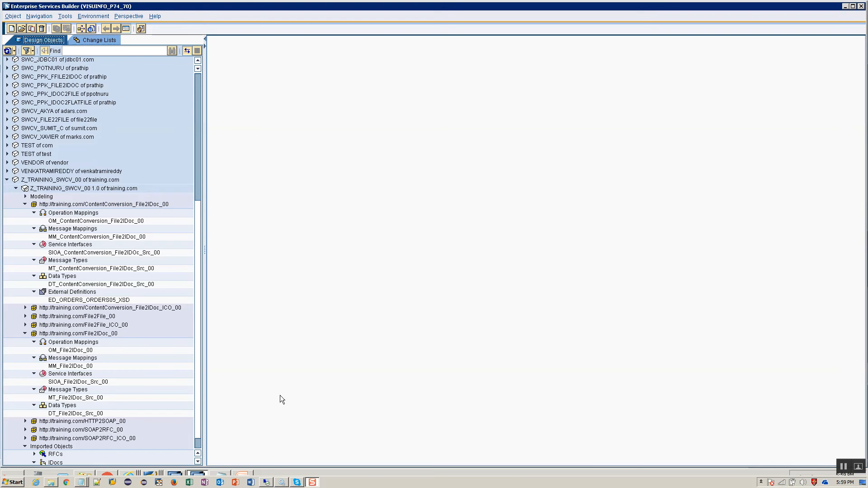
key("alt+Tab")
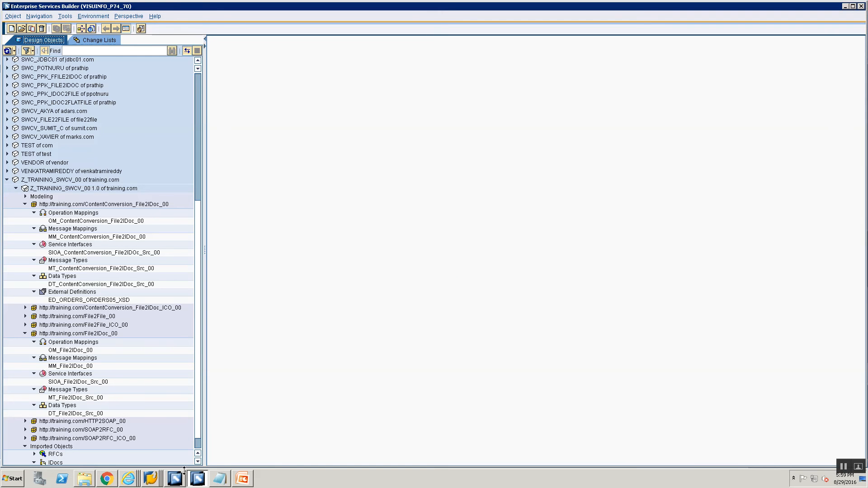
left_click(183, 475)
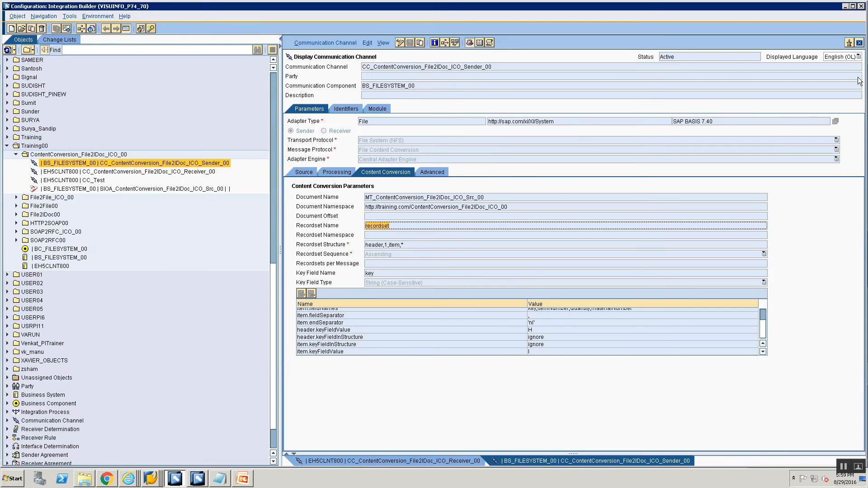
left_click(858, 42)
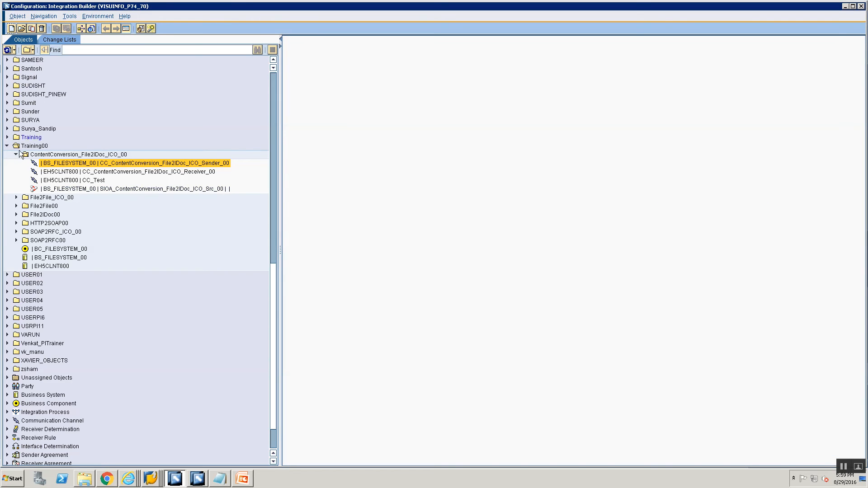
- Create a new folder named ContentConversion_File2IDoc_00 under the Training00 folder
left_click(16, 154)
right_click(40, 149)
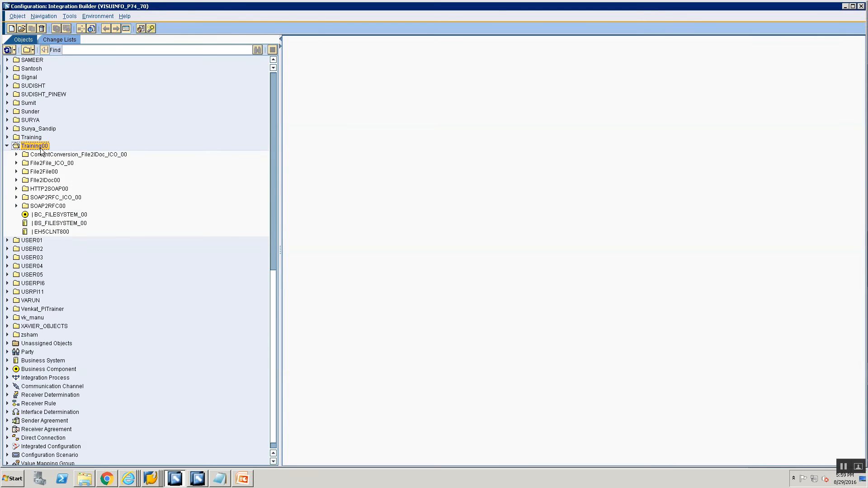
mouse_move(63, 182)
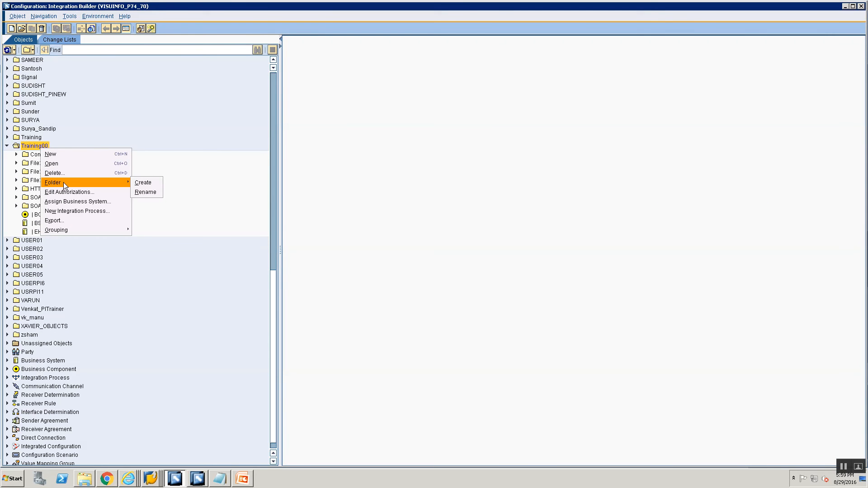
left_click(142, 182)
type("Co")
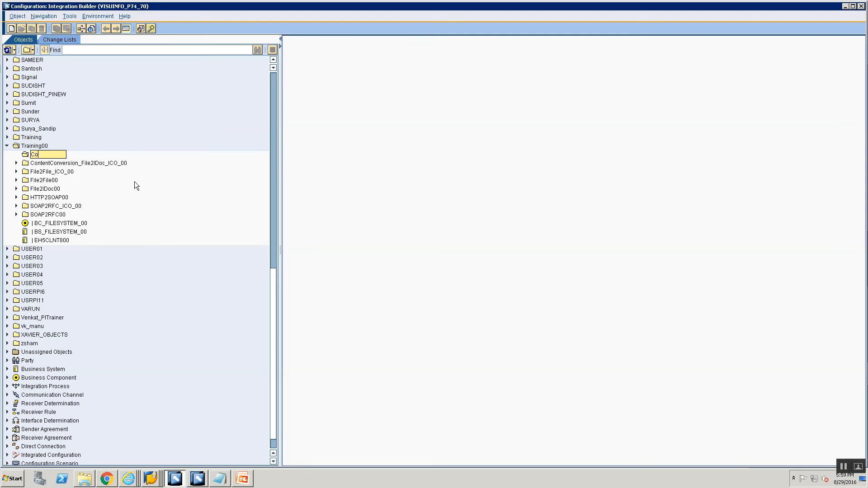
type("ntentConversion_F")
type("ile2IDoc")
key("BackSpace")
key("BackSpace")
key("BackSpace")
type("oc_00")
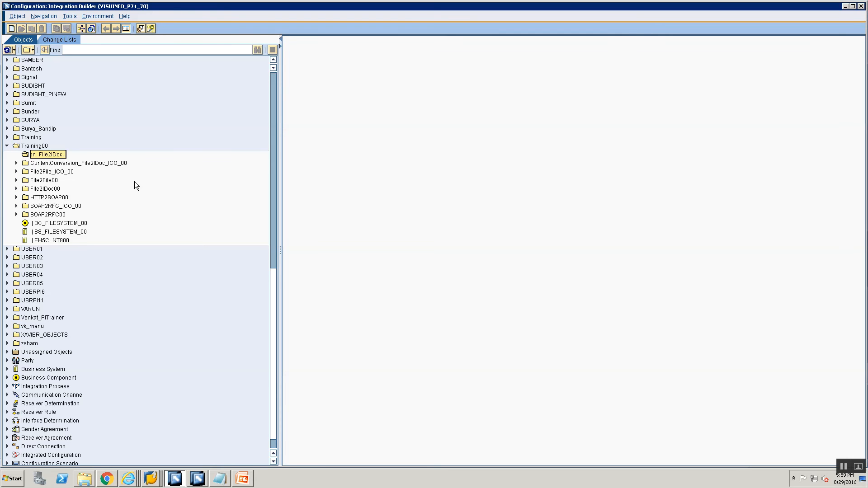
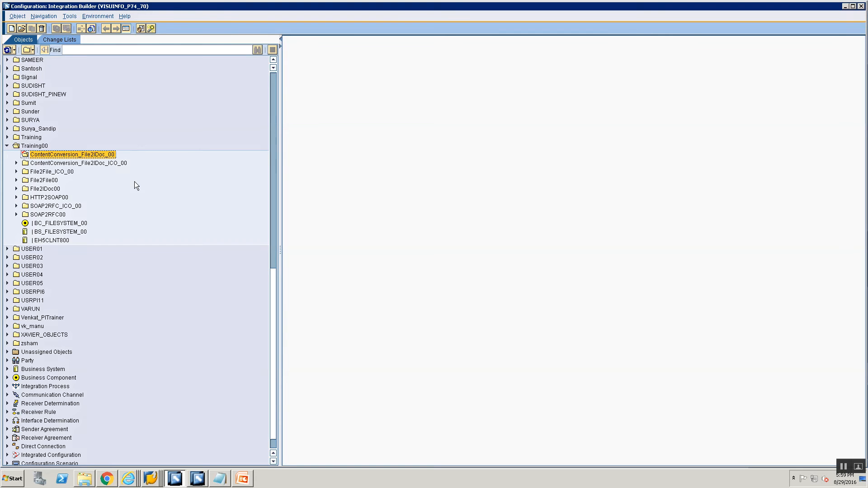
- Start a new communication channel in the ContentConversion_File2IDoc_00 folder for component BS_FILESYSTEM_00
right_click(79, 154)
left_click(90, 160)
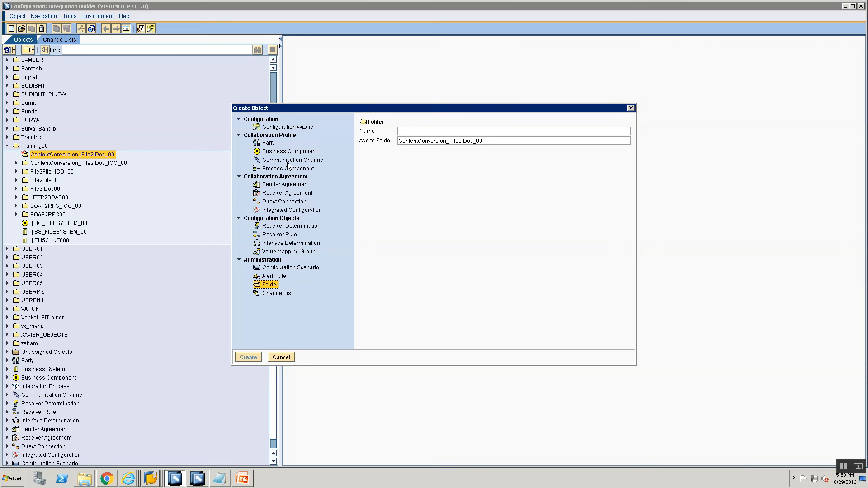
left_click(292, 161)
left_click(450, 140)
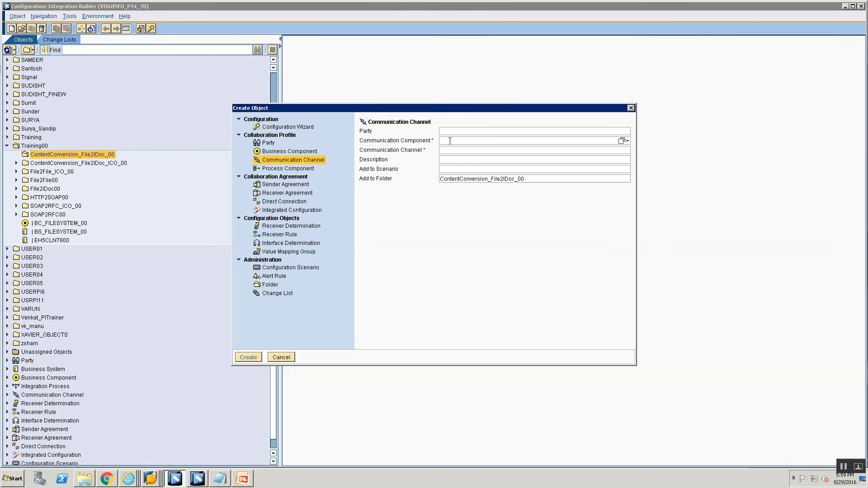
type("BS")
key("Down")
key("Down")
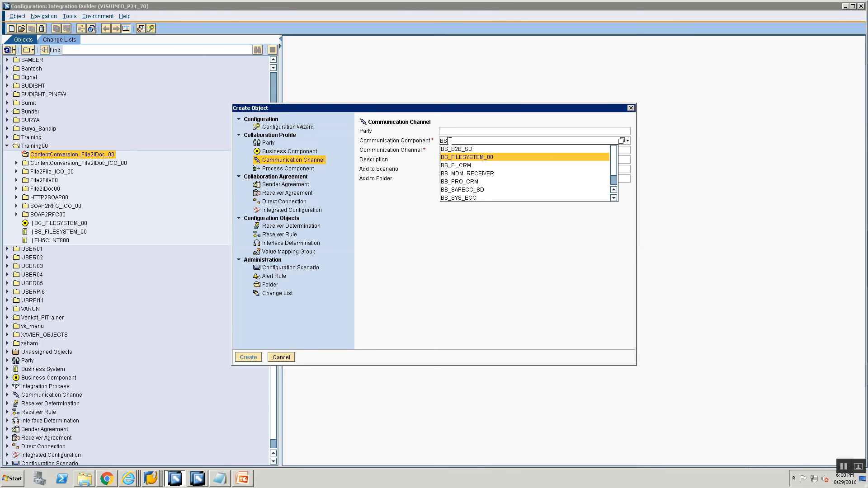
key("Return")
- Name the channel CC_ContentConversion_File2IDoc_Sender_00 and create it
key("Tab")
type("CC")
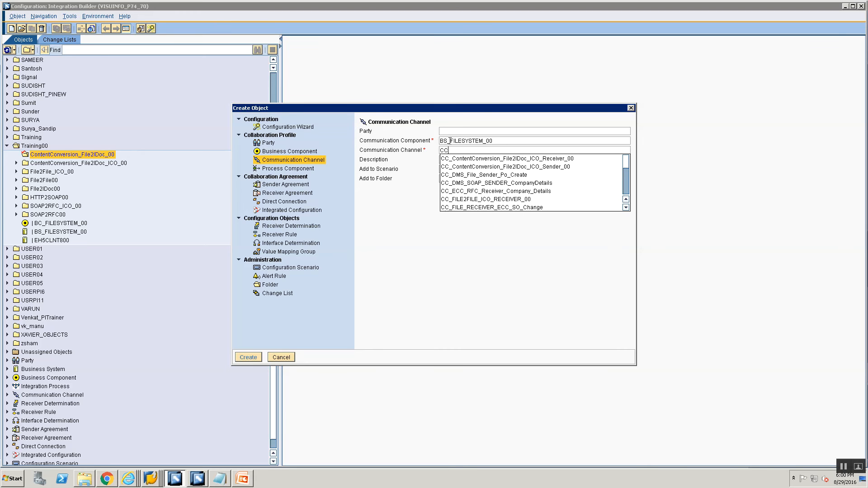
type("_Conten")
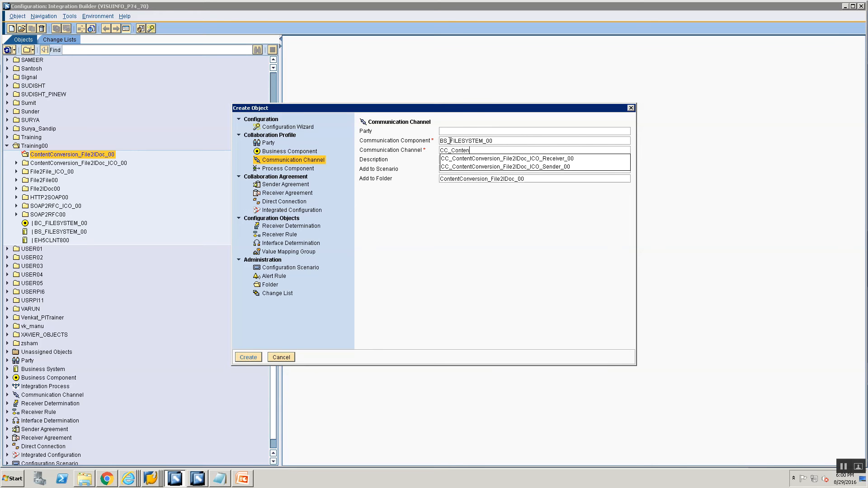
key("Down")
key("Down")
key("Return")
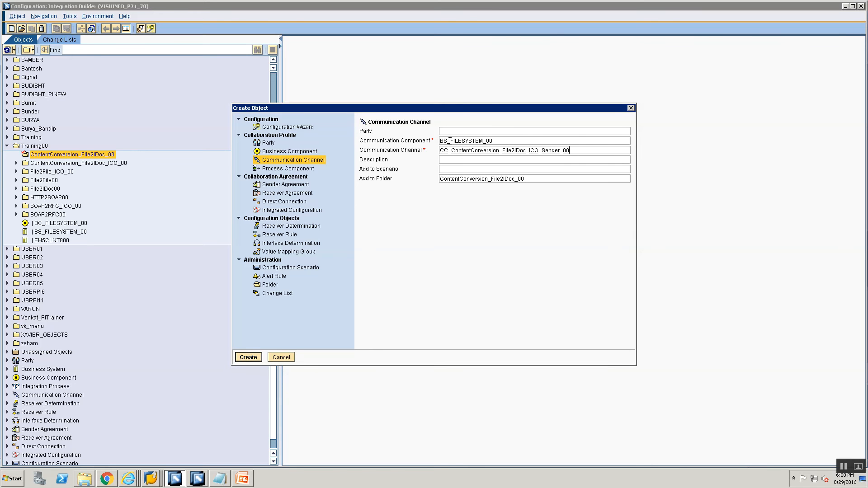
key("BackSpace")
key("BackSpace")
key("BackSpace")
key("Delete")
key("Return")
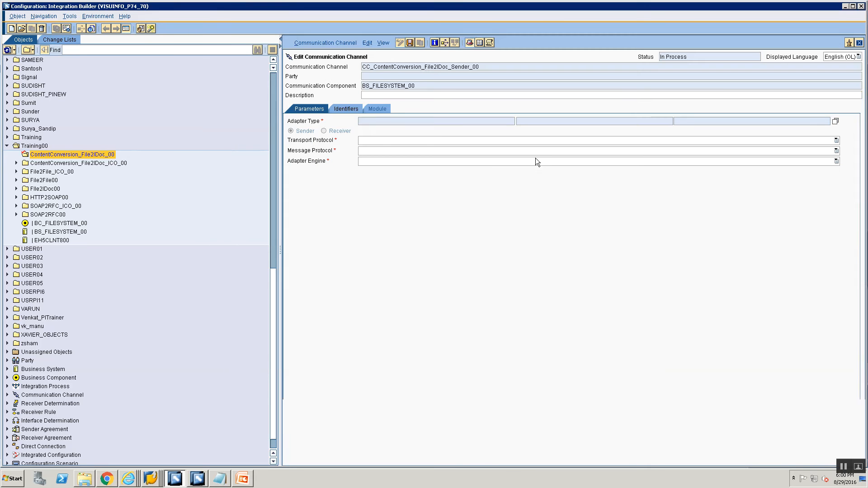
- Set the channel's adapter type to File and its message protocol to File Content Conversion
left_click(834, 121)
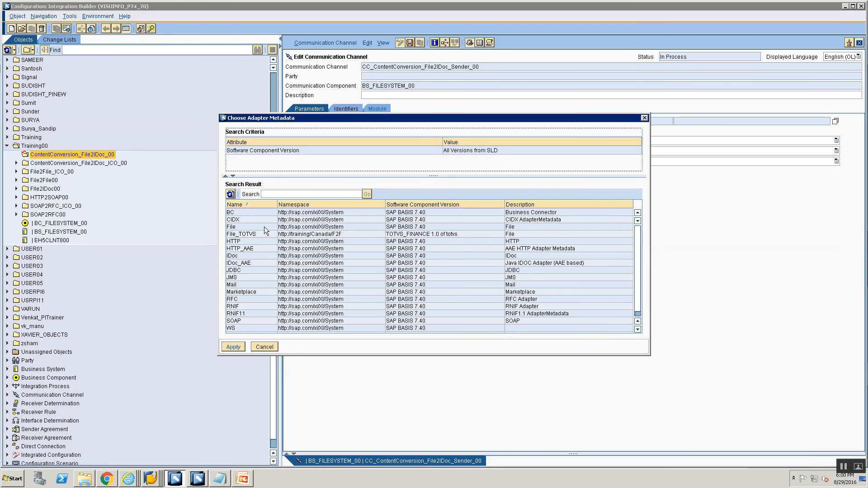
left_click(263, 227)
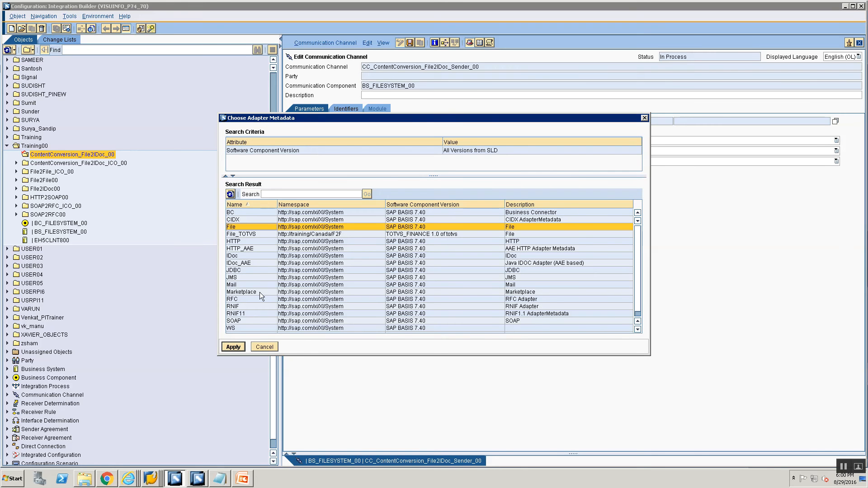
left_click(233, 347)
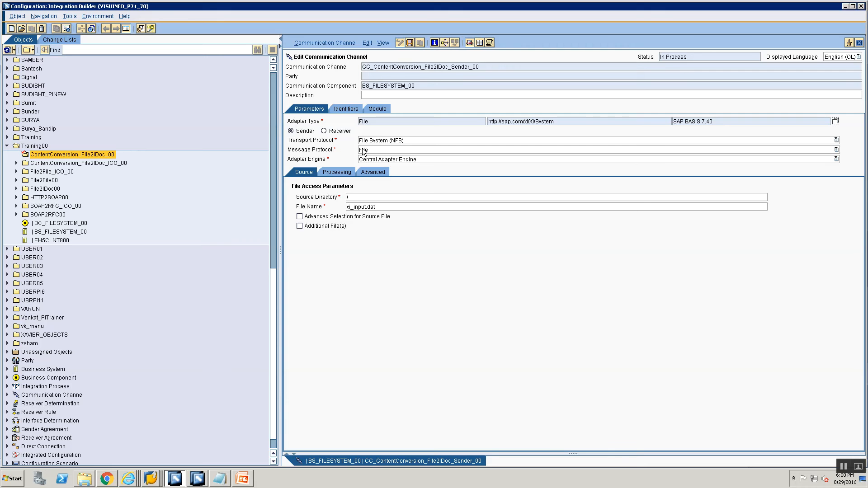
left_click(362, 151)
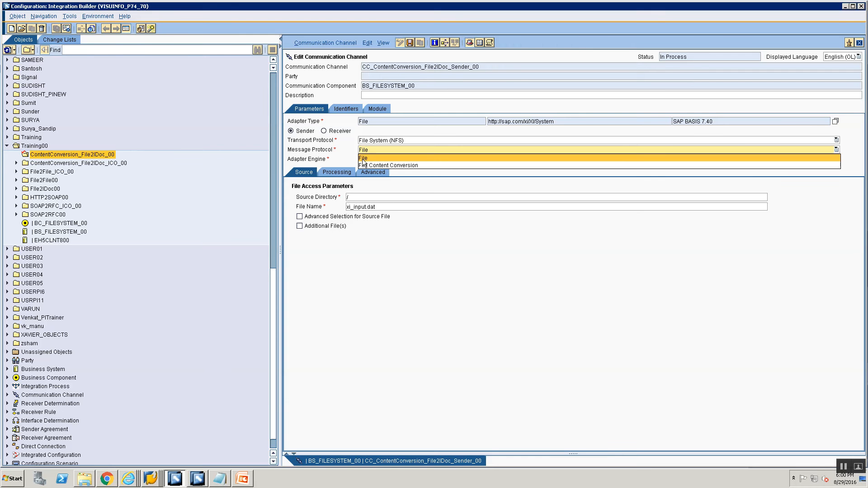
left_click(366, 165)
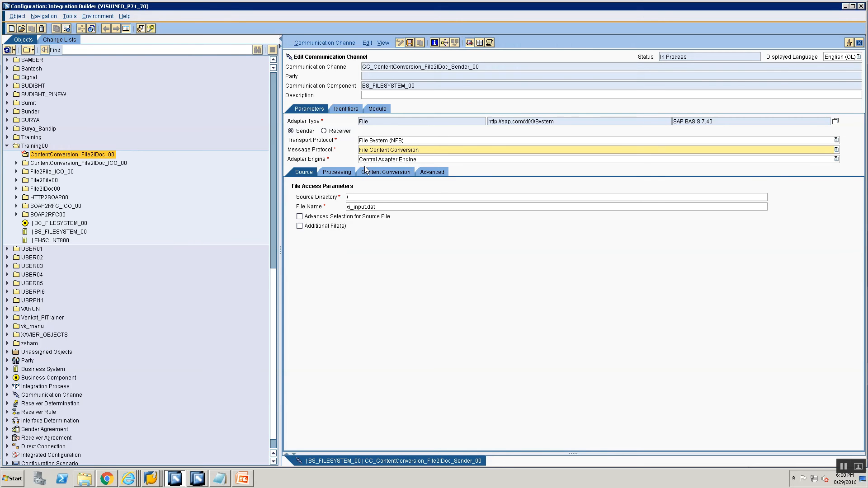
- Open the cg3z.txt note in the Training folder and copy the file share path from it
left_click(150, 478)
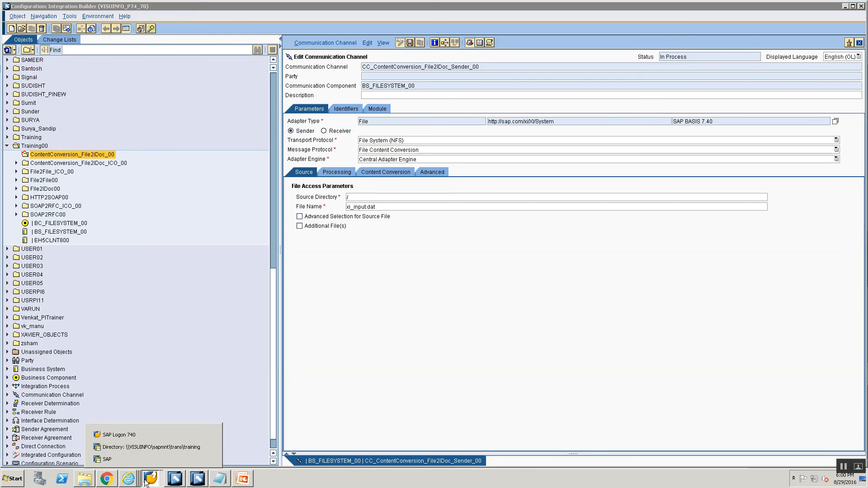
left_click(219, 478)
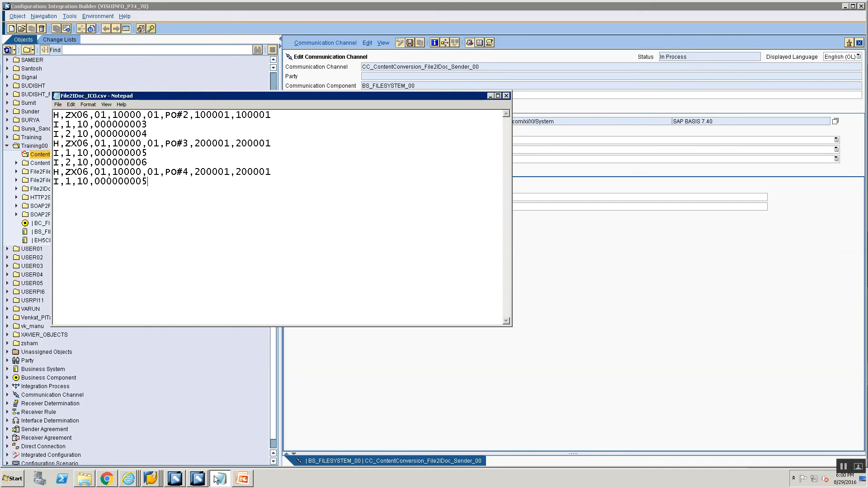
right_click(219, 478)
left_click(207, 458)
left_click(91, 480)
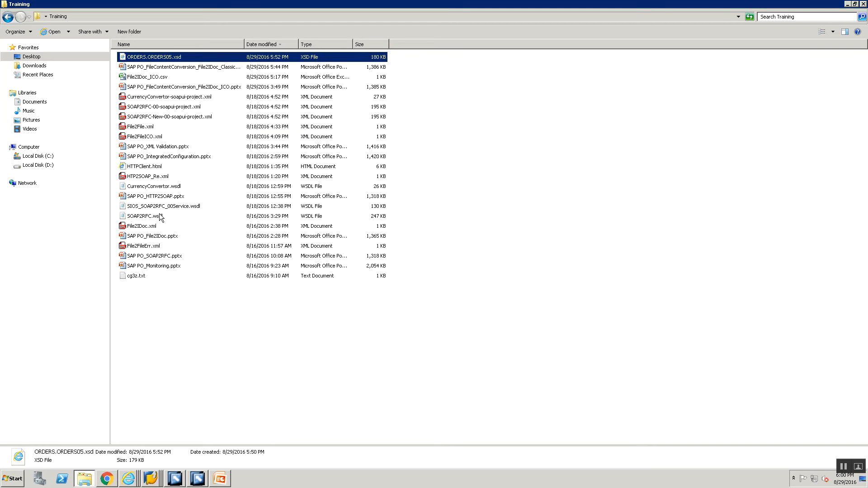
double_click(138, 275)
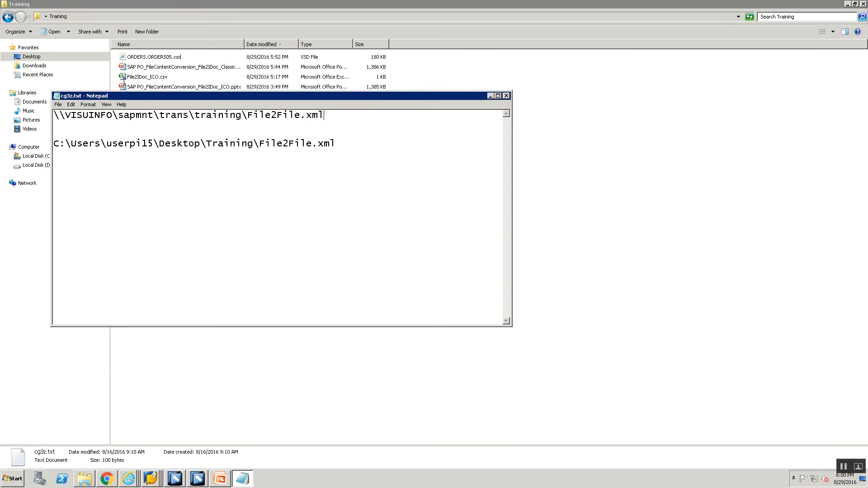
key("shift+Home")
key("ctrl+c")
key("alt+Tab")
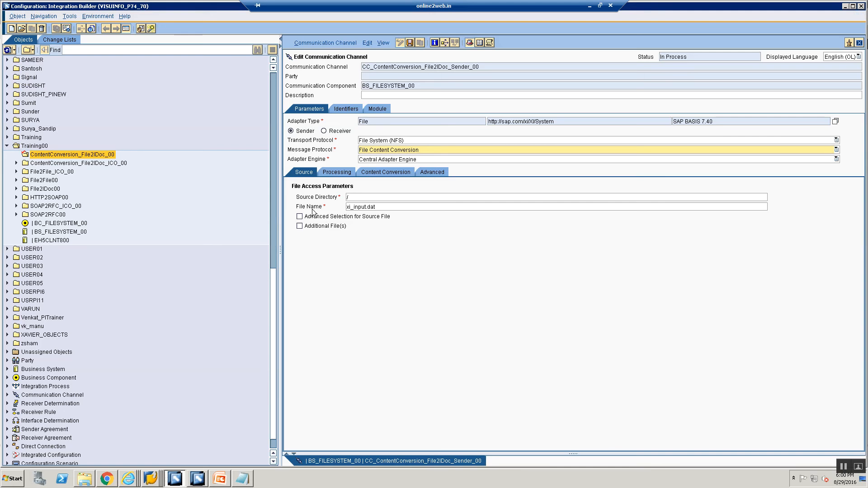
- Set the source directory to \\VISUINFO\sapmnt\trans\training\
left_click(366, 201)
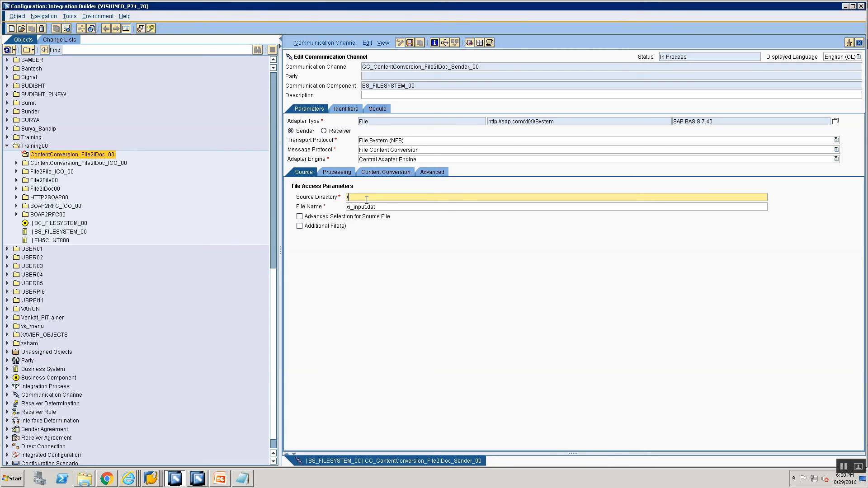
key("ctrl+v")
key("BackSpace")
key("BackSpace")
key("BackSpace")
key("BackSpace")
key("Tab")
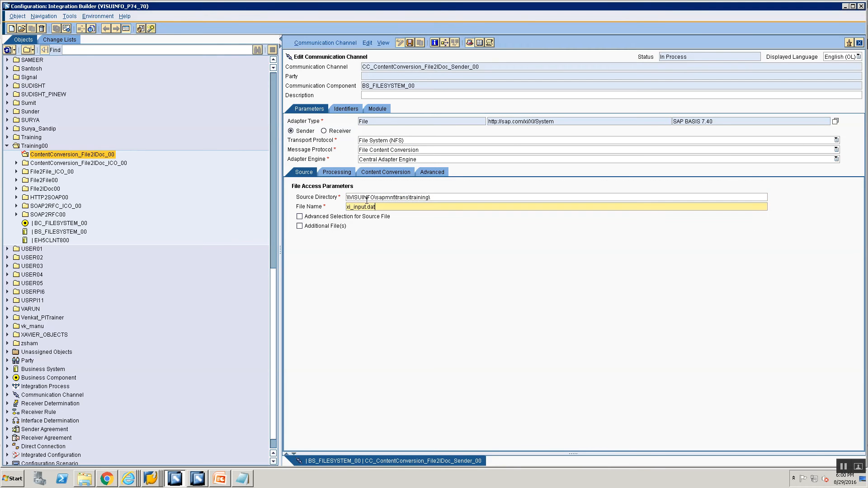
- Replace the file name with File2IDoc_ as its beginning
key("shift+End")
key("Delete")
type("Fil2")
key("BackSpace")
key("BackSpace")
key("BackSpace")
type("ile2IDoc_")
- Complete the file name as File2IDoc_Classical.txt, save the channel and close the processing log
left_click(83, 479)
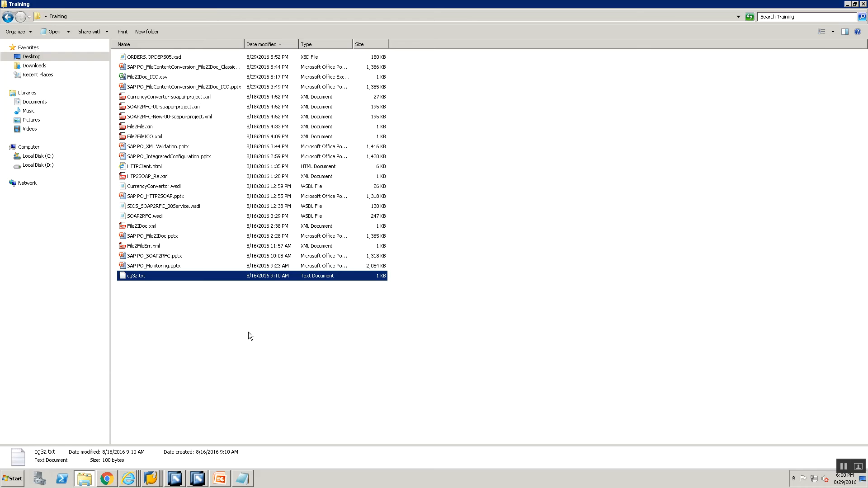
key("alt+Tab")
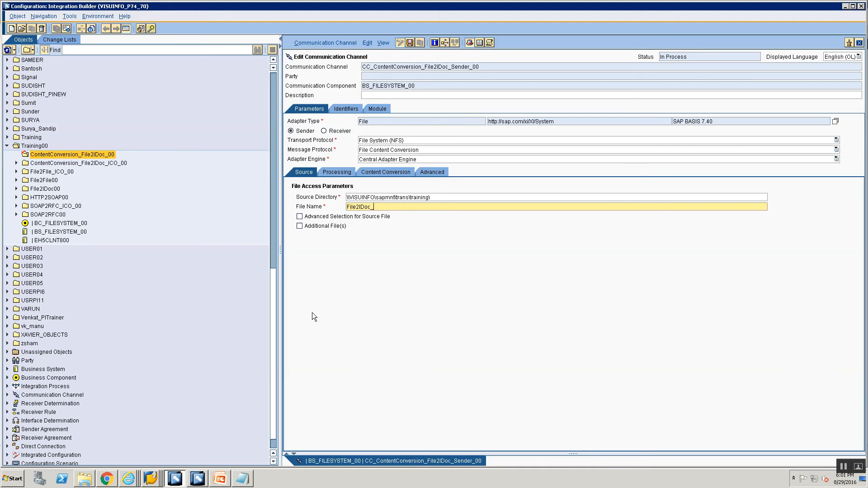
type("Fixed.txt")
key("BackSpace")
key("BackSpace")
key("BackSpace")
key("BackSpace")
key("BackSpace")
key("BackSpace")
key("BackSpace")
key("BackSpace")
type("Classical.txt")
key("ctrl+s")
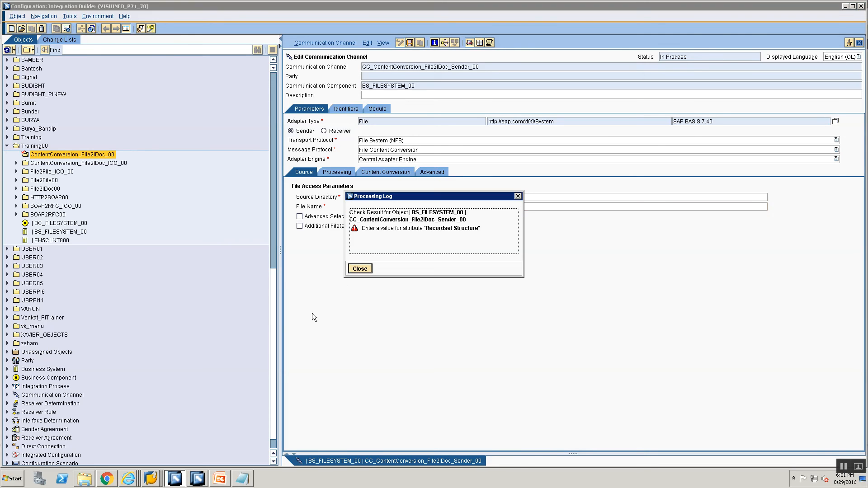
left_click(350, 270)
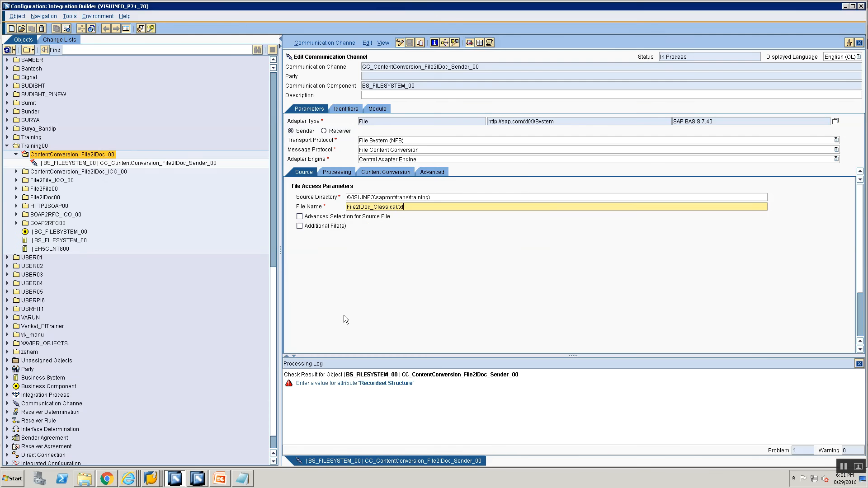
left_click(859, 364)
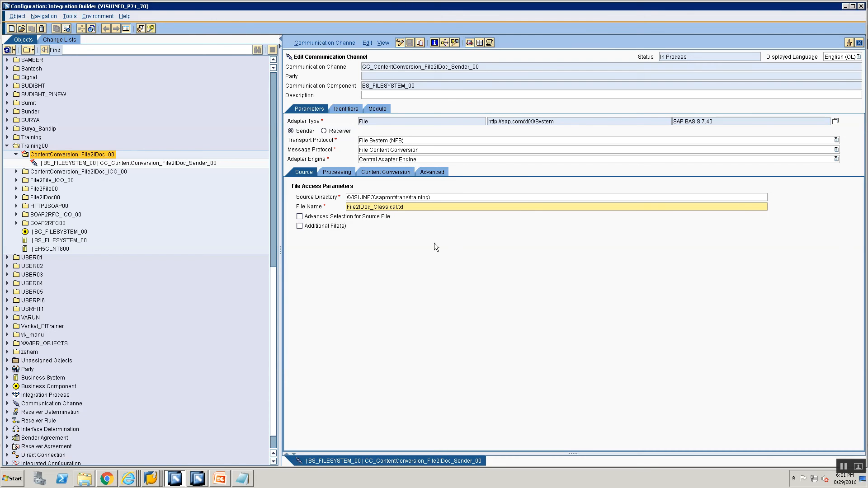
- Set the processing mode to Delete
left_click(334, 172)
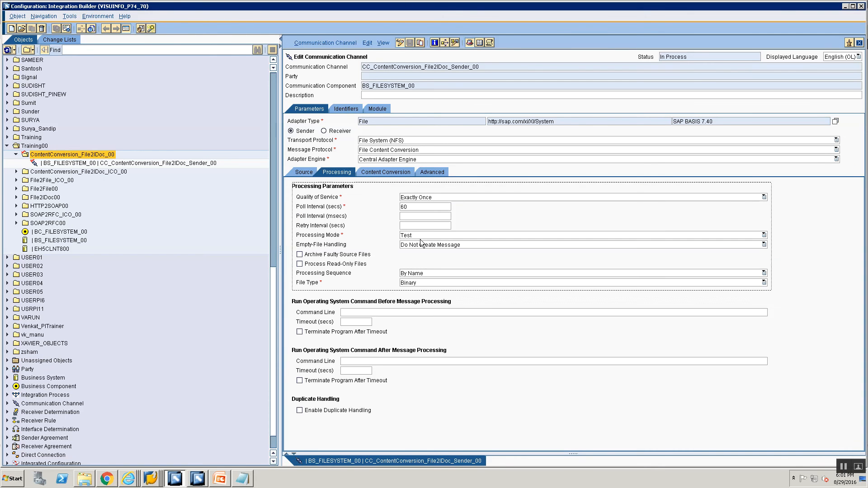
left_click(419, 236)
left_click(422, 257)
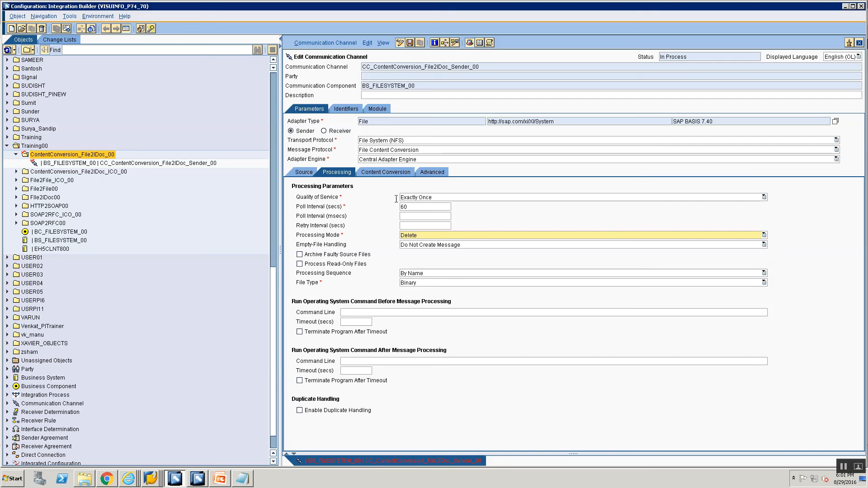
- Set the content conversion document name to MT_ContentConversion_File2IDoc_Src_00, copied from the source message type
left_click(386, 173)
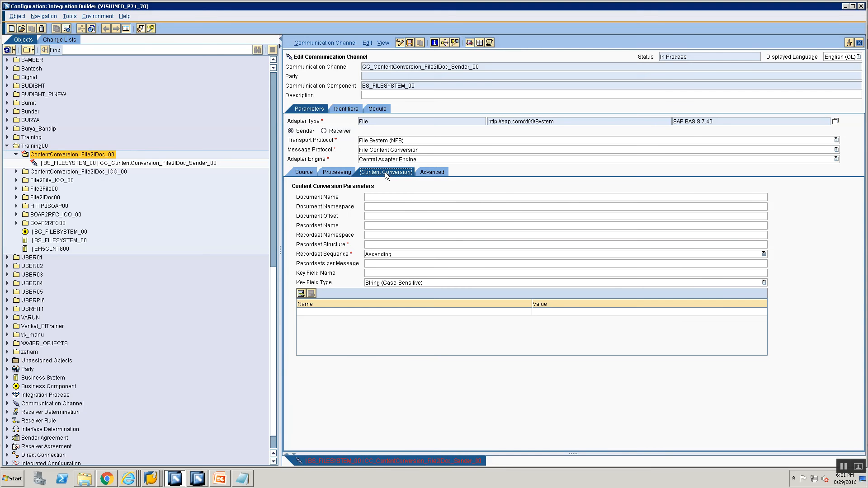
left_click(380, 200)
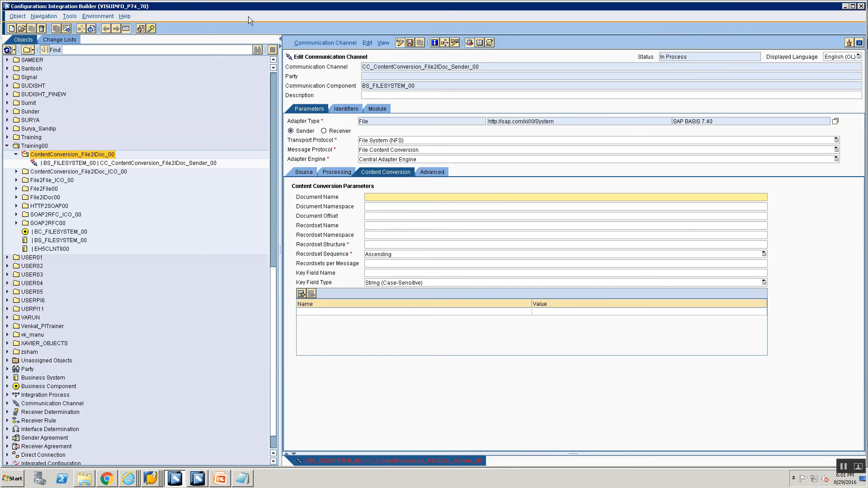
key("alt+Tab")
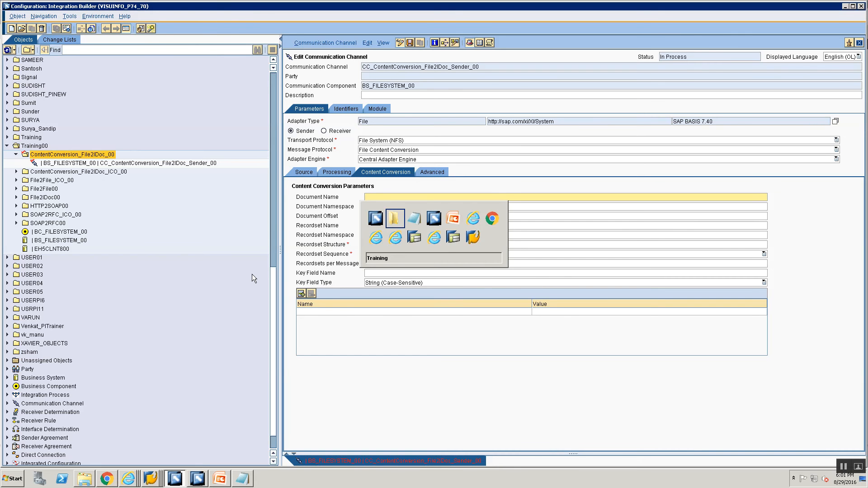
key("alt+Tab")
key("alt+Tab")
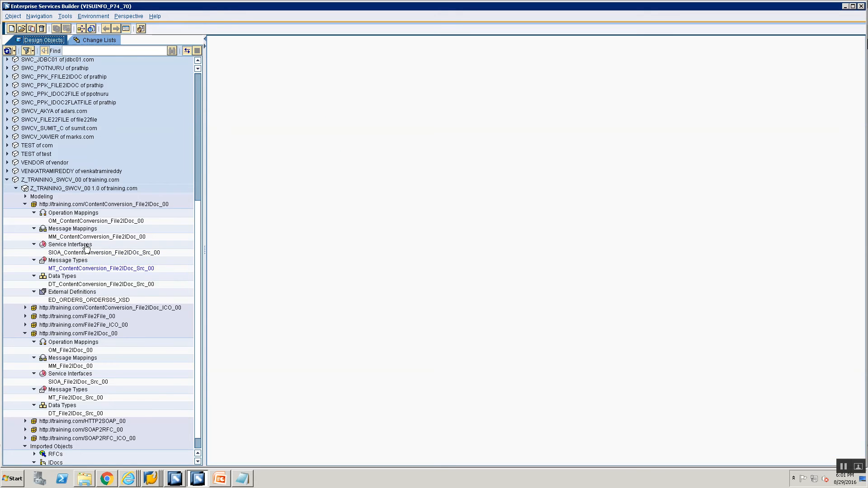
double_click(70, 268)
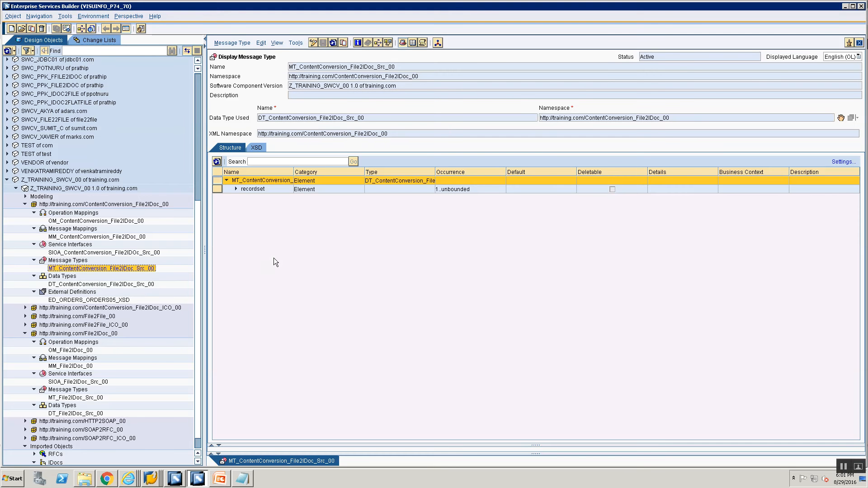
left_click(25, 333)
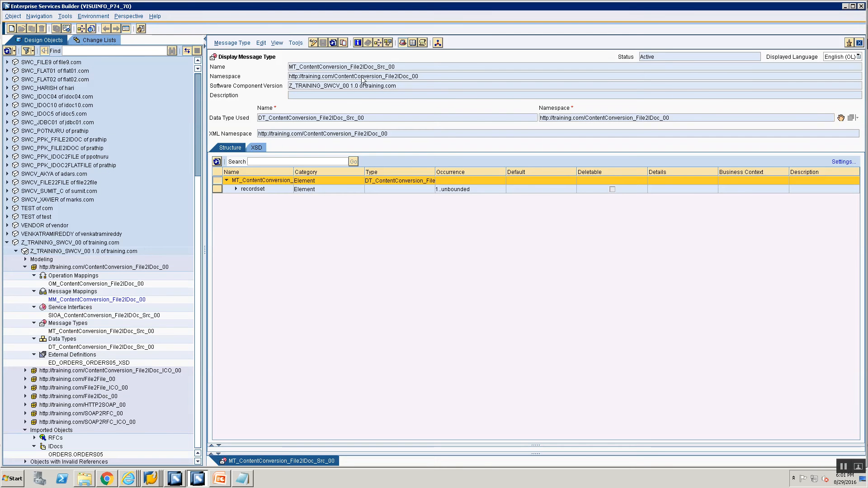
key("alt+Tab")
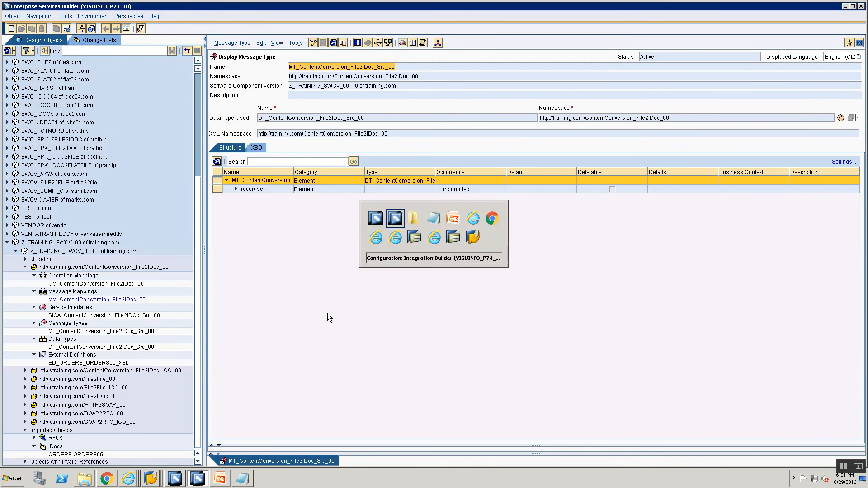
type("MT_ContentConversion_File2IDoc_Src_00")
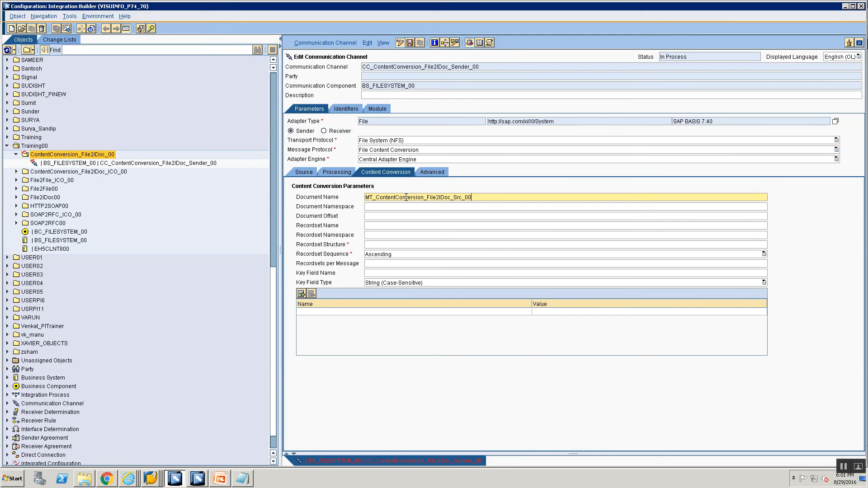
key("alt+Tab")
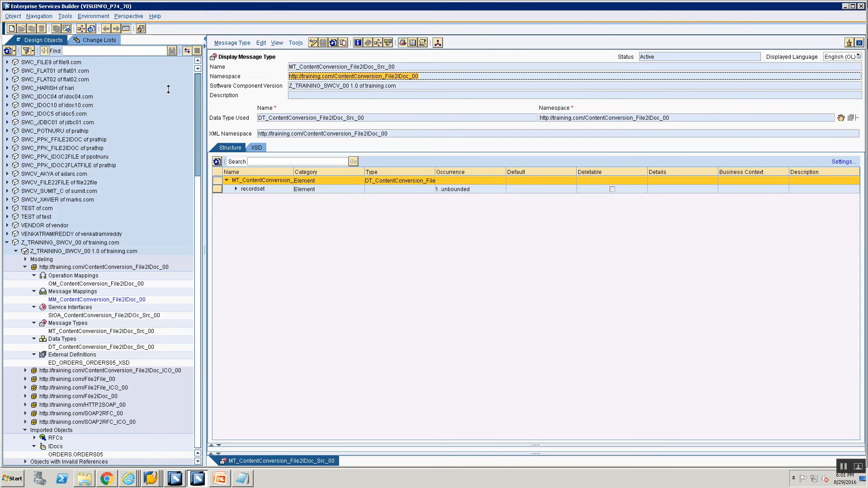
key("alt+Tab")
left_click(369, 206)
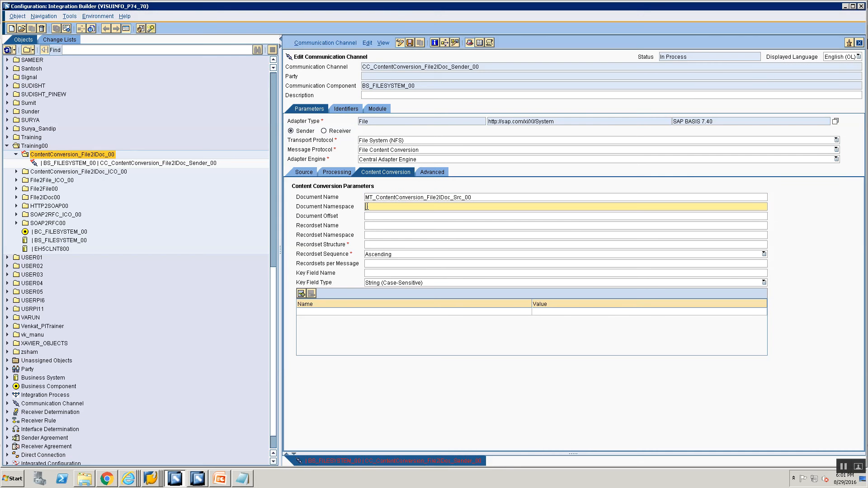
type("http://training.com/ContentConversion_File2IDoc_00")
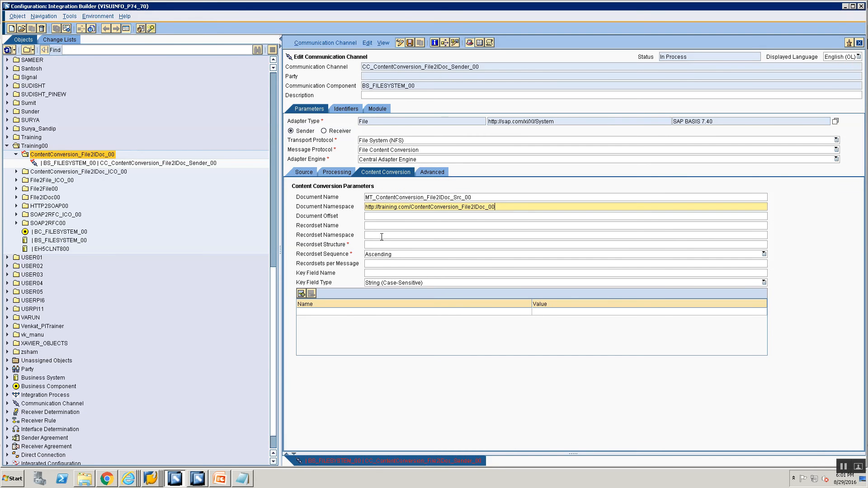
- Set the recordset name to recordset, matching the source message type's structure
key("alt+Tab")
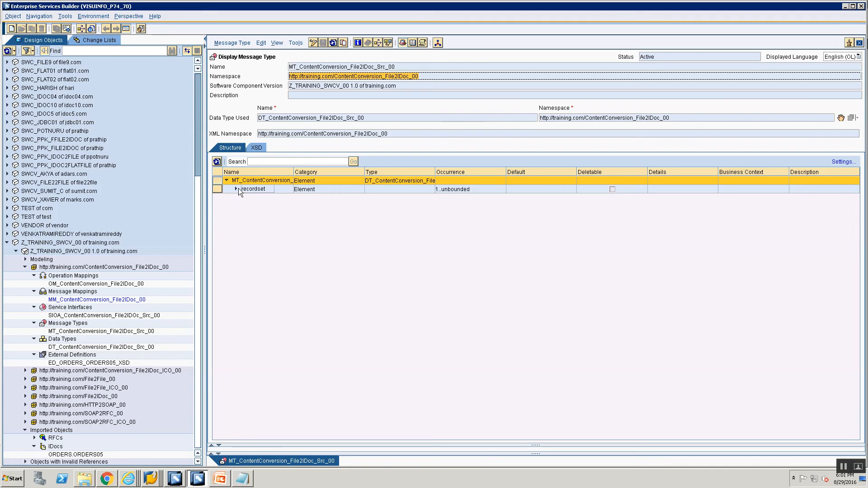
left_click(261, 193)
key("alt+Tab")
left_click(385, 226)
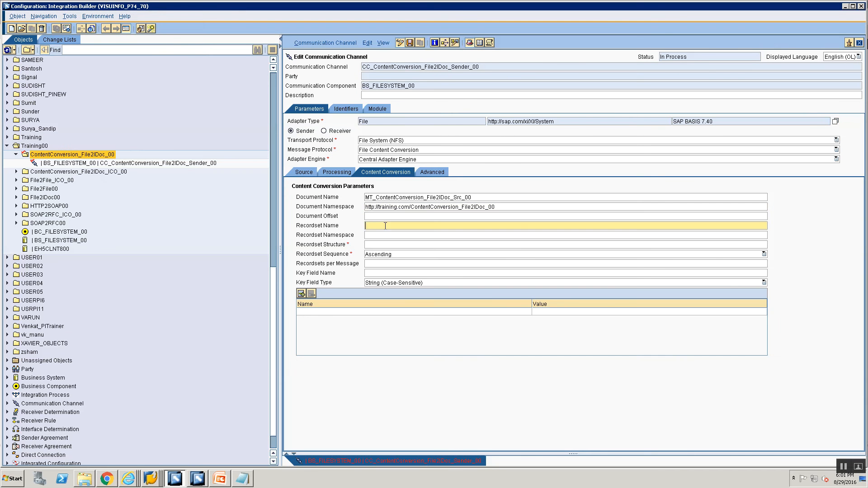
type("recordset")
key("Tab")
key("Tab")
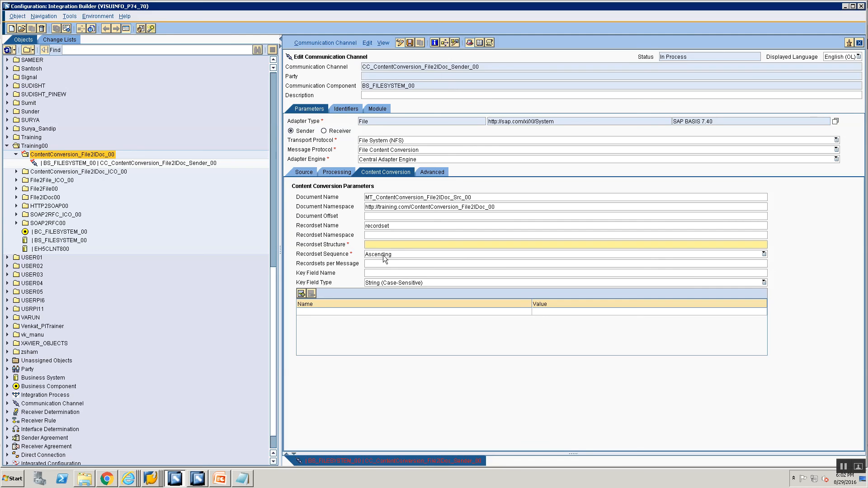
- Set the recordset structure to header,1,item,* and the key field name to key
key("alt+Tab")
key("alt+Tab")
type("header,1,")
key("alt+Tab")
key("alt+Tab")
type("item,")
left_click(392, 272)
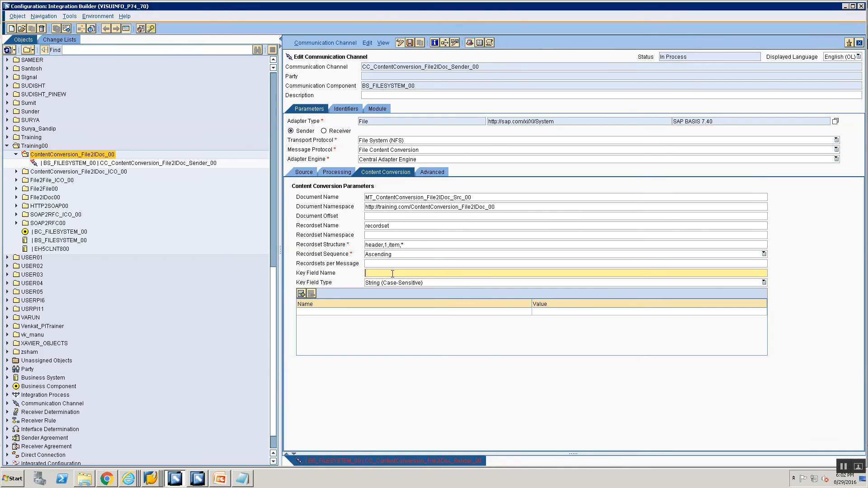
type("key")
- Add a content conversion parameter named header.fieldNames, reviewing the header fields in the source message type
left_click(358, 312)
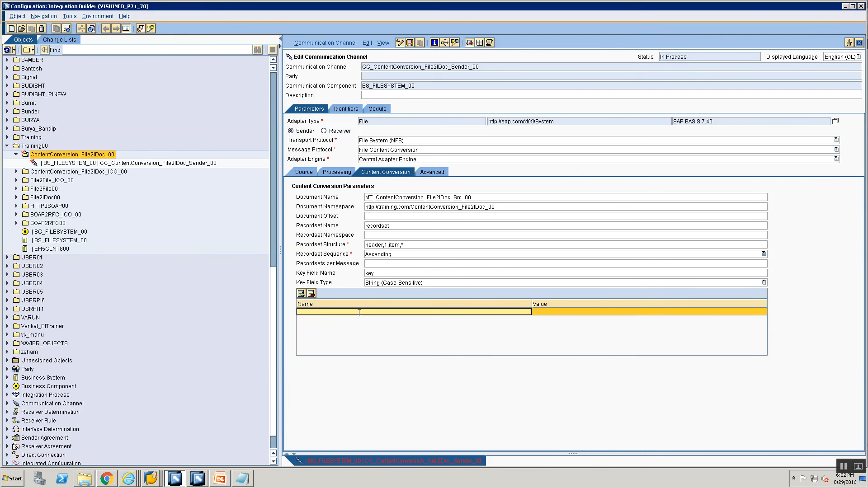
type("header.fieldNames")
key("alt+Tab")
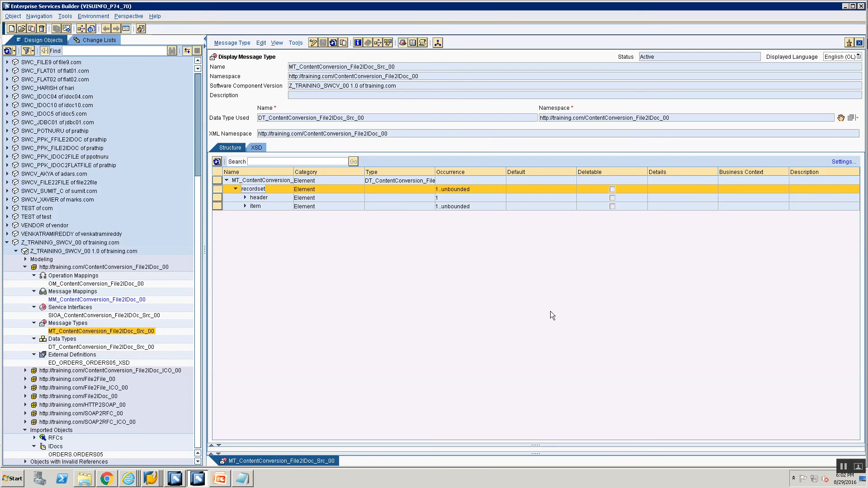
left_click(244, 198)
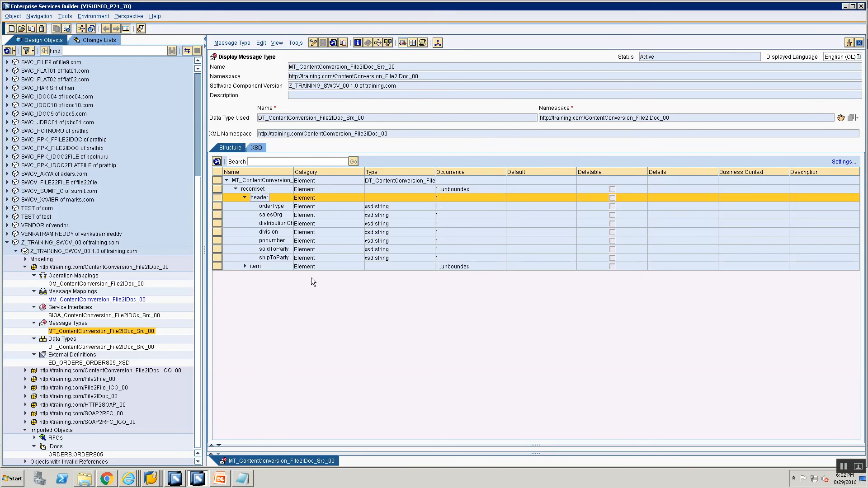
key("alt+Tab")
- Set header.fieldNames to key,orderType,salesOrg,distributionChannel,divison,ponumber,soldToParty,shipToParty
type("key")
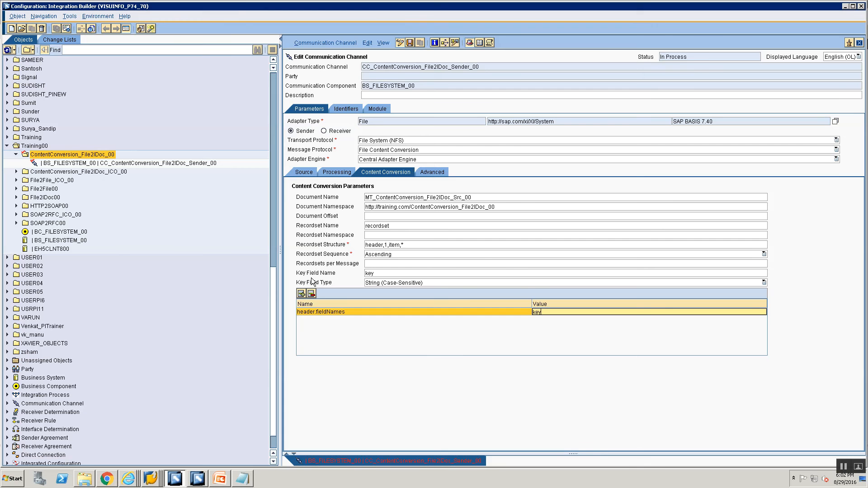
key("alt+Tab")
key("alt+Tab")
key("alt+Tab")
key("alt+Tab")
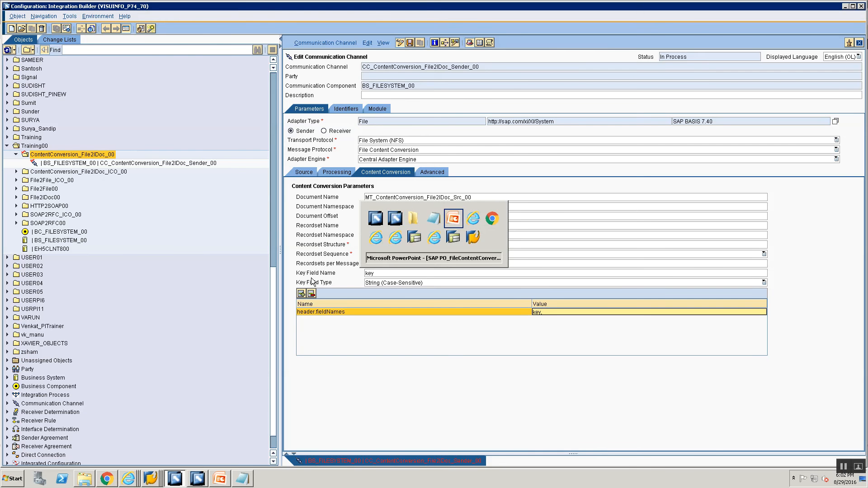
left_click(45, 126)
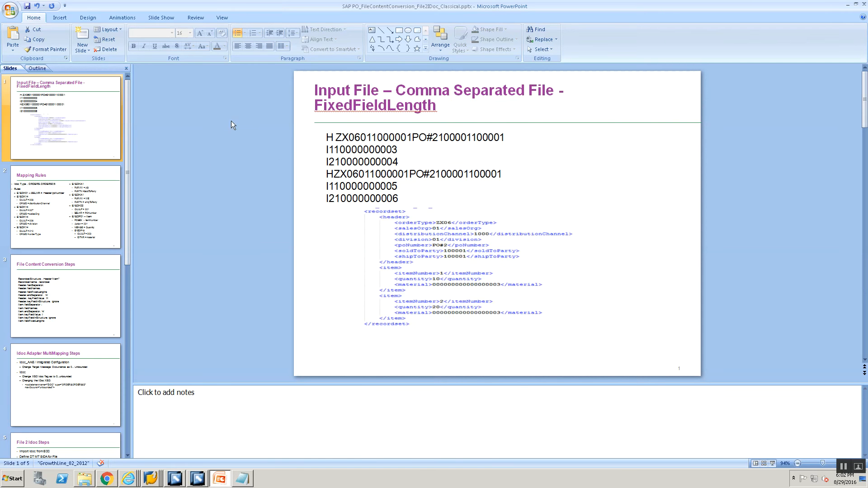
key("alt+Tab")
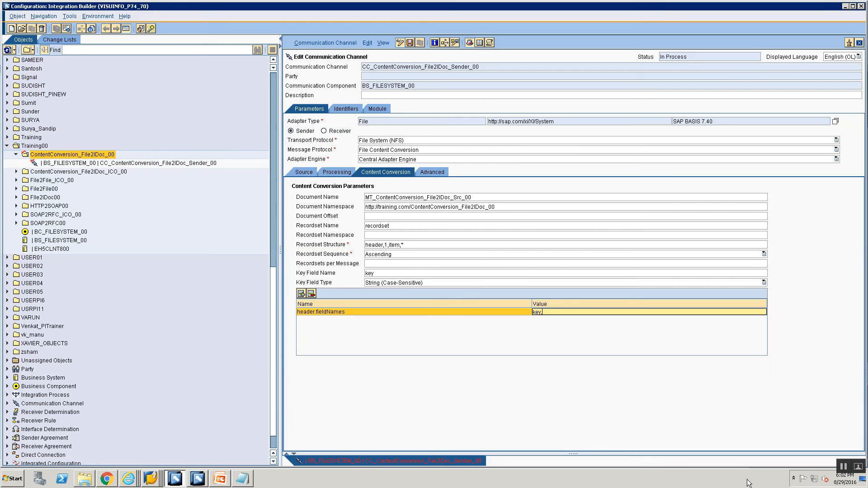
key("alt+Tab")
key("alt+Tab")
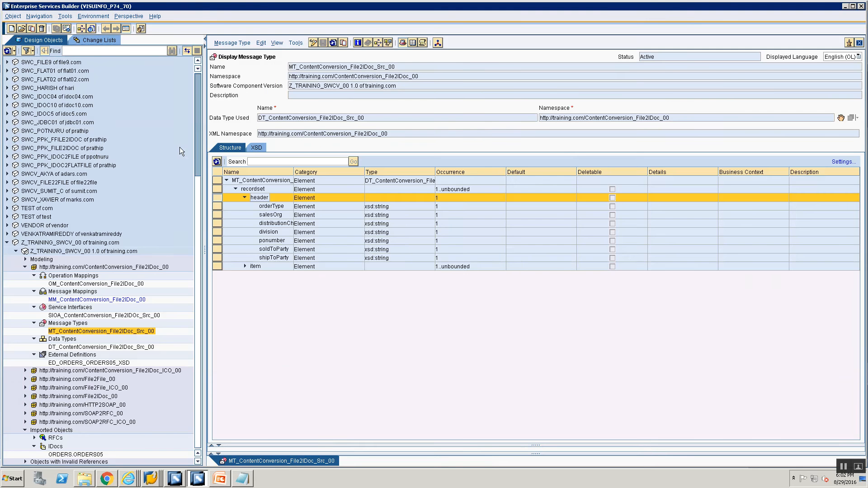
key("alt+Tab")
type("orde")
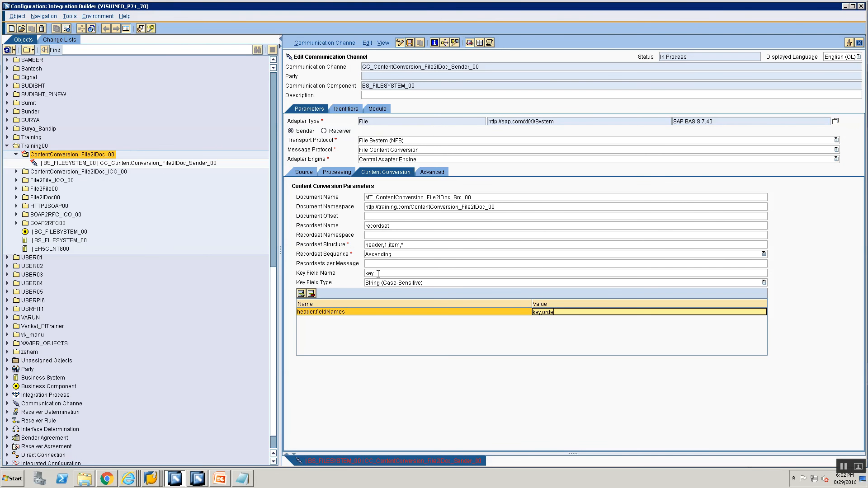
type("rType")
key("alt+Tab")
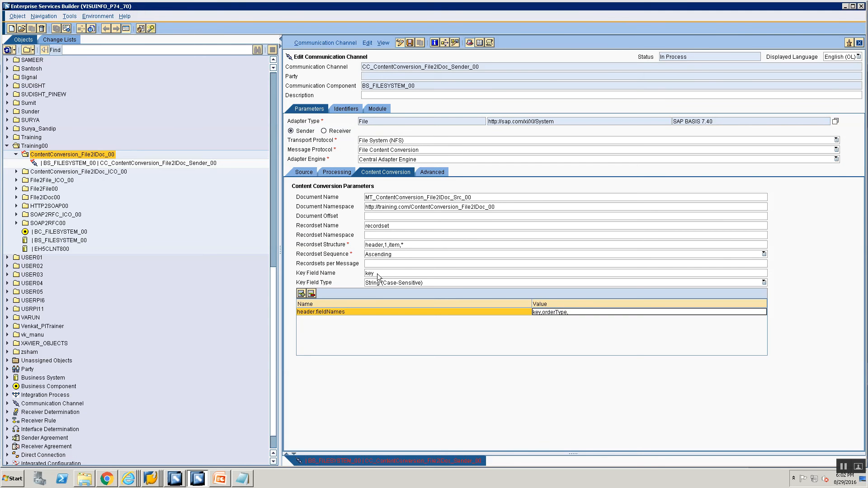
key("alt+Tab")
type(",sales")
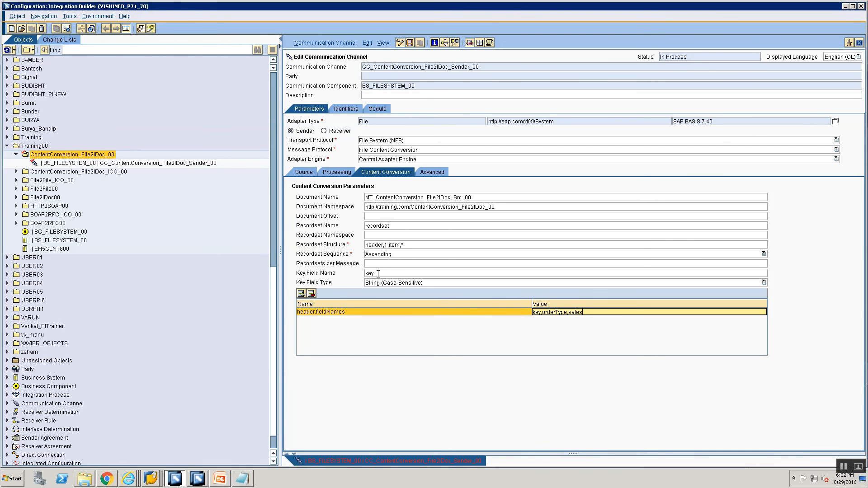
type("Org,")
key("alt+Tab")
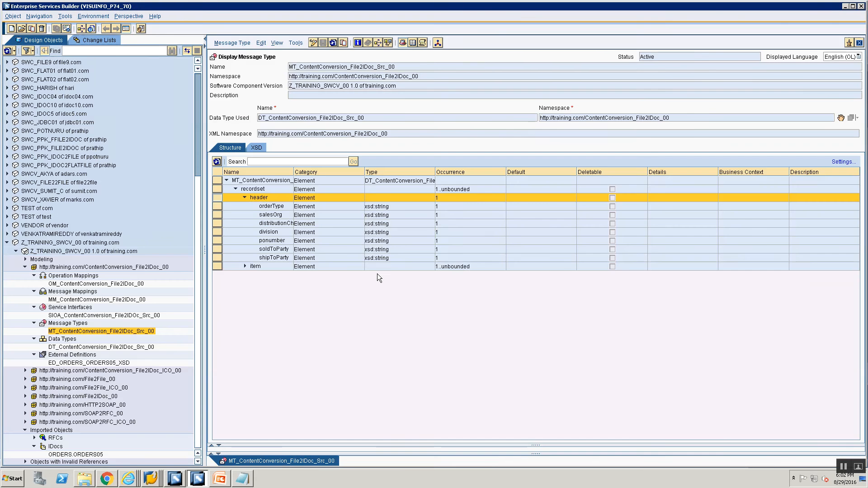
key("alt+Tab")
type("g,dis")
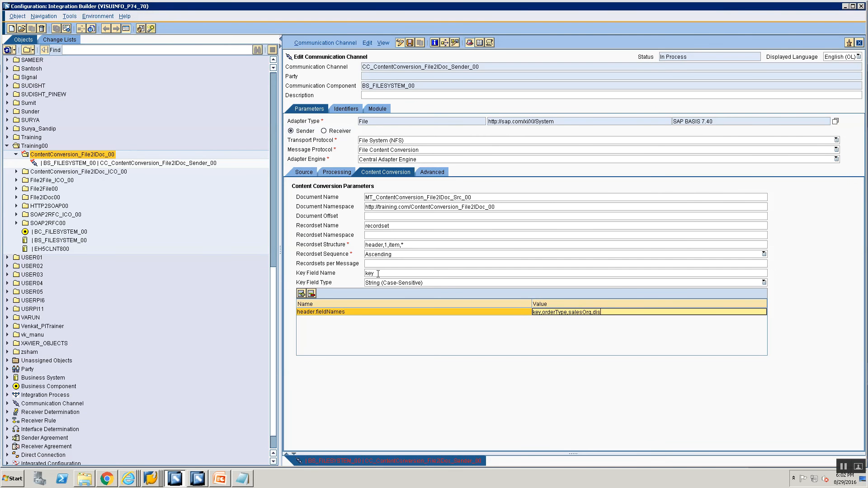
type("tributionChannel,")
key("alt+Tab")
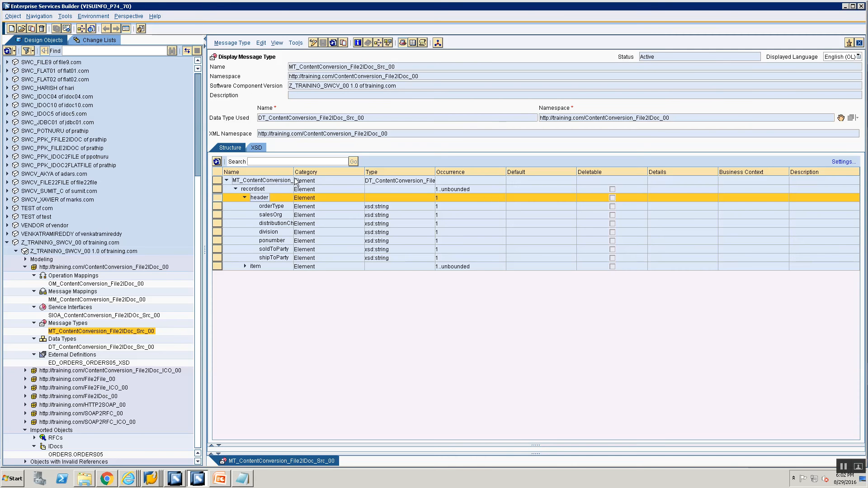
left_click_drag(294, 174, 328, 174)
key("alt+Tab")
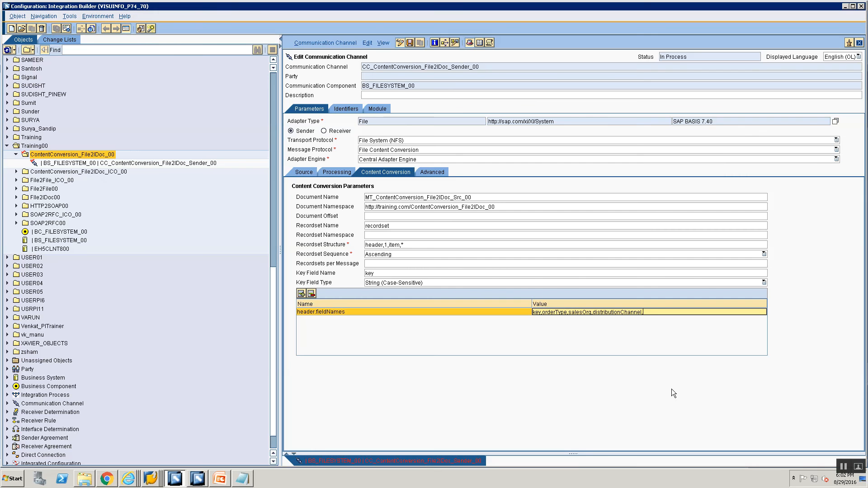
type("divison,")
key("alt+Tab")
key("alt+Tab")
type("ponumber")
type(",s")
key("alt+Tab")
key("alt+Tab")
type("oldToPart")
key("alt+Tab")
key("alt+Tab")
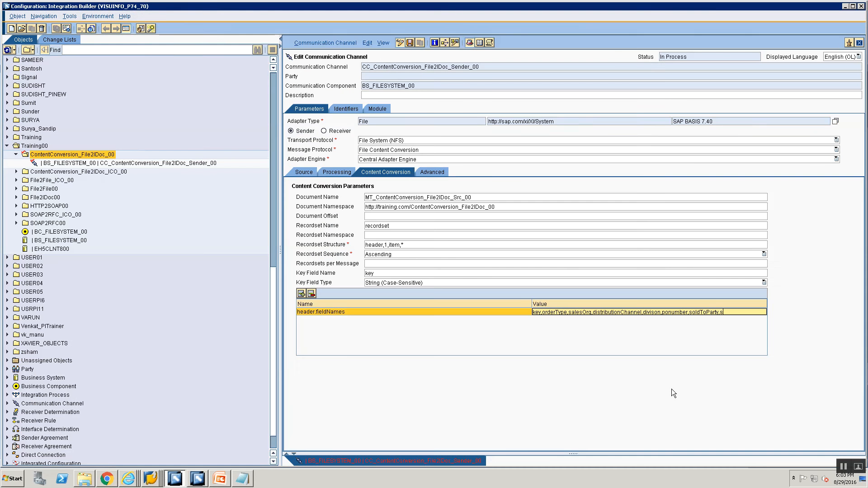
type("ToParty")
- Add a parameter named header.fieldFixedLengths, copying the parameter name from the SAP help page
left_click(299, 294)
left_click(313, 312)
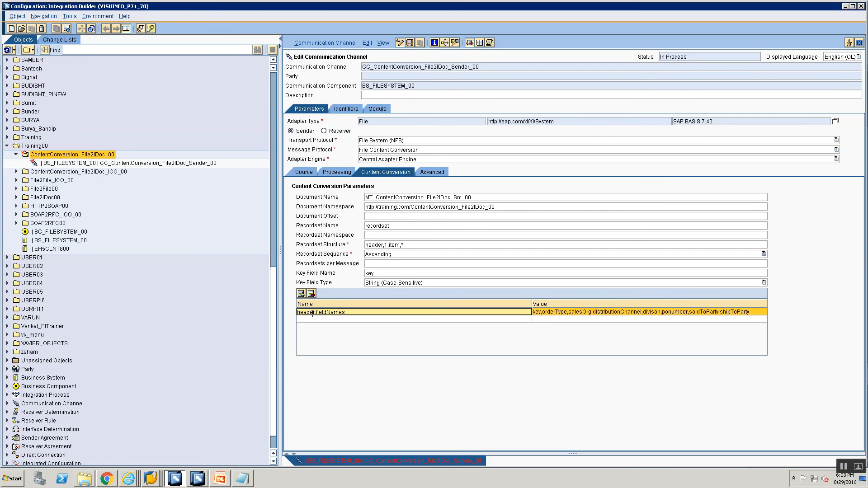
left_click(315, 319)
type("he")
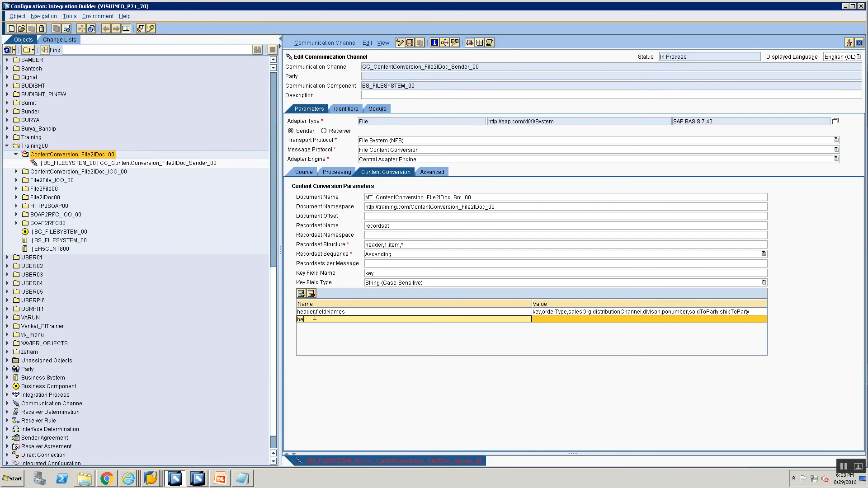
type("ader.")
left_click(105, 485)
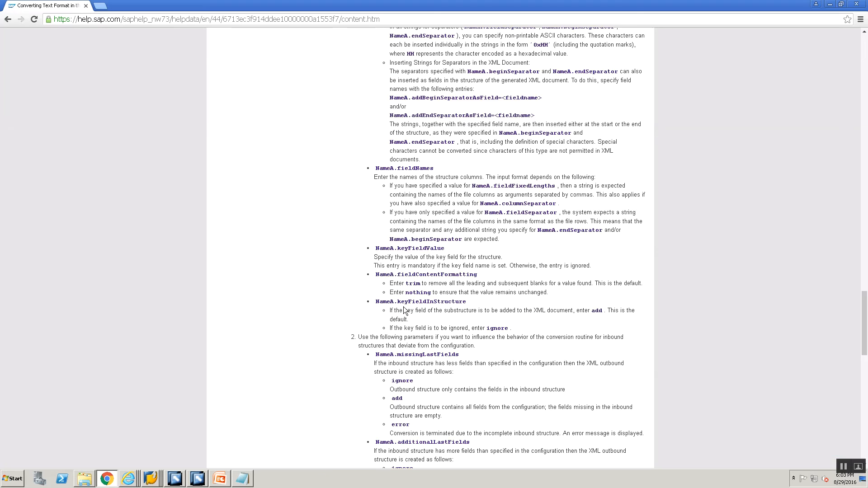
scroll(405, 312, "up", 3)
scroll(406, 311, "up", 10)
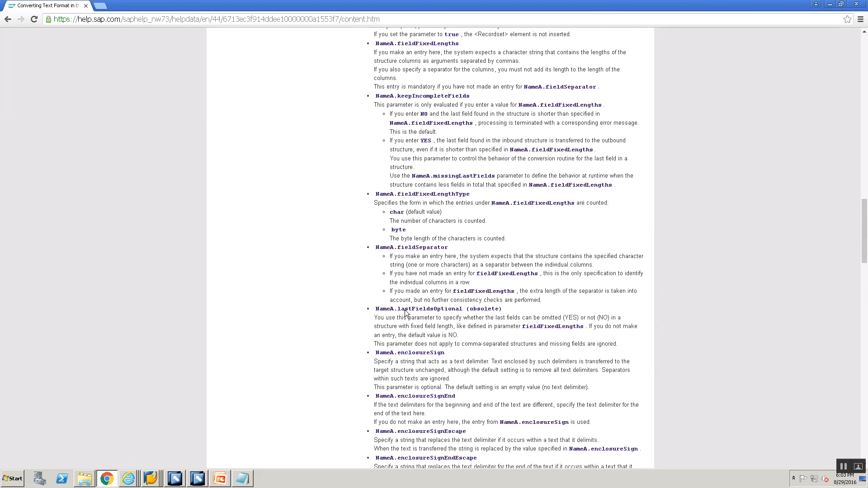
scroll(405, 312, "up", 3)
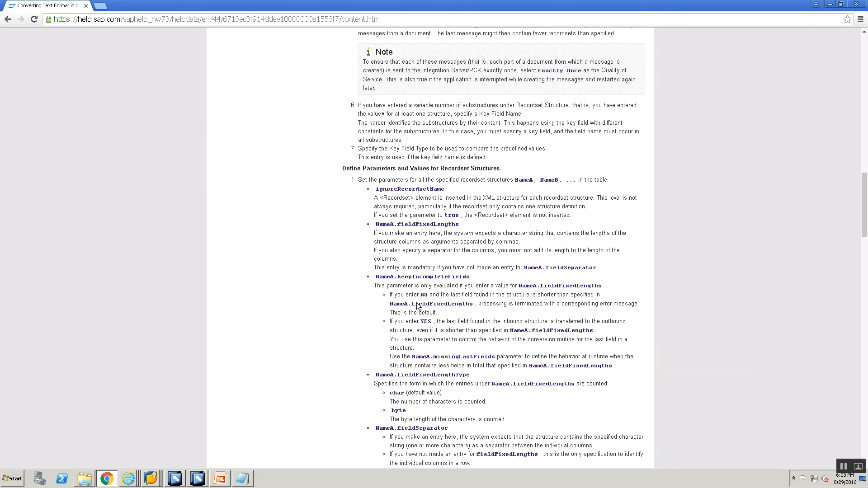
left_click_drag(397, 225, 459, 225)
key("ctrl+c")
key("alt+Tab")
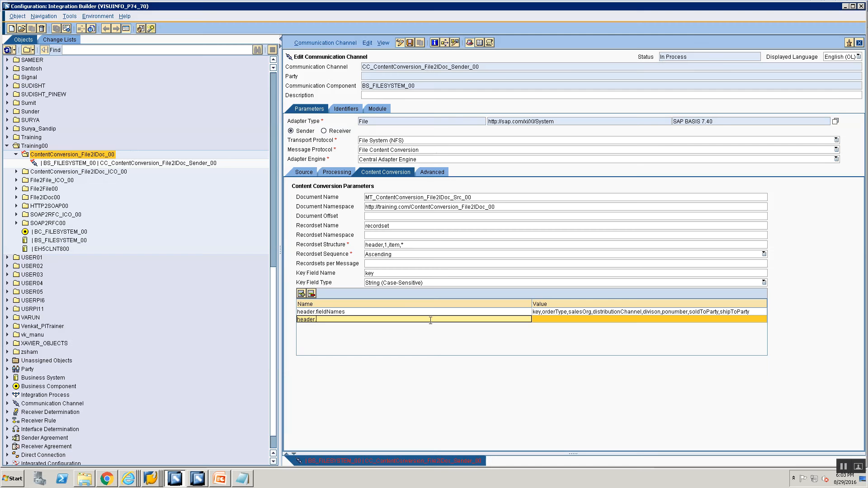
key("ctrl+v")
left_click(541, 319)
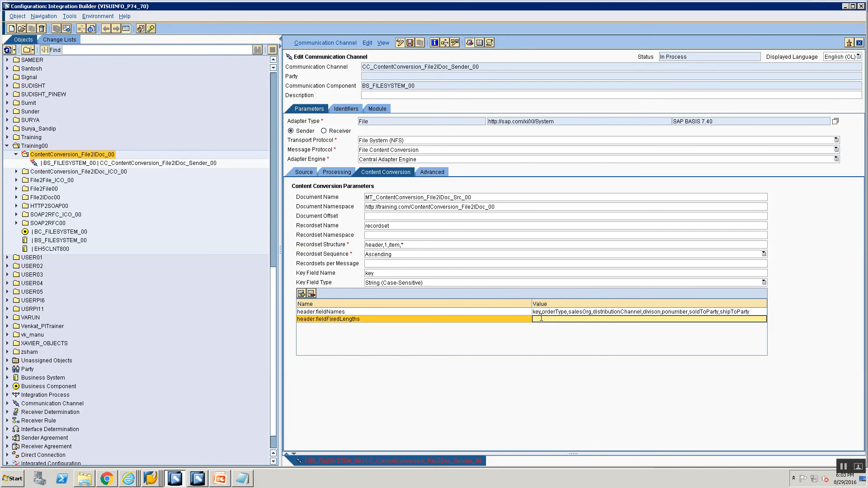
- Set header.fieldFixedLengths to 1,4,2,4,2,4,6,6, checking the field lengths against the sample input file on the slide
type("1,")
key("alt+Tab")
key("alt+Tab")
key("alt+Tab")
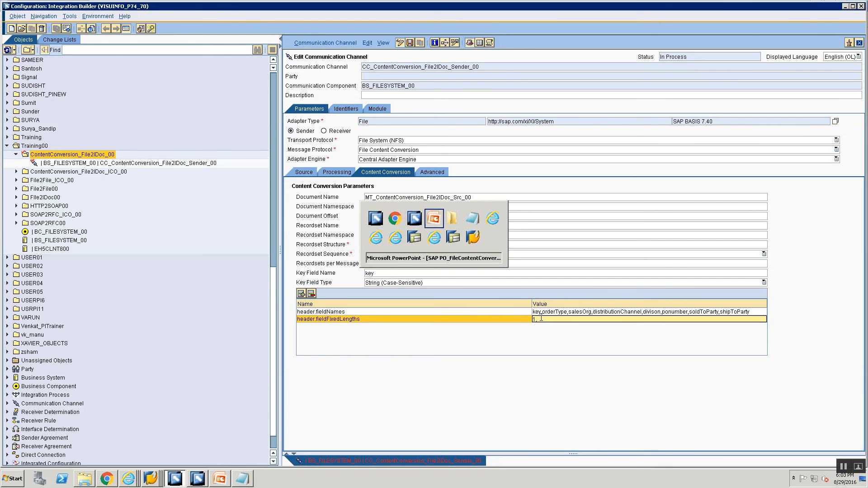
key("alt+Tab")
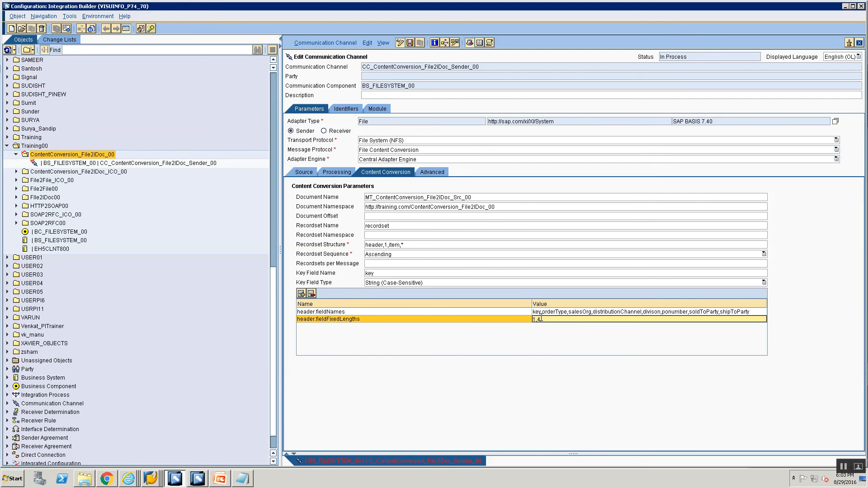
key("alt+Tab")
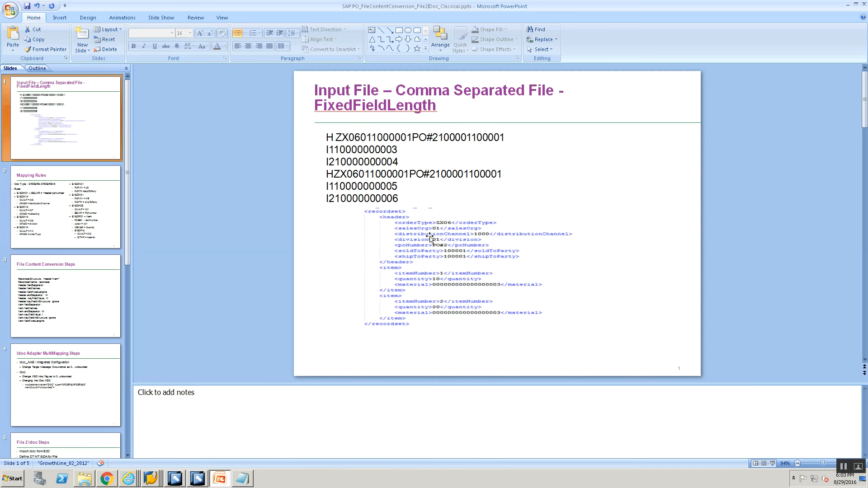
key("alt+Tab")
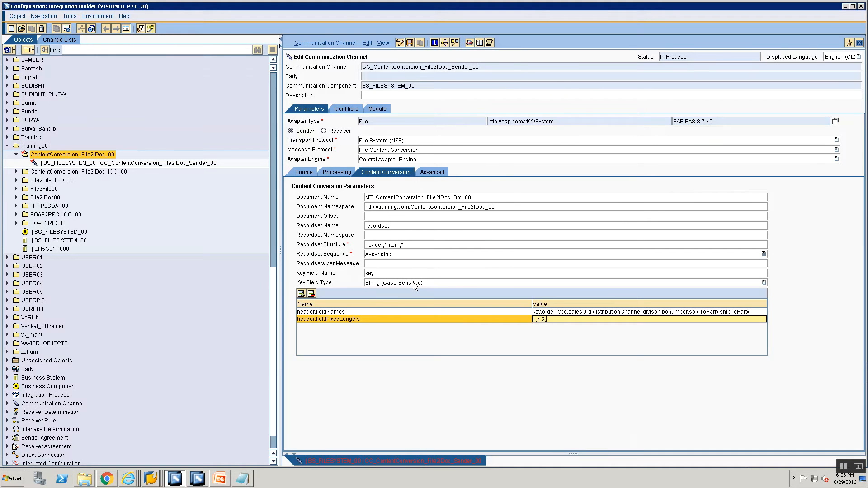
key("alt+Tab")
key("alt+Tab")
key("alt+Tab")
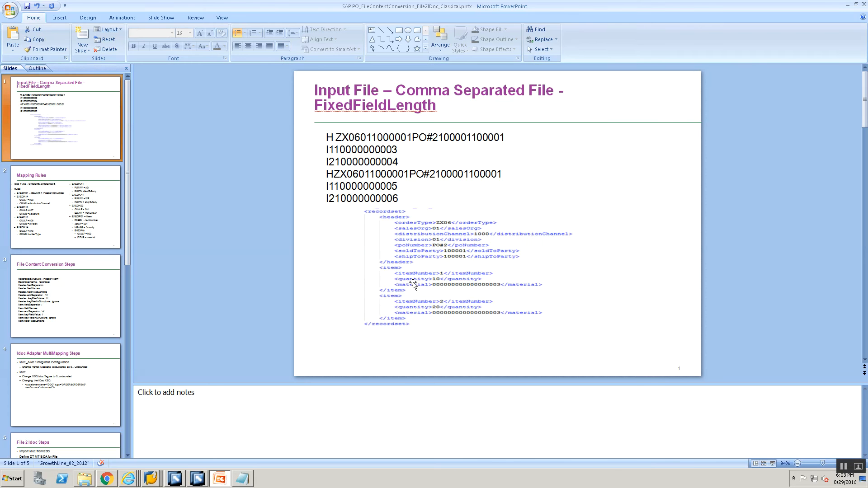
key("alt+Tab")
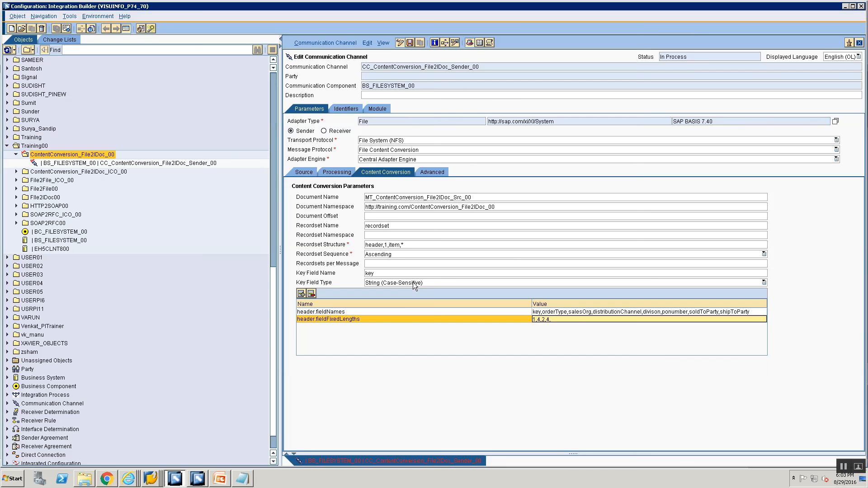
key("alt+Tab")
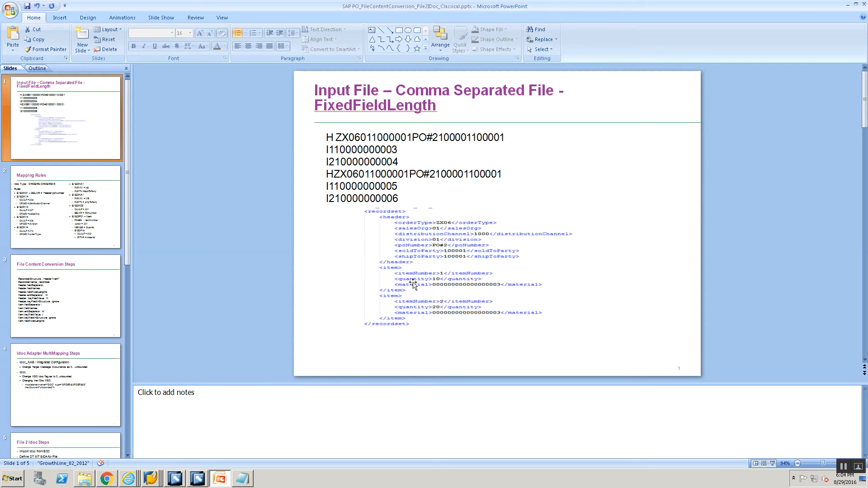
key("alt+Tab")
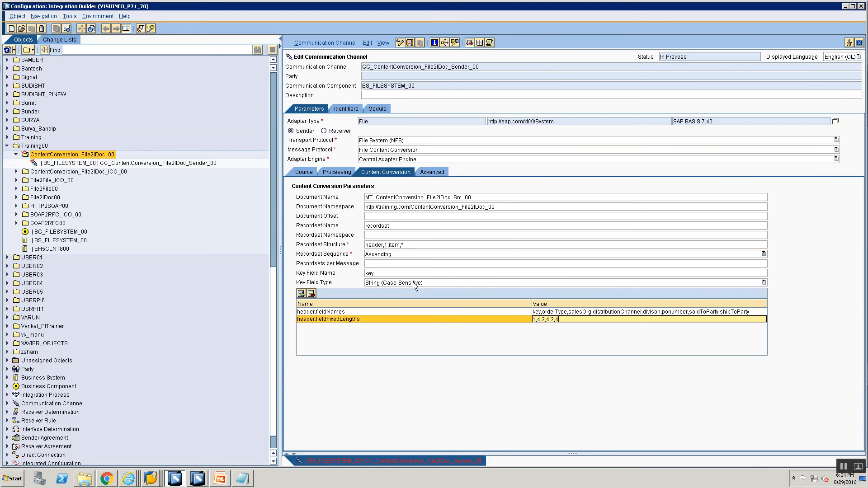
key("alt+Tab")
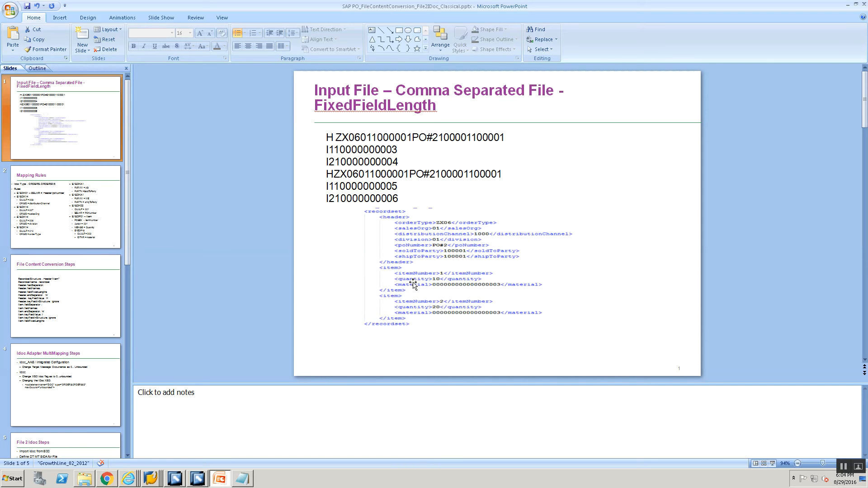
key("alt+Tab")
type(",6")
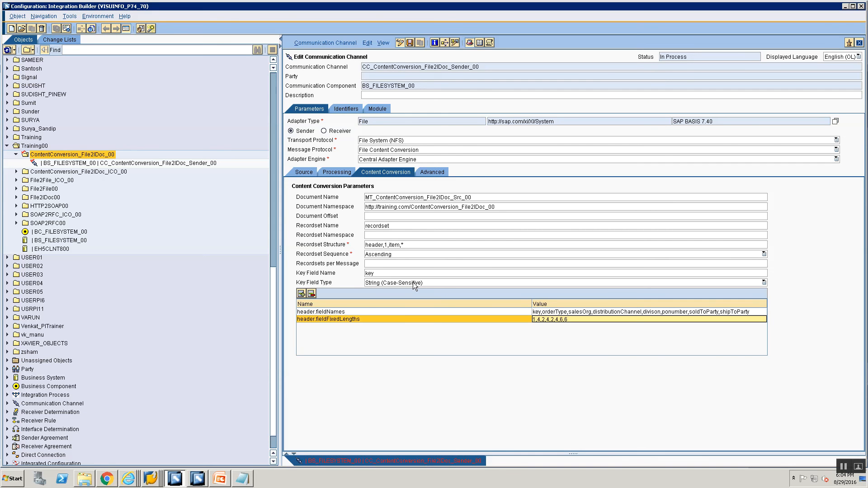
- Add a content conversion parameter header.endSeparator with the value 'nl'
left_click(301, 294)
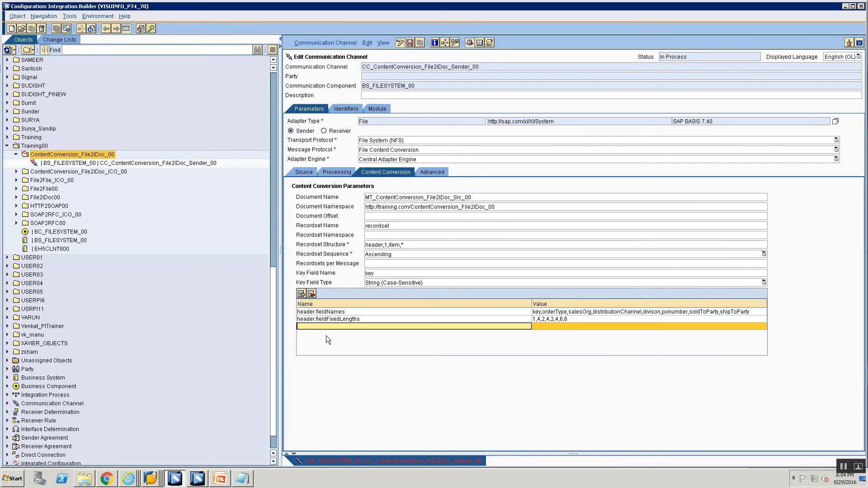
type("header.endSeparator")
key("Return")
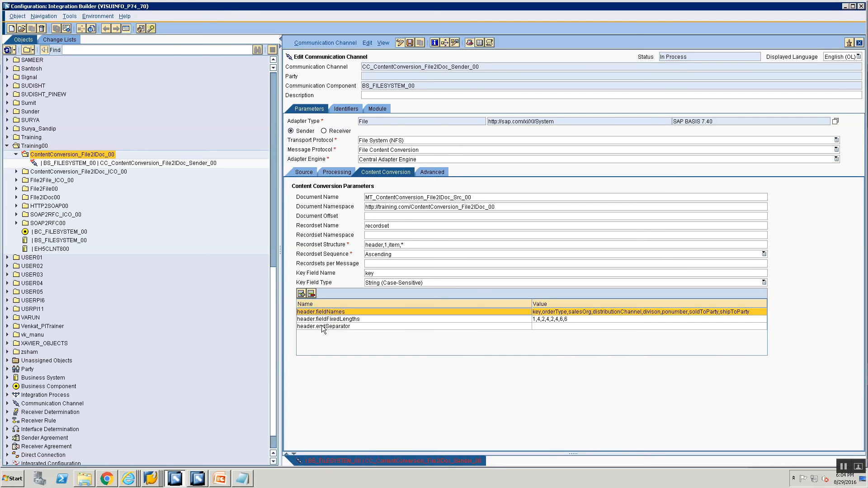
left_click(535, 327)
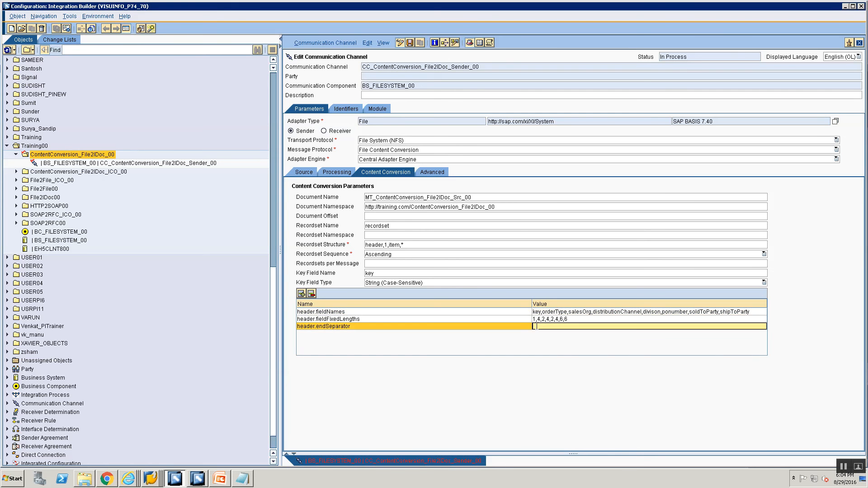
type("'nl'")
- Add a parameter header.keyFieldValue with the value H
left_click(301, 293)
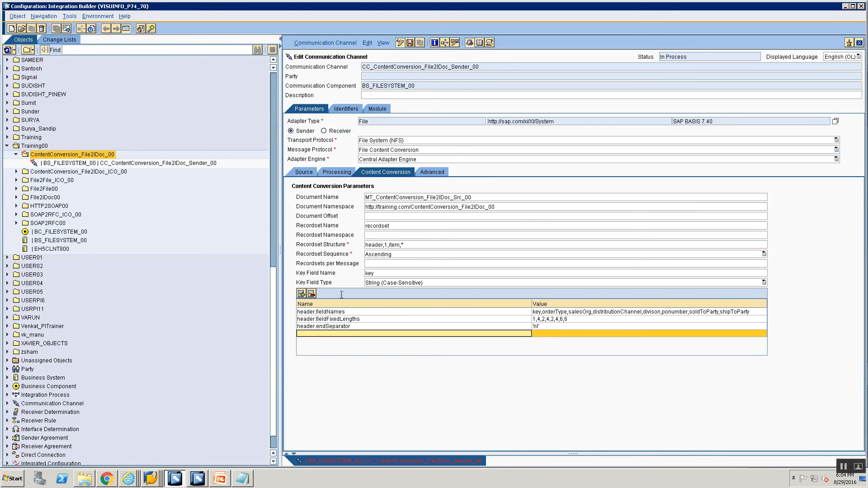
type("header.keyFieldValuye")
key("BackSpace")
key("BackSpace")
type("e")
left_click(540, 334)
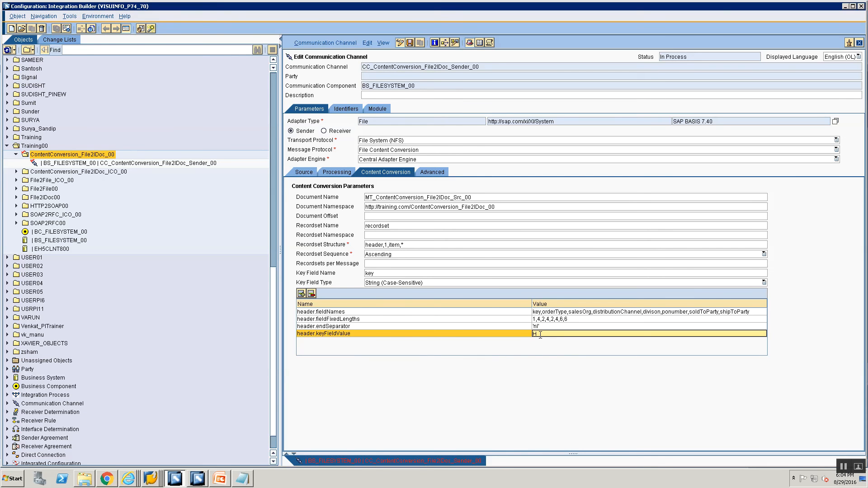
type("H")
- Add a parameter named header.keyFieldInStructure
left_click(301, 293)
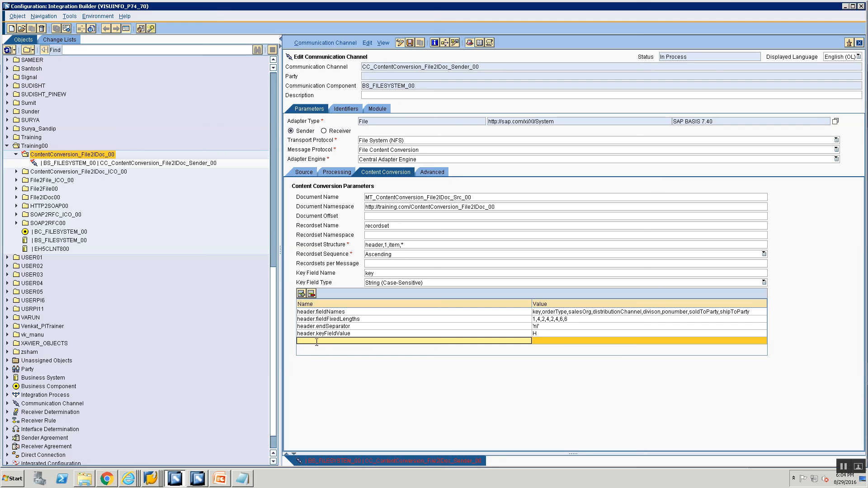
type("header.keyFioeld")
key("BackSpace")
key("BackSpace")
key("BackSpace")
type("eldInStructure")
key("alt+Tab")
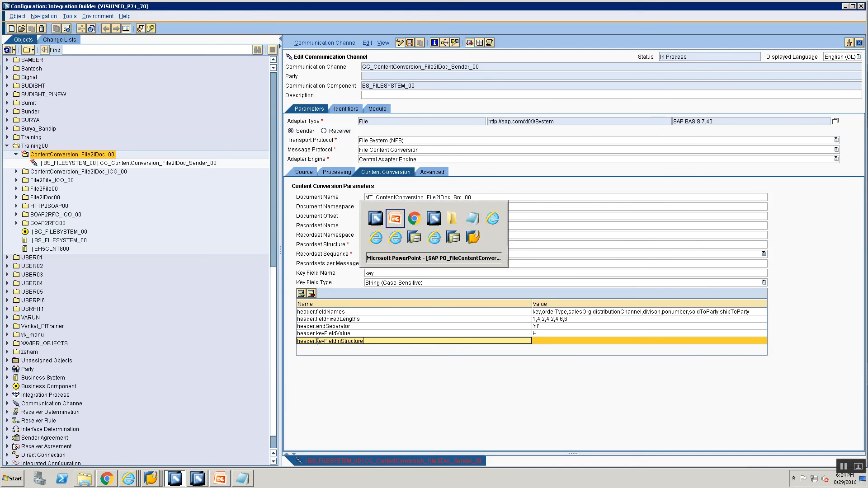
- Look up keyFieldInStructure on the SAP help page and paste the copied name into the new parameter's name
key("alt+Tab")
key("alt+Tab")
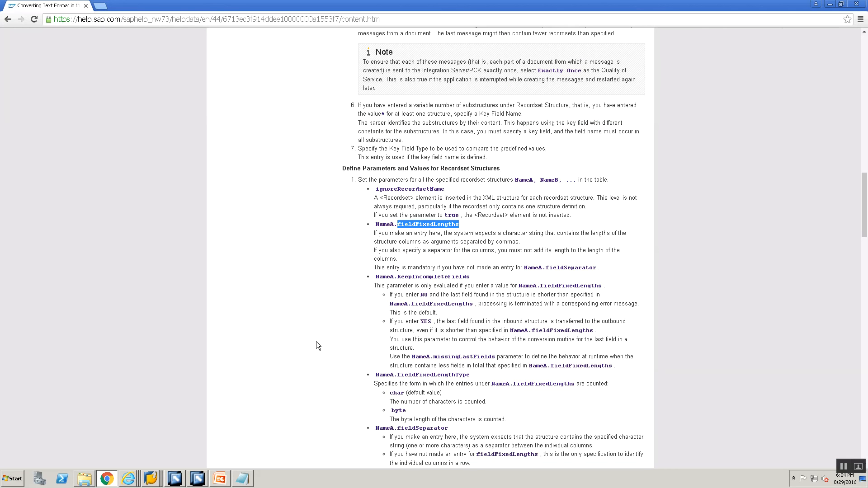
key("ctrl+f")
type("keyFoie")
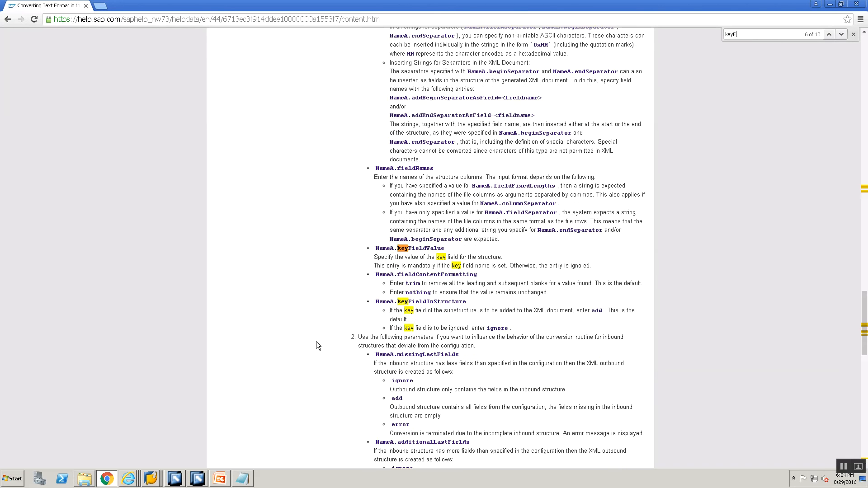
key("BackSpace")
key("BackSpace")
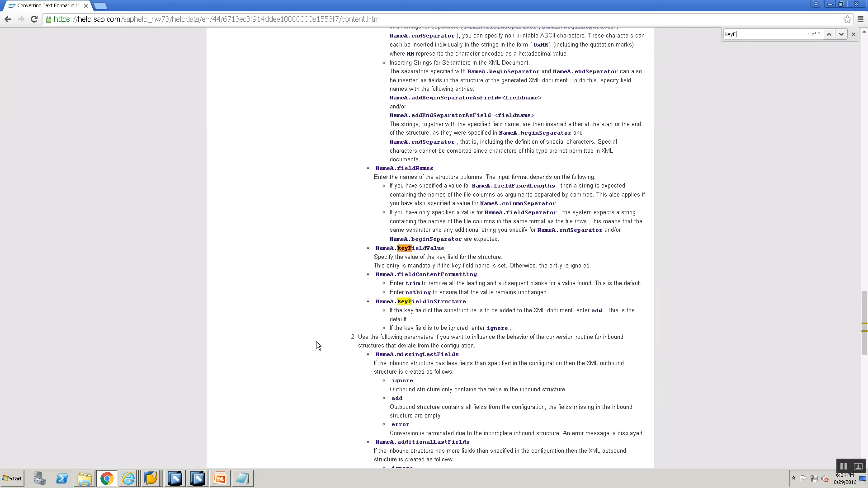
type("i")
double_click(417, 302)
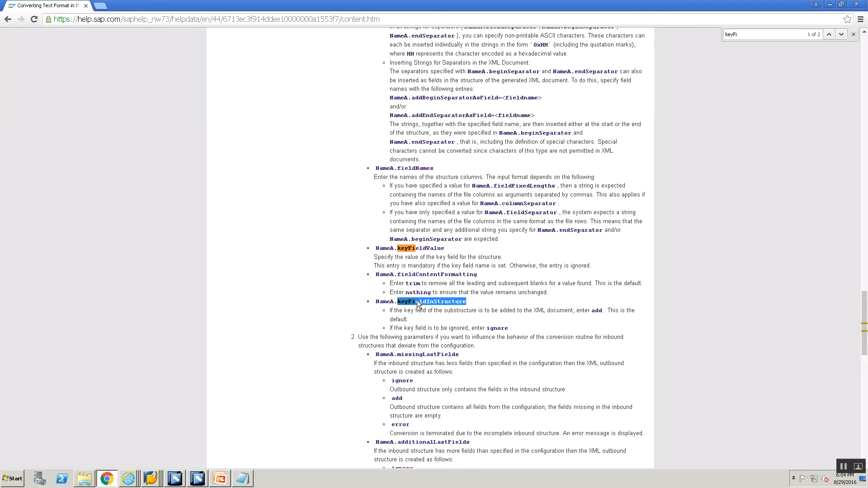
key("ctrl+c")
key("alt+Tab")
key("alt+Tab")
key("alt+Tab")
key("ctrl+v")
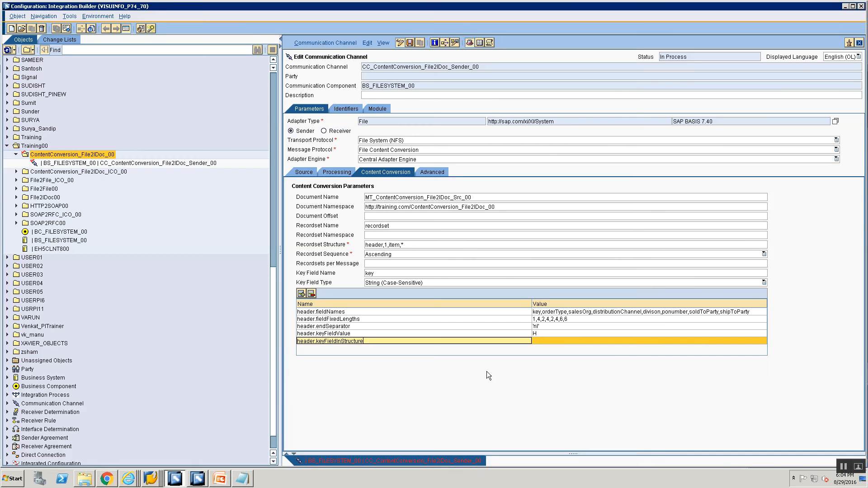
key("BackSpace")
key("BackSpace")
key("BackSpace")
key("BackSpace")
key("BackSpace")
key("BackSpace")
key("BackSpace")
key("BackSpace")
key("BackSpace")
key("BackSpace")
key("BackSpace")
key("BackSpace")
key("BackSpace")
key("BackSpace")
key("BackSpace")
key("BackSpace")
key("ctrl+v")
- Set header.keyFieldInStructure to ignore
left_click(536, 340)
left_click(402, 341)
left_click(384, 312)
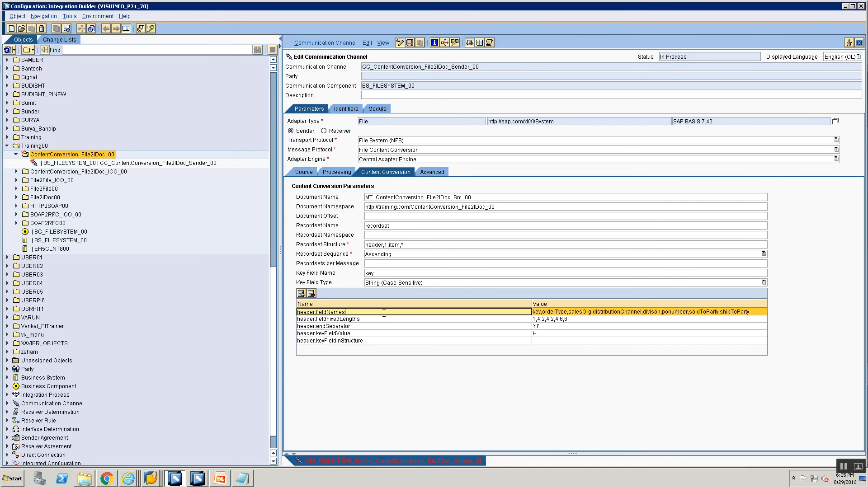
left_click(384, 319)
left_click(385, 326)
left_click(385, 334)
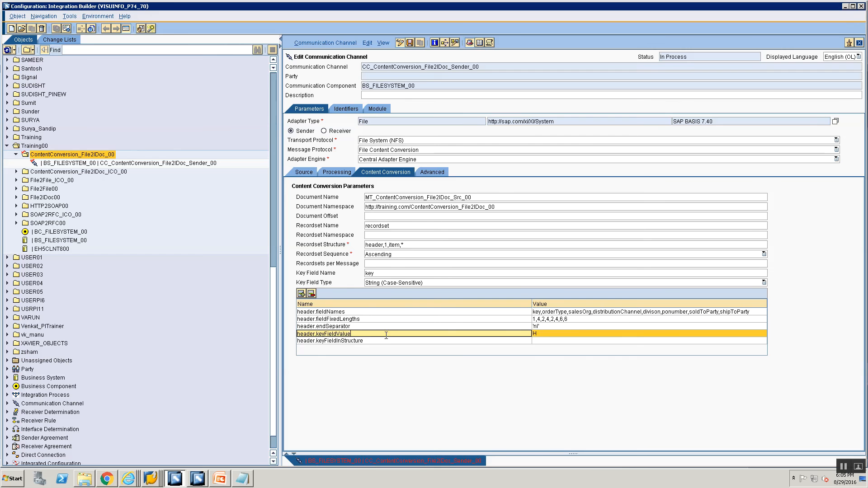
left_click(388, 341)
left_click(570, 341)
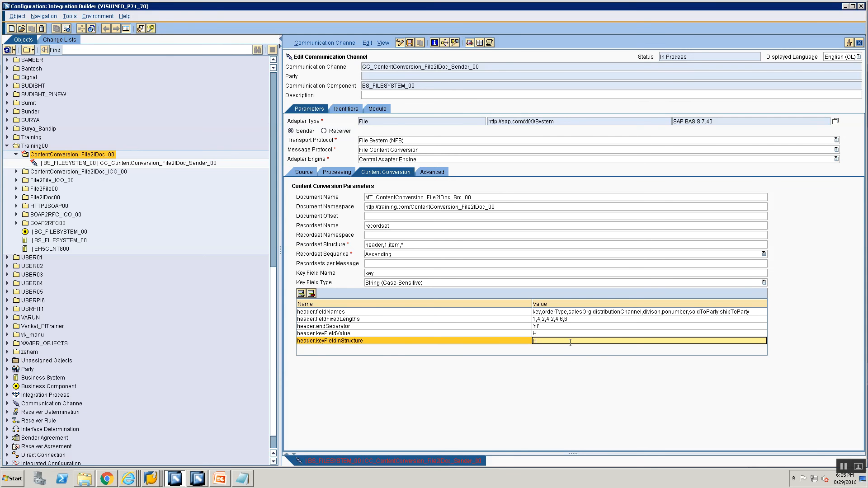
left_click(418, 341)
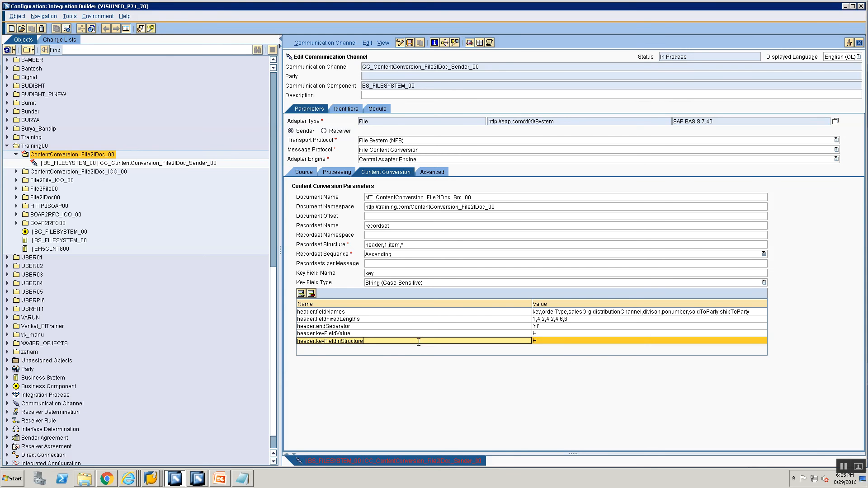
left_click(548, 341)
type("ignore")
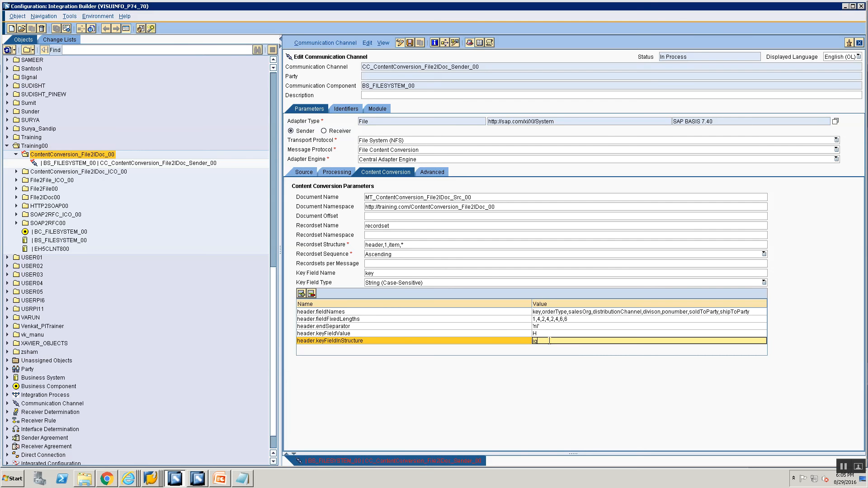
- Add a parameter item.fieldNames with the value key,itemNumber,quantity,material, checking the item fields on the slide
left_click(301, 293)
type("item.fieldNames")
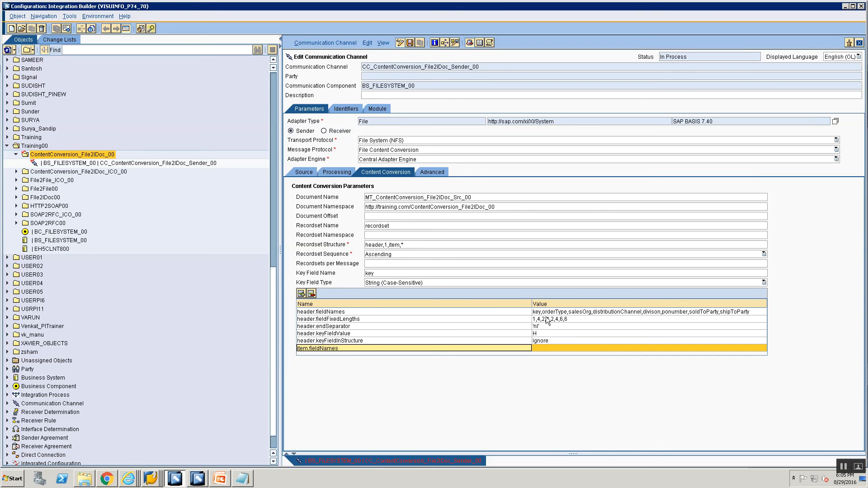
left_click(592, 351)
type("key,")
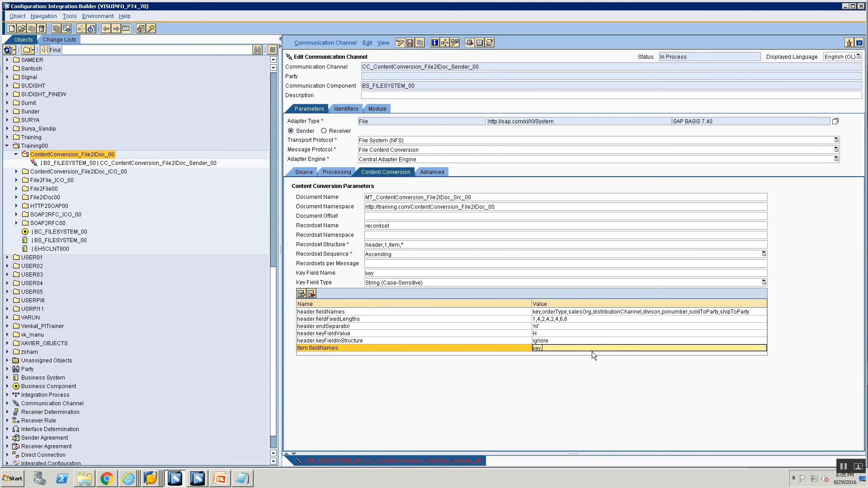
key("alt+Tab")
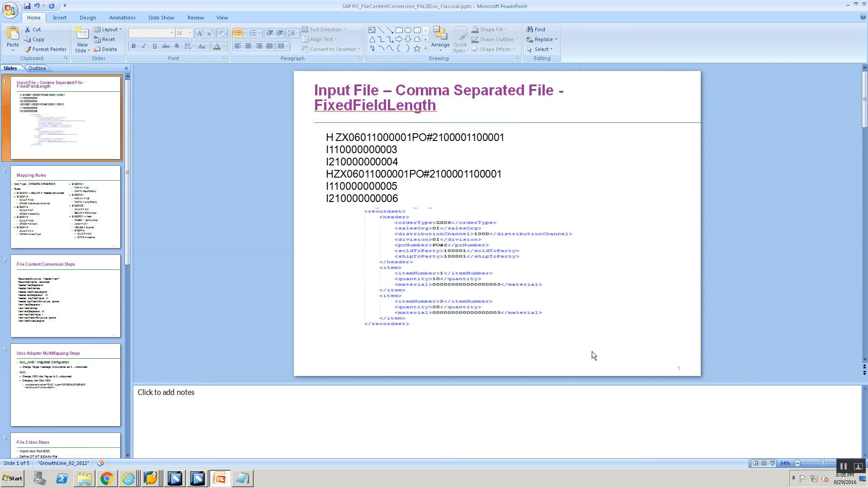
key("alt+Tab")
type("d")
key("BackSpace")
key("BackSpace")
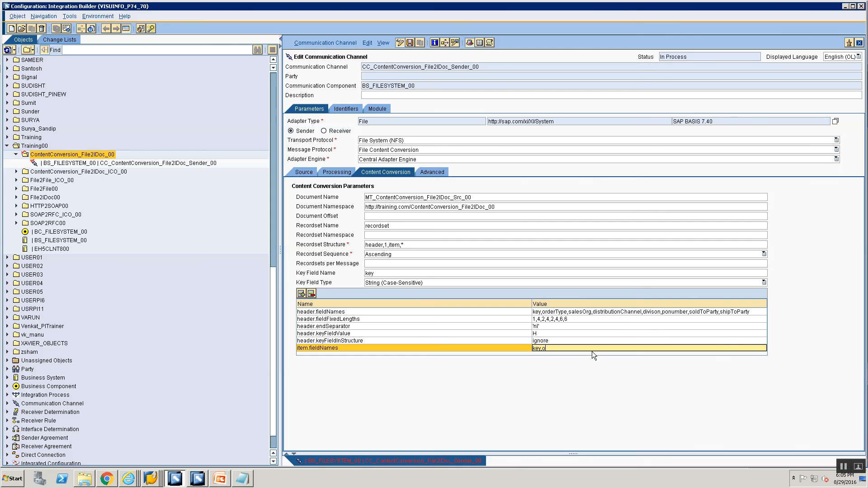
key("BackSpace")
type("itemNumber,")
key("alt+Tab")
key("alt+Tab")
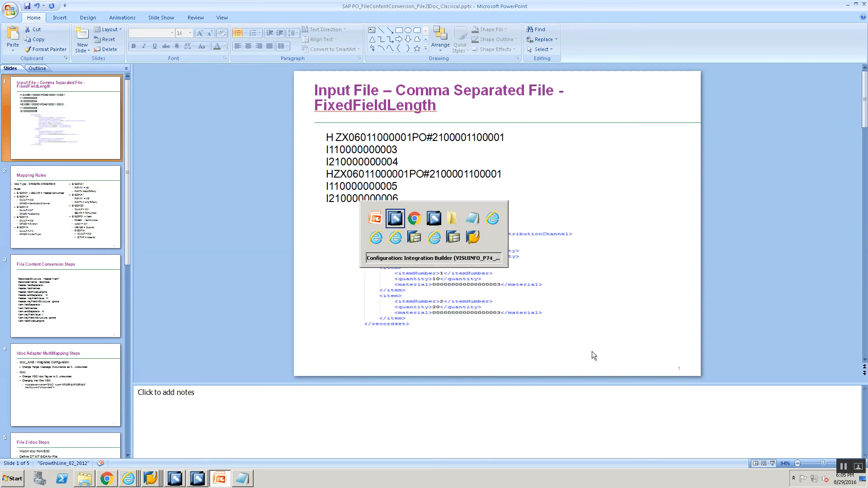
type("ber,quantity,")
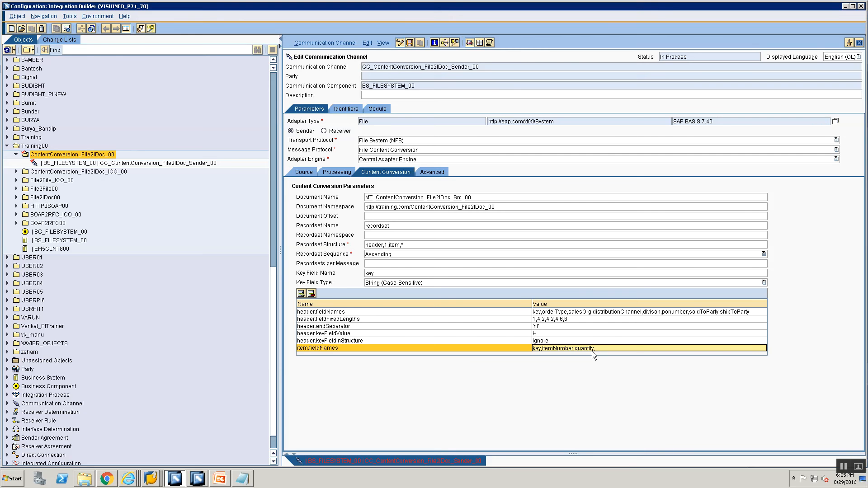
key("alt+Tab")
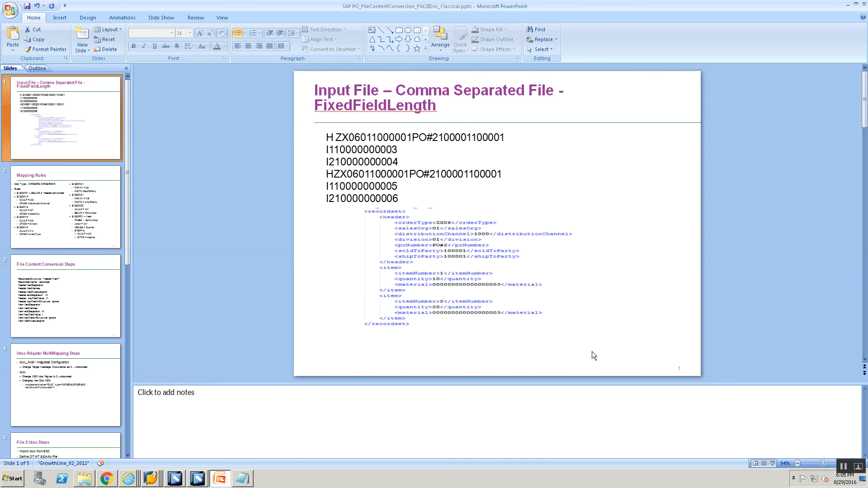
key("alt+Tab")
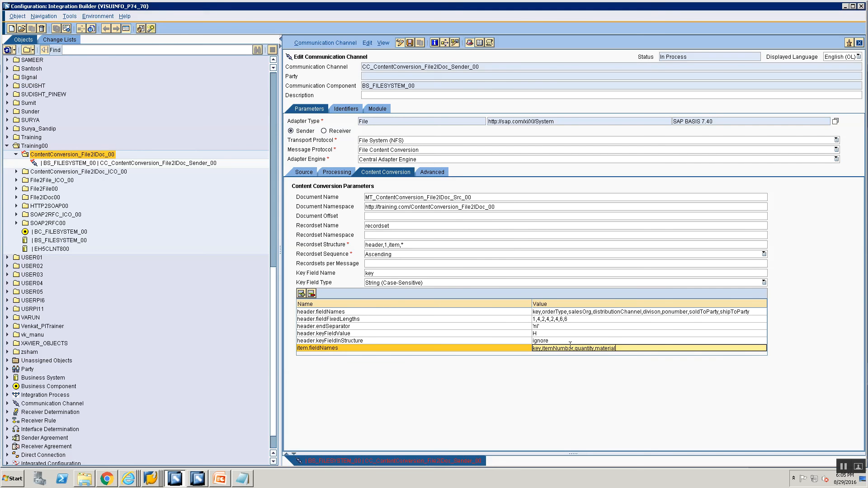
- Add a parameter named item.fieldFixedLenghts and begin its value with 1
key("alt+Tab")
key("alt+Tab")
left_click(312, 350)
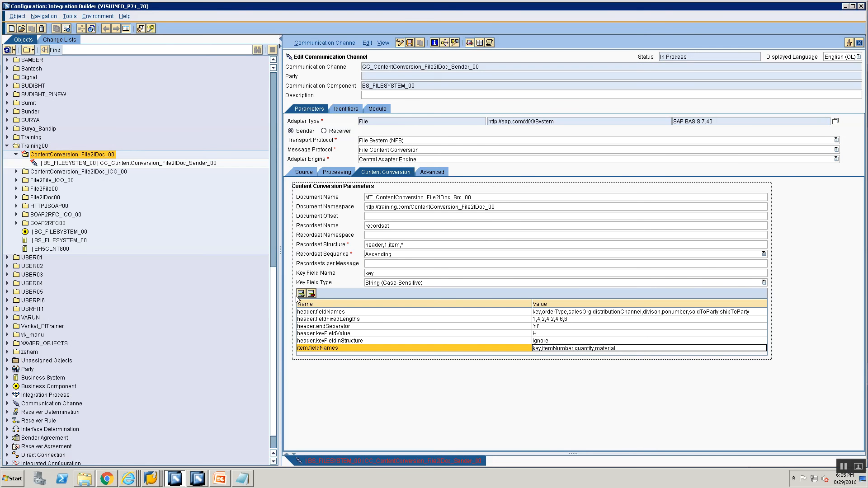
left_click(300, 293)
left_click(315, 351)
type("i")
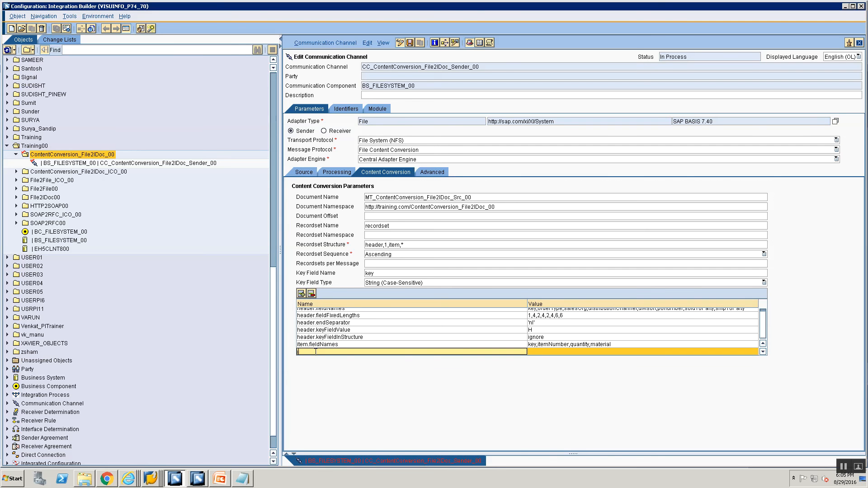
type("tem.fieldFixedLenghts")
left_click(533, 353)
type("1")
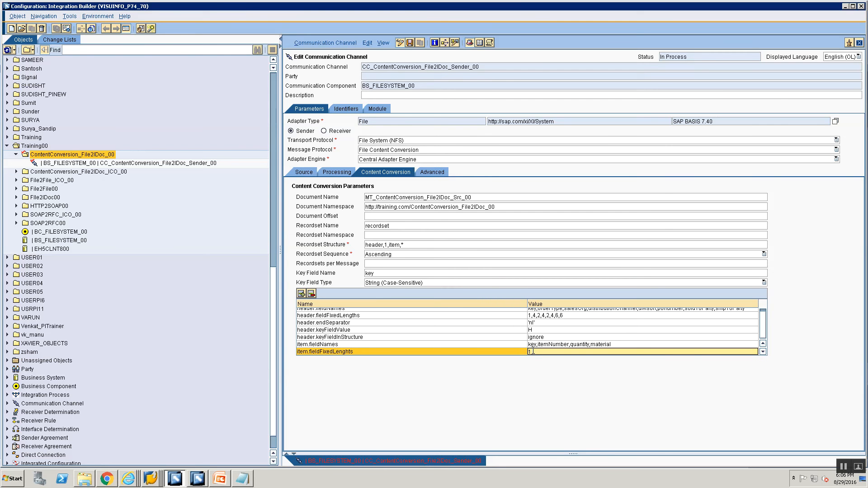
- Switch to the slide and other windows to check the item field lengths in the input file
key("alt+Tab")
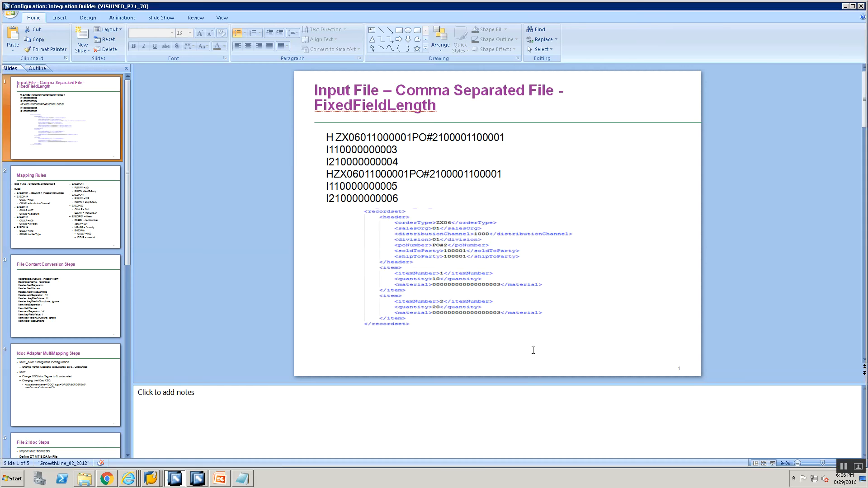
key("alt+Tab")
key("alt+Tab")
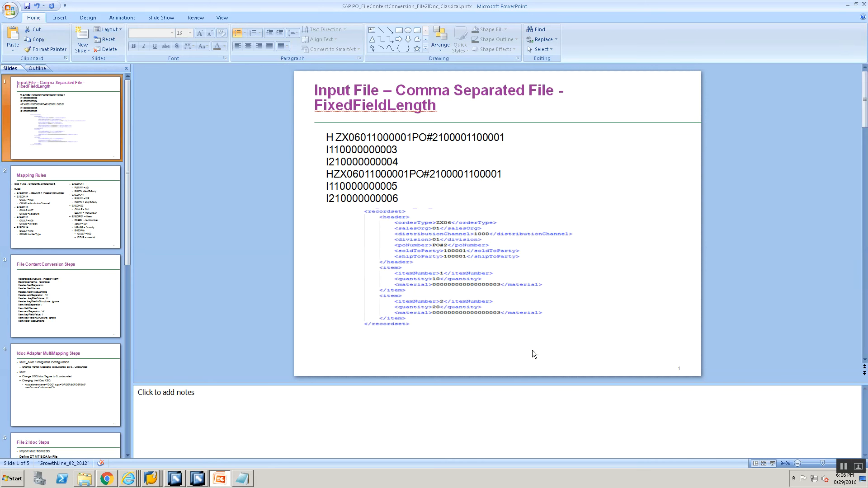
key("alt+Tab")
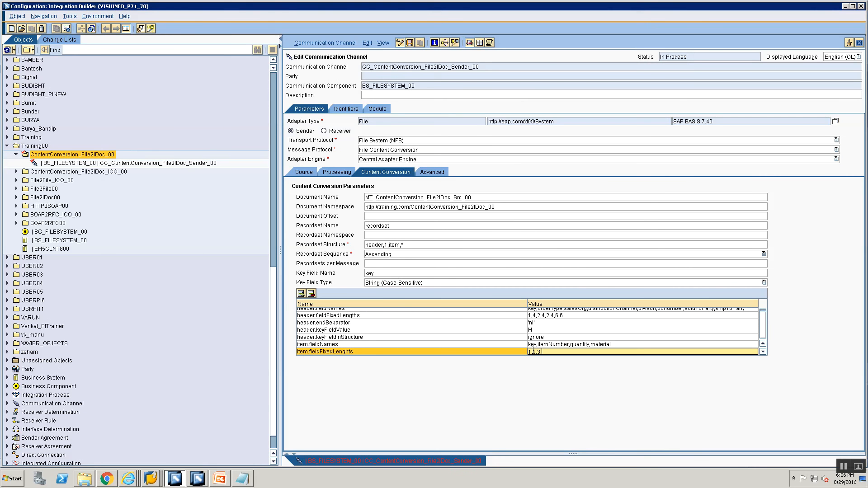
key("alt+Tab")
key("alt+Tab")
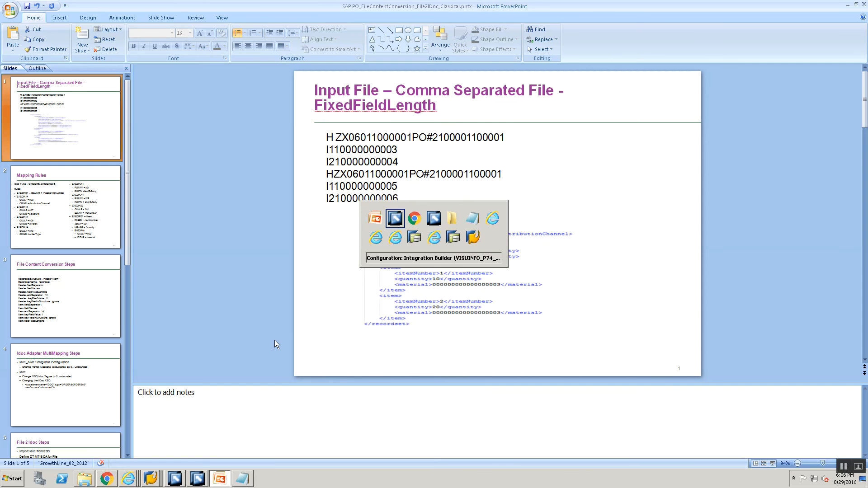
key("alt+Tab")
key("alt+Tab")
key("alt+Tab")
key("alt+Tab")
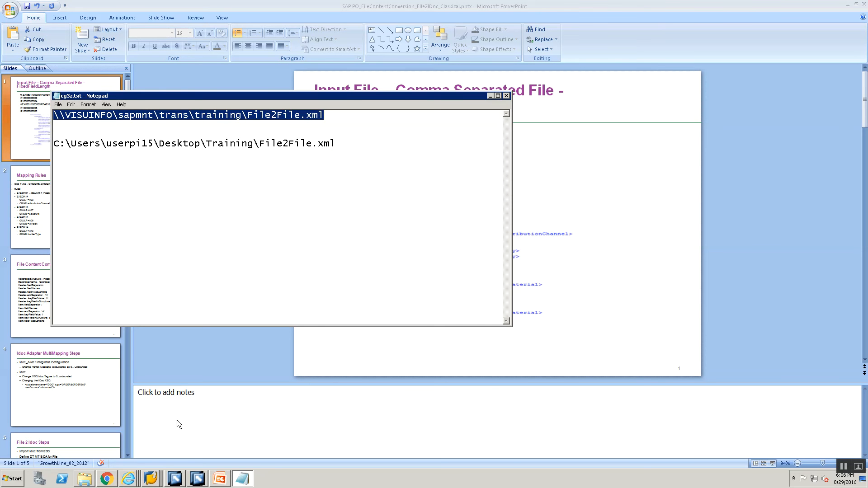
left_click(219, 479)
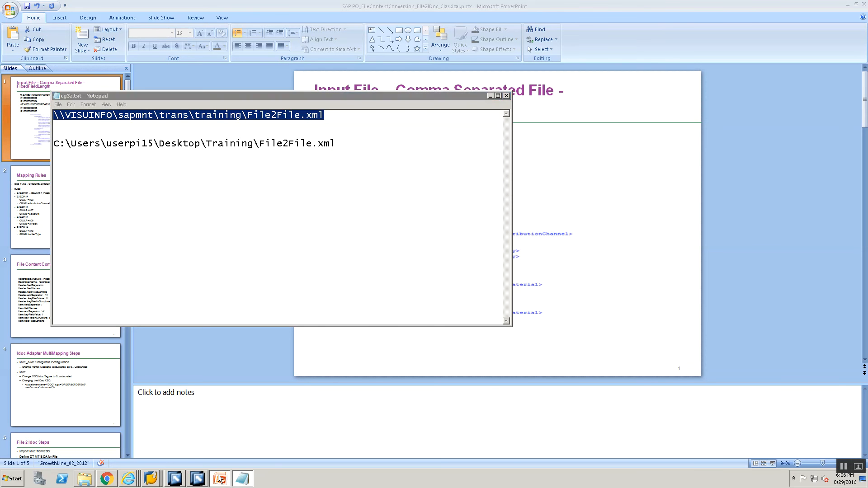
key("alt+Tab")
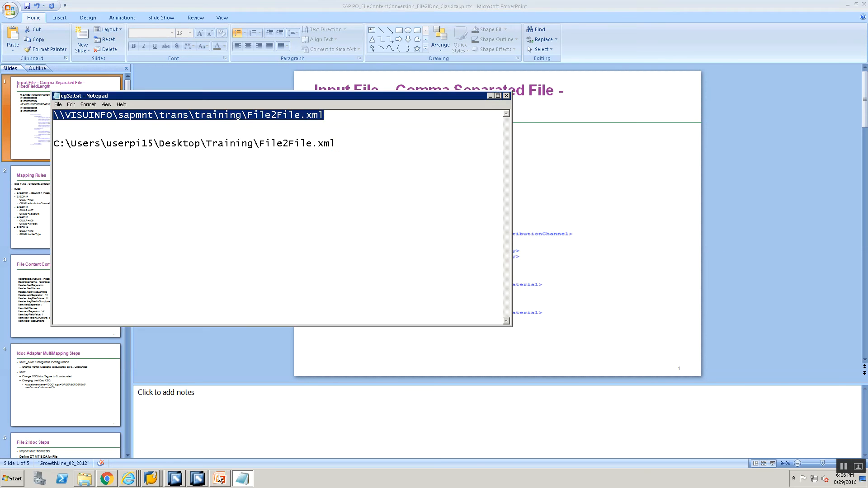
key("alt+Tab")
key("alt+Tab")
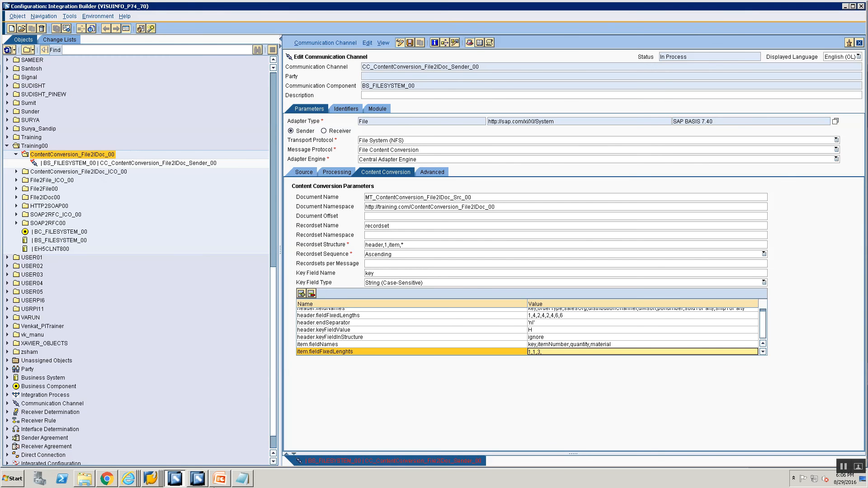
- Complete the value as 1,1,3,4 and correct the parameter name to item.fieldFixedLengths
type("4")
left_click(350, 352)
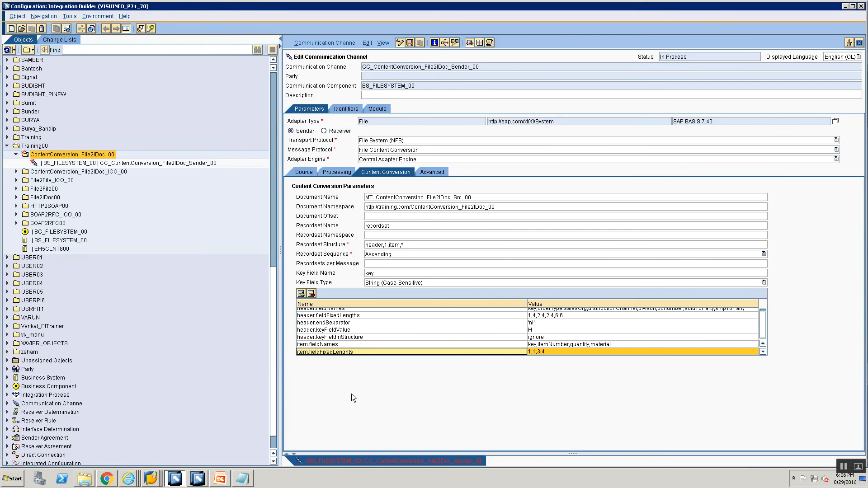
key("BackSpace")
type("th")
- Add a parameter item.keyFieldInStructure with the value ignore
left_click(301, 294)
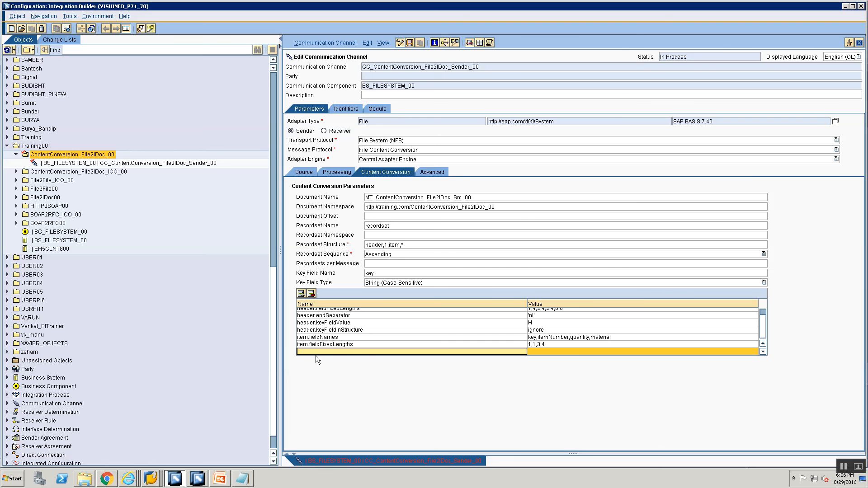
type("item.keyFieldInStructure")
left_click(573, 352)
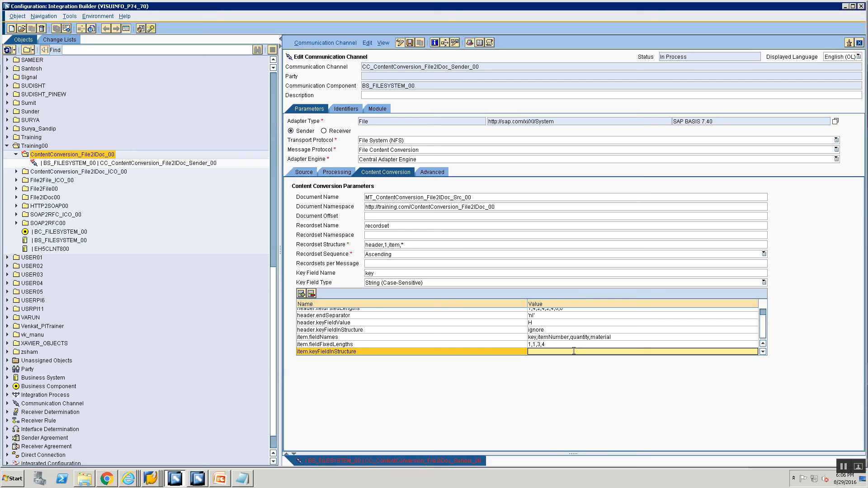
type("ignore")
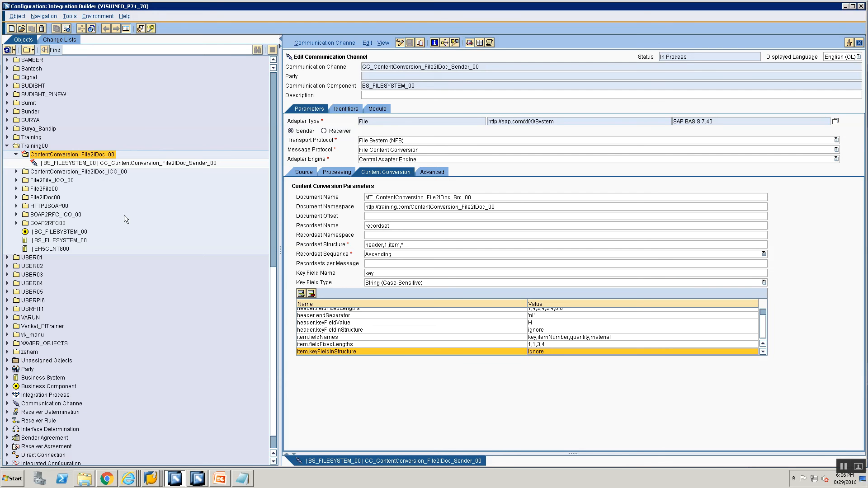
- Open the CC_File2IDoc_IDoc_Receiver_00 channel from the File2IDoc00 folder for reference
left_click(98, 162)
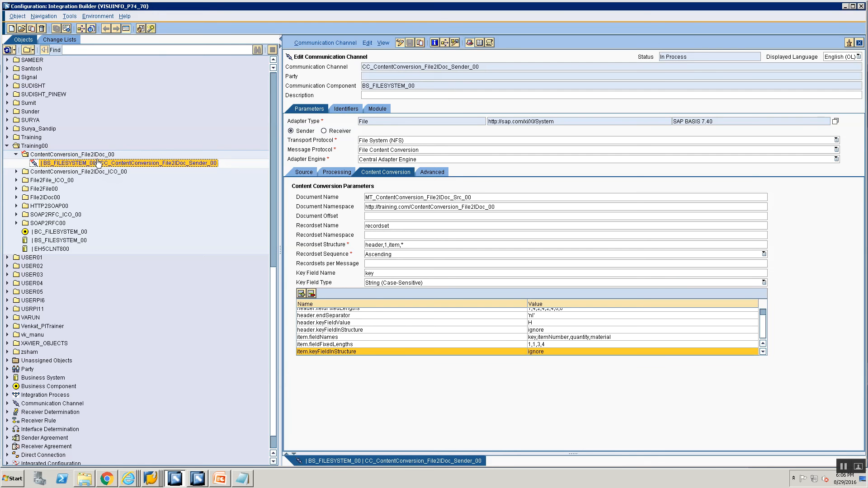
right_click(97, 164)
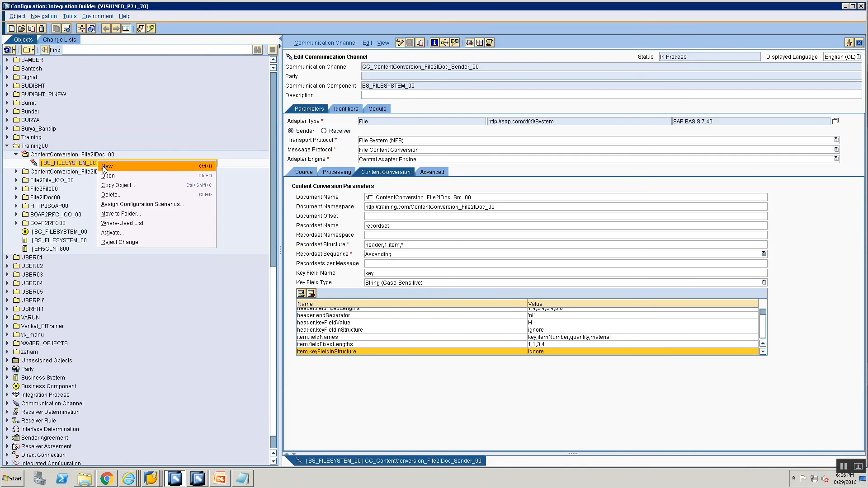
left_click(55, 164)
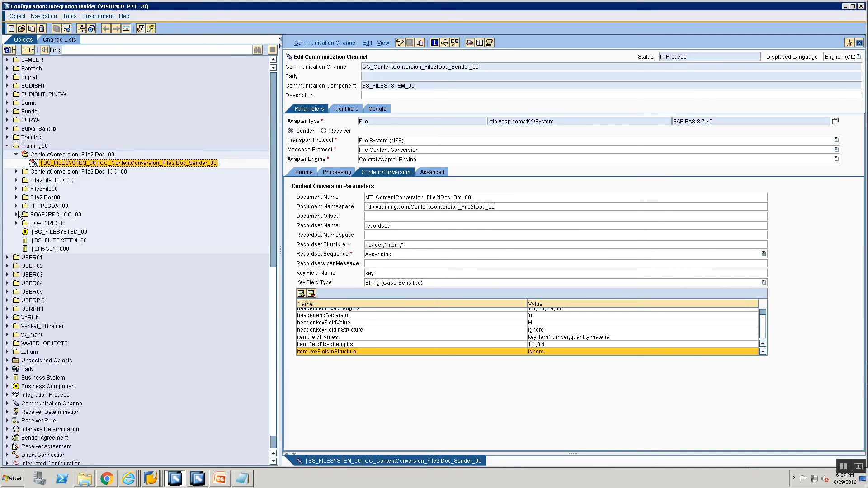
left_click(17, 197)
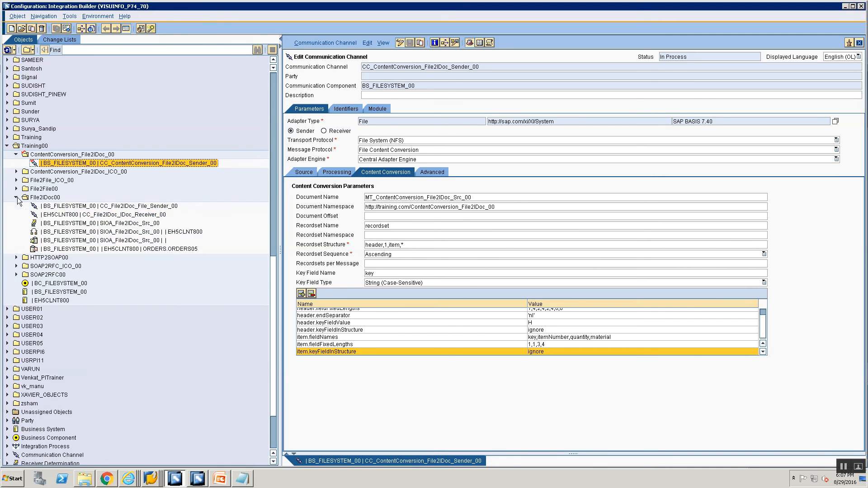
left_click(59, 215)
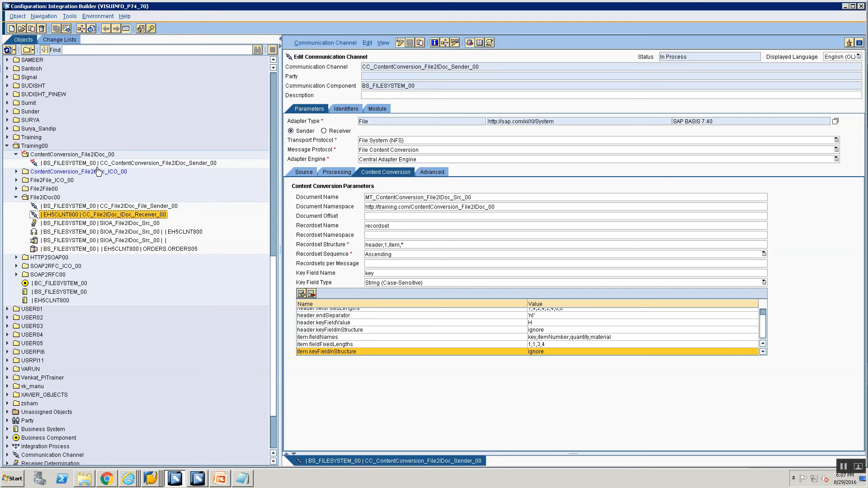
double_click(103, 215)
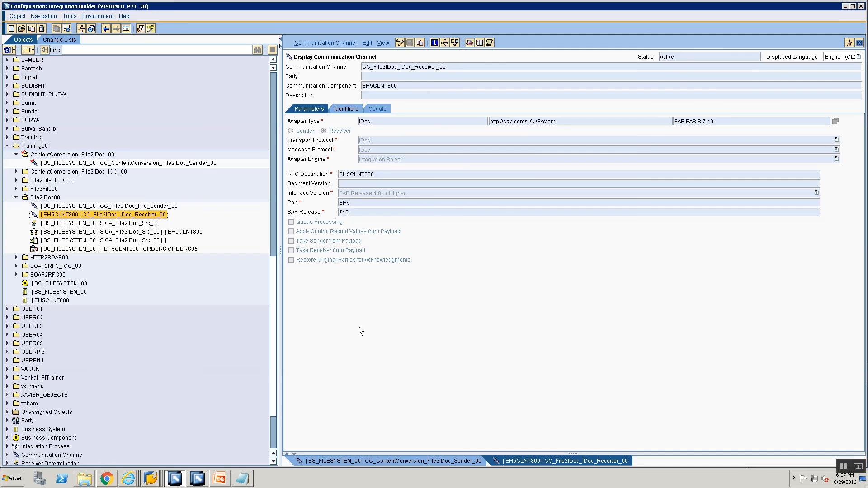
- Create an integrated configuration for interface SIOA_ContentConversion_File2IDoc_Src_00, then close it without saving
left_click(66, 164)
right_click(68, 164)
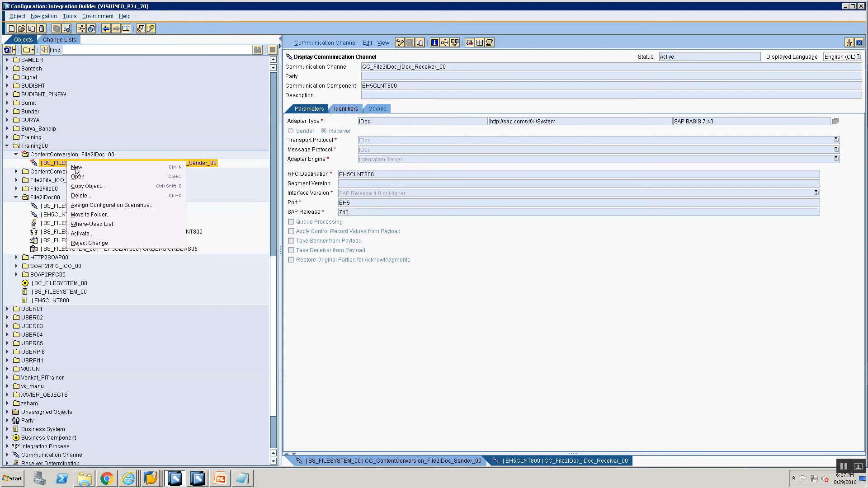
left_click(75, 166)
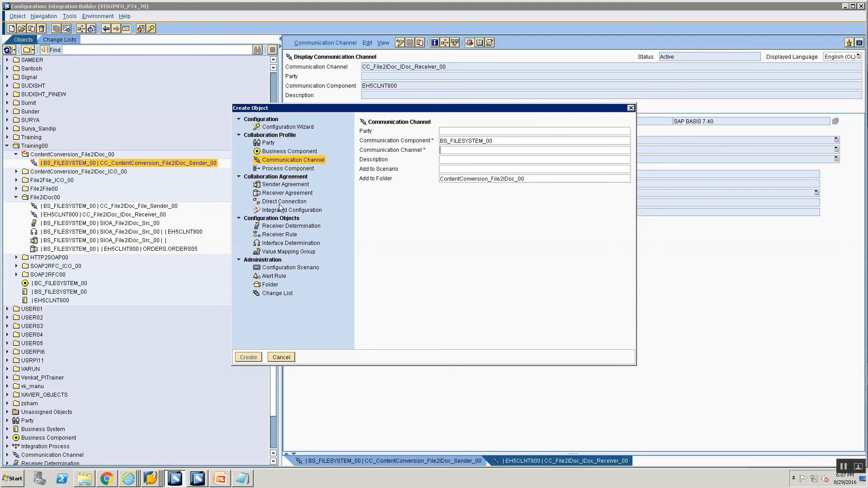
left_click(281, 209)
left_click(485, 165)
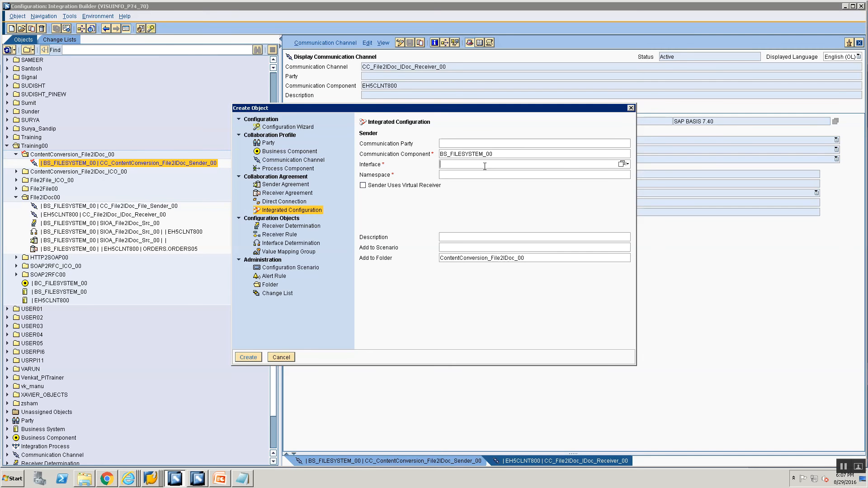
left_click(622, 166)
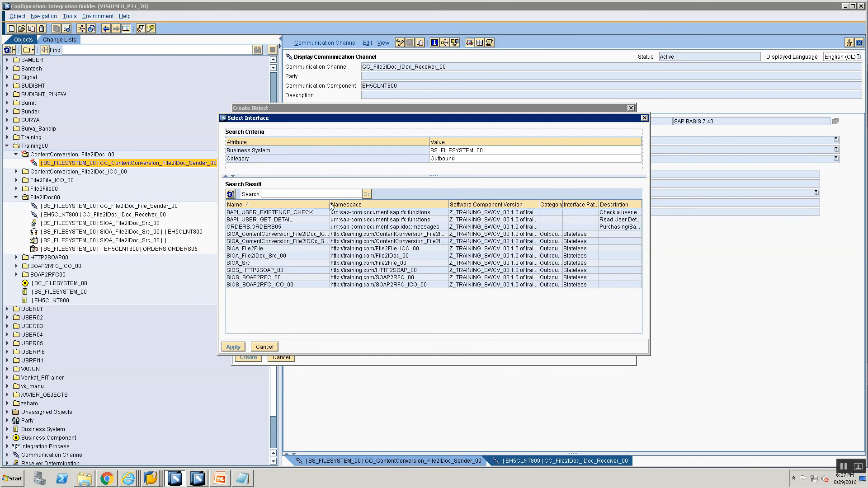
left_click_drag(329, 205, 371, 204)
left_click(249, 241)
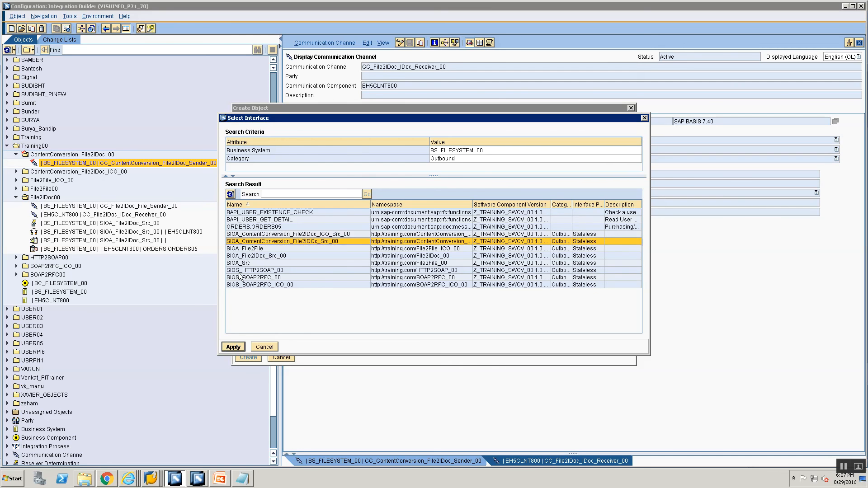
left_click(233, 347)
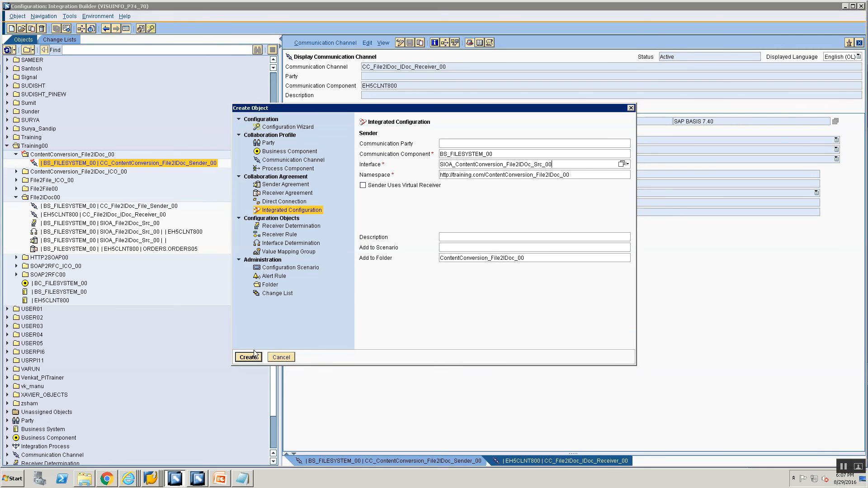
left_click(254, 351)
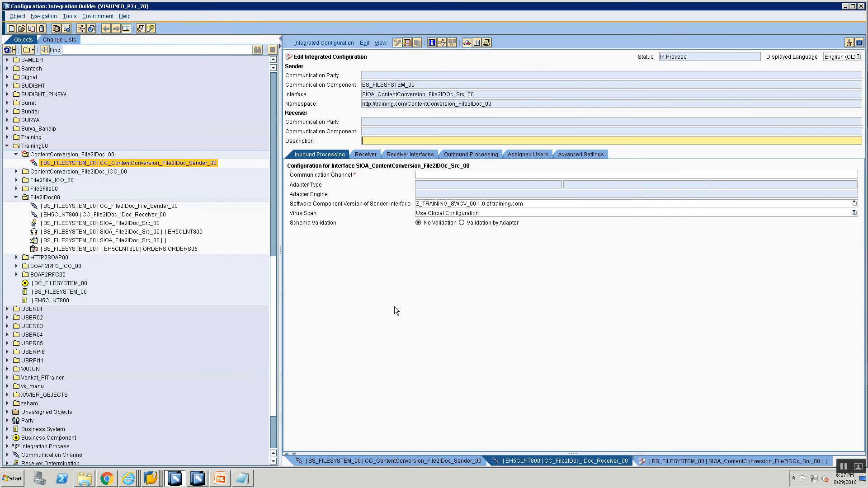
left_click(859, 42)
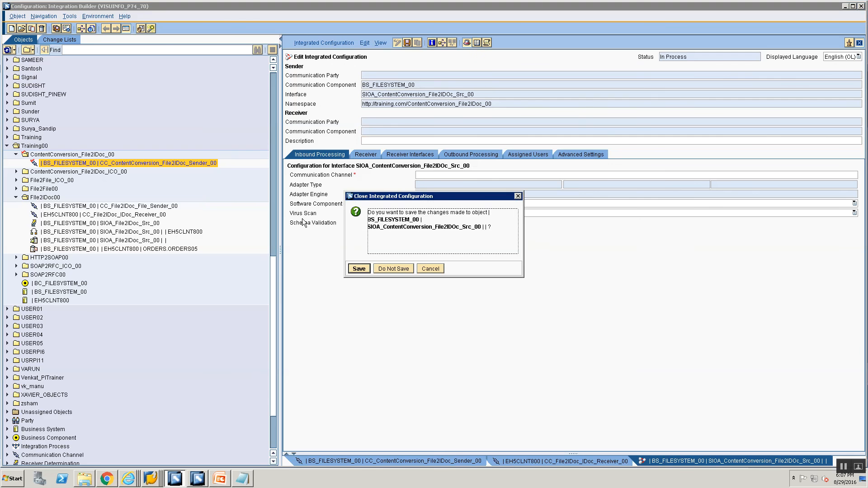
left_click(395, 269)
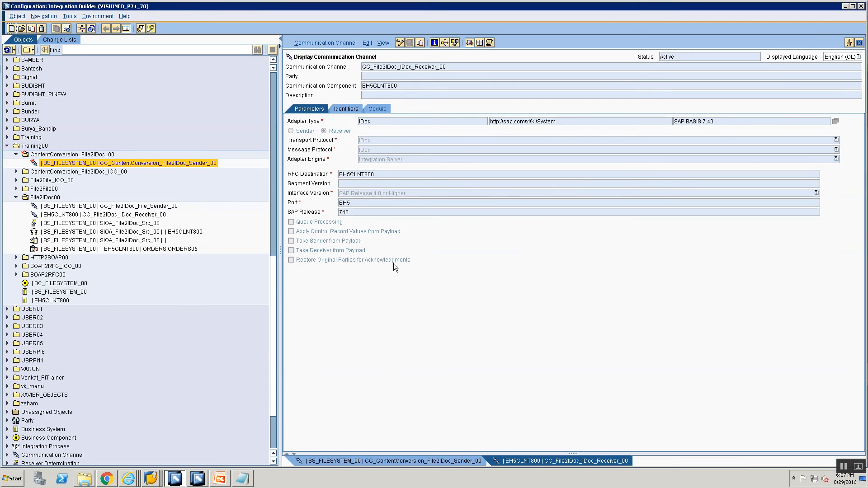
- Create a sender agreement from the sender channel's object for interface SIOA_ContentConversion_File2IDoc_Src_00 of BS_FILESYSTEM_00
left_click(145, 164)
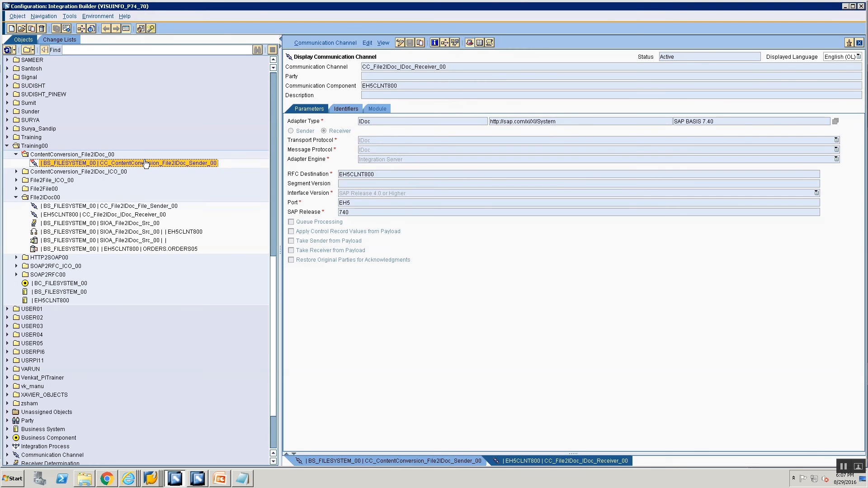
right_click(145, 164)
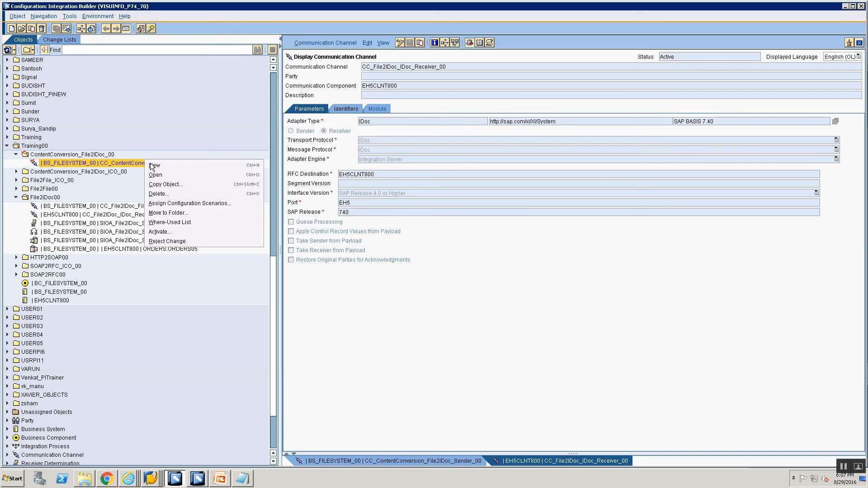
left_click(150, 163)
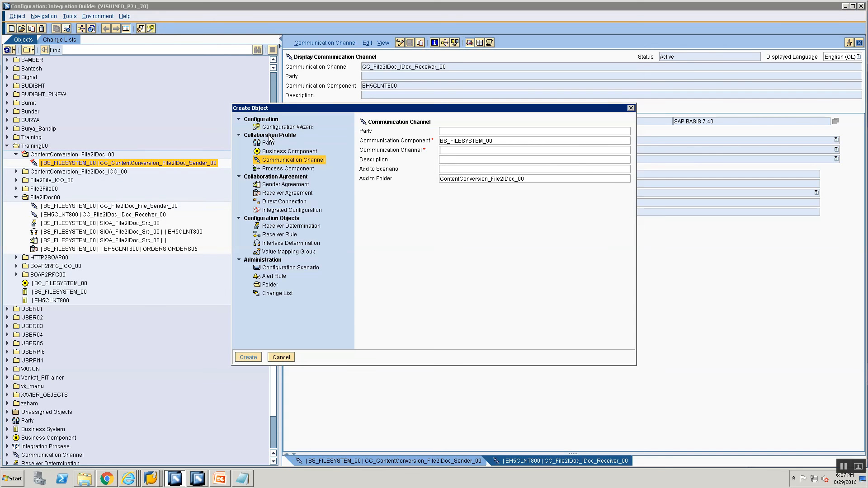
left_click(284, 184)
left_click(483, 163)
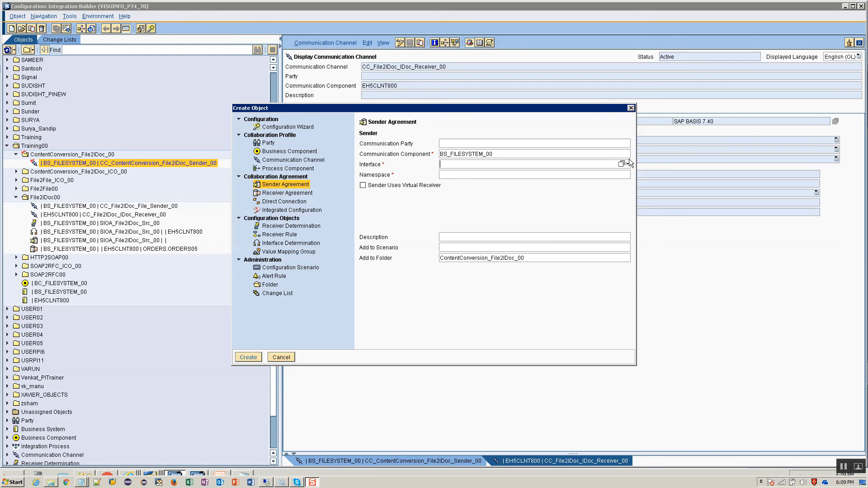
left_click(621, 164)
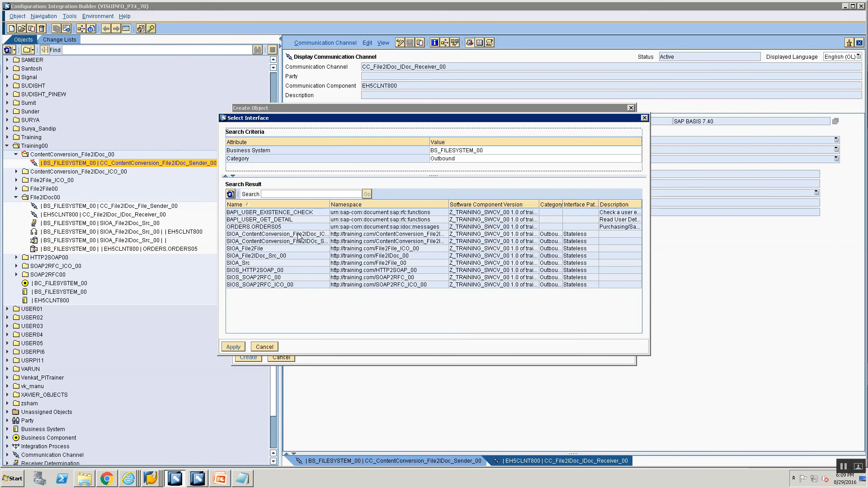
left_click(294, 242)
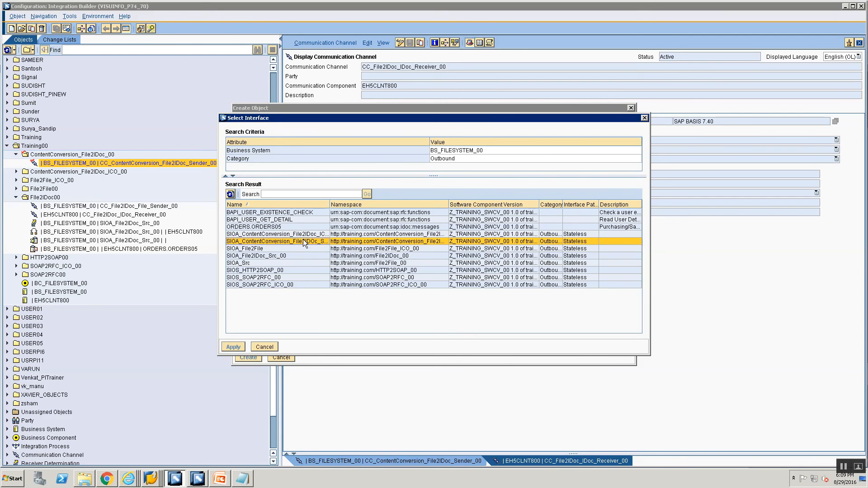
left_click_drag(330, 204, 354, 204)
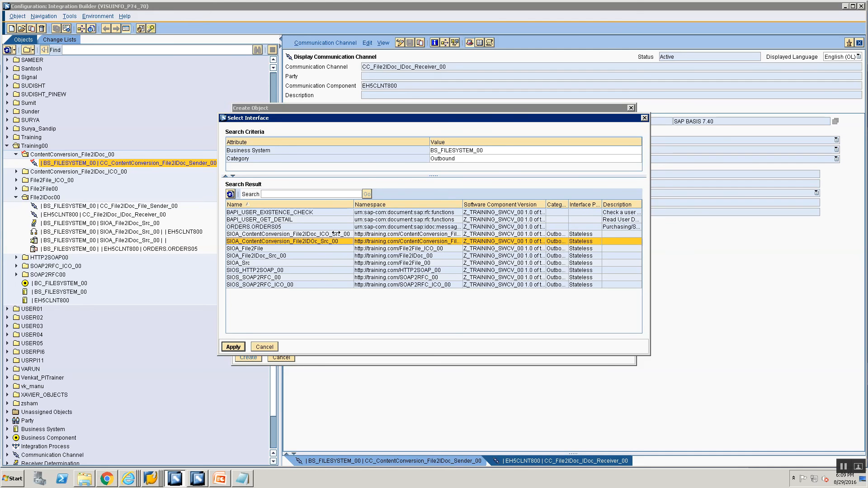
left_click(238, 346)
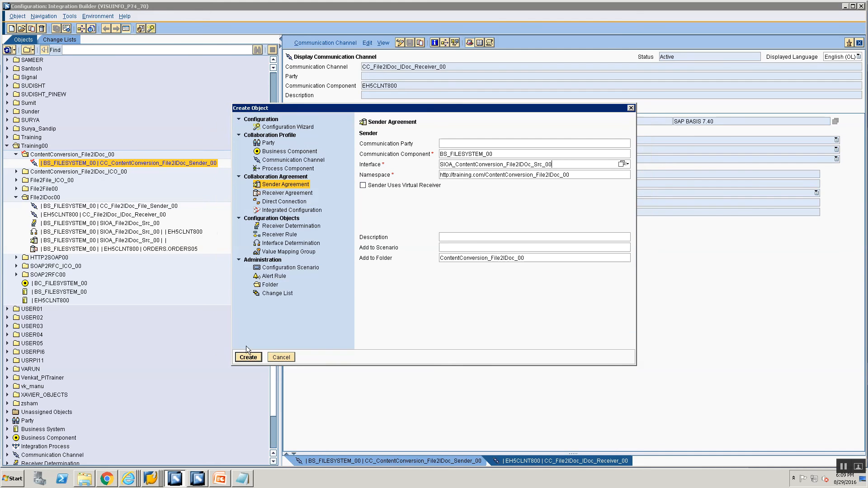
key("Return")
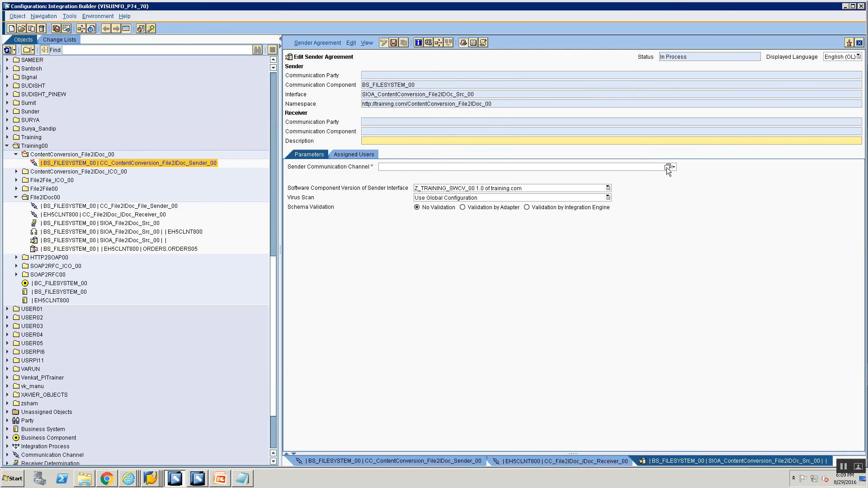
- Assign sender channel CC_ContentConversion_File2IDoc_Sender_00 to the sender agreement and save it
left_click(667, 167)
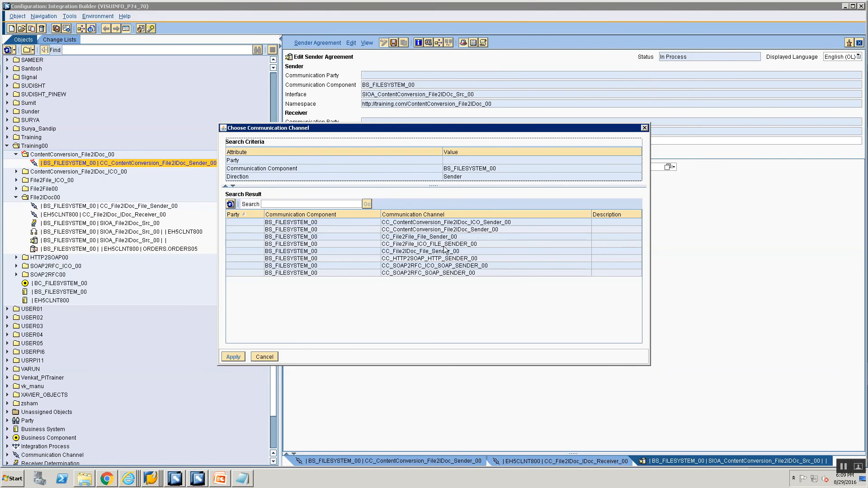
left_click(453, 230)
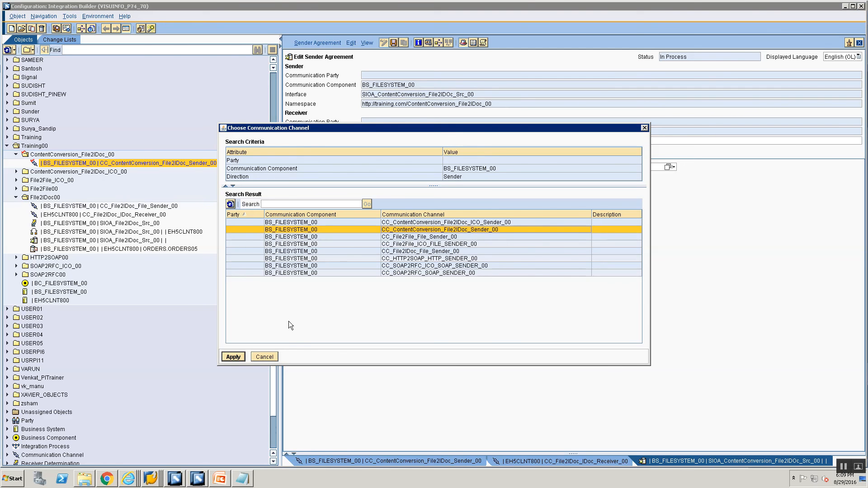
left_click(240, 359)
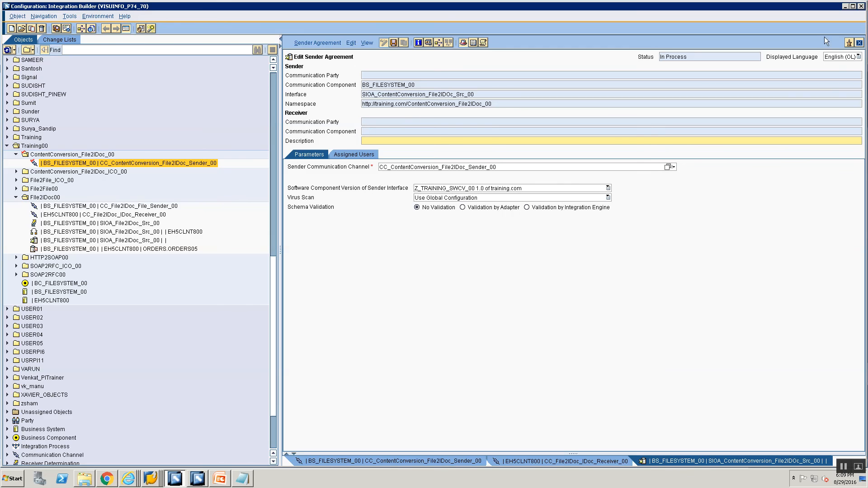
left_click(393, 42)
- Create a receiver determination for BS_FILESYSTEM_00 and interface SIOA_ContentConversion_File2IDoc_Src_00 from the new sender agreement
right_click(121, 173)
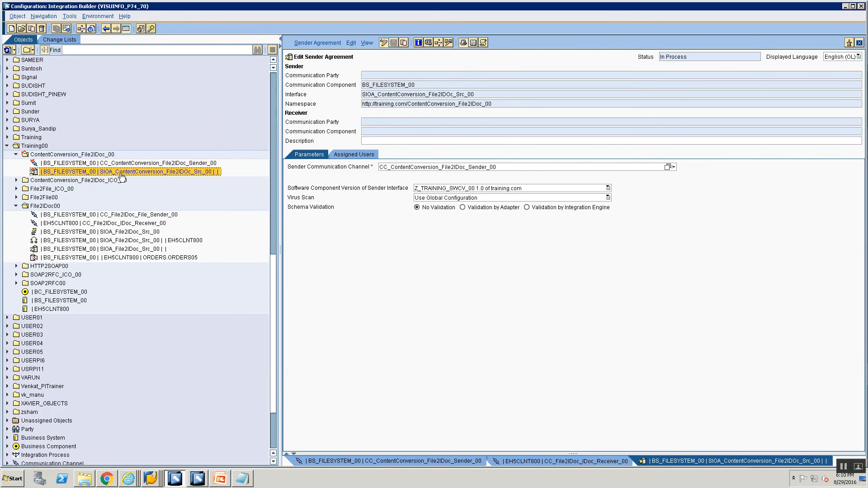
left_click(128, 179)
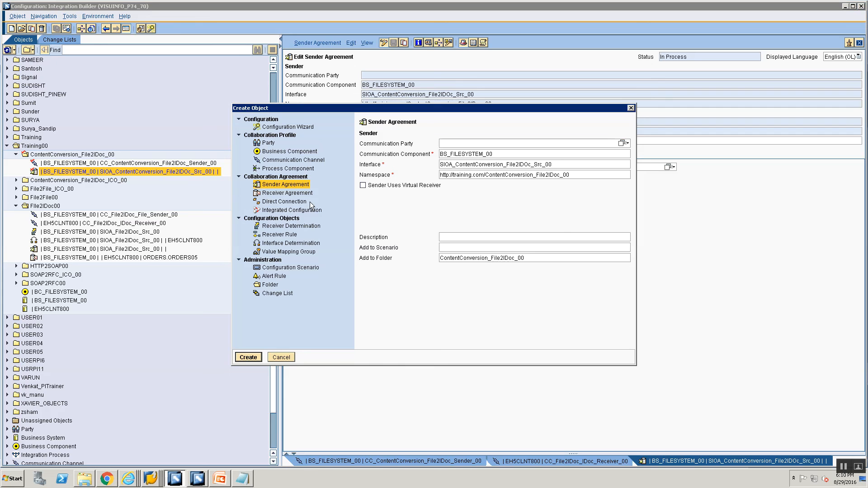
left_click(289, 226)
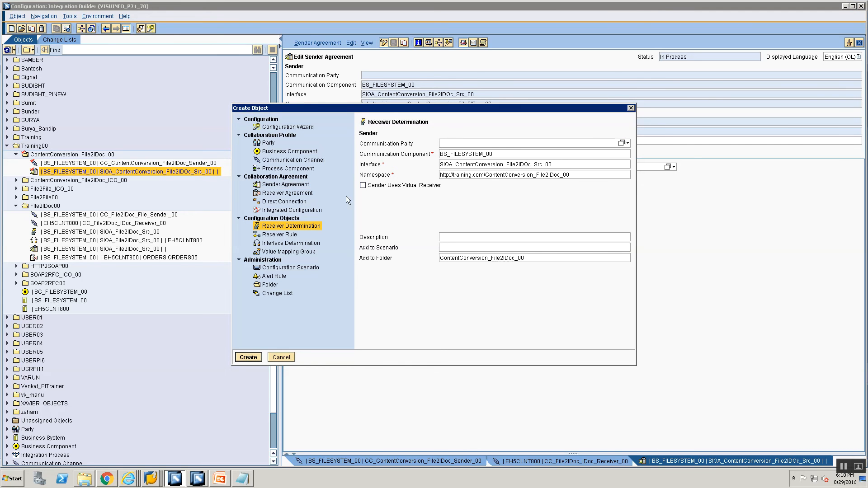
left_click(548, 165)
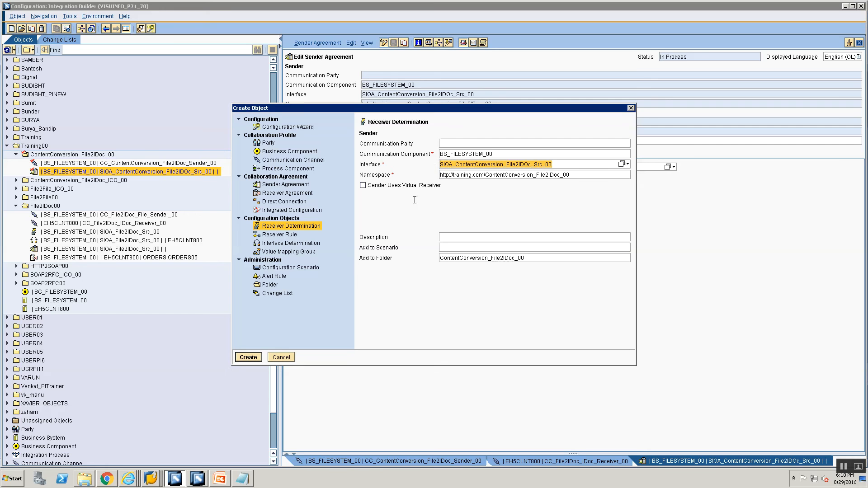
left_click(241, 357)
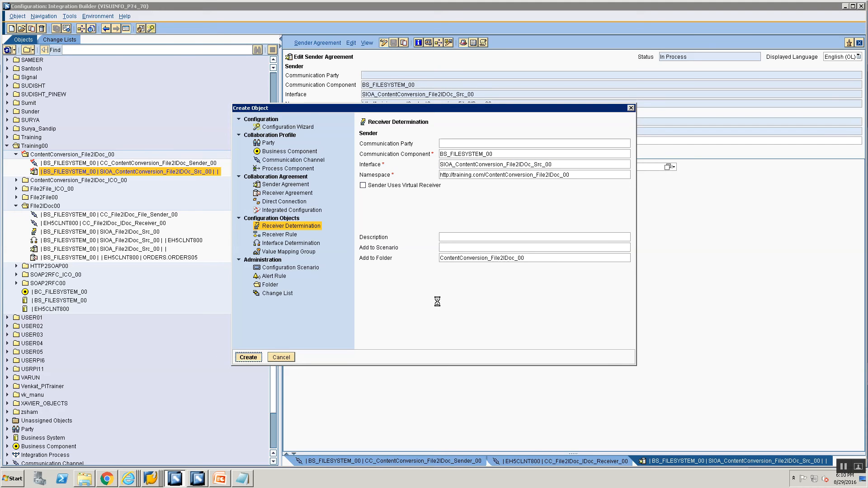
- Add EH5CLNT800 as the configured receiver communication component and save the receiver determination
left_click(750, 217)
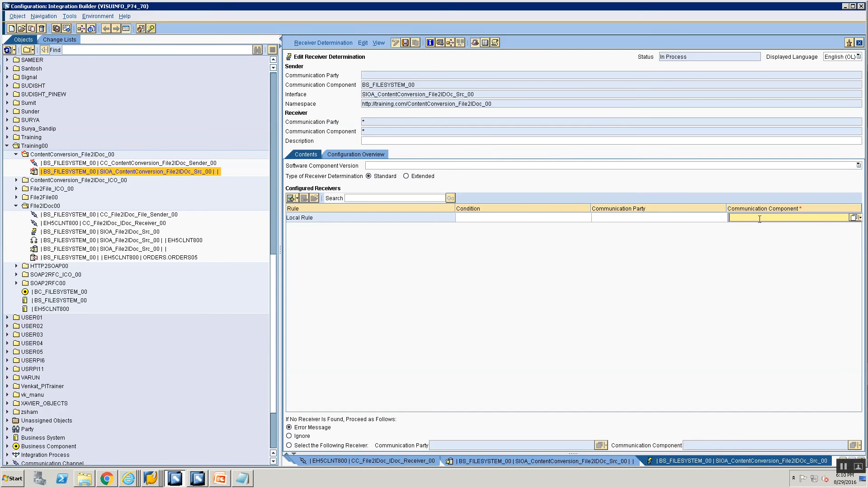
type("EH5CLNT800")
key("ctrl+s")
- In the configuration overview, create a new specific interface determination for receiver EH5CLNT800 and the source interface
left_click(362, 156)
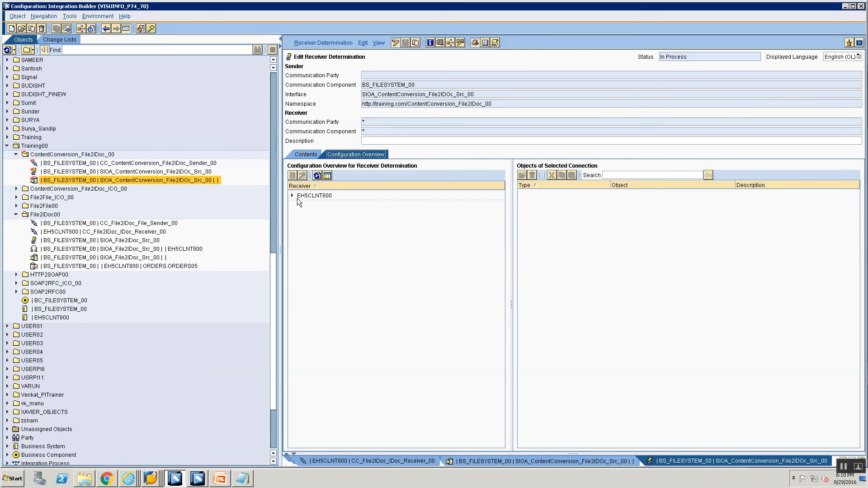
left_click(291, 196)
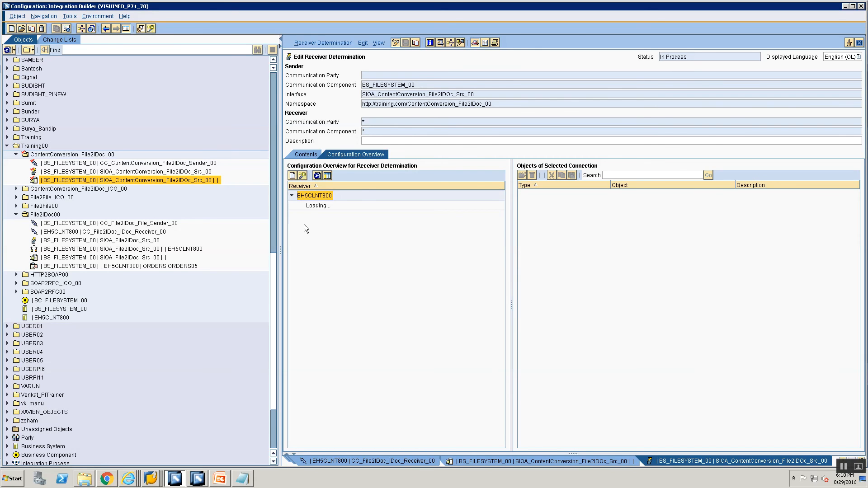
left_click(319, 205)
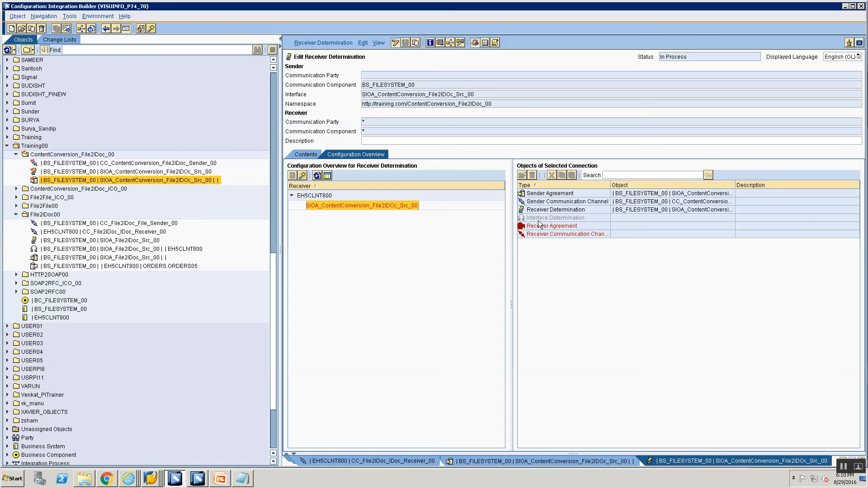
left_click(538, 218)
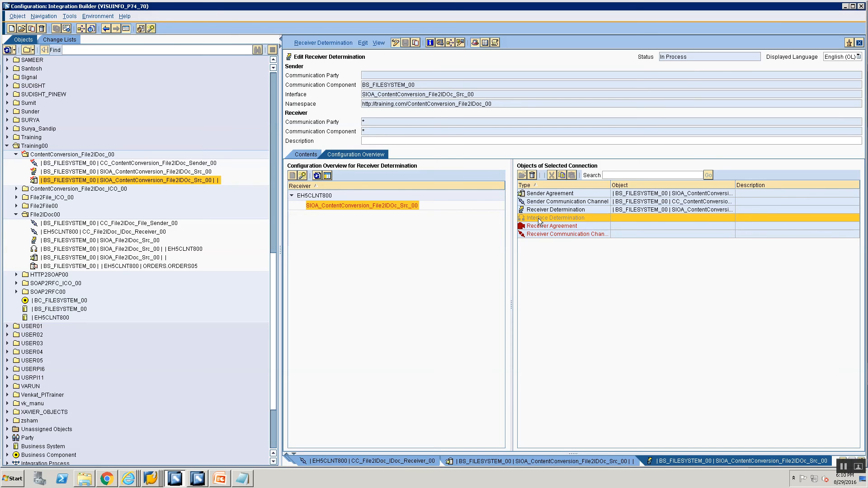
right_click(538, 218)
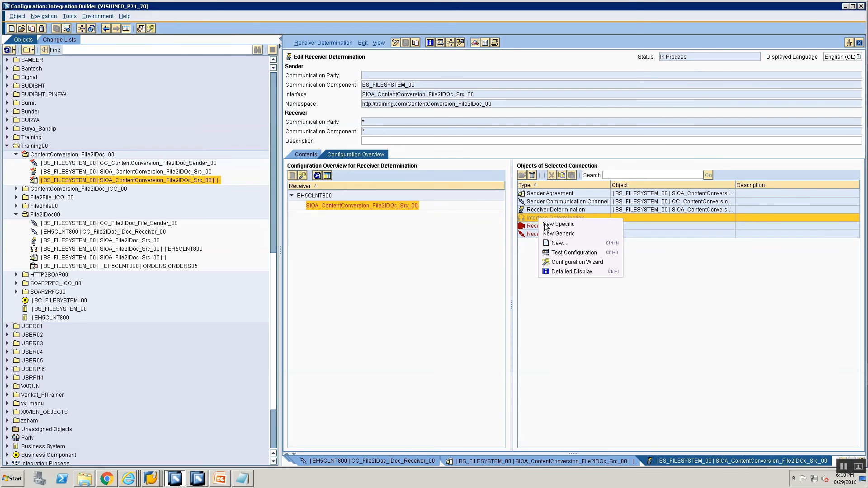
left_click(548, 224)
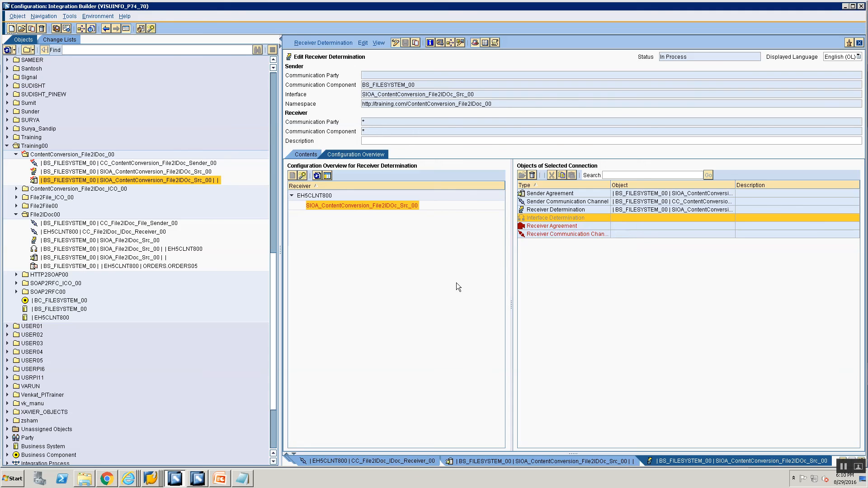
- Set the interface determination's operation mapping to OM_ContentConversion_File2IDoc_00, then save and close it
left_click(470, 209)
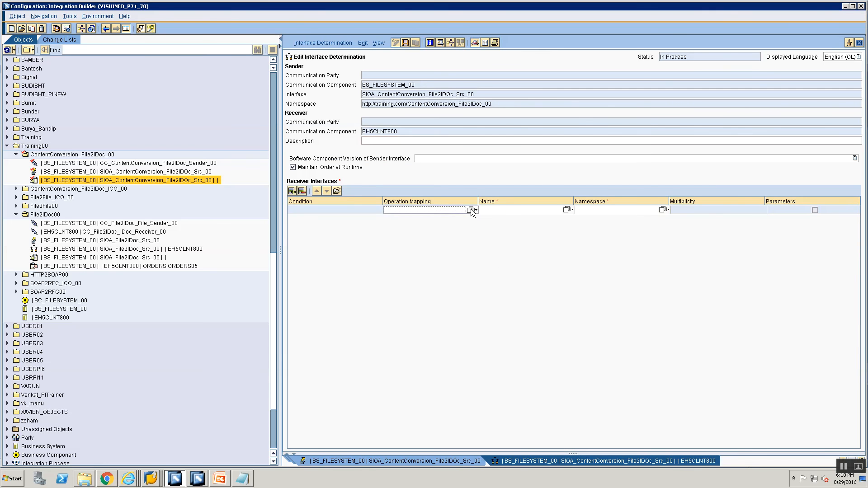
left_click(253, 212)
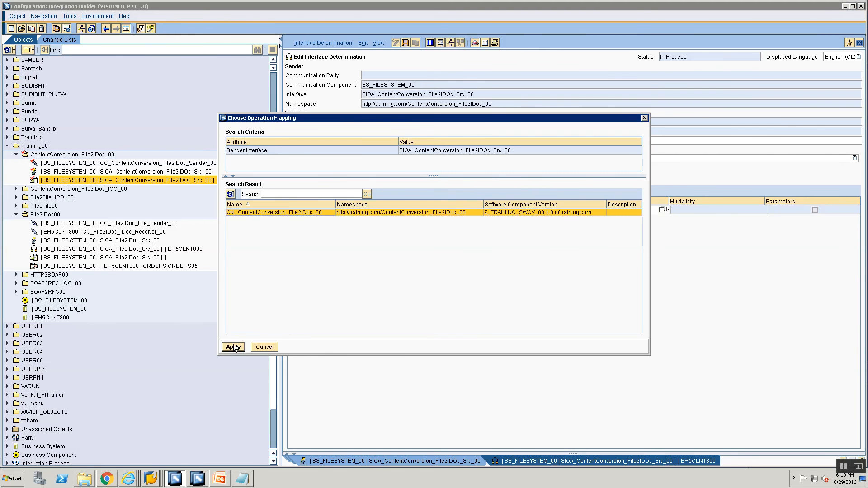
left_click(233, 346)
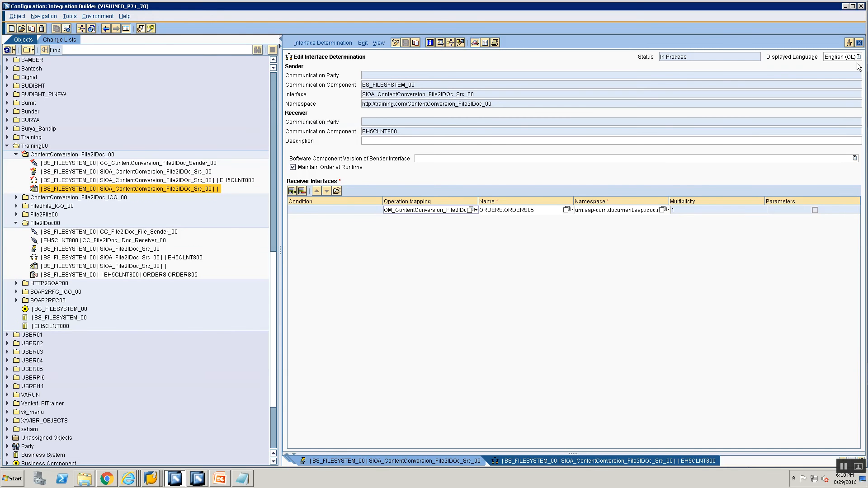
left_click(859, 43)
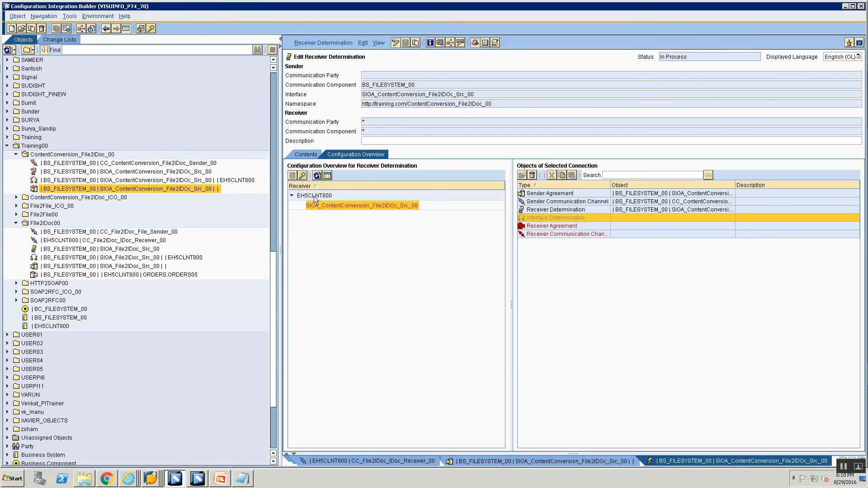
- Refresh the configuration overview, inspect the objects for receiver interface ORDERS.ORDERS05, and open its receiver agreement
left_click(317, 176)
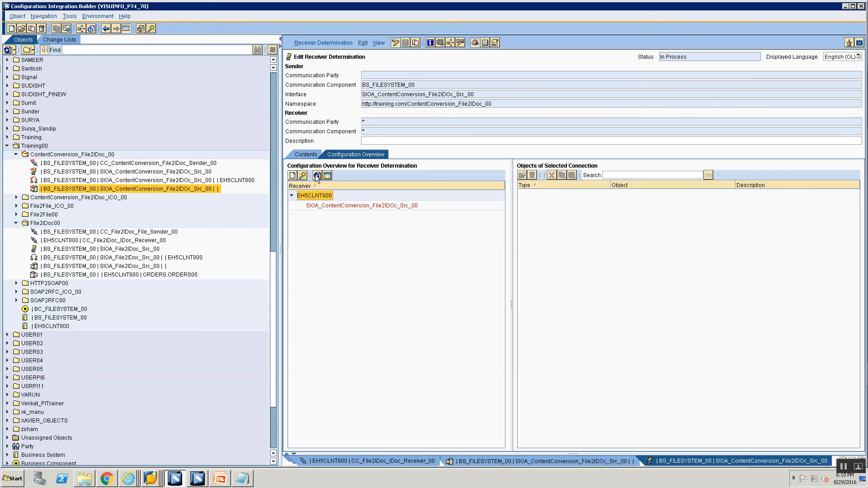
left_click(317, 176)
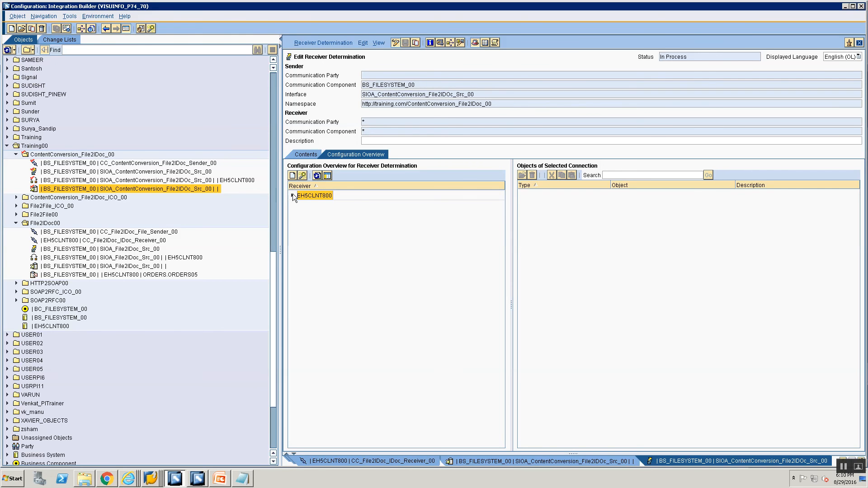
left_click(292, 195)
left_click(313, 207)
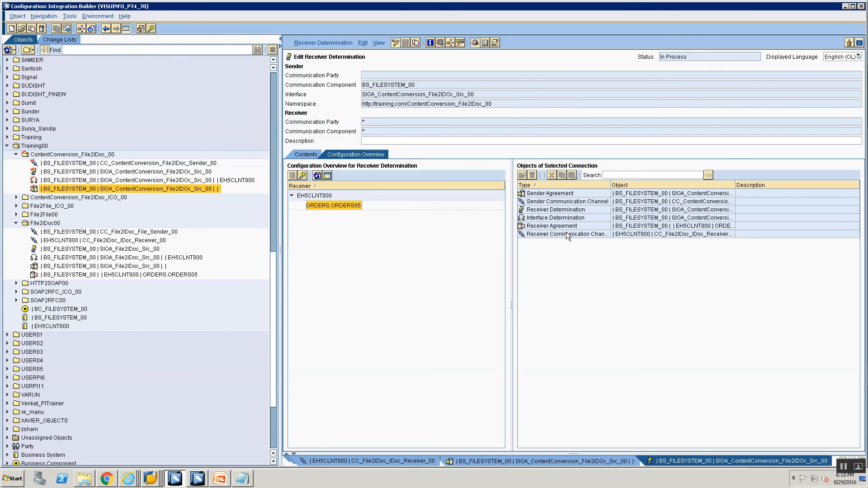
left_click(644, 234)
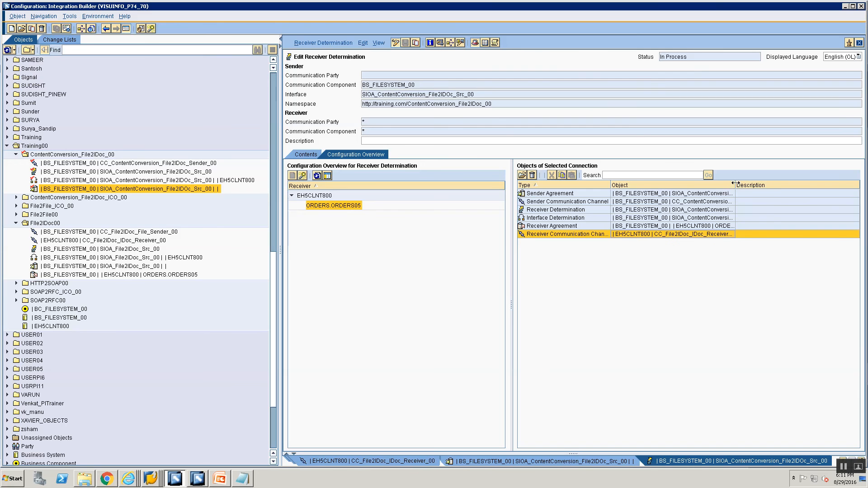
left_click_drag(736, 185, 805, 186)
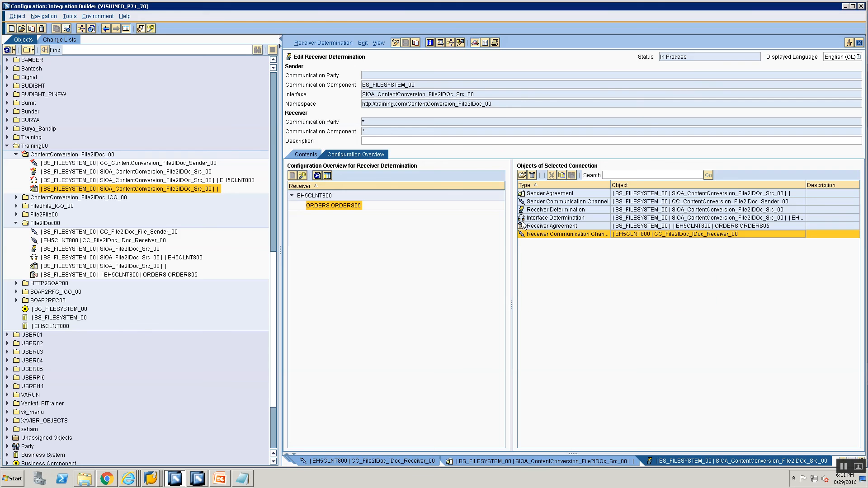
double_click(619, 225)
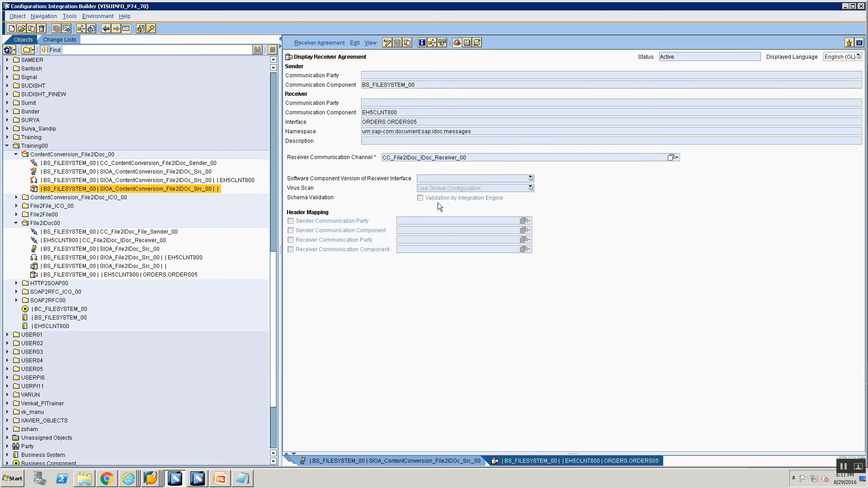
- Activate the standard change list of user userpi15
left_click(55, 40)
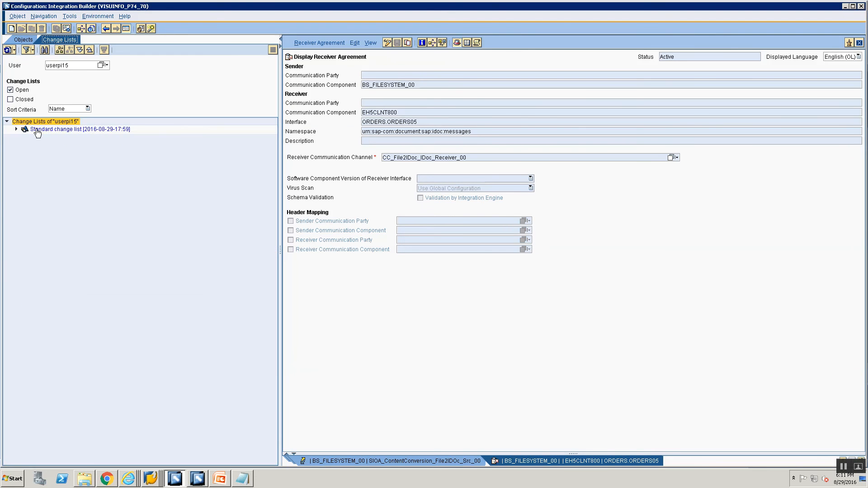
right_click(36, 129)
left_click(45, 141)
left_click(340, 326)
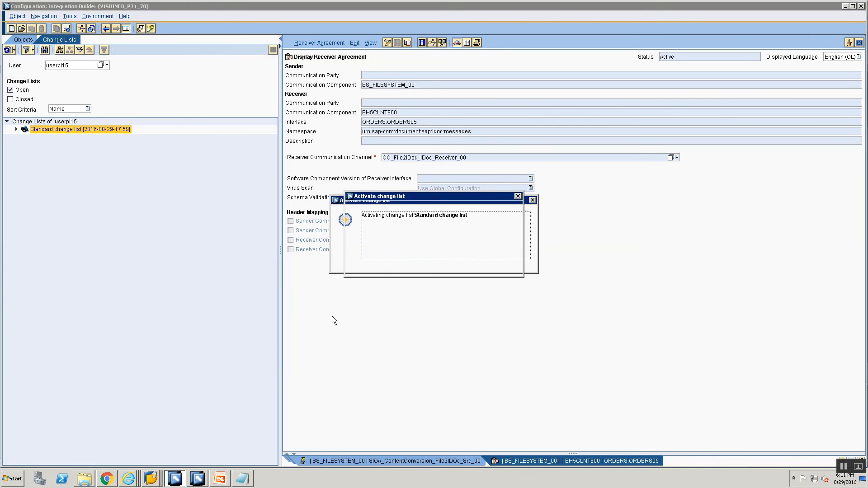
key("Return")
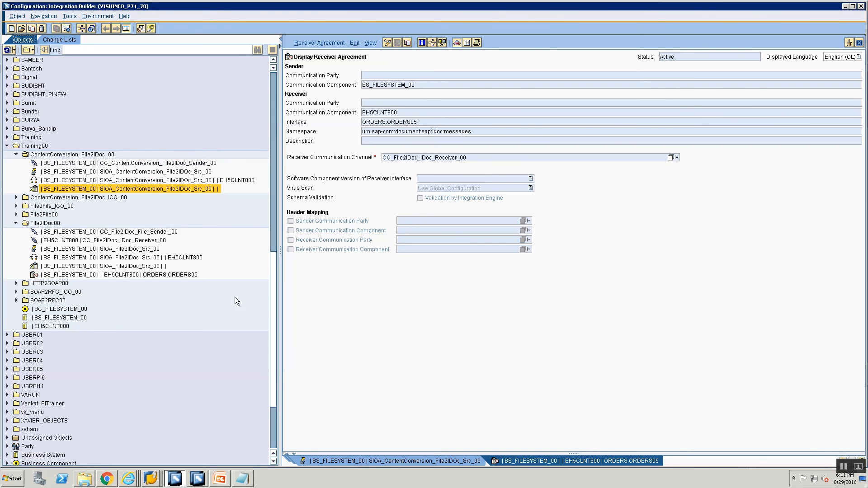
- Open the File2IDoc_ICO.csv test file from the Training folder in Notepad
left_click(224, 480)
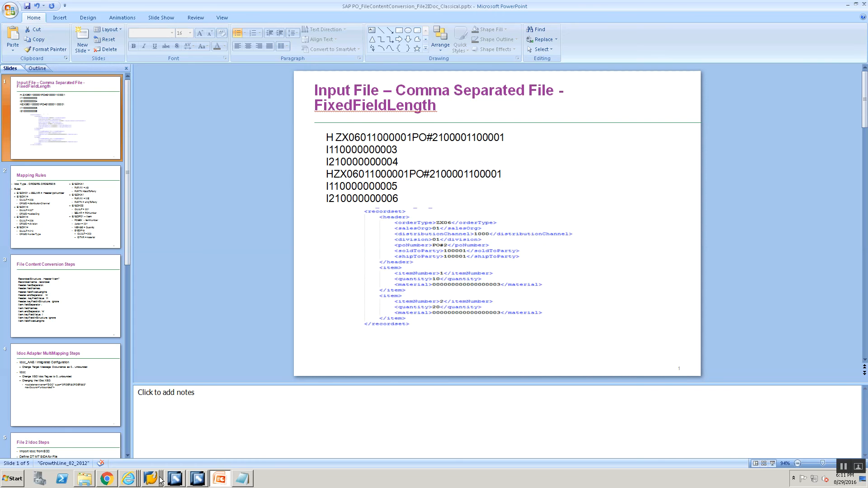
left_click(93, 474)
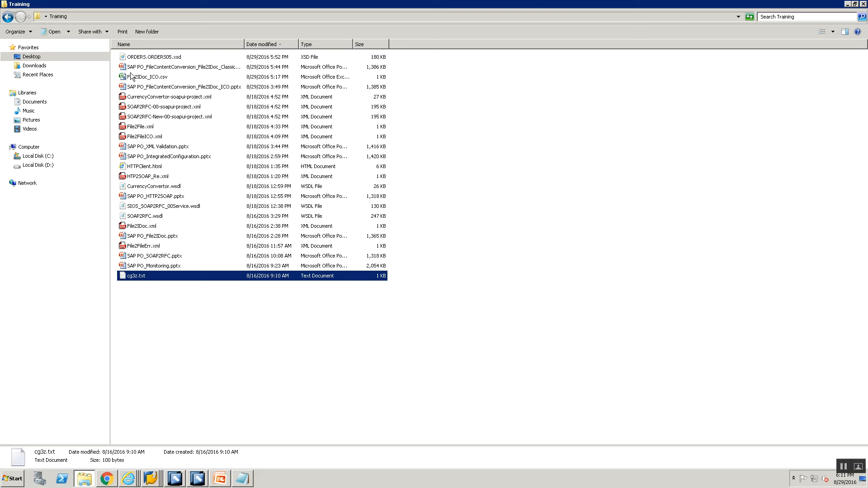
right_click(145, 77)
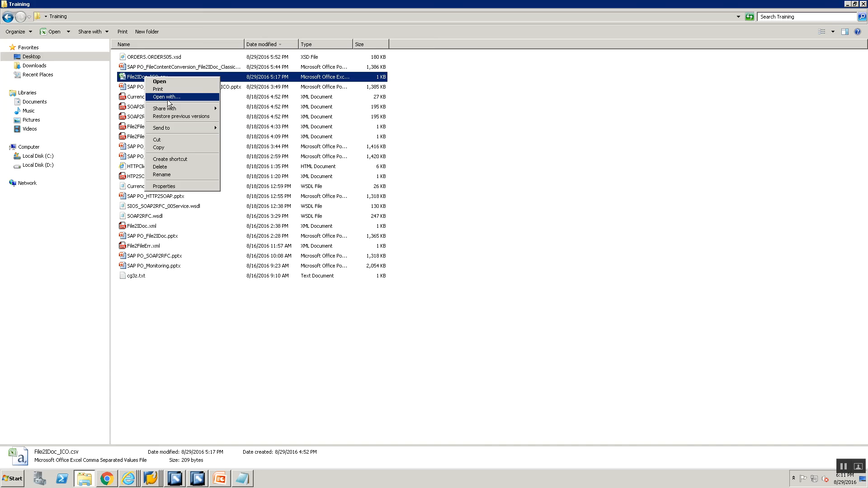
left_click(167, 96)
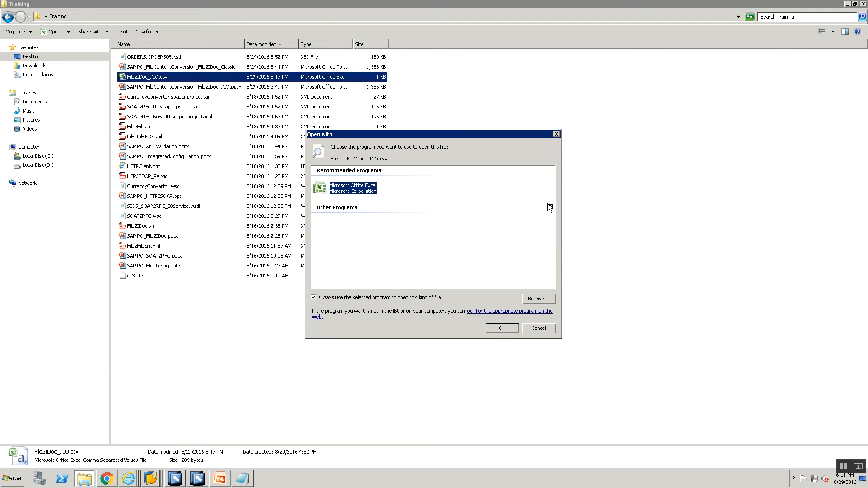
left_click(549, 208)
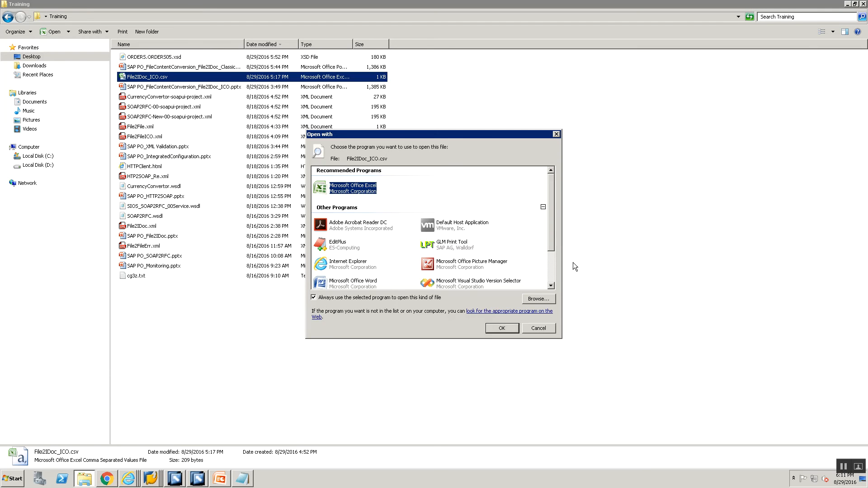
left_click(553, 262)
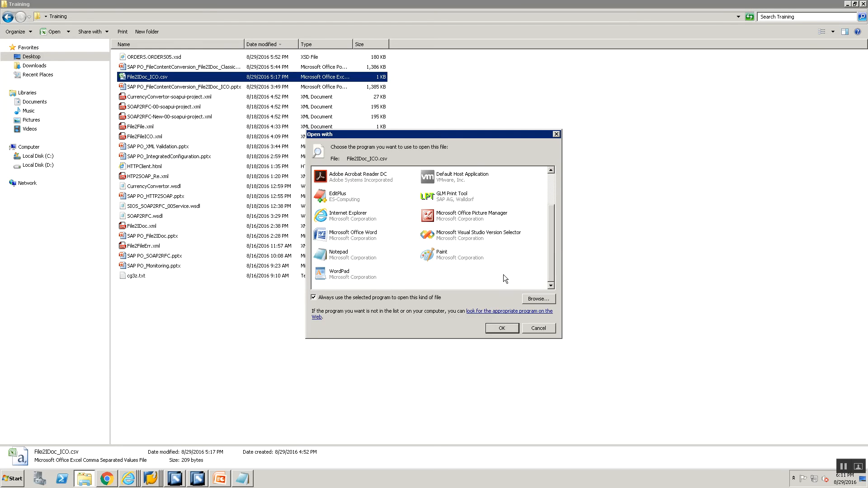
double_click(343, 250)
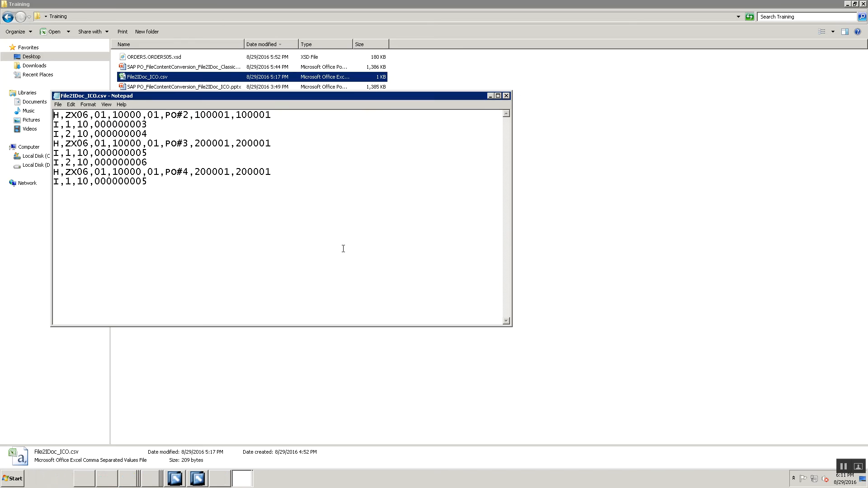
- Start saving the file under a new name, entering File2IDoc_Fixed.t as the file name
left_click(58, 104)
left_click(71, 136)
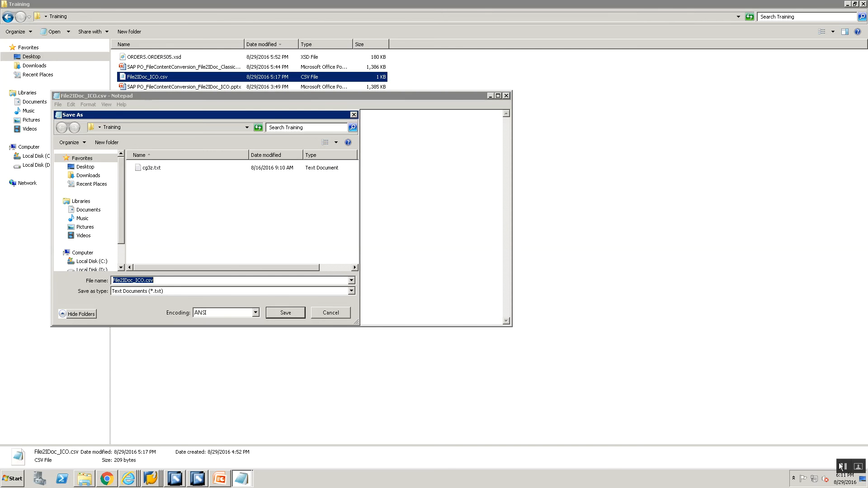
left_click(136, 280)
key("BackSpace")
key("BackSpace")
key("BackSpace")
key("BackSpace")
key("BackSpace")
key("BackSpace")
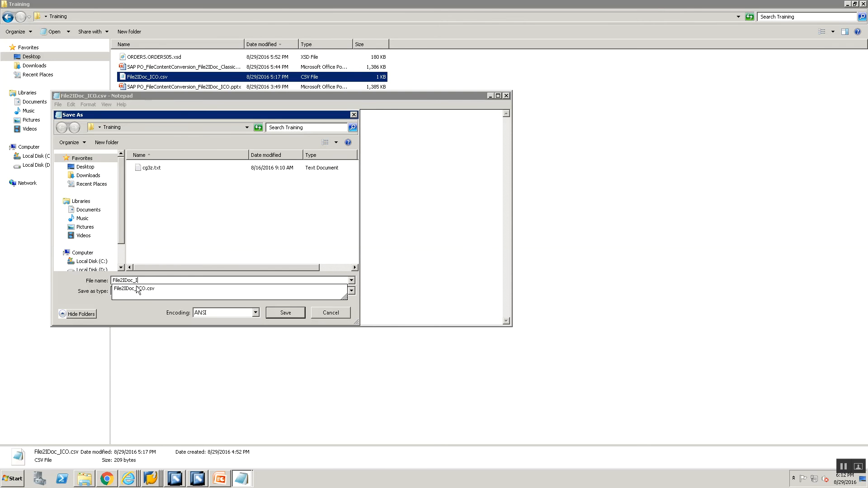
type("Fixed.txt")
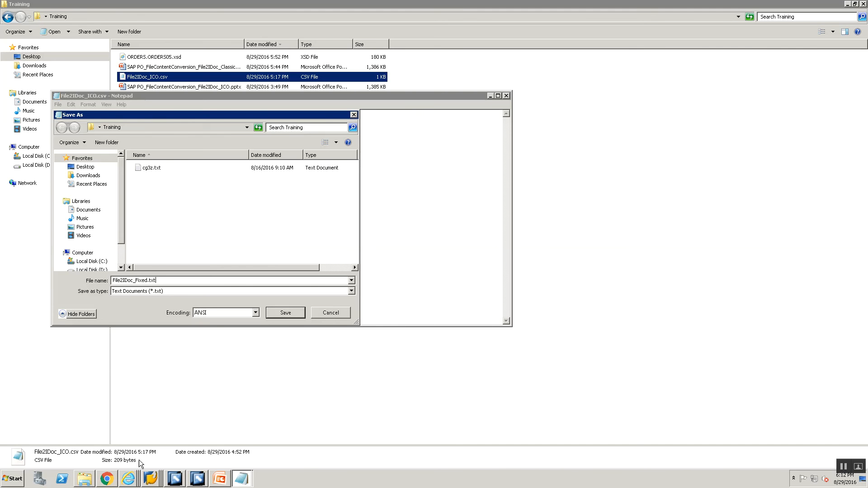
left_click(175, 479)
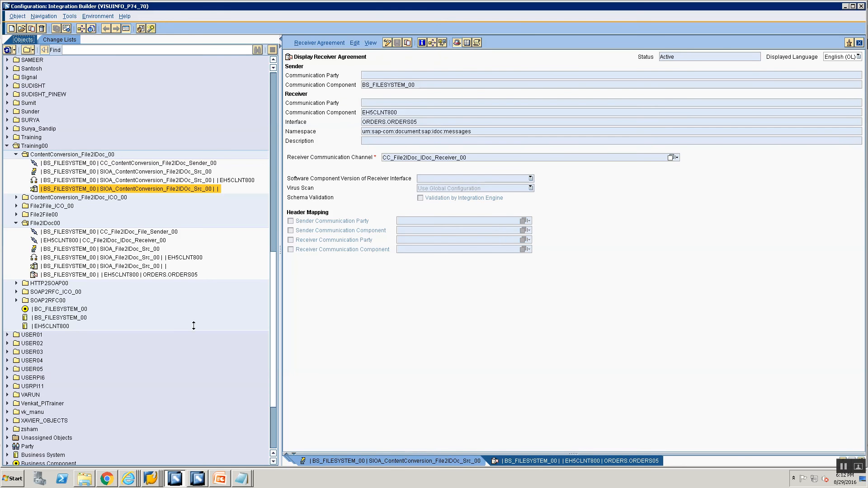
- Copy the file name from the sender channel CC_ContentConversion_File2IDoc_Sender_00 and save the Notepad file as File2IDoc_Classical.txt
double_click(132, 164)
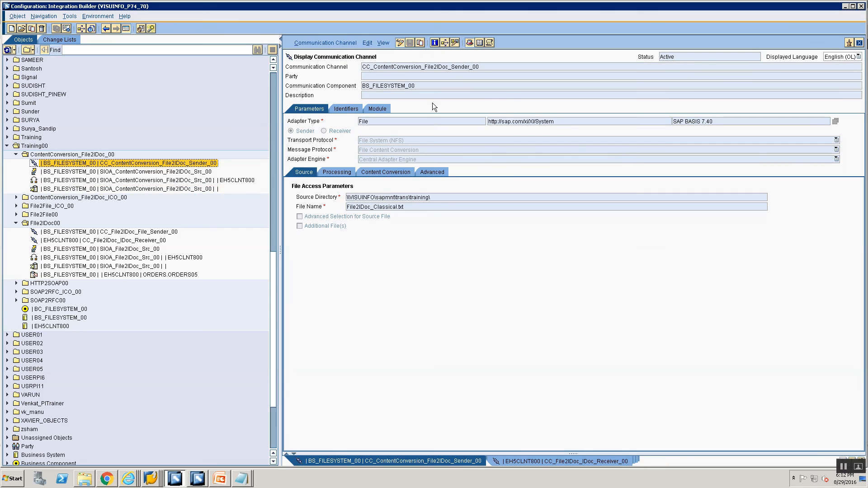
left_click_drag(422, 207, 210, 195)
key("ctrl+c")
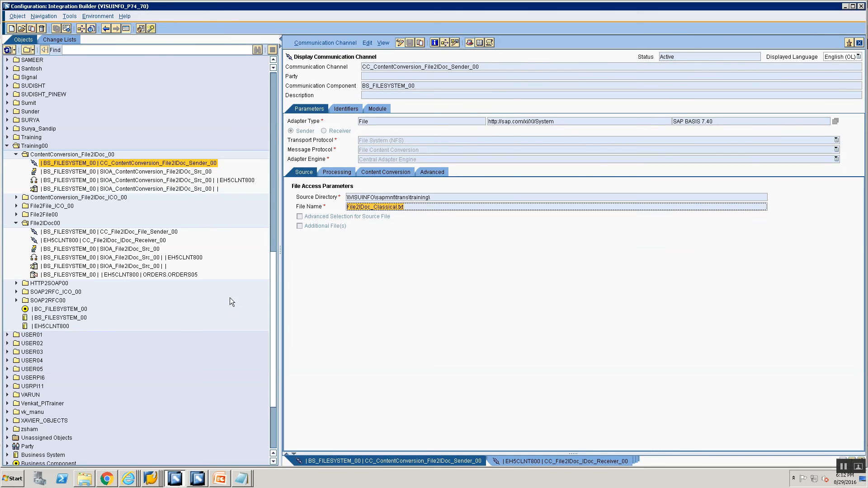
key("alt+Tab")
key("ctrl+v")
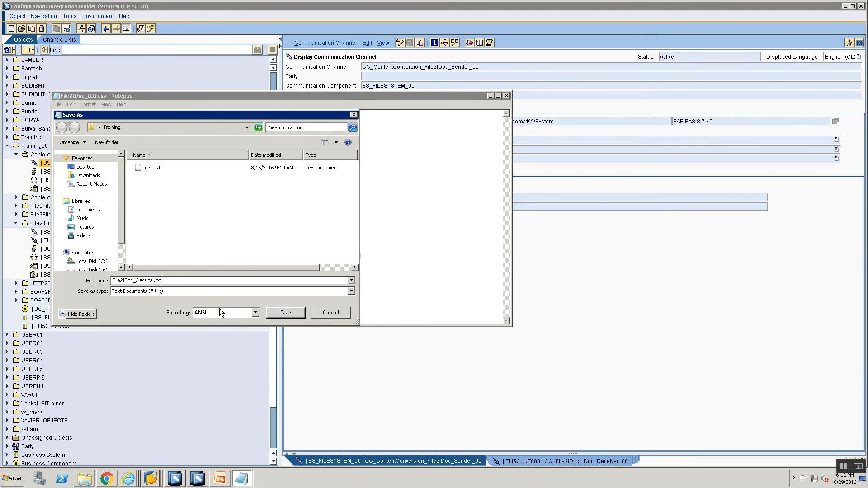
left_click(269, 312)
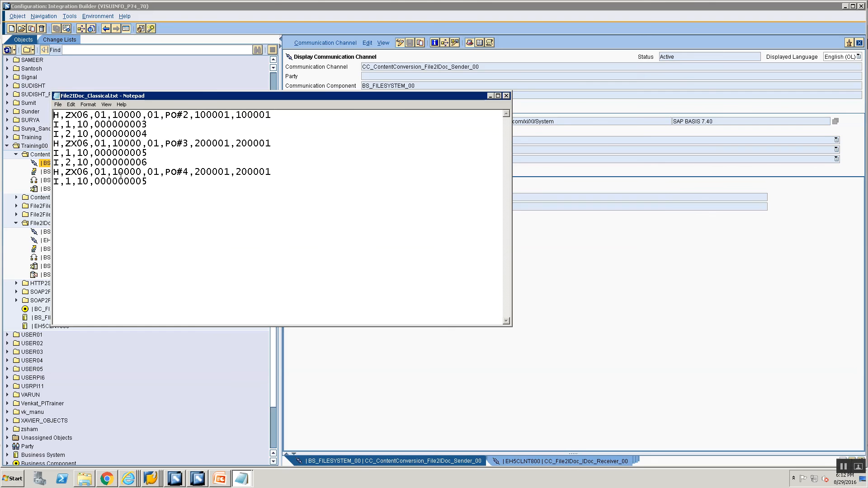
- Remove every comma from the file with Replace All, leaving the replacement empty
key("ctrl+h")
type(",")
key("Tab")
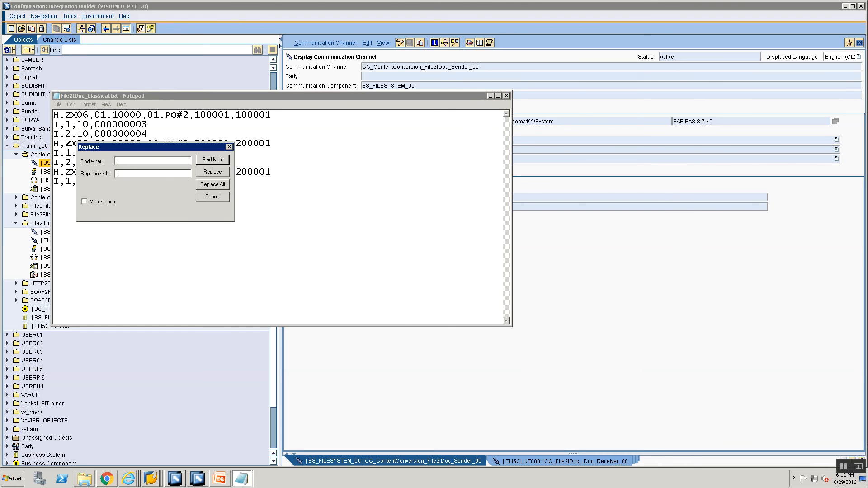
left_click(212, 185)
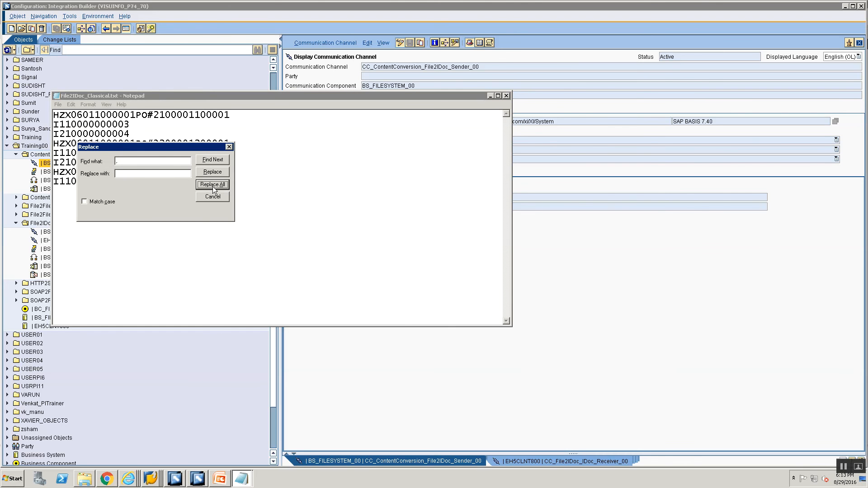
left_click(213, 196)
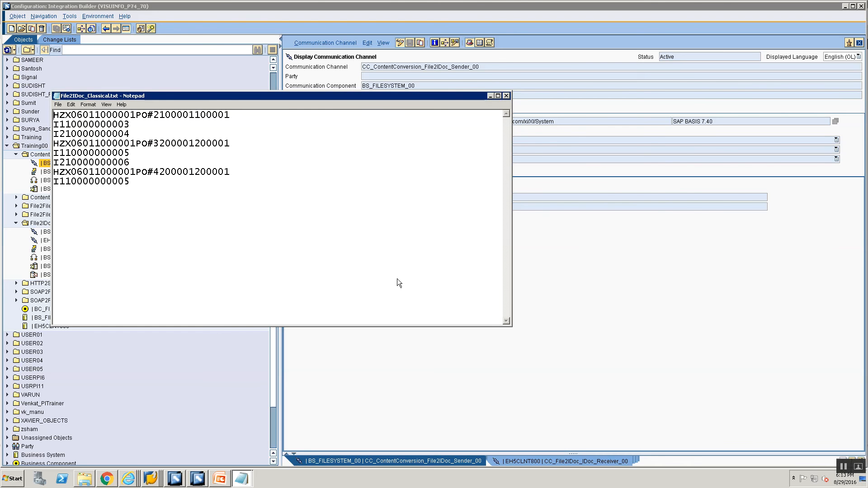
- Compare the sender channel's content conversion parameters, including field fixed lengths, with the file content
key("alt+Tab")
left_click(362, 173)
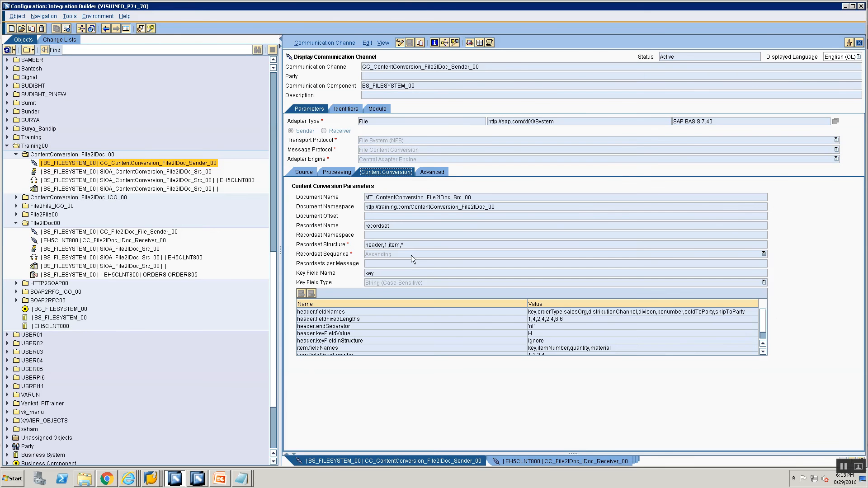
scroll(769, 328, "down", 1)
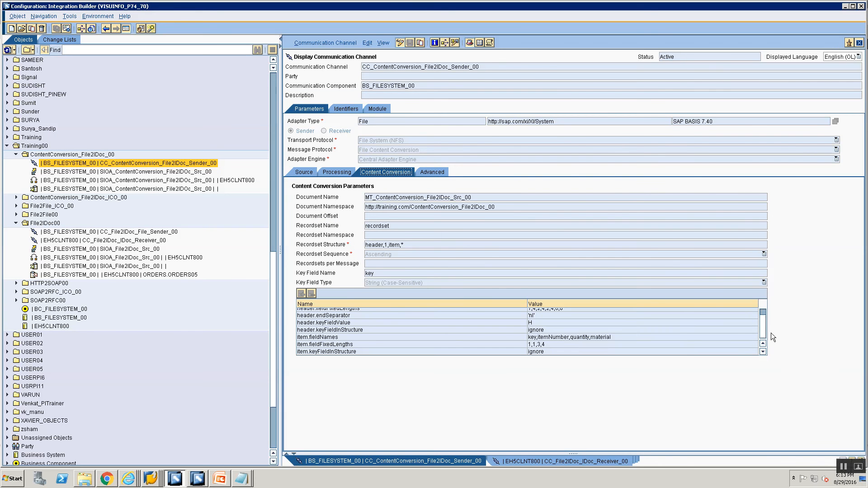
key("alt+Tab")
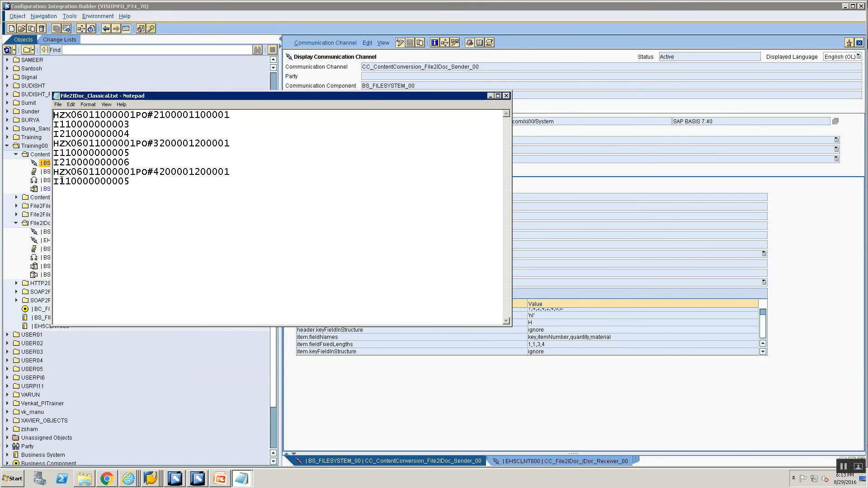
key("alt+Tab")
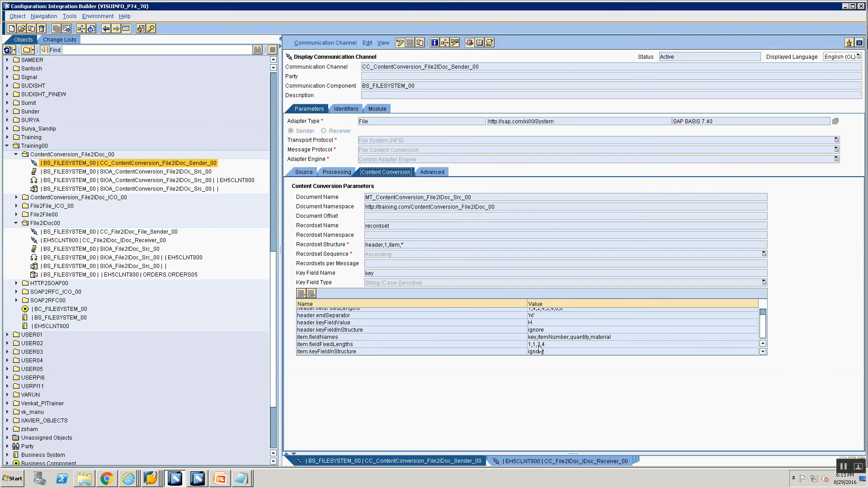
key("alt+Tab")
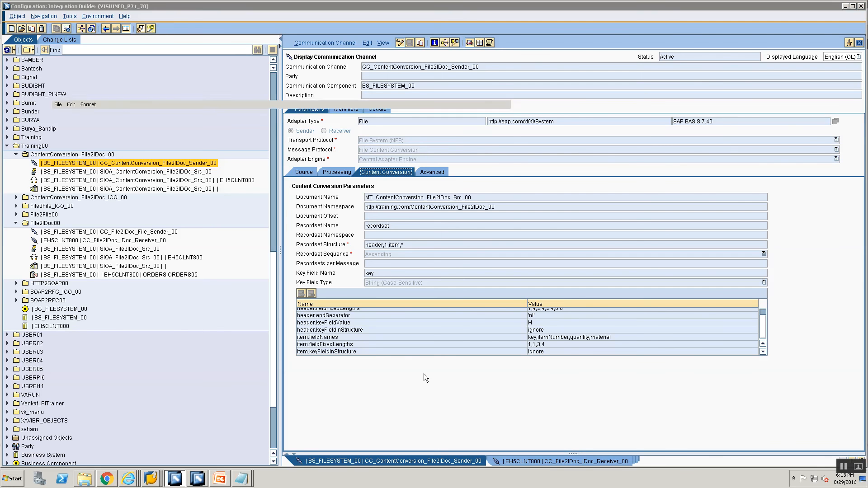
key("alt+Tab")
key("alt+Tab")
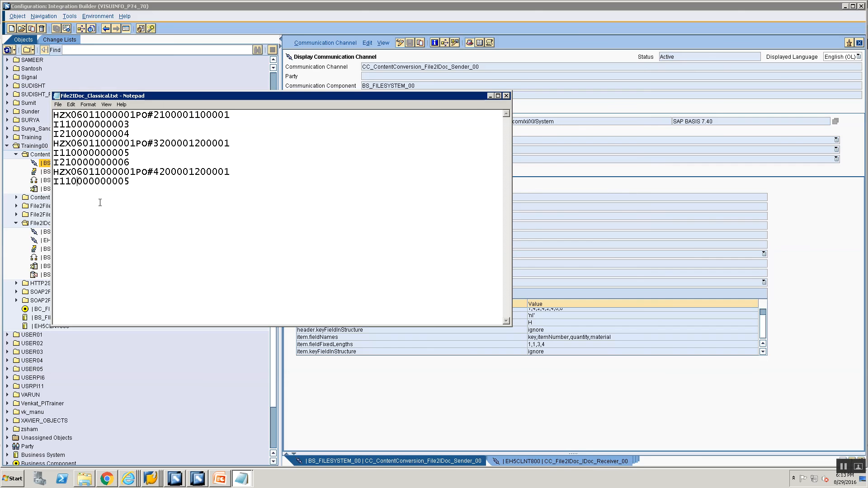
- Select characters in the last item line to check them against the item field lengths
key("shift+End")
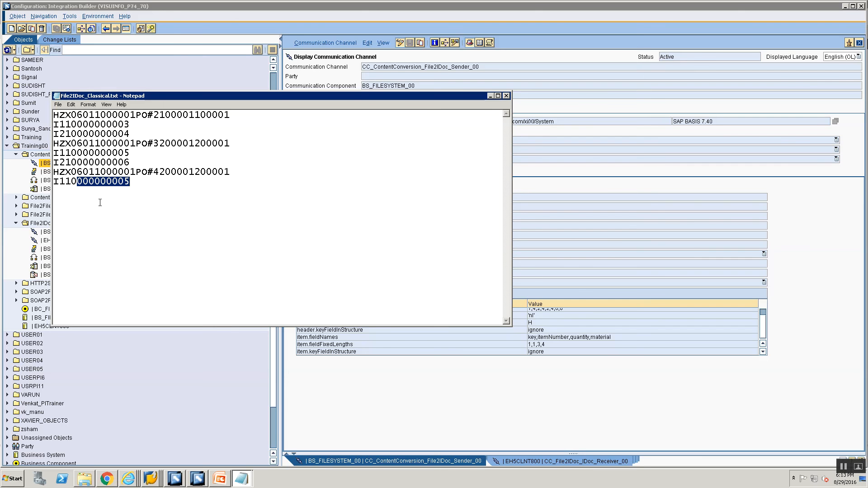
left_click(100, 203)
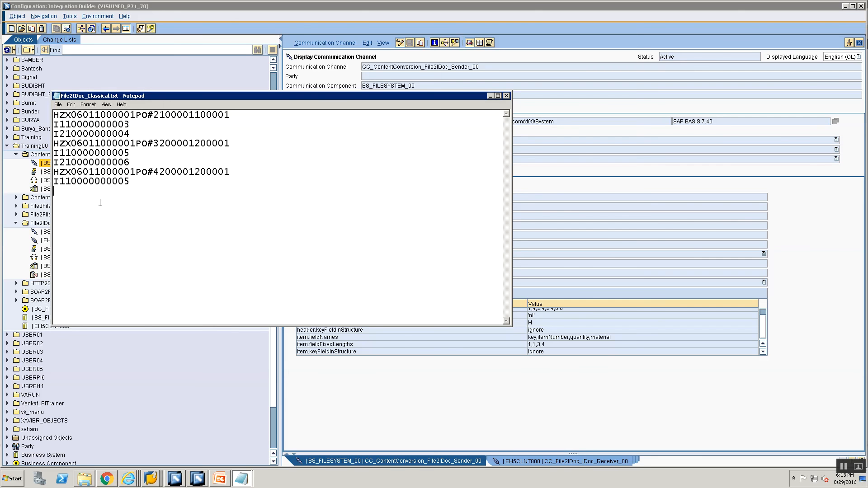
key("Up")
key("shift+Right")
key("shift+Right")
key("shift+Right")
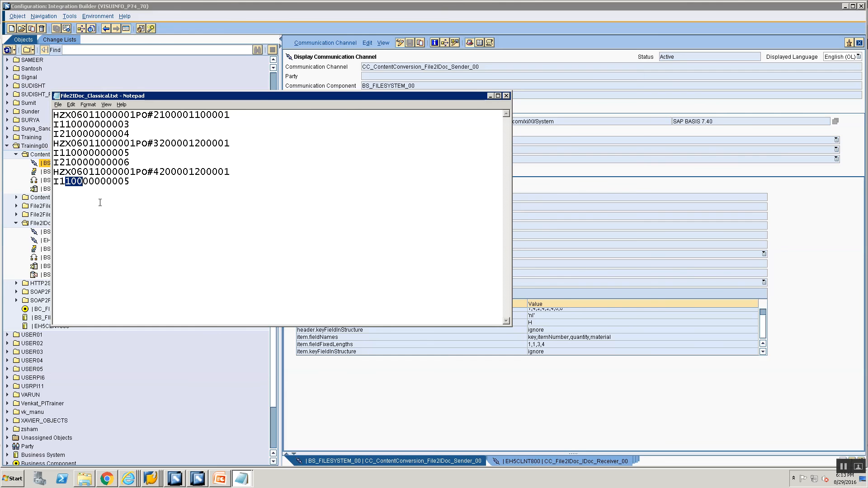
- Switch the sender channel to edit mode and set item.fieldFixedLengths to 1,1,2,4
key("alt+Tab")
key("alt+Tab")
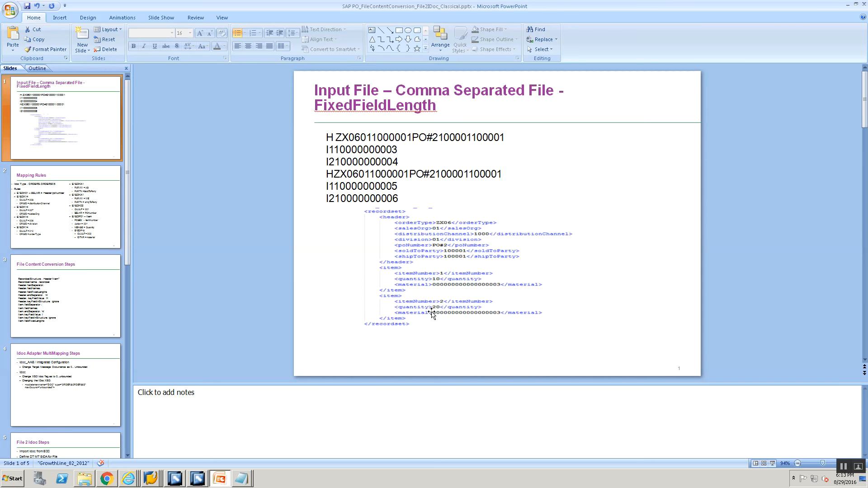
key("alt+Tab")
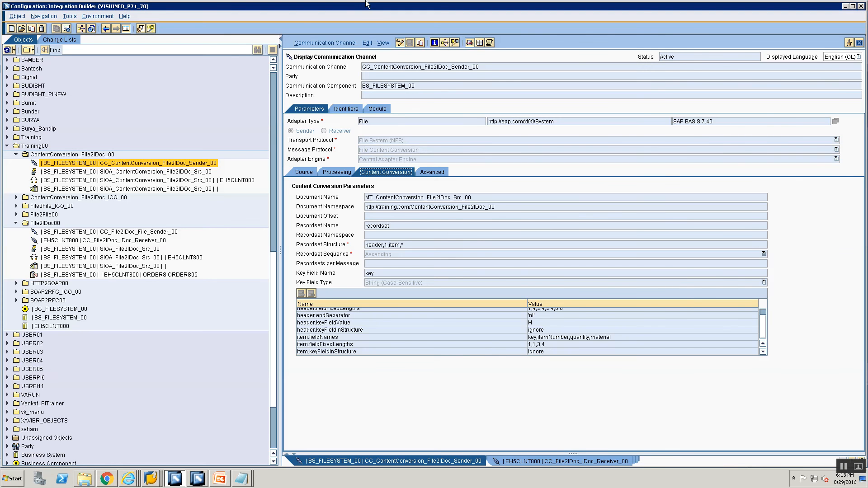
left_click(400, 42)
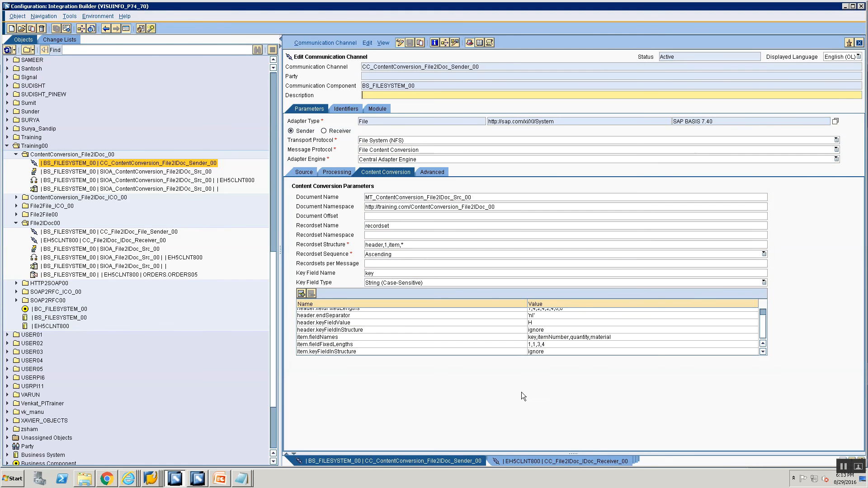
left_click(541, 345)
key("BackSpace")
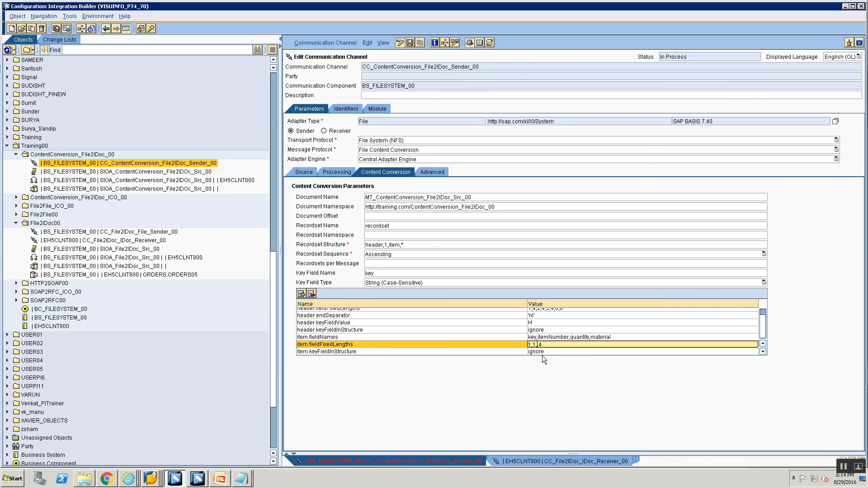
type("2,")
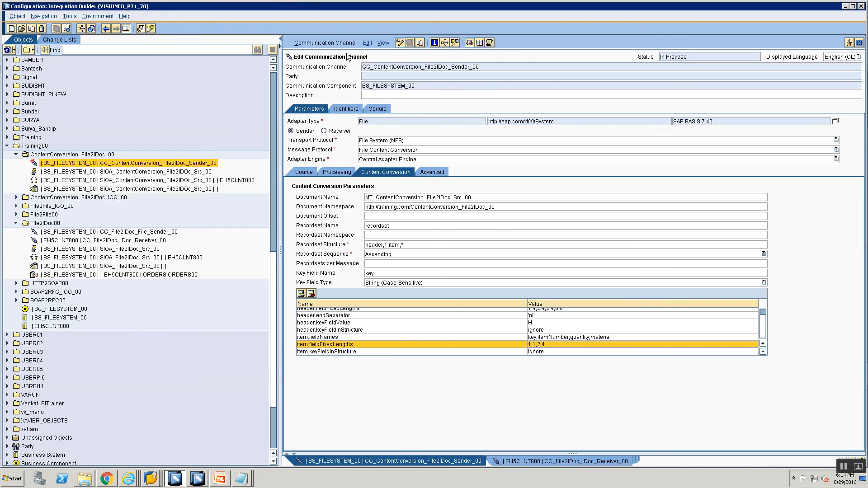
- Activate the sender communication channel and close the activation message
left_click(337, 43)
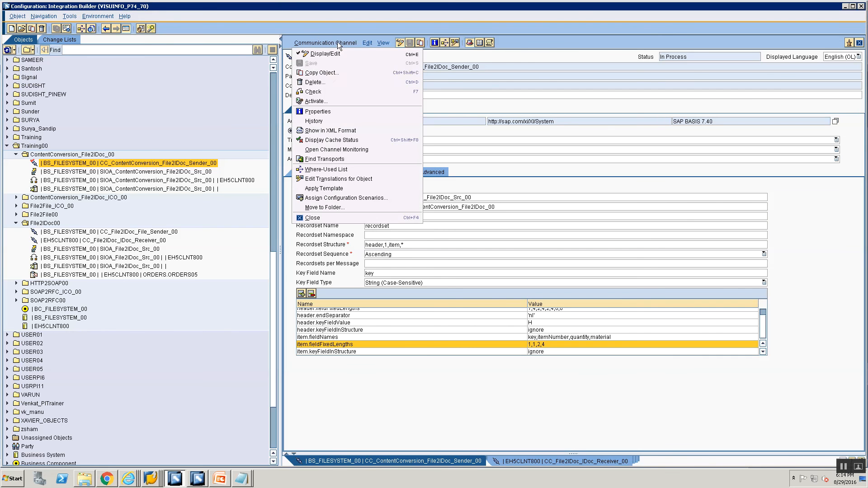
left_click(357, 101)
left_click(340, 329)
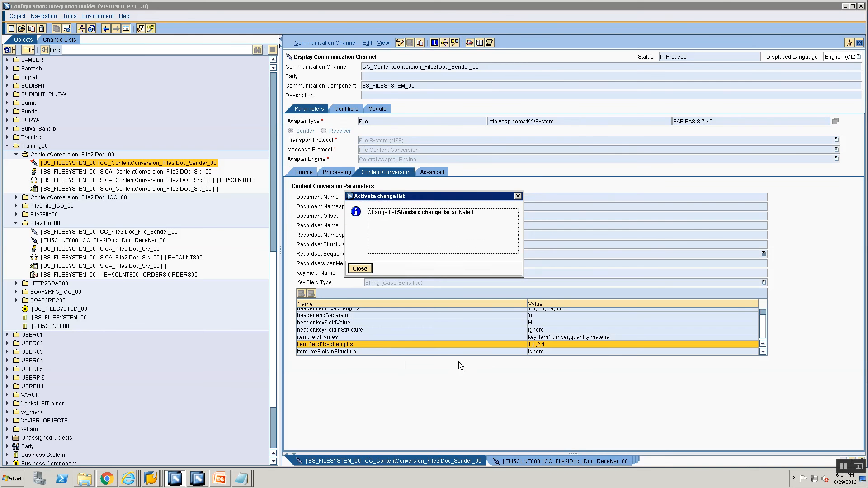
- Shorten the last item line in the Notepad file to I1100005 to fit the new item field lengths
key("alt+Tab")
key("alt+Tab")
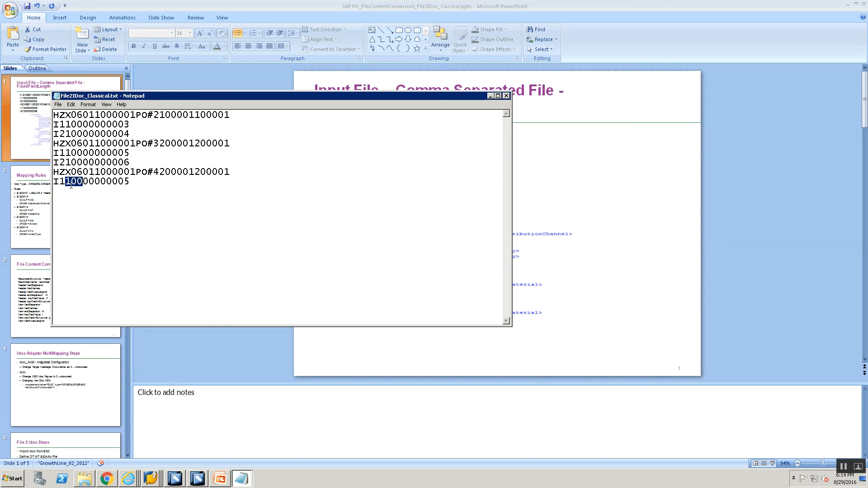
left_click_drag(59, 181, 65, 181)
left_click(78, 181)
key("shift+Right")
key("shift+Right")
key("shift+Right")
key("shift+Right")
key("shift+Right")
key("shift+Right")
key("shift+Right")
key("shift+Right")
key("shift+Right")
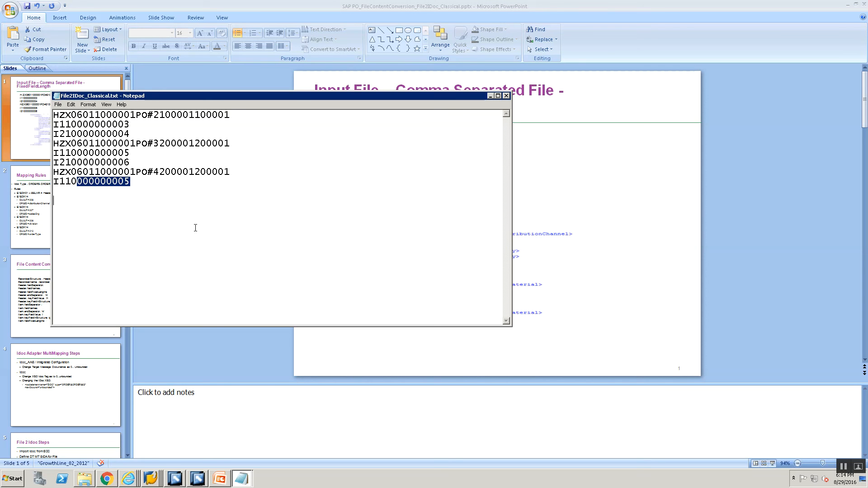
key("Delete")
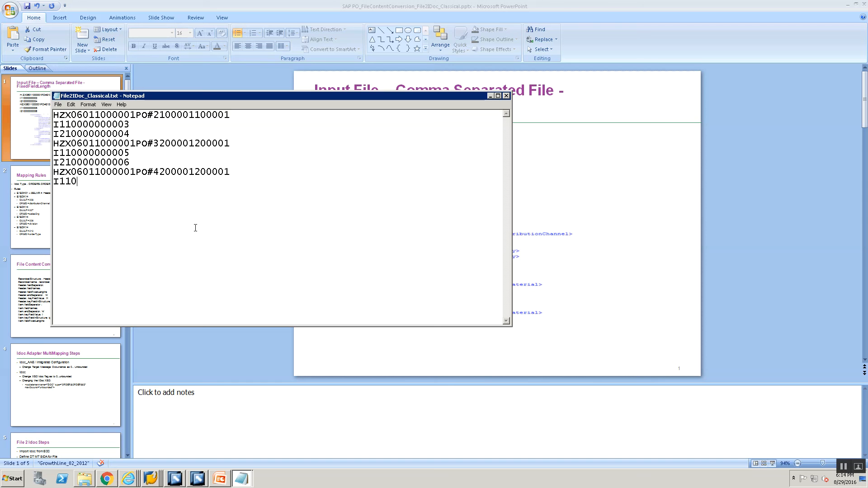
type("0005")
- Copy the I1100005 line and paste it over both item lines of the second order
double_click(55, 181)
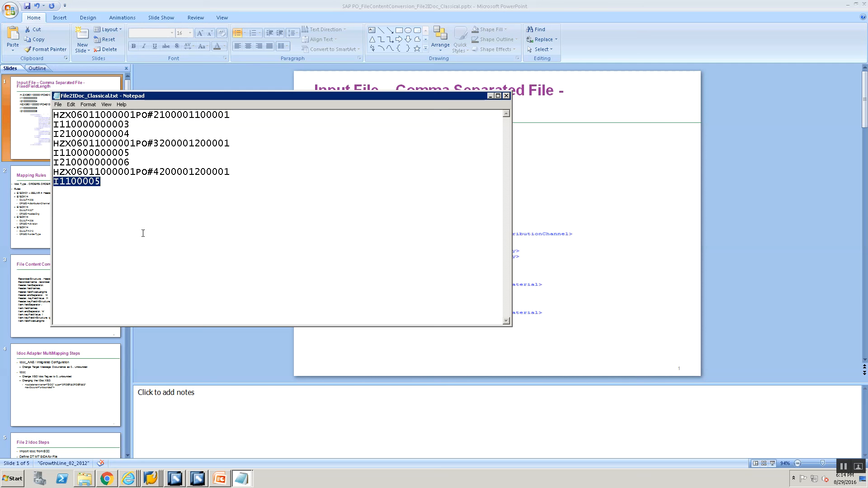
left_click(82, 162)
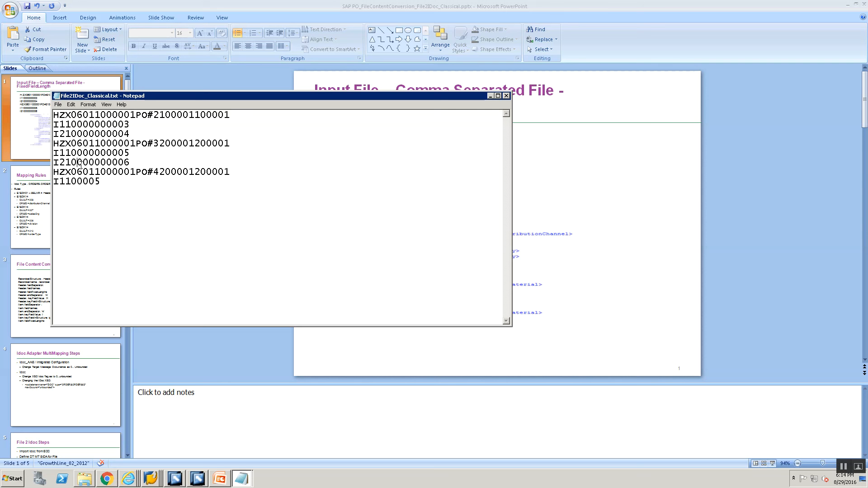
key("shift+Home")
left_click_drag(100, 182, 48, 180)
key("ctrl+c")
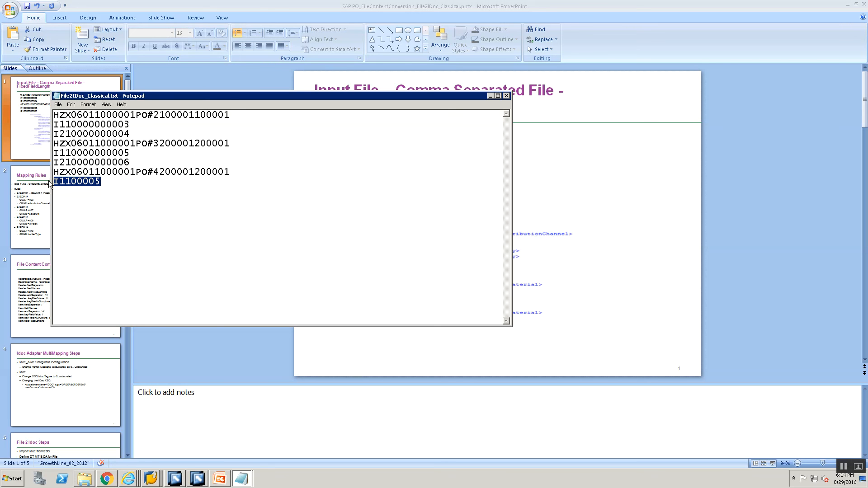
key("Up")
key("Up")
key("Up")
key("shift+End")
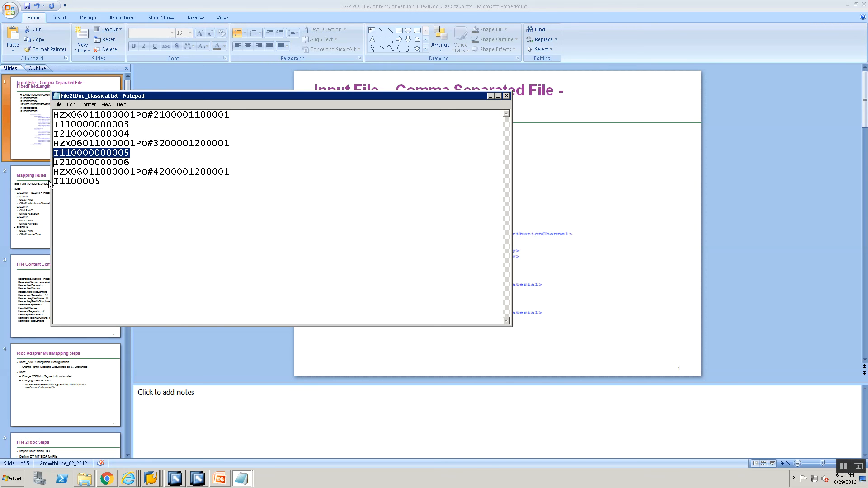
key("shift+Down")
key("ctrl+v")
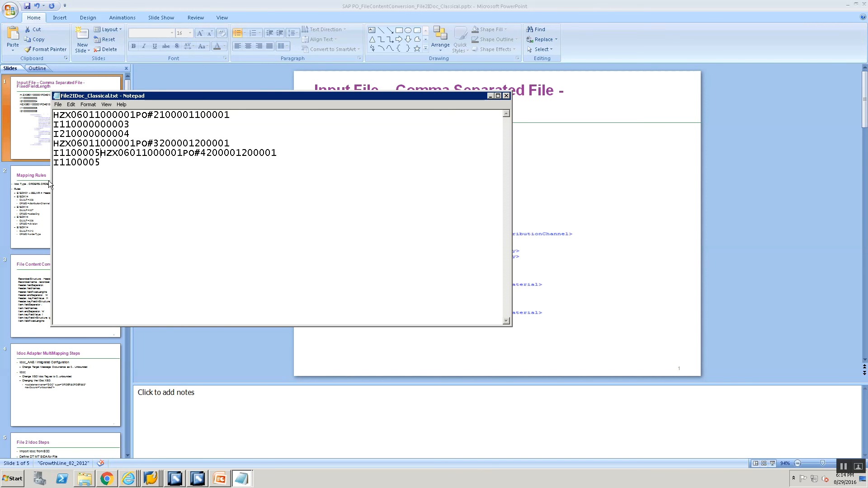
key("ctrl+z")
key("Right")
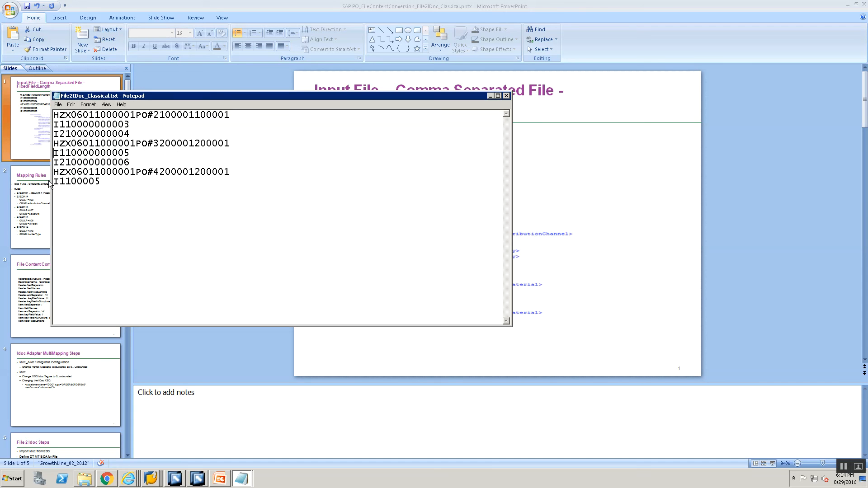
key("shift+End")
key("ctrl+v")
key("Down")
key("shift+End")
key("ctrl+v")
- Paste the I1100005 line over both item lines of the first order
key("Up")
key("Up")
key("Up")
key("Up")
key("Home")
key("shift+End")
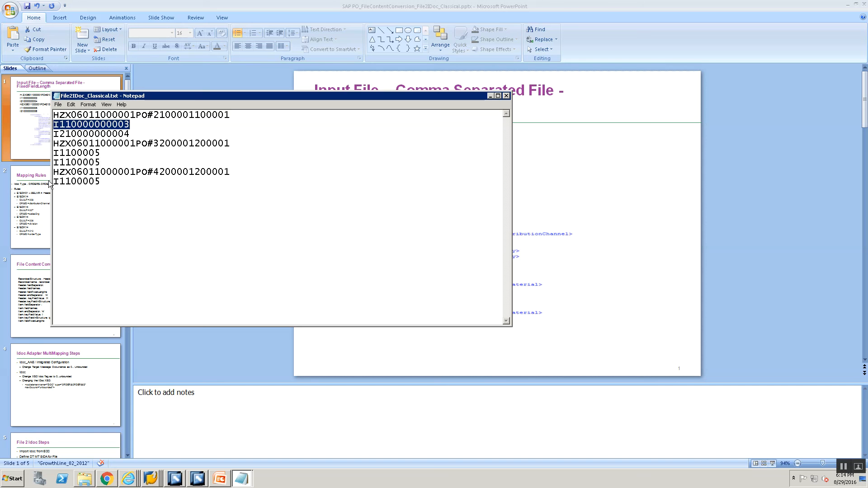
key("Delete")
key("ctrl+v")
key("Down")
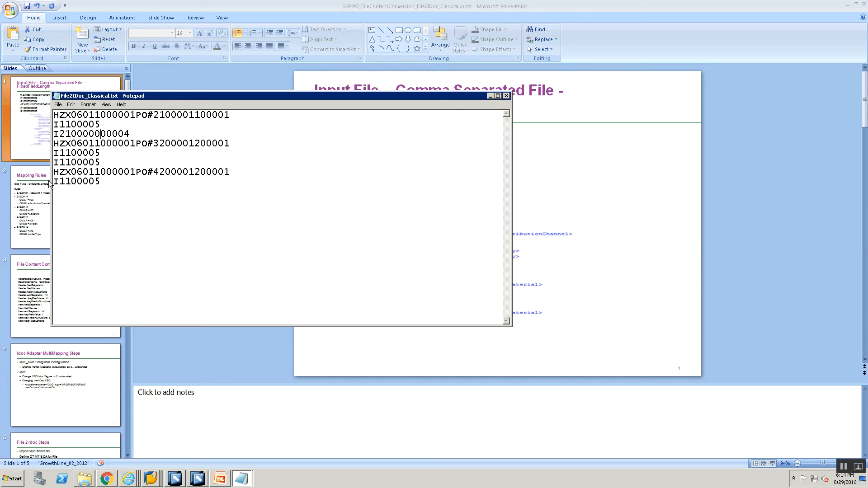
key("Home")
key("shift+End")
key("Delete")
key("ctrl+v")
- Adjust the item number and quantity digits in each item line, then minimize Notepad
left_click_drag(66, 125, 60, 125)
left_click(62, 134)
key("Delete")
type("2")
key("BackSpace")
type("2")
key("Down")
key("BackSpace")
key("Up")
key("Delete")
type("1")
key("Down")
type("2")
key("Down")
key("Up")
key("BackSpace")
key("BackSpace")
type("1")
key("Down")
key("Up")
key("Down")
key("Down")
key("BackSpace")
key("BackSpace")
type("9")
key("Down")
key("Down")
left_click(505, 95)
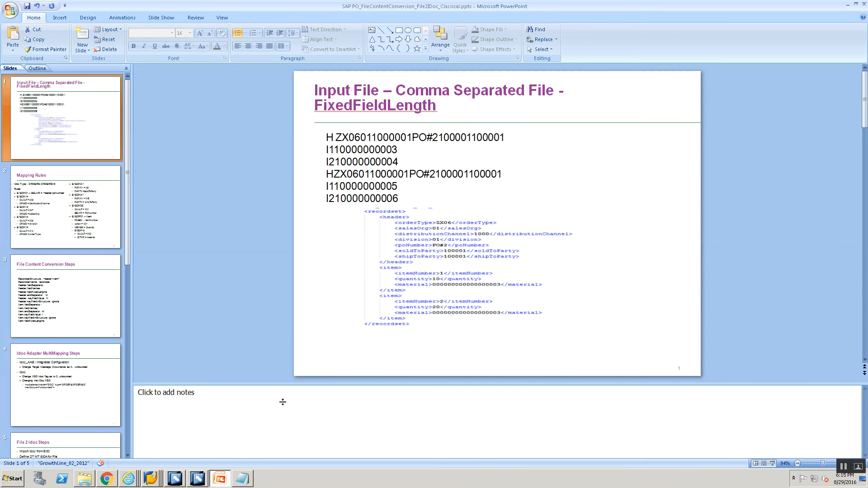
- Copy the name of File2IDoc_Classical.txt from the Training folder for the SAP upload dialog
left_click(155, 477)
left_click(148, 446)
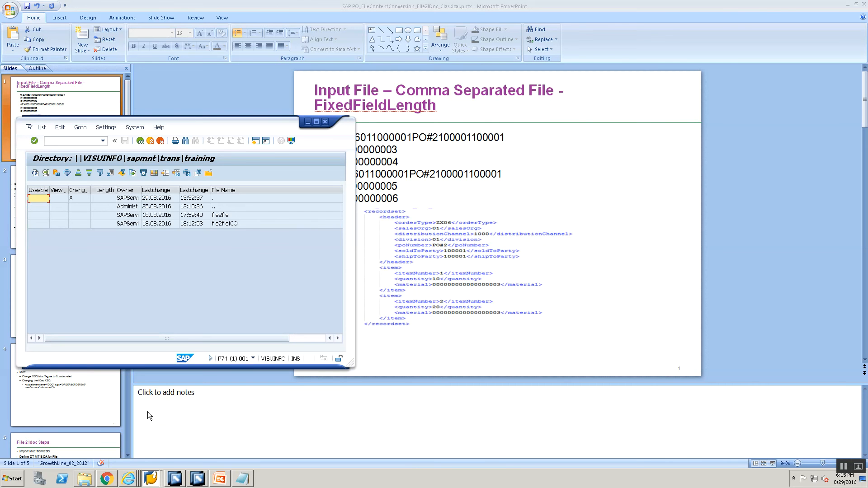
left_click(151, 478)
left_click(150, 460)
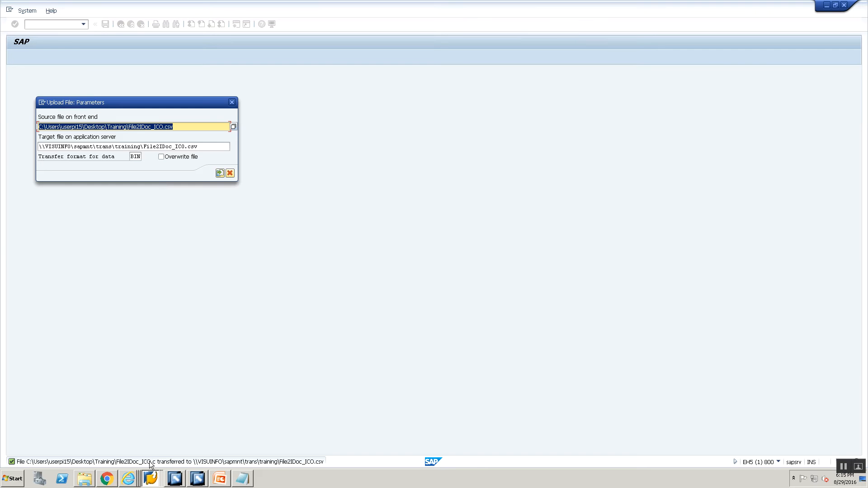
left_click(85, 477)
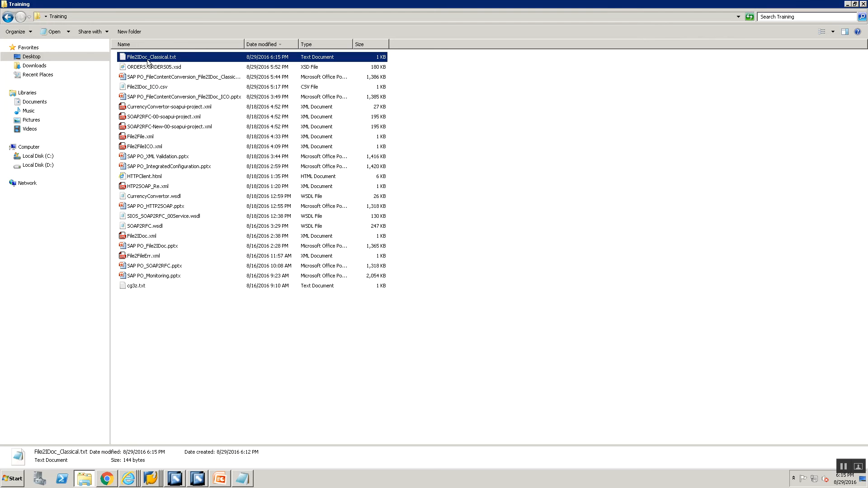
left_click(149, 57)
key("F2")
key("ctrl+c")
key("alt+Tab")
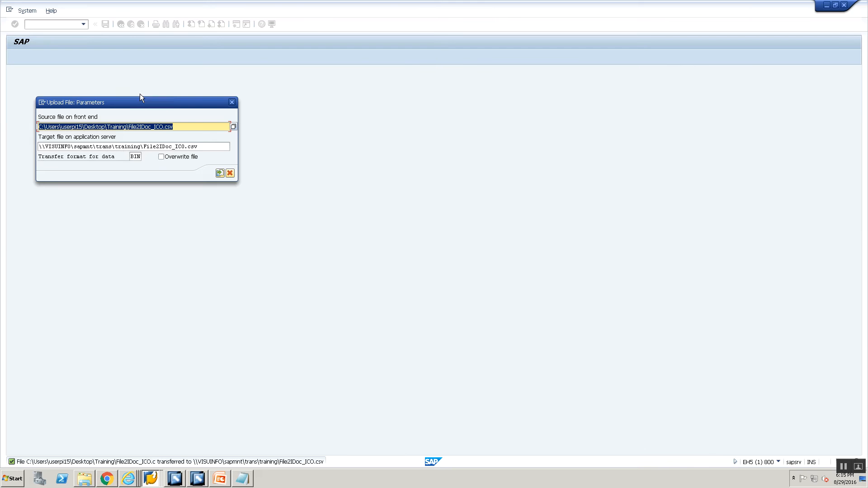
- Set the upload source file on the front end to ...\Training\File2IDoc_Classical.txt
left_click(134, 127)
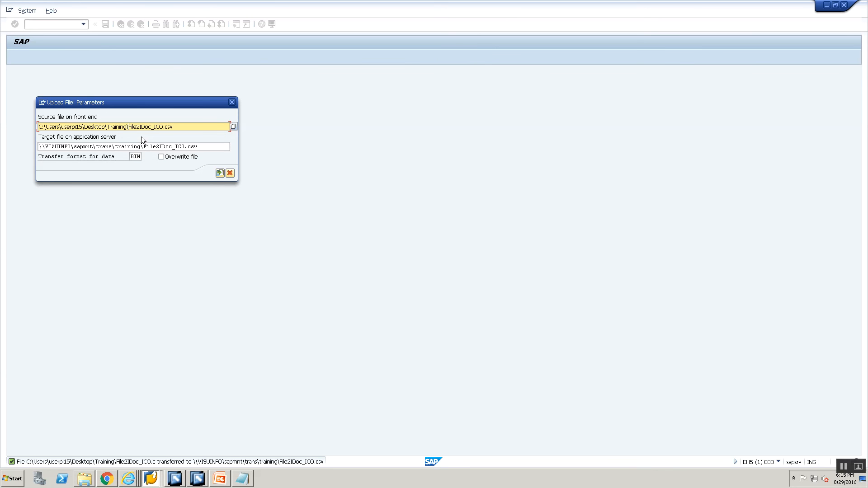
key("shift+End")
key("Delete")
key("ctrl+v")
type(".txt")
- Set the application server target file to File2IDoc_Classical.txt and upload it, allowing SAP GUI file access
left_click(147, 147)
key("ctrl+a")
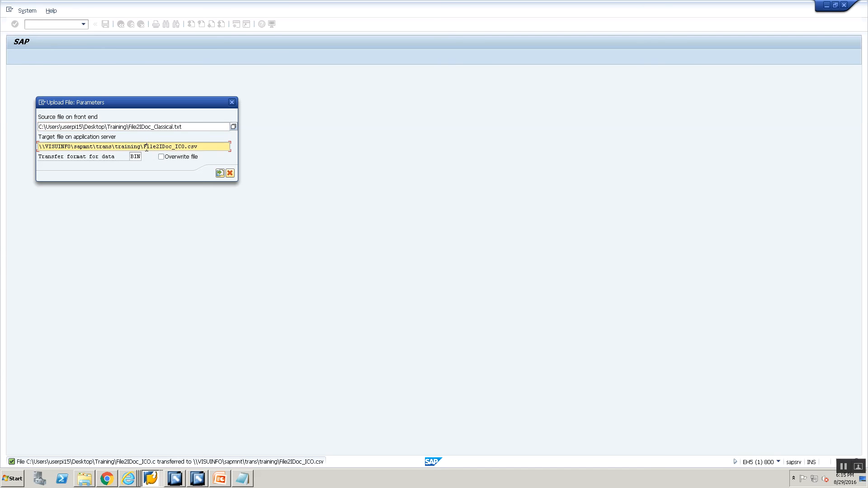
key("shift+End")
key("Delete")
key("ctrl+v")
type(".txt")
left_click(220, 174)
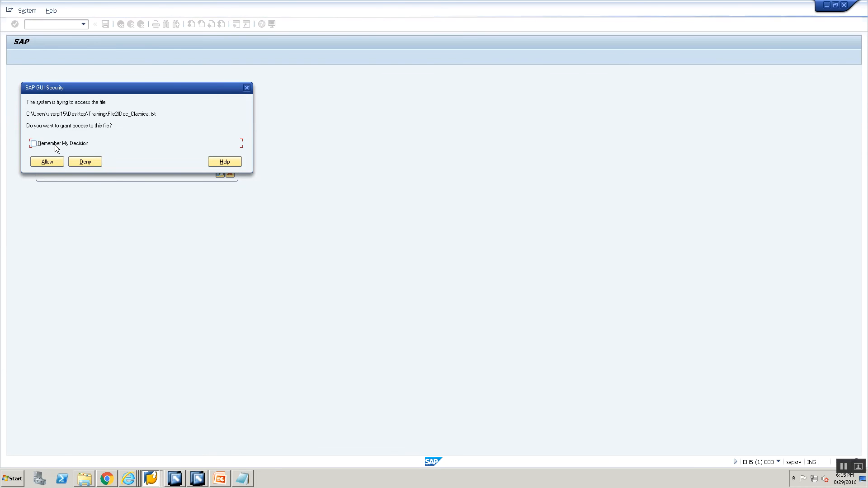
left_click(55, 159)
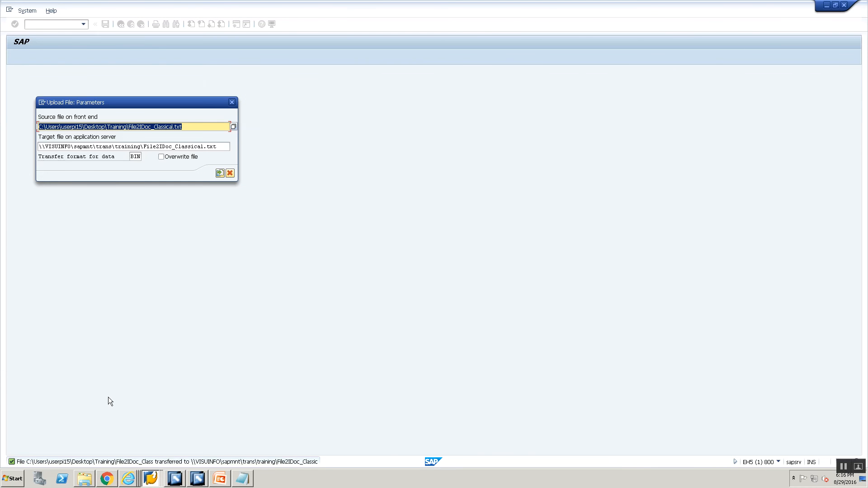
- Refresh the application server training directory listing
left_click(155, 477)
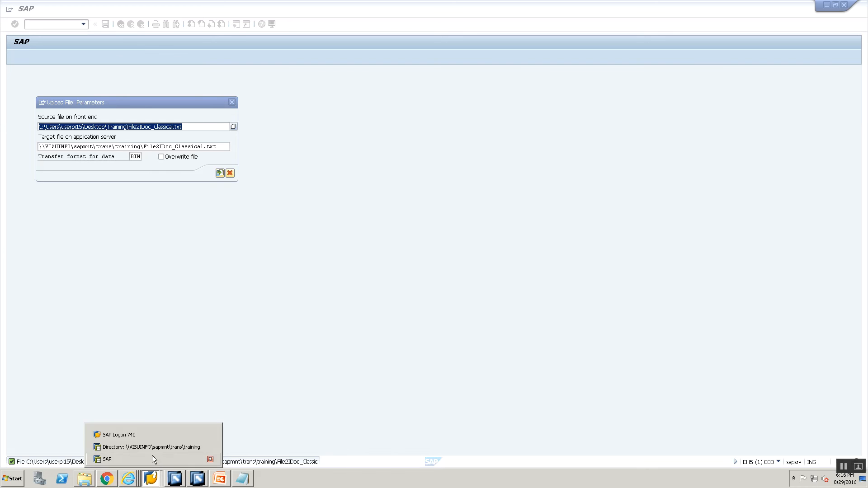
left_click(151, 448)
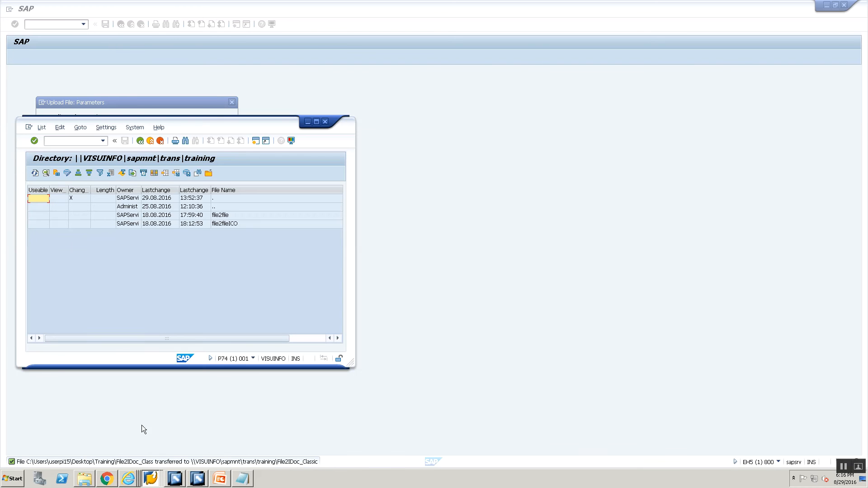
left_click(34, 174)
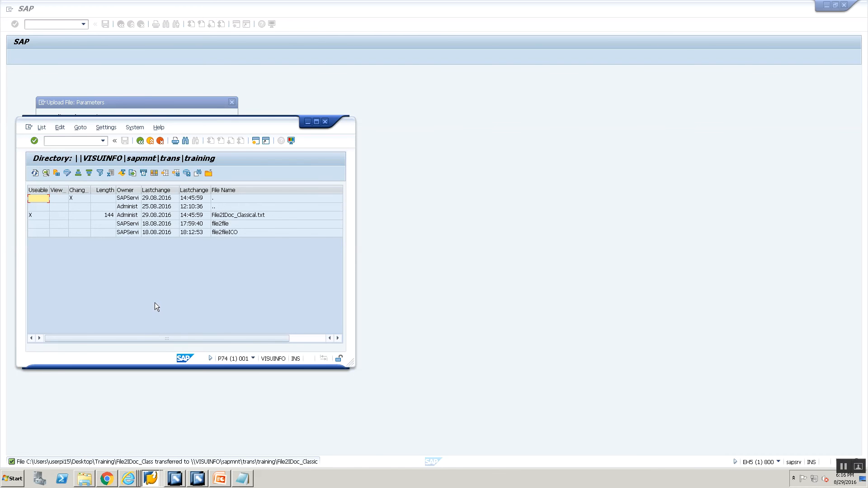
- Switch to the Integration Builder and copy the sender channel name CC_ContentConversion_File2IDoc_Sender_00
mouse_move(107, 479)
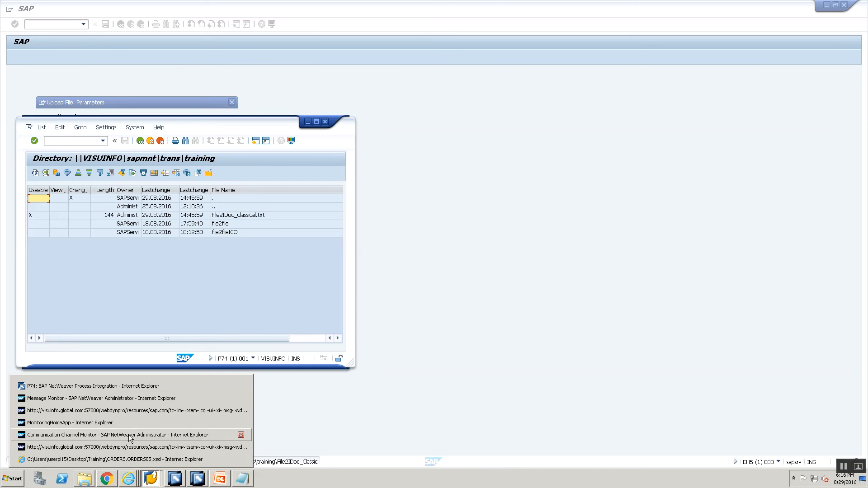
left_click(128, 435)
key("alt+Tab")
key("Tab")
key("Tab")
key("Tab")
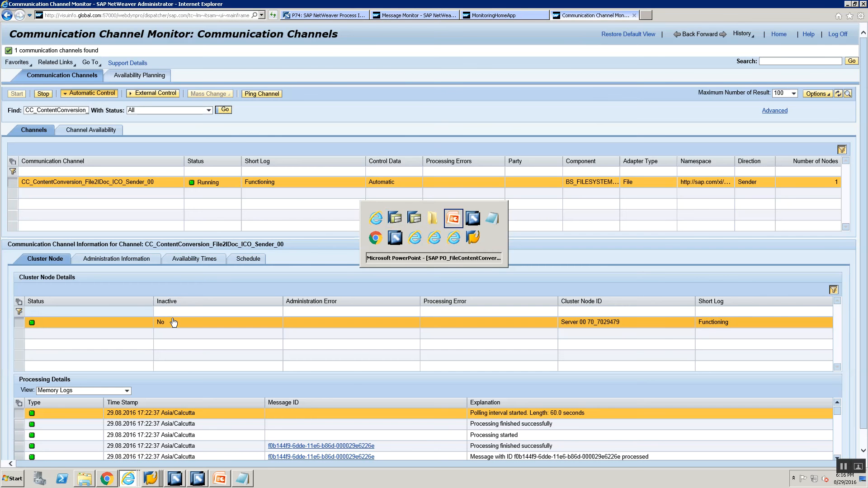
key("Tab")
left_click(360, 268)
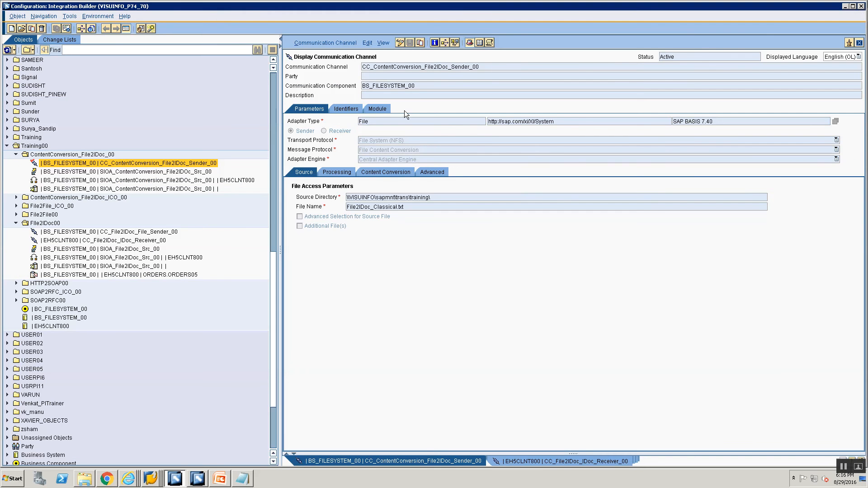
left_click_drag(488, 70, 335, 46)
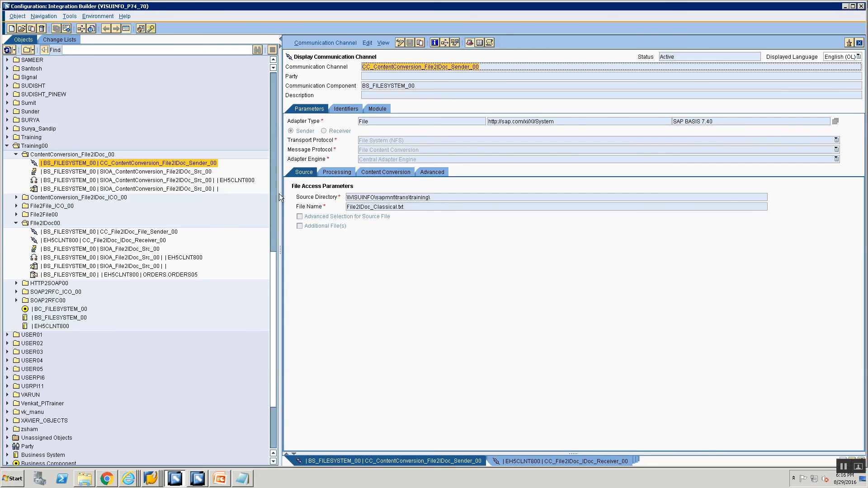
- Search the Communication Channel Monitor for the copied sender channel name
key("alt+Tab")
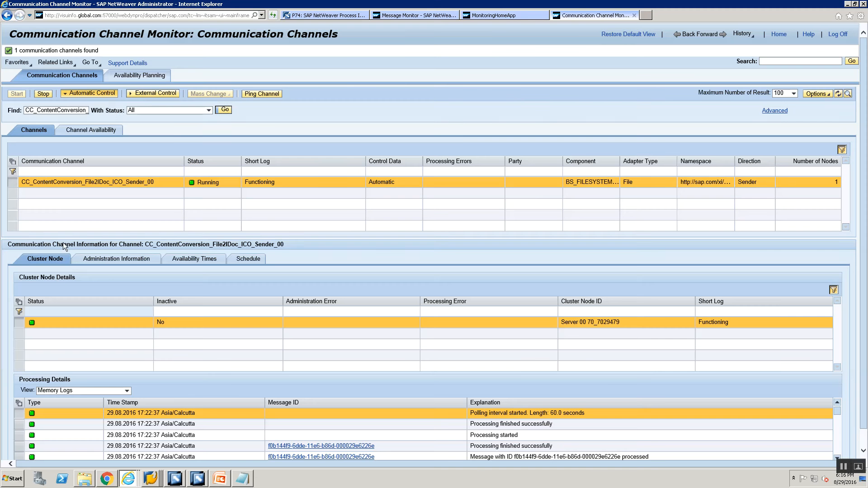
left_click(58, 111)
double_click(59, 112)
key("ctrl+v")
left_click(218, 110)
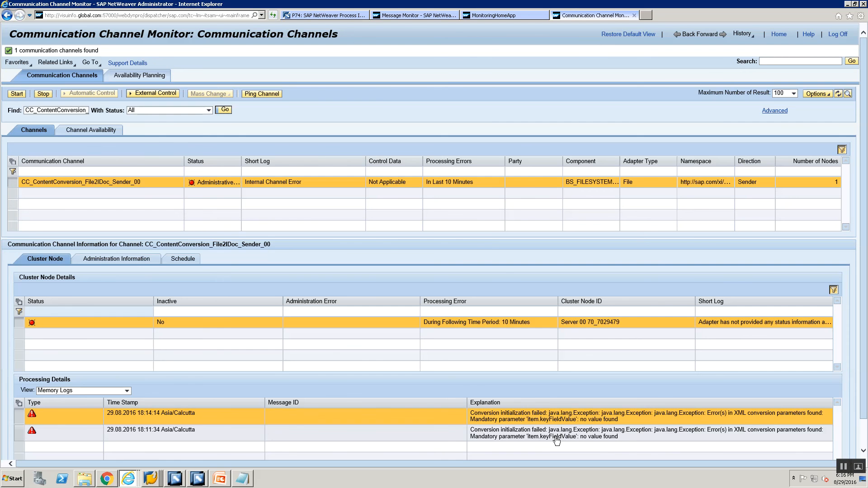
- Add the content conversion parameter item.keyFieldValue with value I to the sender channel and save it
key("alt+Tab")
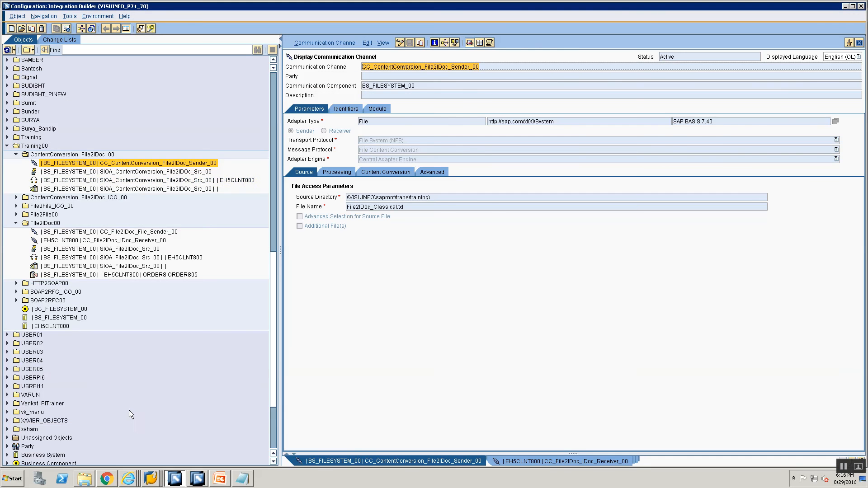
left_click(365, 170)
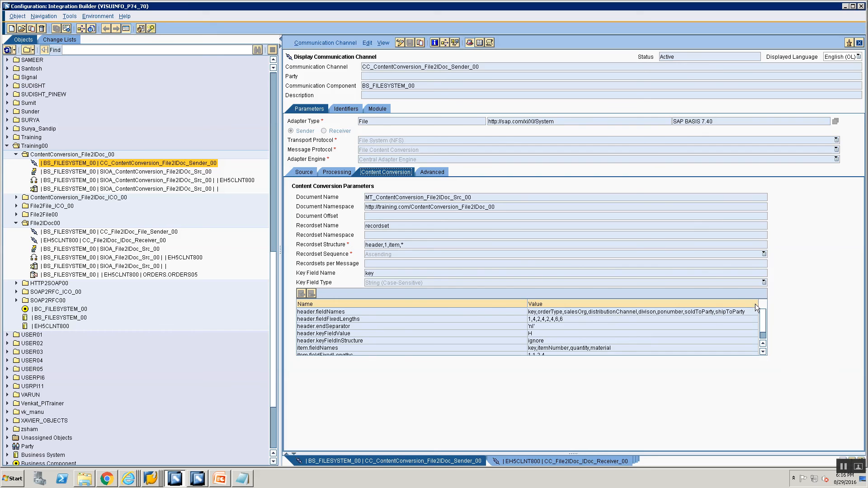
scroll(766, 338, "down", 1)
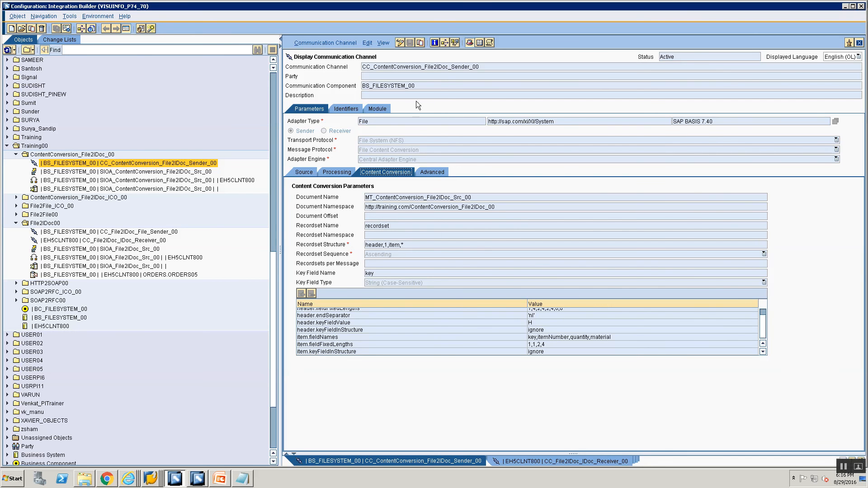
left_click(400, 43)
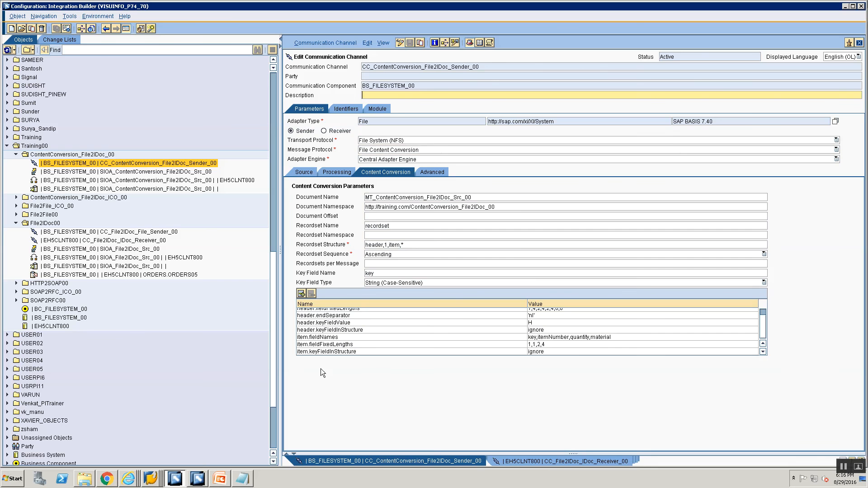
left_click(304, 294)
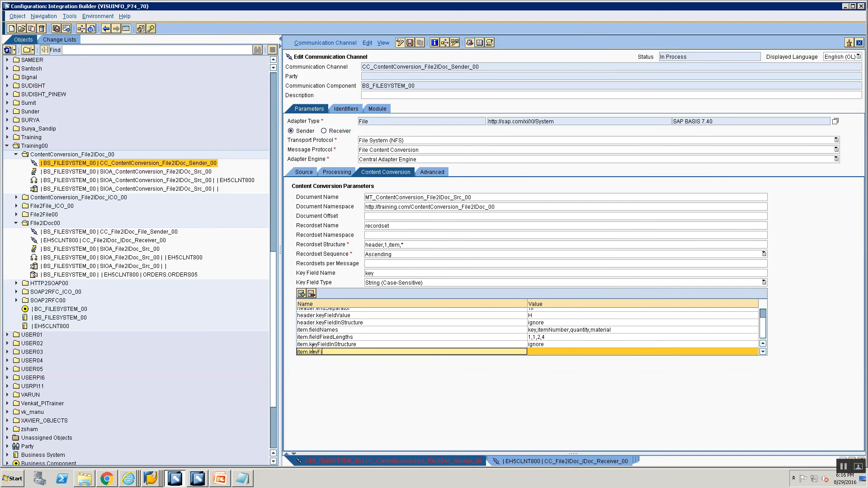
type("item.keyFieldValue")
left_click(580, 352)
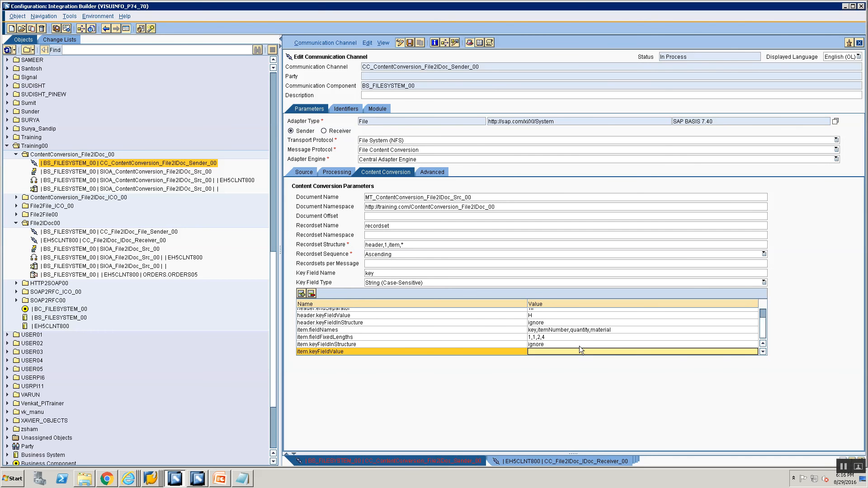
key("ctrl+s")
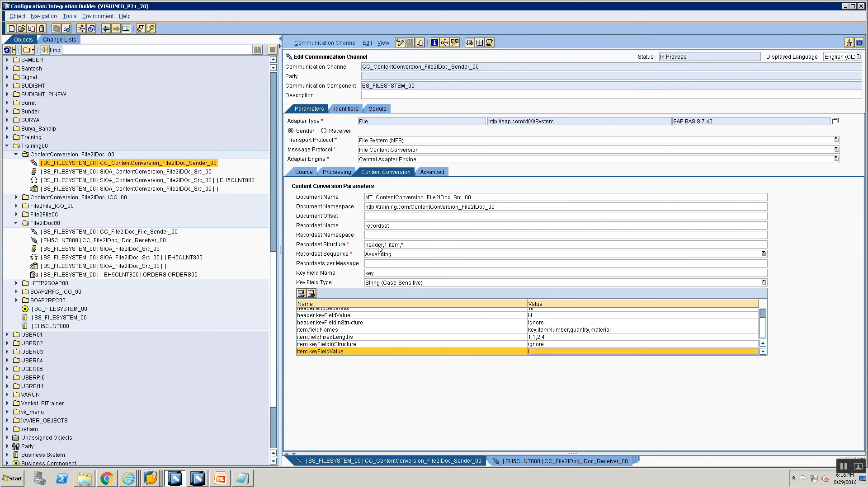
- Activate the sender communication channel and close the activation message
left_click(322, 44)
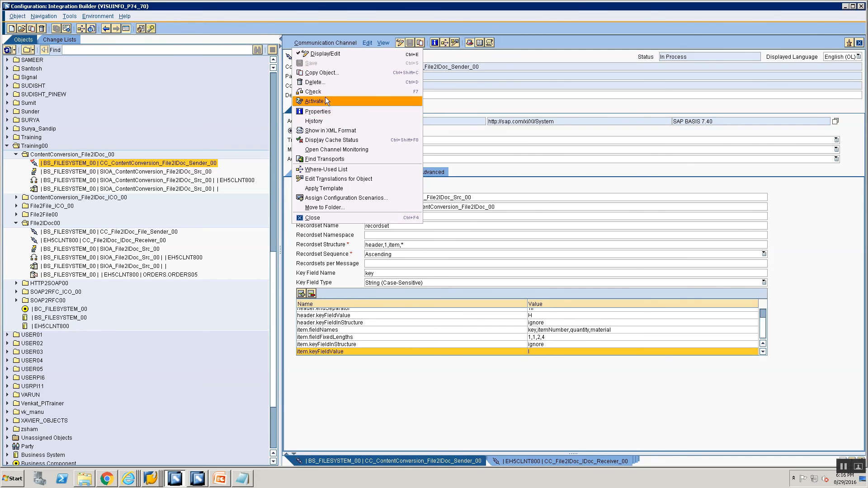
left_click(326, 101)
key("alt+Tab")
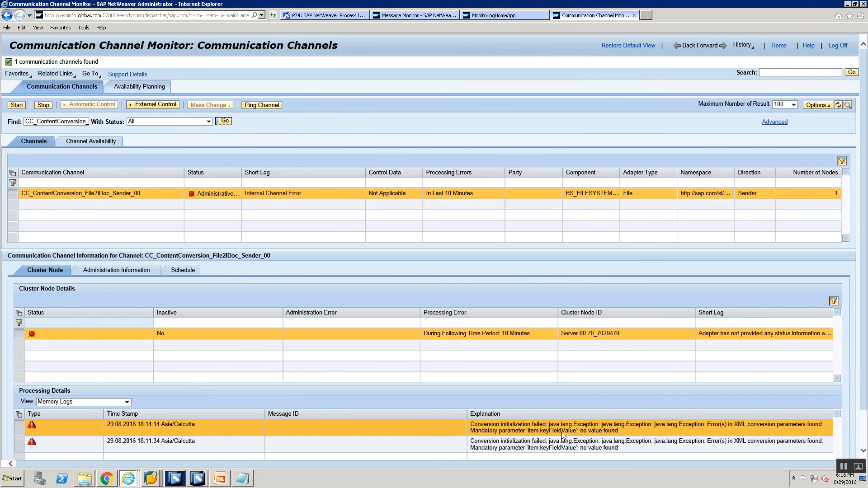
key("alt+Tab")
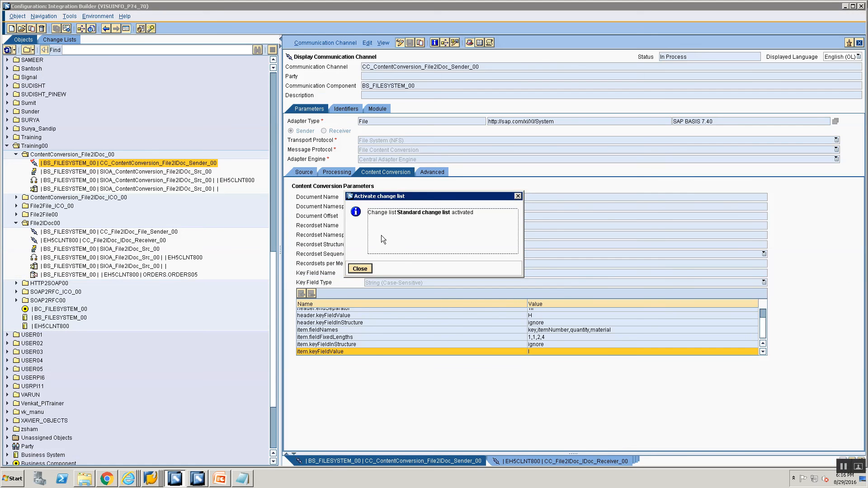
left_click(360, 269)
- Refresh the sender channel in the Communication Channel Monitor and review its processing details
key("alt+Tab")
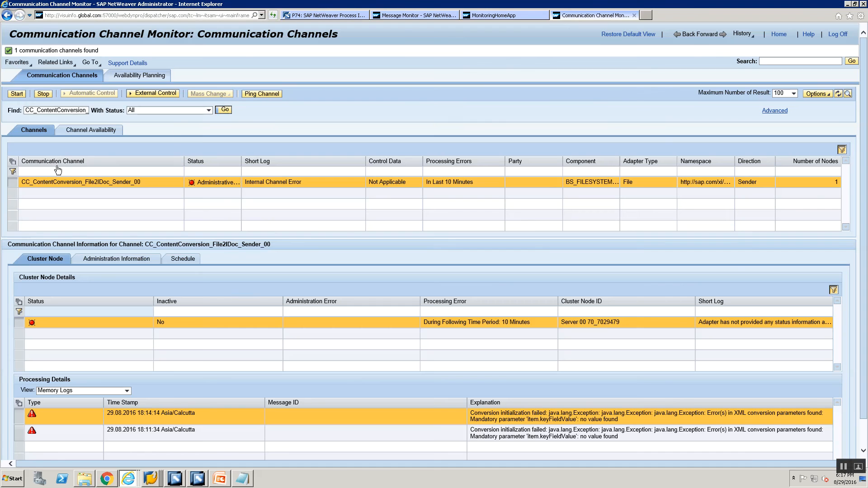
left_click(225, 111)
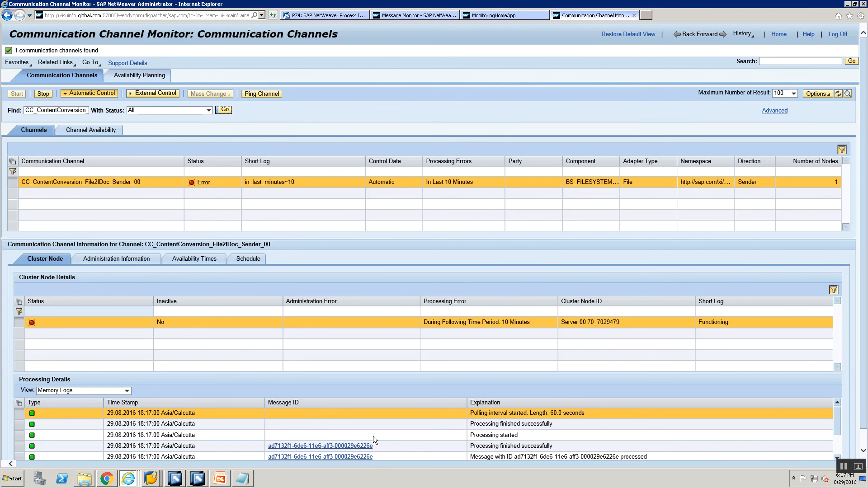
scroll(370, 441, "down", 1)
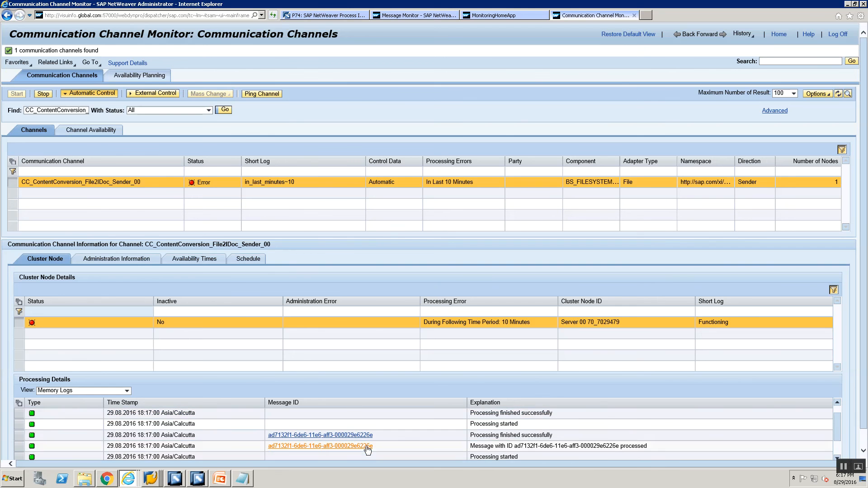
- Close the Monitoring Home and Message Monitor browser tabs
left_click(479, 15)
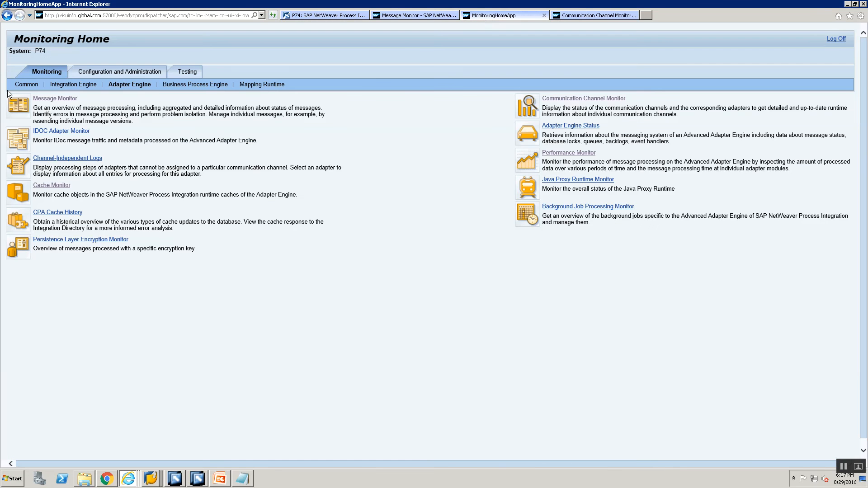
left_click(543, 15)
left_click(407, 15)
left_click(453, 15)
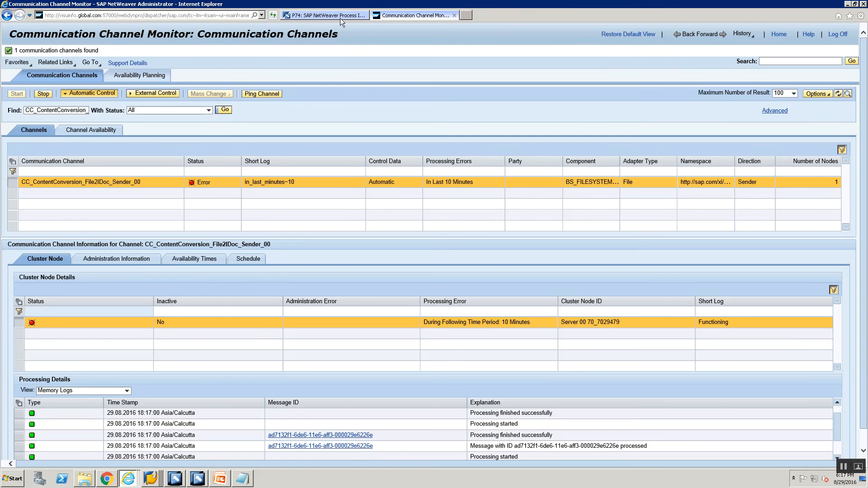
- Open the Adapter Engine Message Monitor from Monitoring Home and display messages for the current time range
left_click(337, 15)
left_click(285, 141)
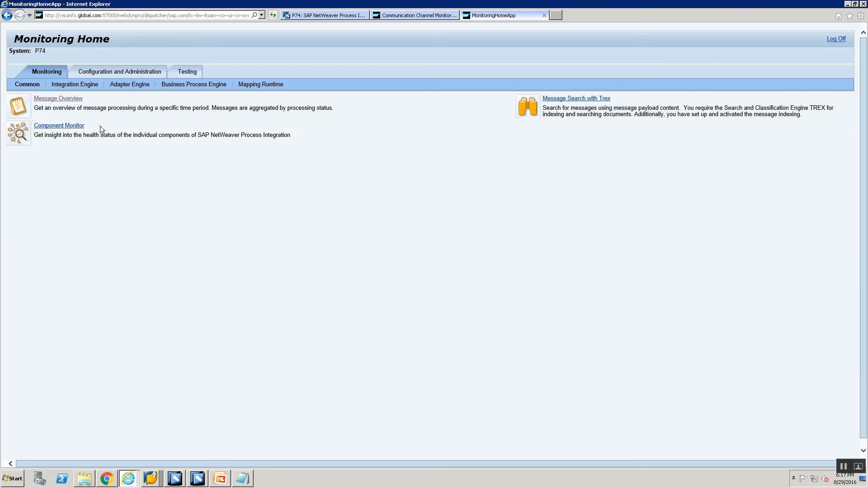
left_click(47, 98)
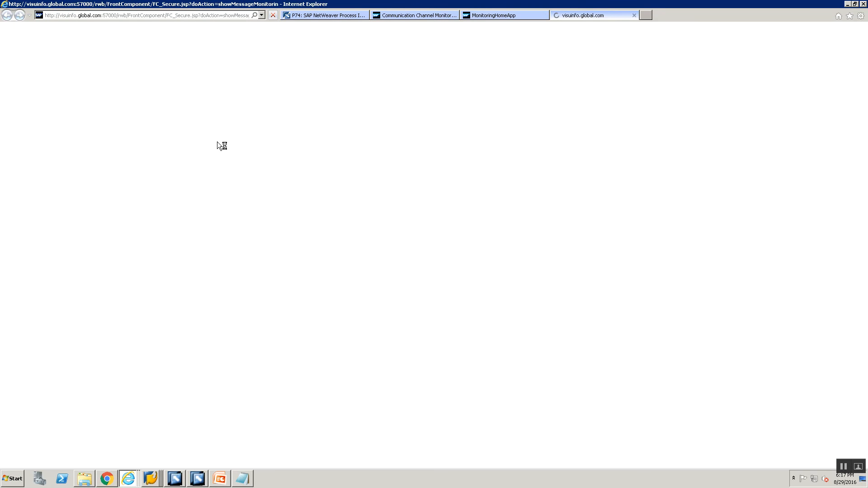
left_click(631, 15)
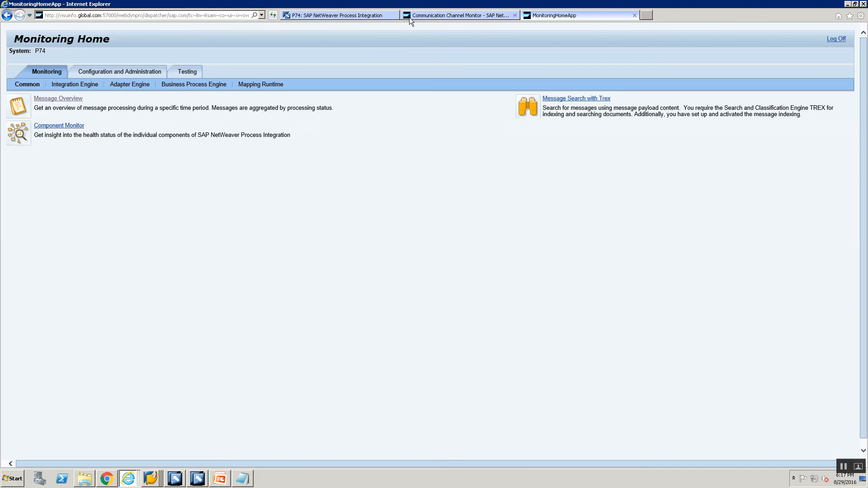
left_click(113, 86)
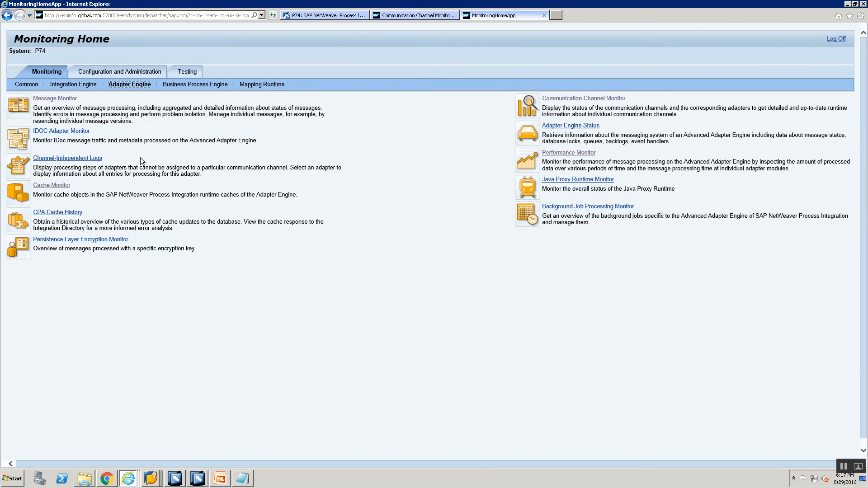
left_click(49, 99)
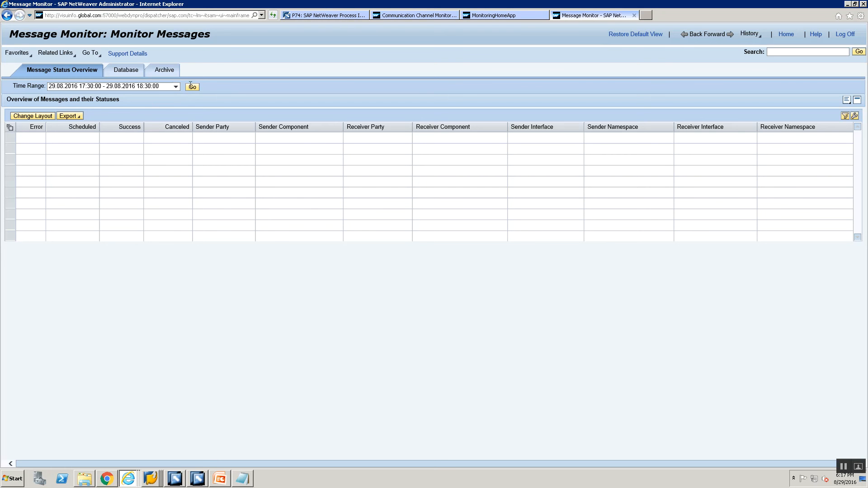
left_click(192, 87)
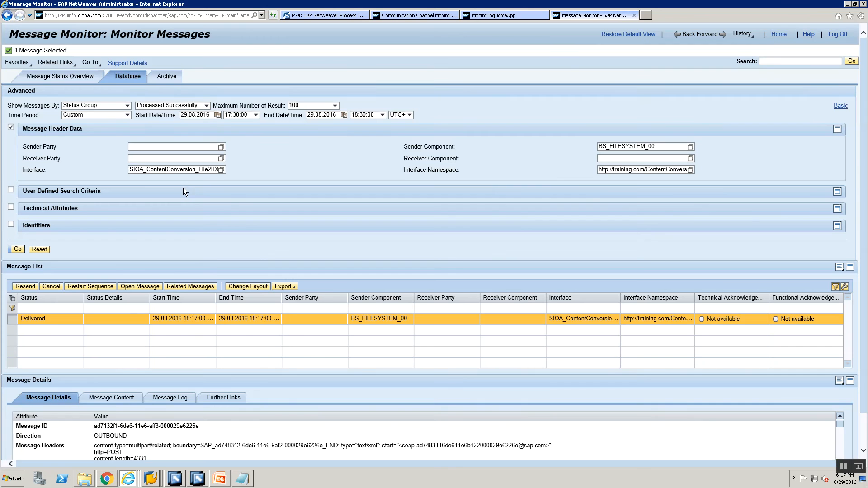
- Open the MainDocument payload of the delivered message and maximize its XML window
scroll(217, 315, "down", 2)
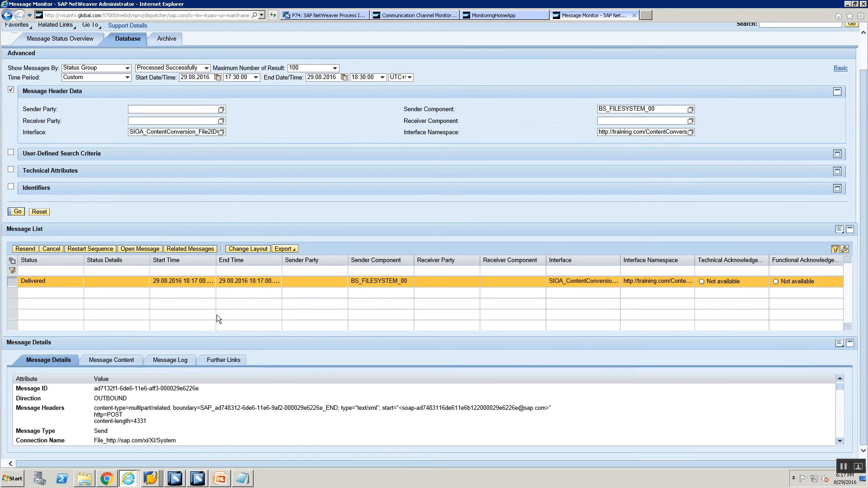
left_click(125, 360)
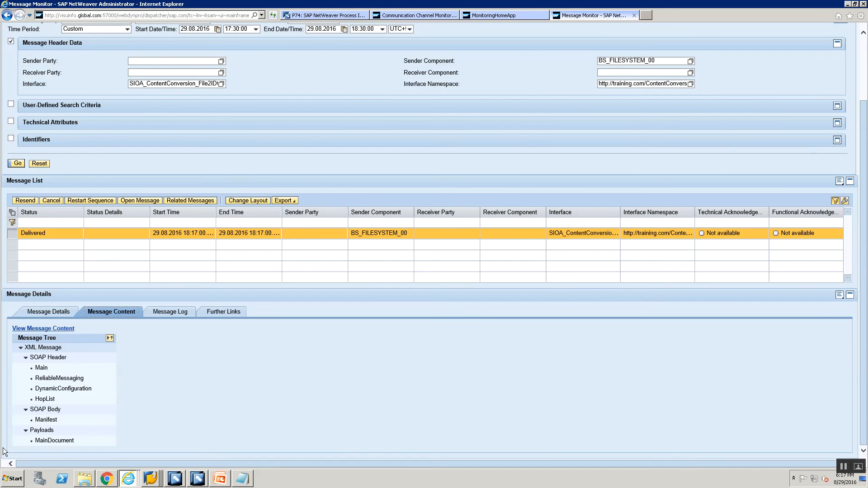
left_click(54, 440)
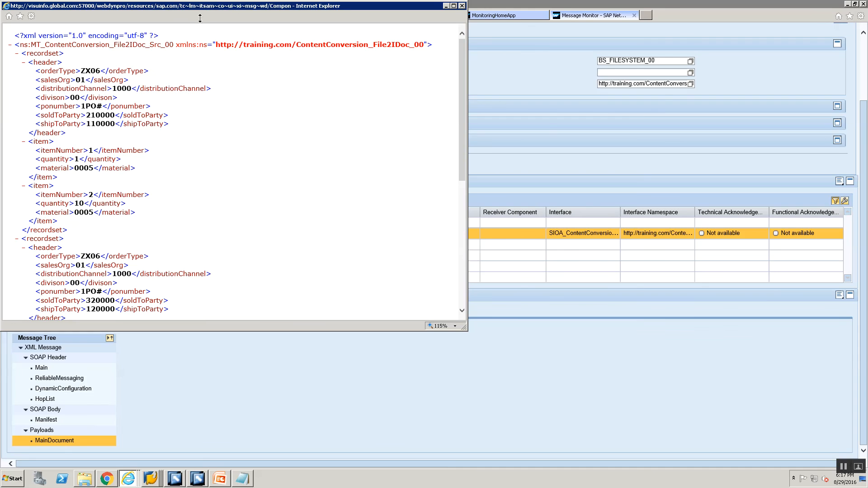
double_click(202, 7)
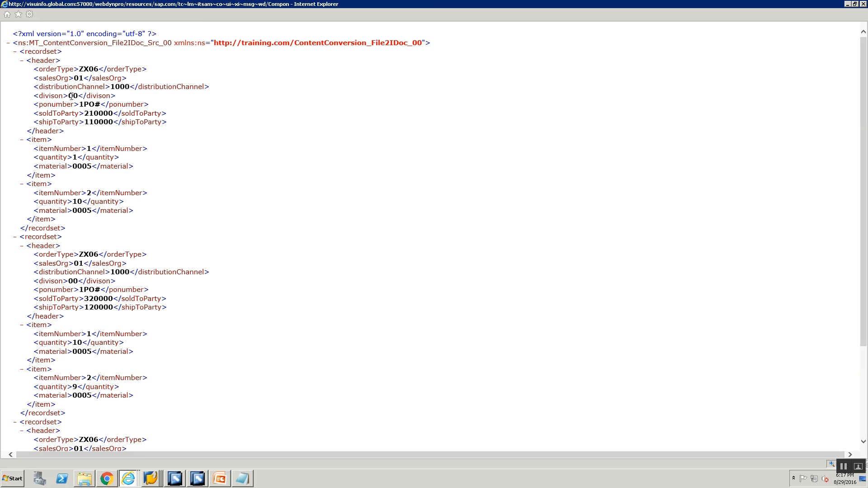
- Examine the converted XML payload's recordset header and item fields
left_click_drag(79, 105, 98, 109)
scroll(113, 209, "down", 3)
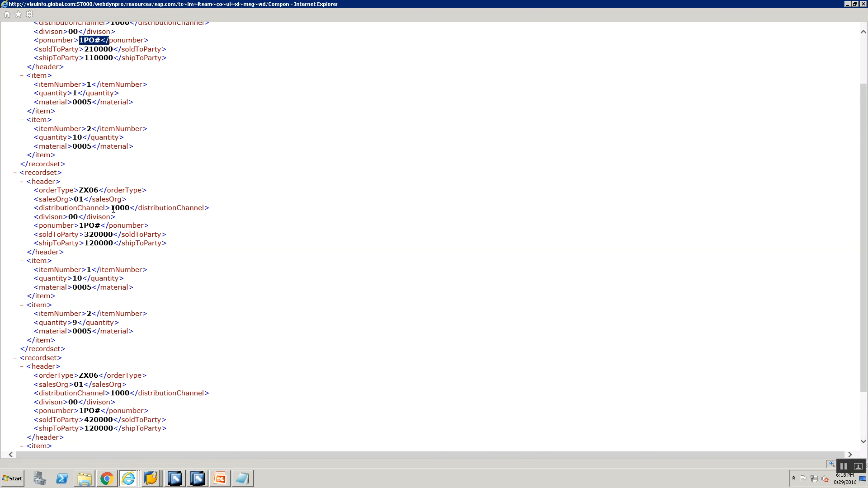
scroll(112, 204, "up", 3)
scroll(108, 199, "down", 6)
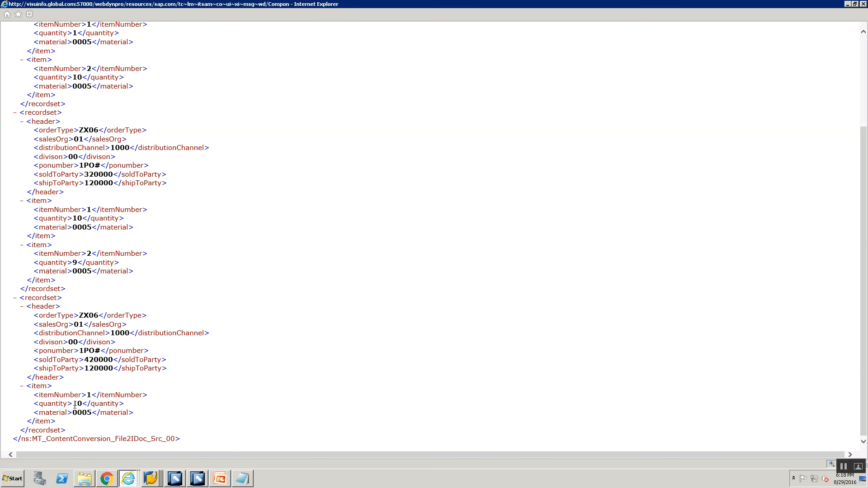
left_click_drag(73, 403, 82, 404)
scroll(87, 348, "up", 6)
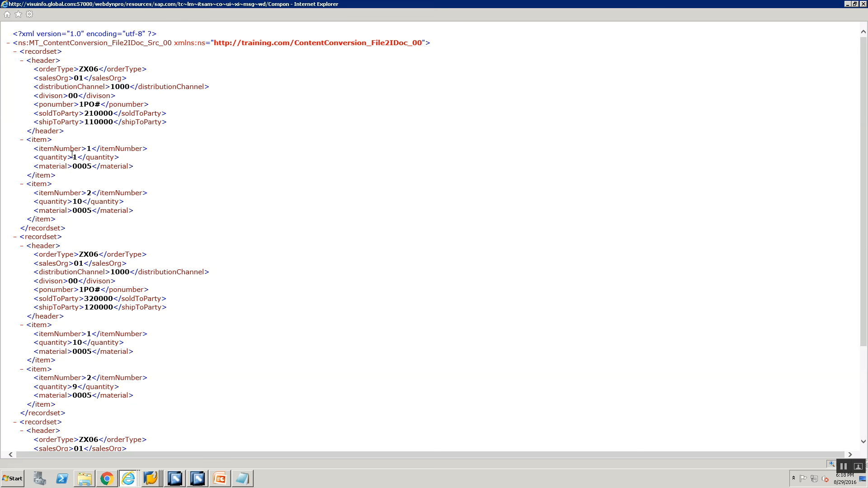
left_click_drag(72, 157, 77, 157)
- Switch to the SAP GUI session for the PI system and start transaction SXMB_MONI
right_click(155, 474)
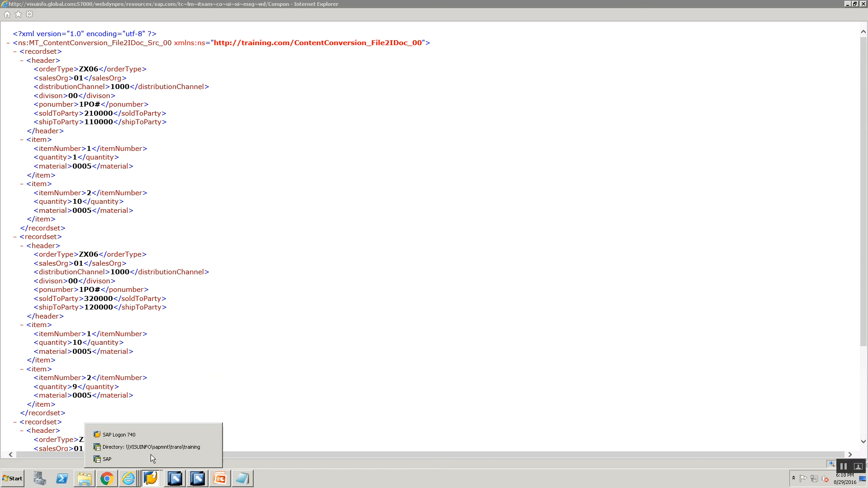
left_click(150, 454)
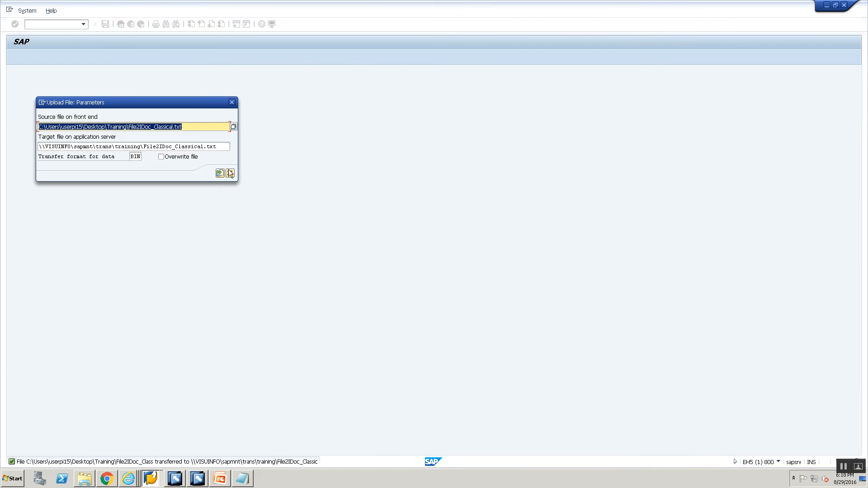
right_click(156, 477)
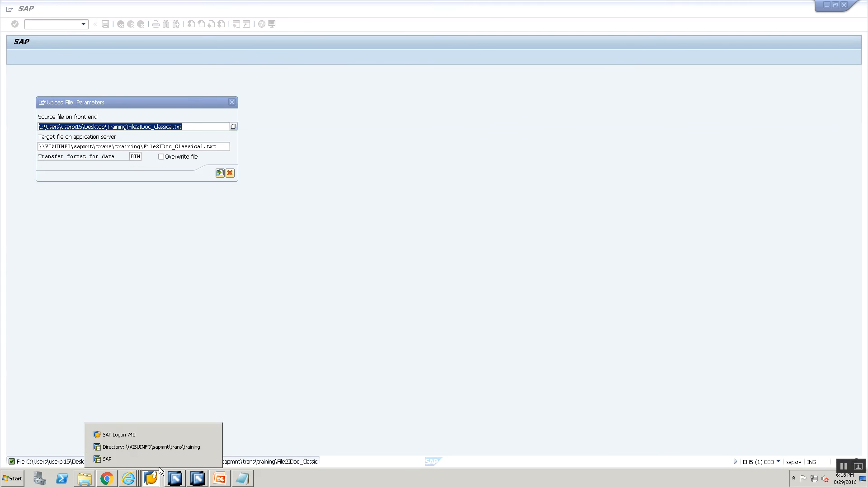
left_click(159, 459)
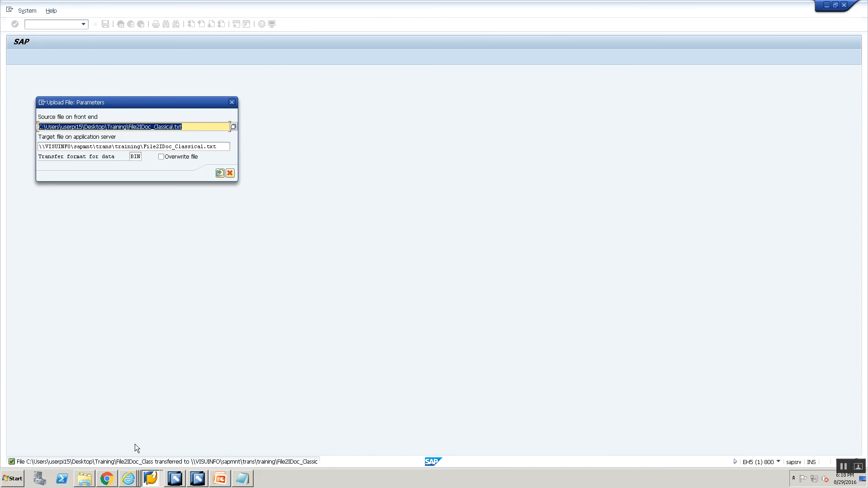
right_click(150, 479)
left_click(131, 435)
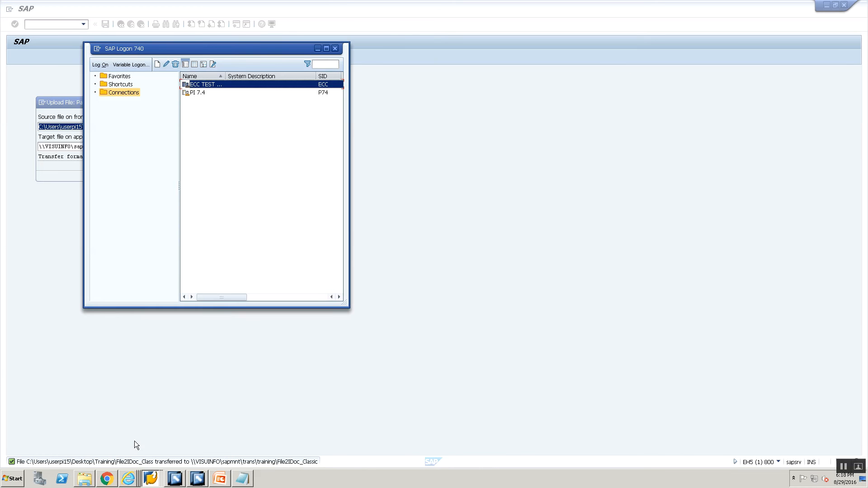
left_click(152, 478)
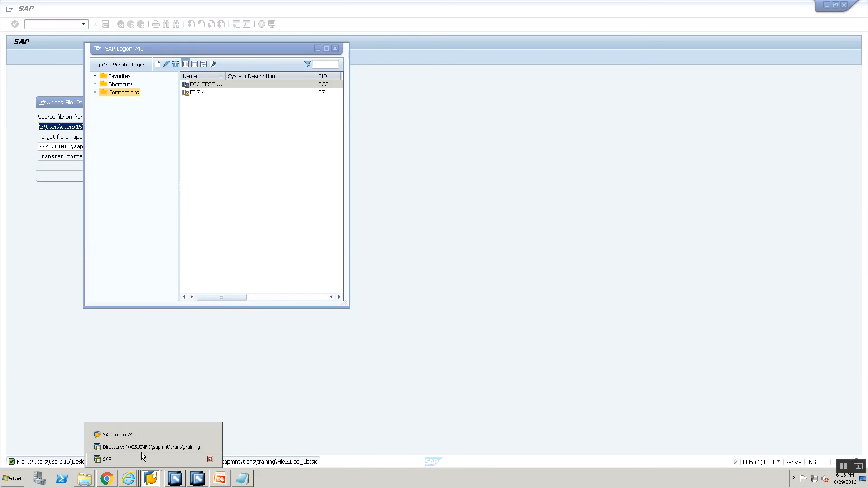
left_click(142, 447)
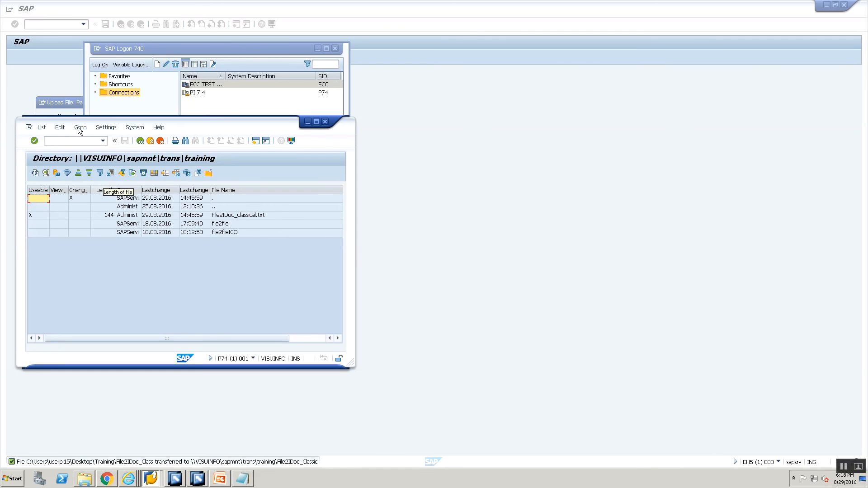
double_click(75, 119)
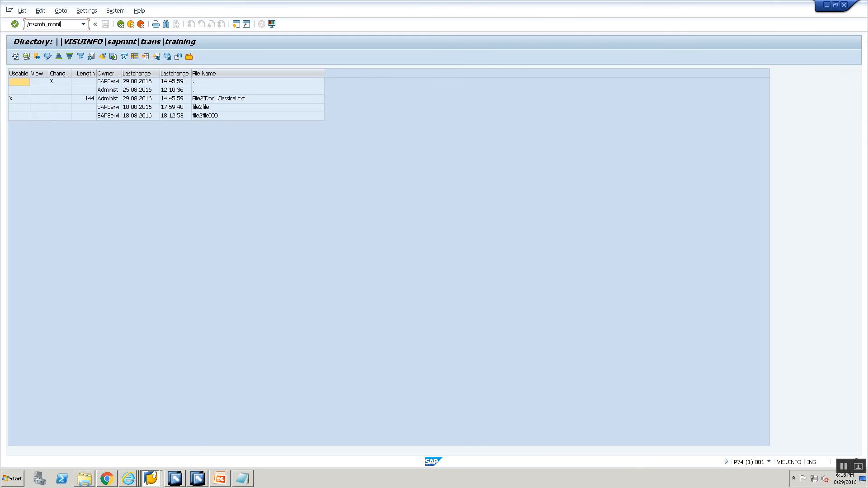
key("Return")
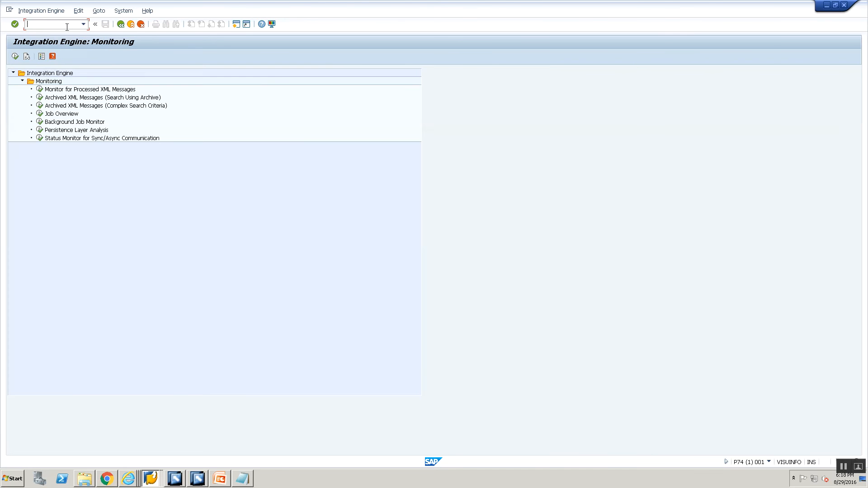
- Open the Monitor for Processed XML Messages, execute it, and display the File-to-IDoc content conversion message
double_click(53, 91)
left_click(15, 57)
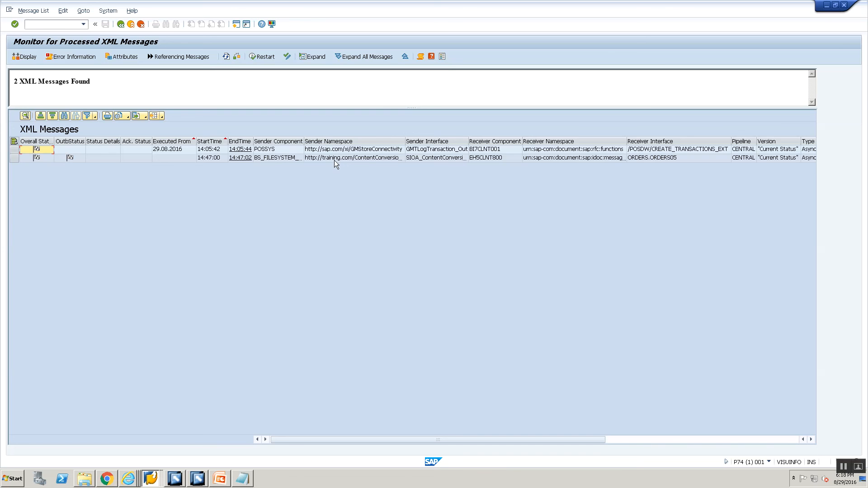
left_click(334, 158)
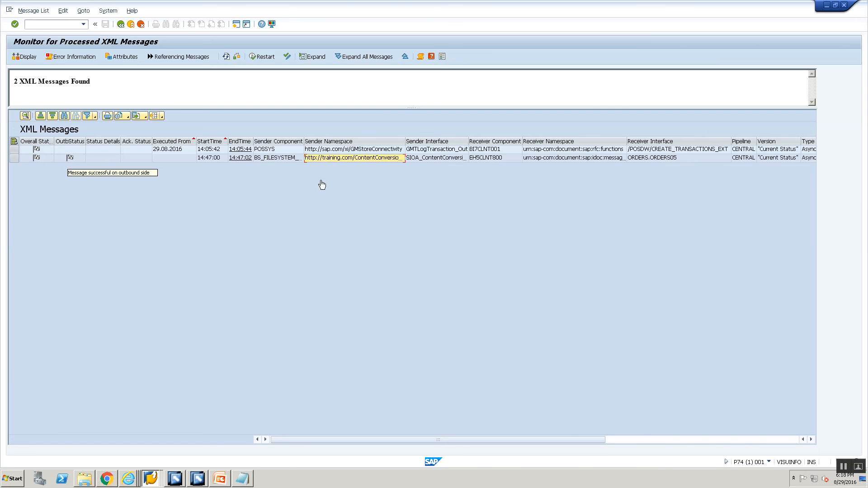
double_click(348, 158)
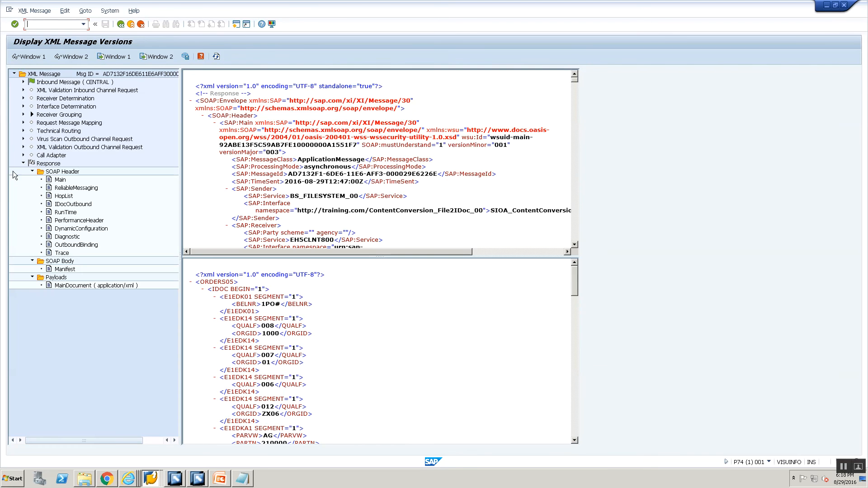
- Display the inbound message's MainDocument payload in window 1 and collapse its recordset nodes
left_click(21, 131)
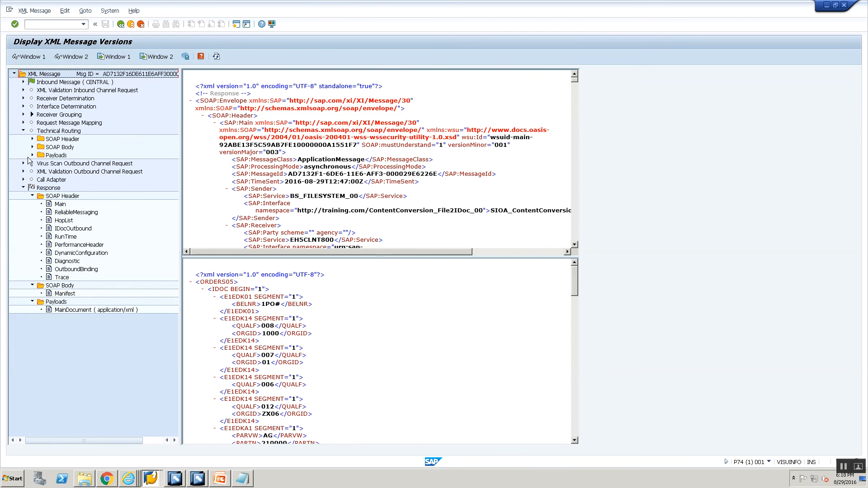
left_click(24, 82)
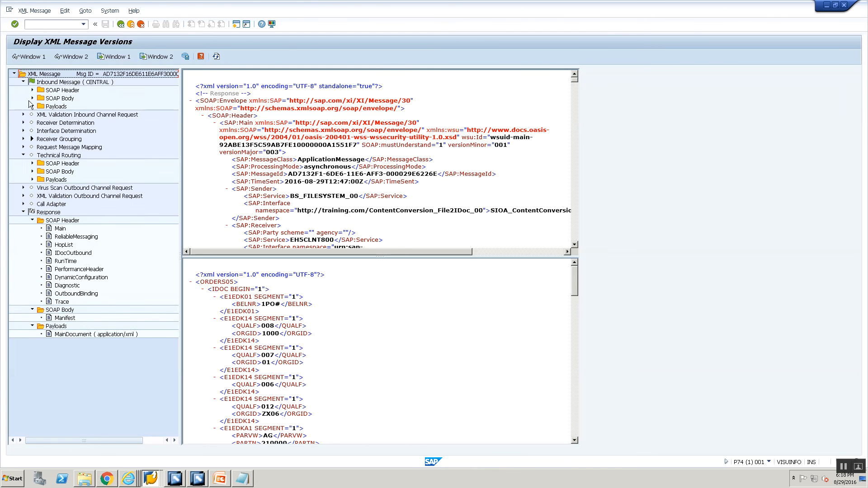
left_click(33, 106)
left_click(59, 115)
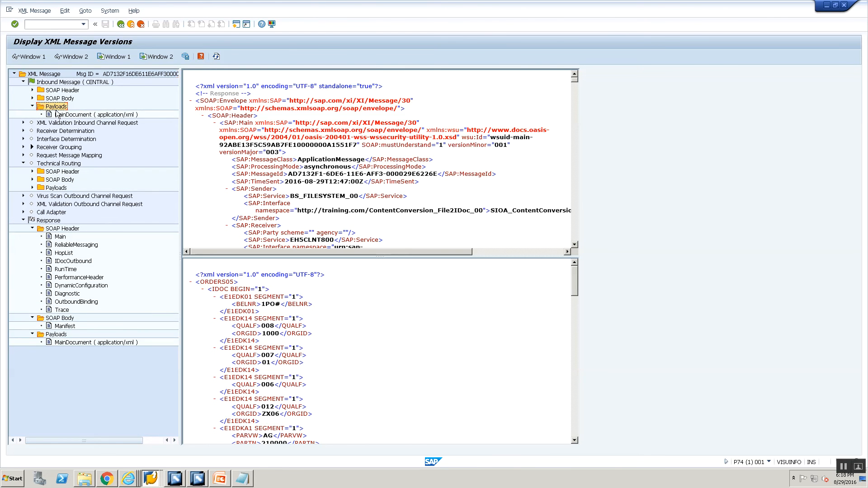
right_click(58, 115)
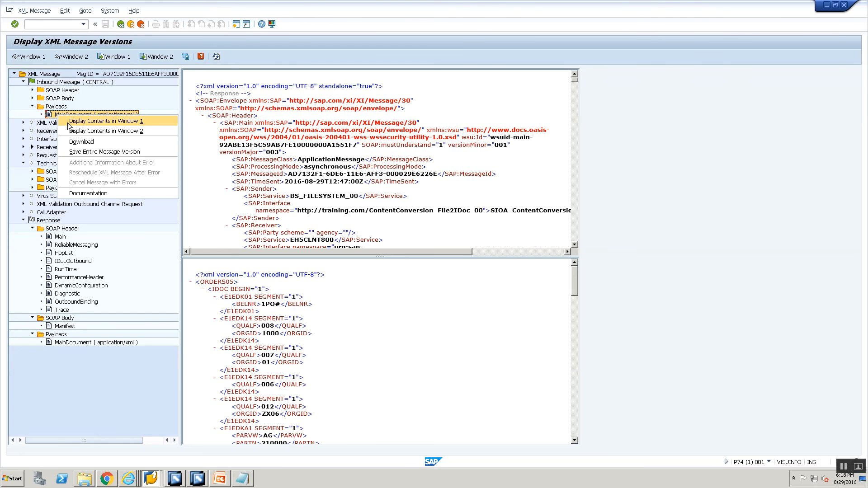
left_click(70, 121)
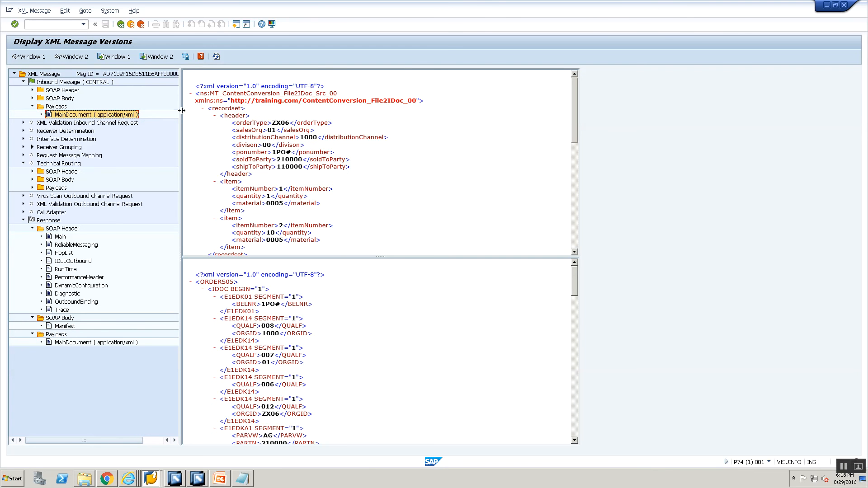
left_click(204, 113)
left_click(203, 113)
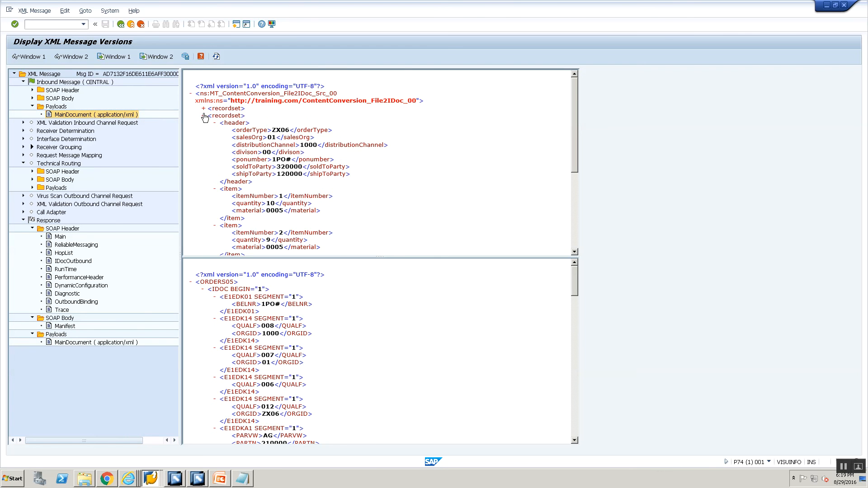
left_click(204, 115)
- Display the technical routing MainDocument payload in window 2 and collapse the IDoc and recordset nodes
left_click(33, 188)
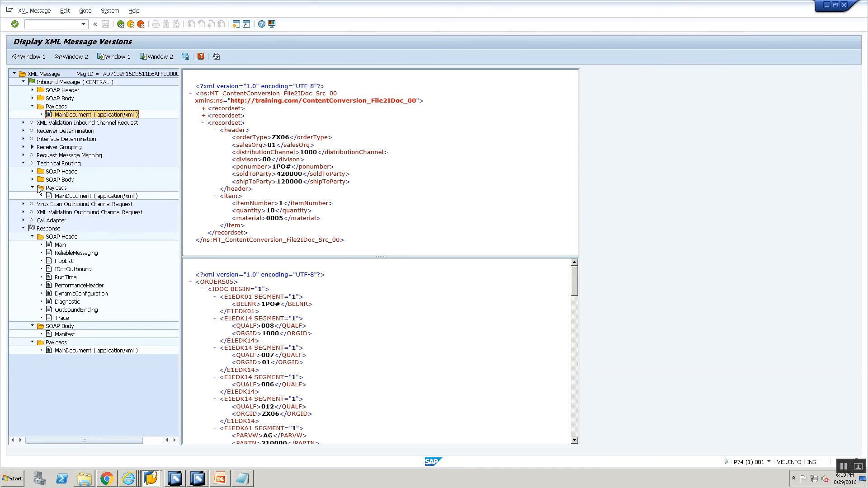
right_click(59, 196)
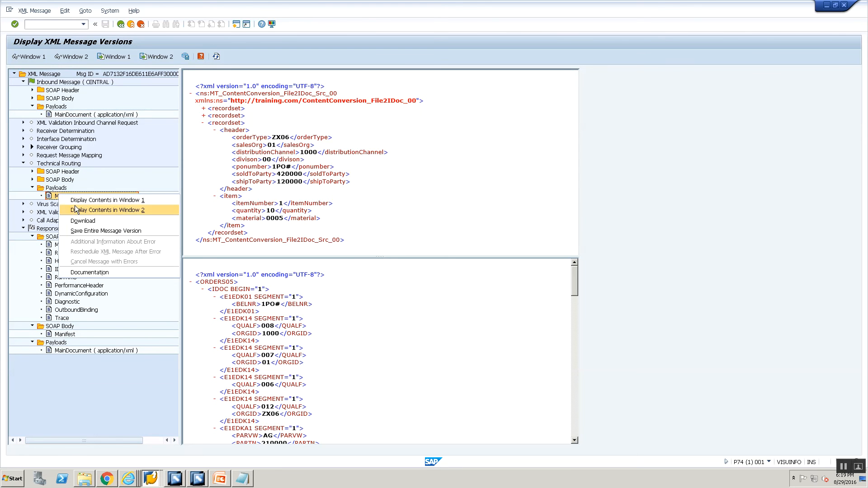
left_click(75, 209)
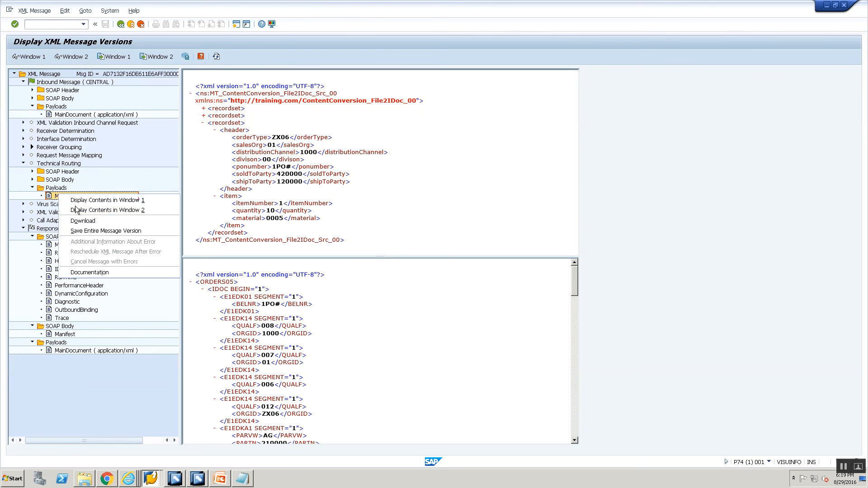
left_click(203, 290)
left_click(202, 297)
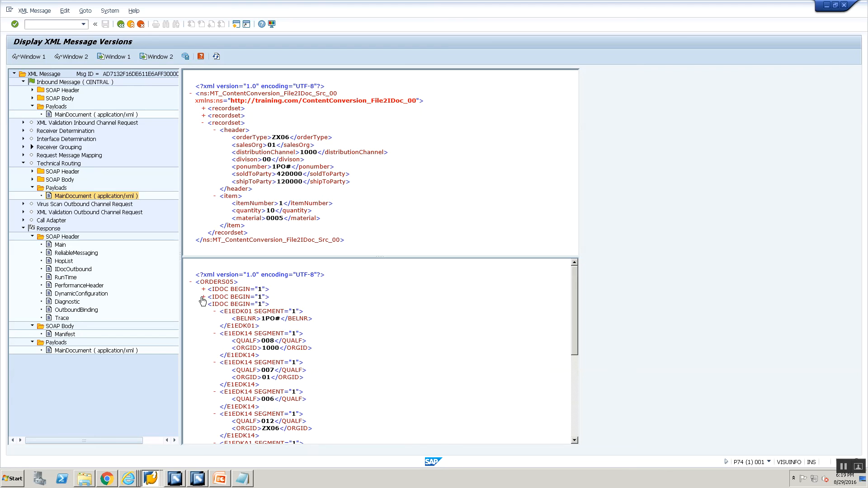
left_click(202, 304)
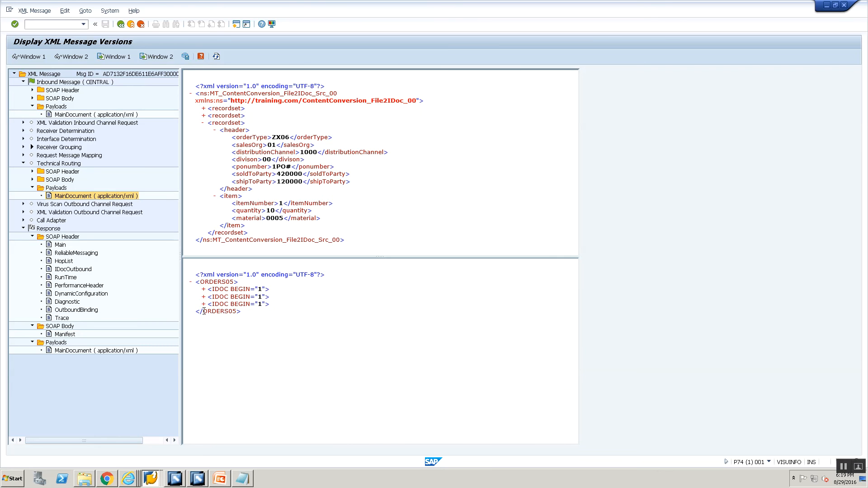
left_click(202, 123)
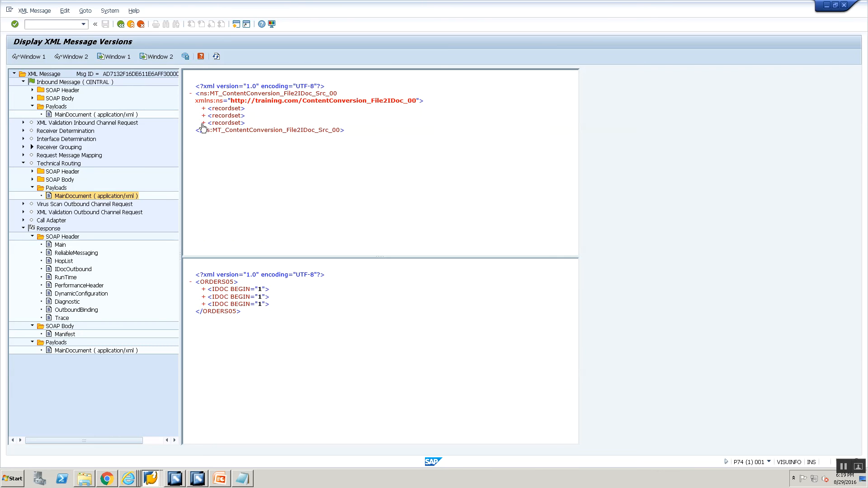
- Return to the message list and open the message's outbound IDoc list, expanding its IDoc number columns
left_click(120, 27)
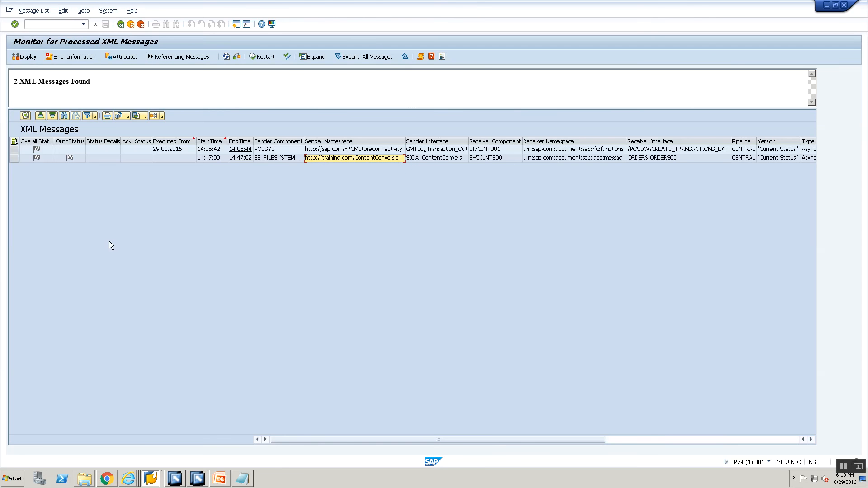
scroll(283, 264, "right", 3)
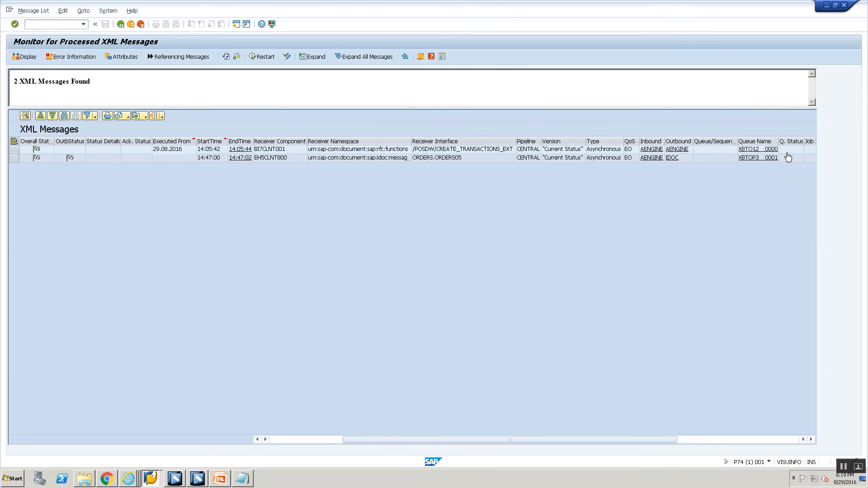
left_click(671, 160)
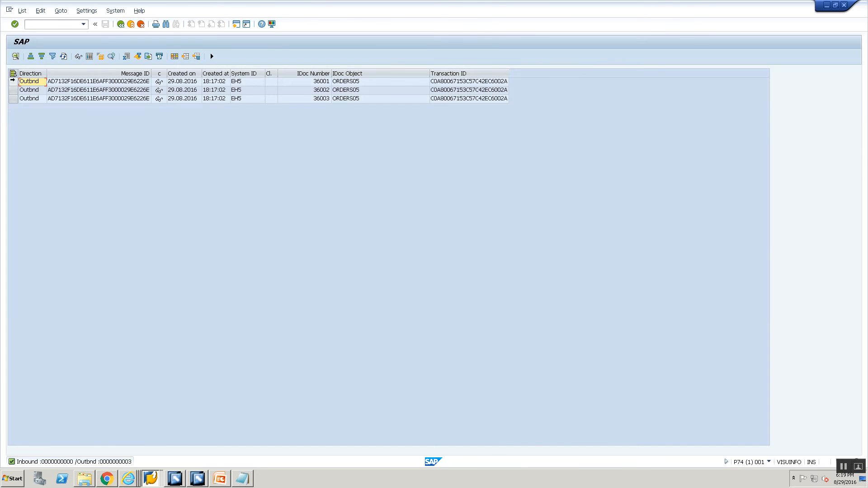
left_click_drag(12, 81, 13, 101)
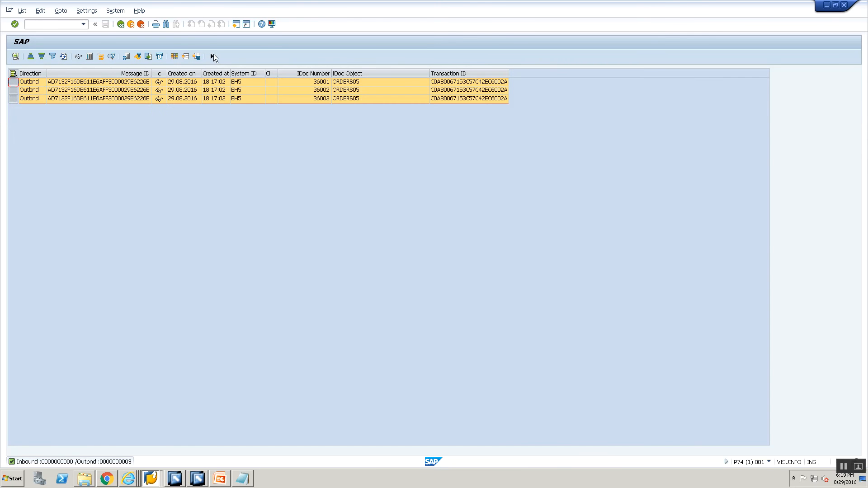
left_click(212, 56)
left_click(259, 56)
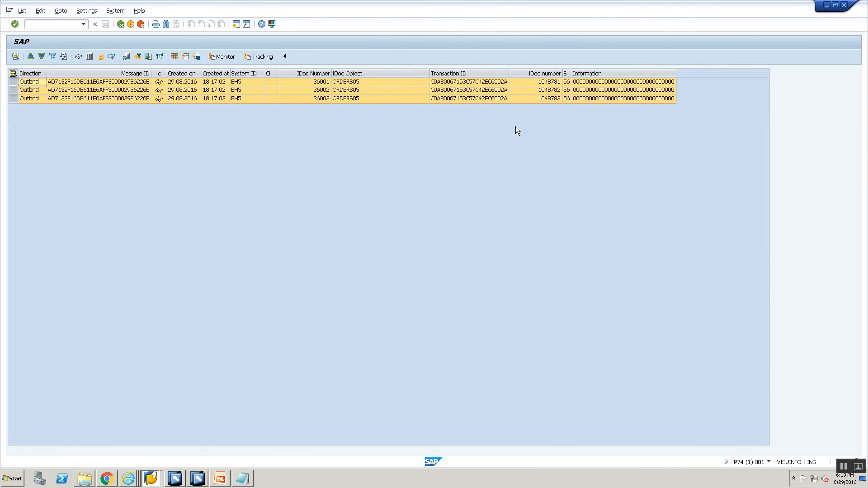
left_click(530, 161)
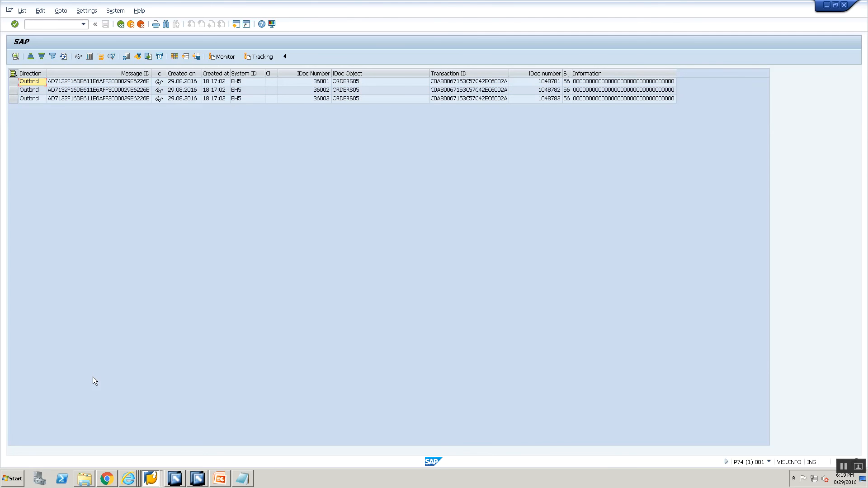
- Switch to the sender channel CC_ContentConversion_File2IDoc_Sender_00 in edit mode and set Recordsets per Message to 2
key("alt+Tab")
key("alt+Tab")
key("alt+Tab")
key("alt+Tab")
key("alt+Tab")
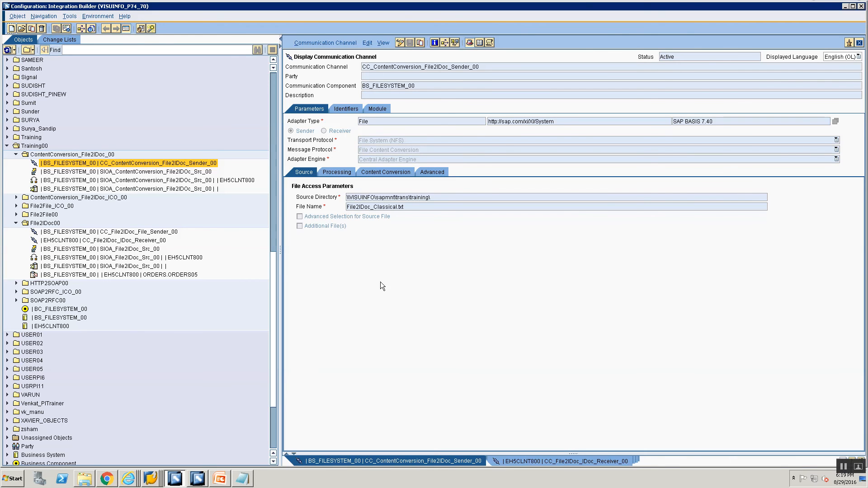
left_click(342, 173)
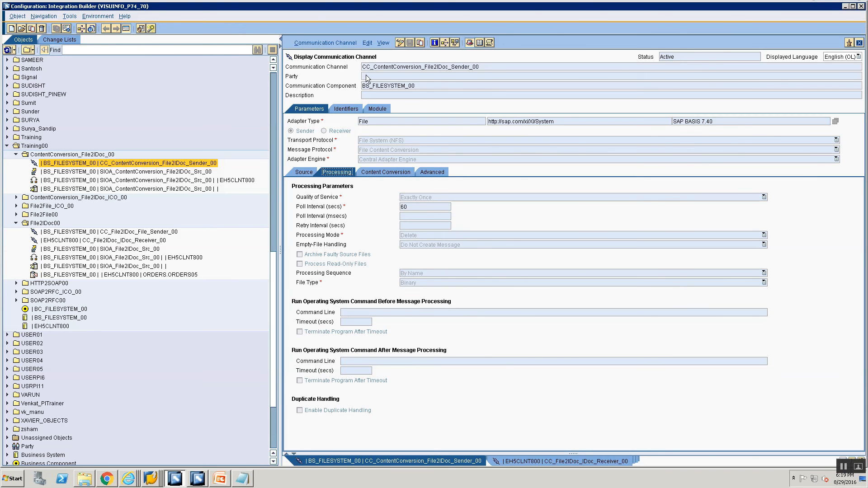
left_click(374, 173)
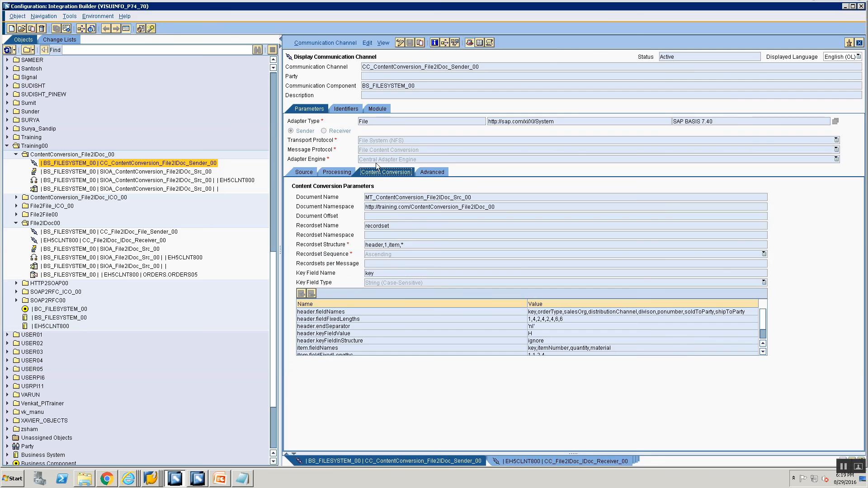
left_click(396, 43)
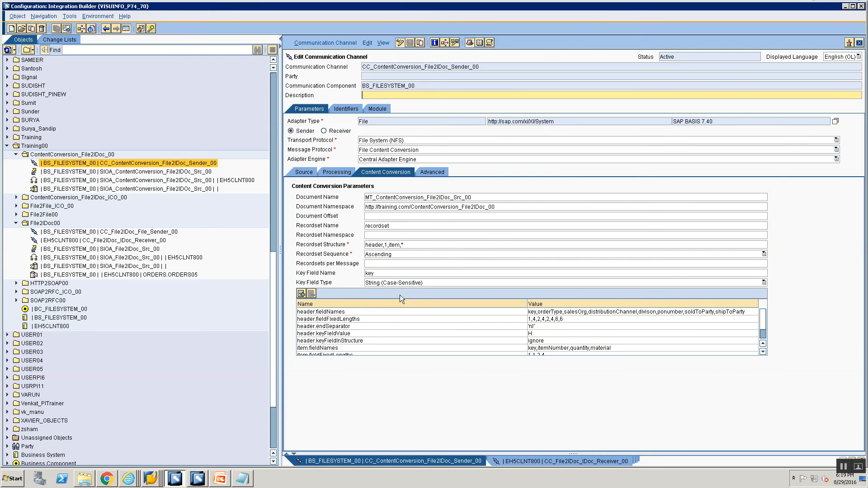
left_click(392, 264)
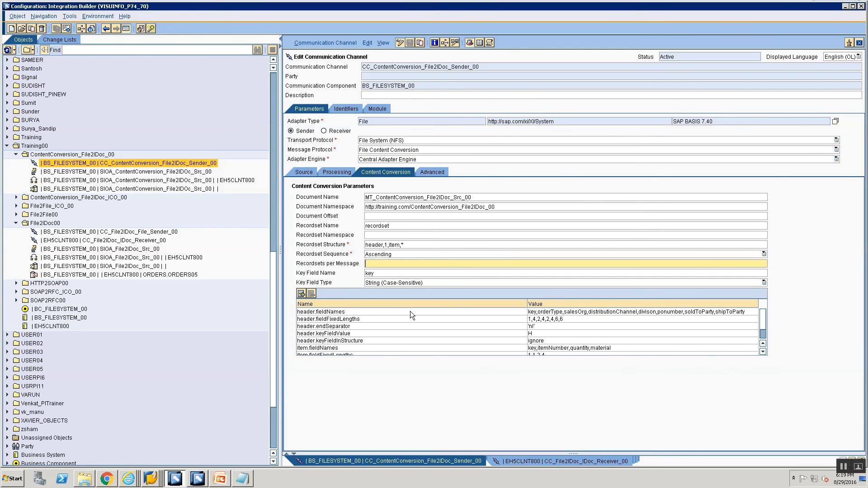
type("2")
- Activate the edited communication channel through the standard change list
left_click(325, 43)
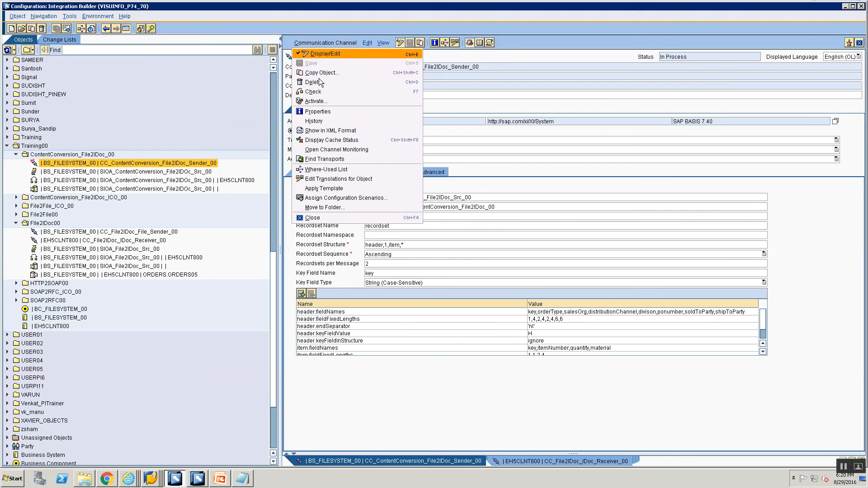
left_click(319, 102)
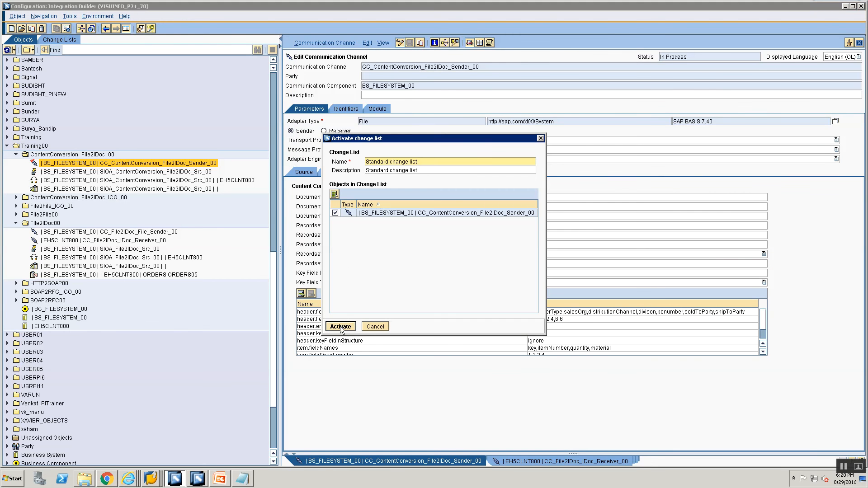
left_click(340, 327)
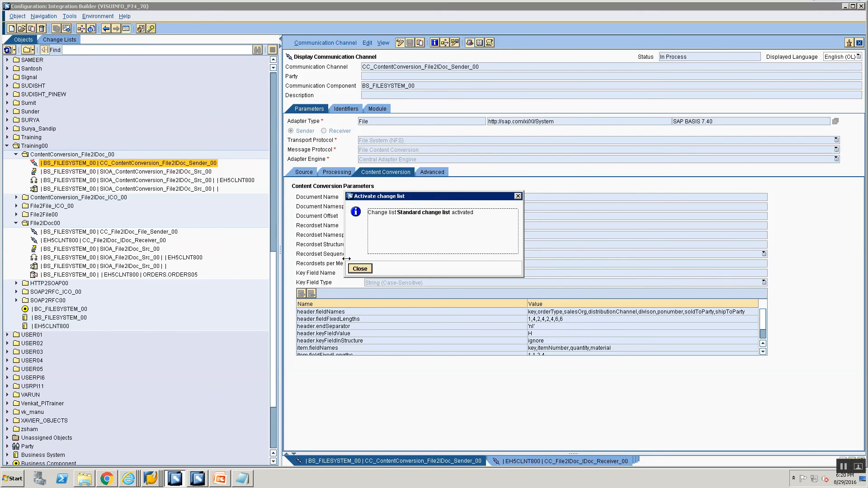
left_click(357, 269)
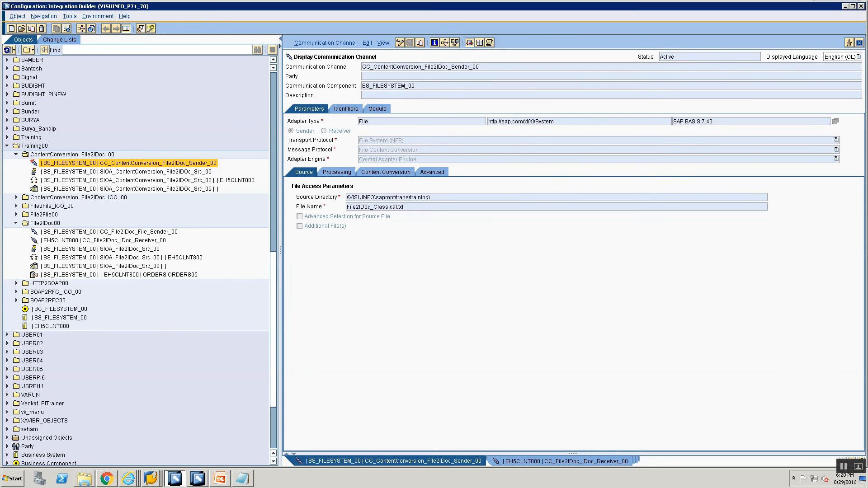
- Upload File2IDoc_Classical.txt from the desktop Training folder to the application server's training directory
left_click(236, 482)
left_click(239, 480)
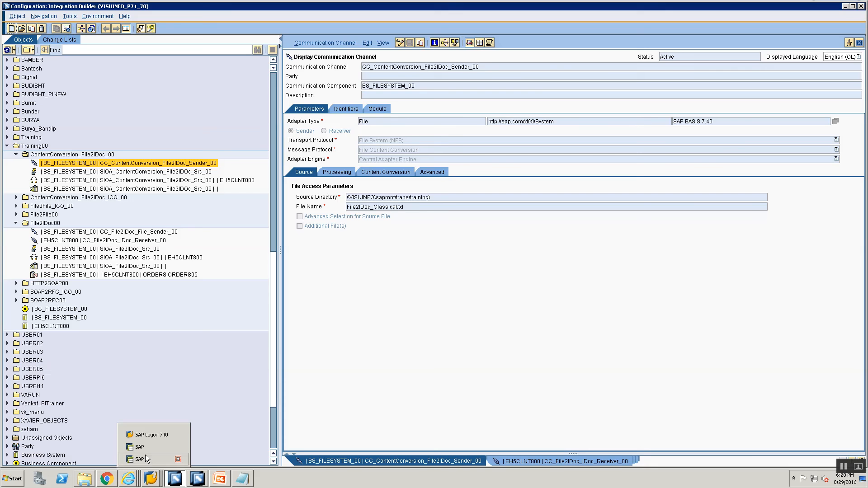
left_click(146, 459)
left_click(217, 176)
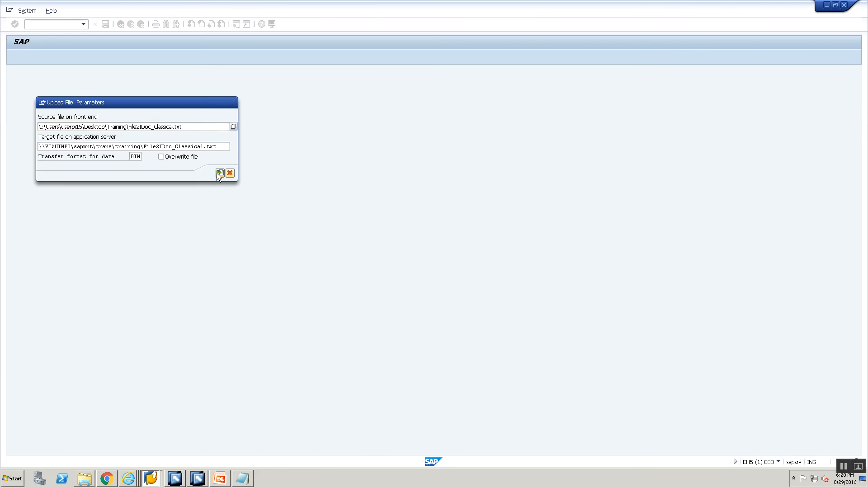
- Stop and restart CC_ContentConversion_File2IDoc_Sender_00 in the Communication Channel Monitor, then refresh the channel list
left_click(126, 480)
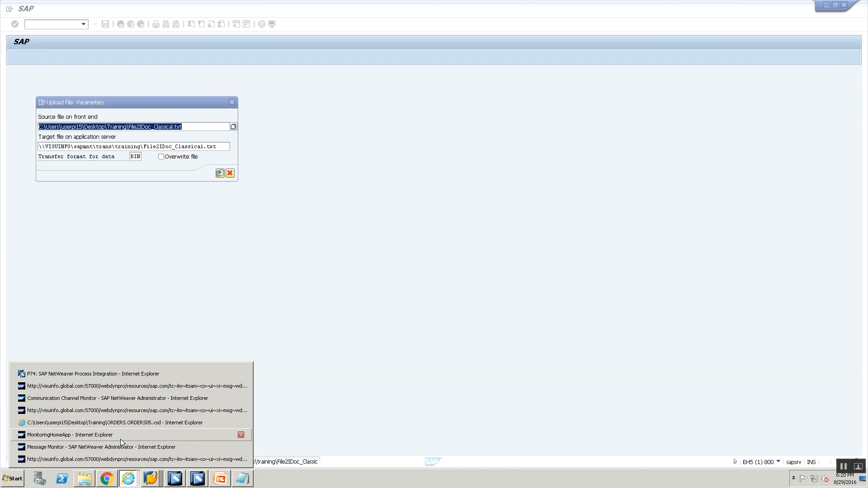
left_click(122, 398)
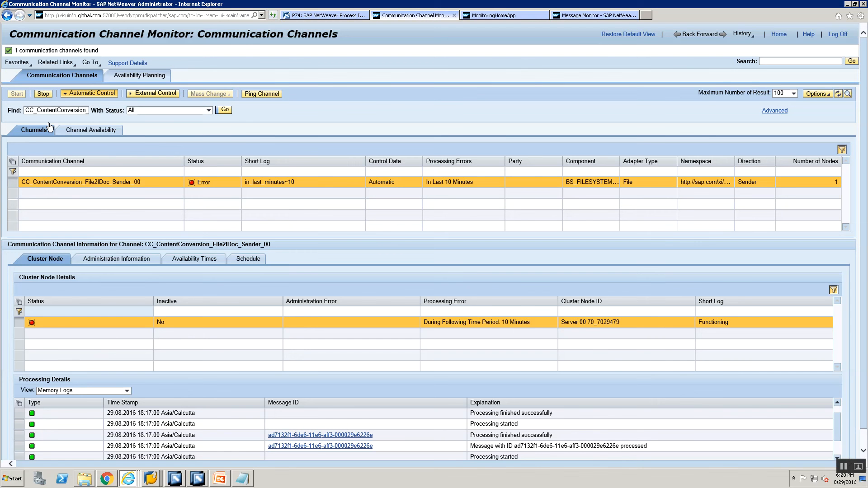
left_click(37, 94)
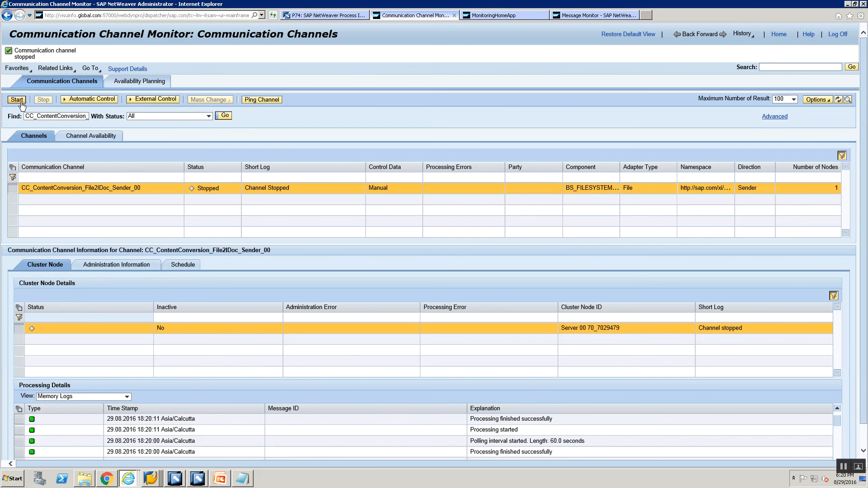
left_click(20, 102)
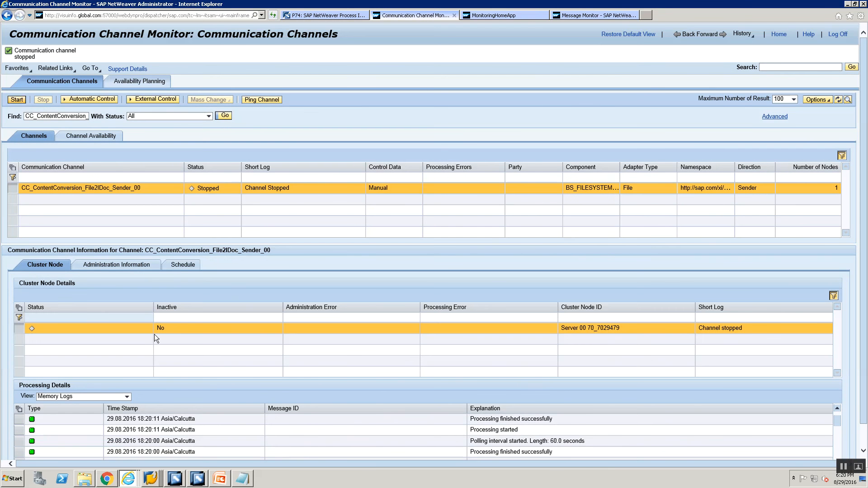
left_click(224, 116)
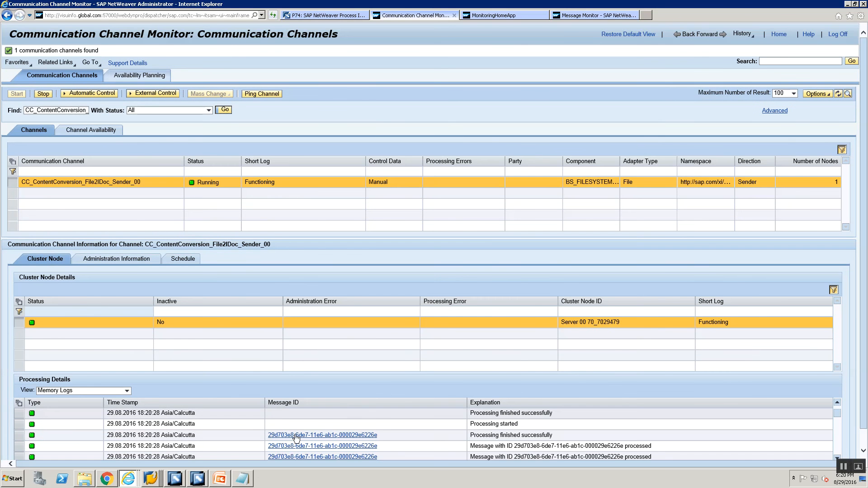
- Return to the Monitor for Processed XML Messages and refresh the message list
left_click(155, 478)
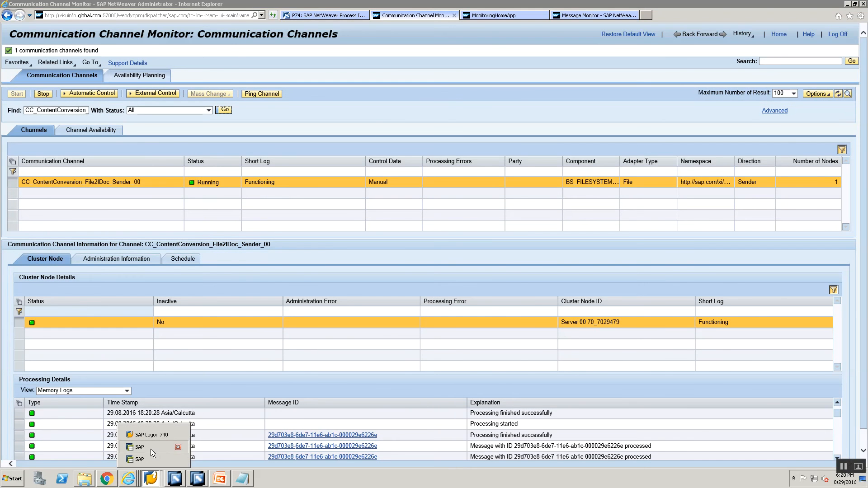
left_click(151, 449)
left_click(120, 27)
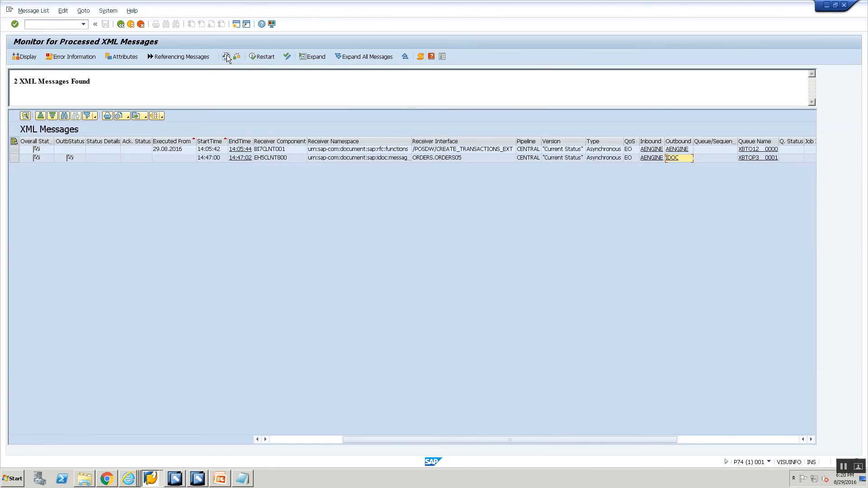
left_click(227, 56)
- Open the first new ORDERS.ORDERS05 message and collapse both IDoc nodes in its response payload
left_click(269, 169)
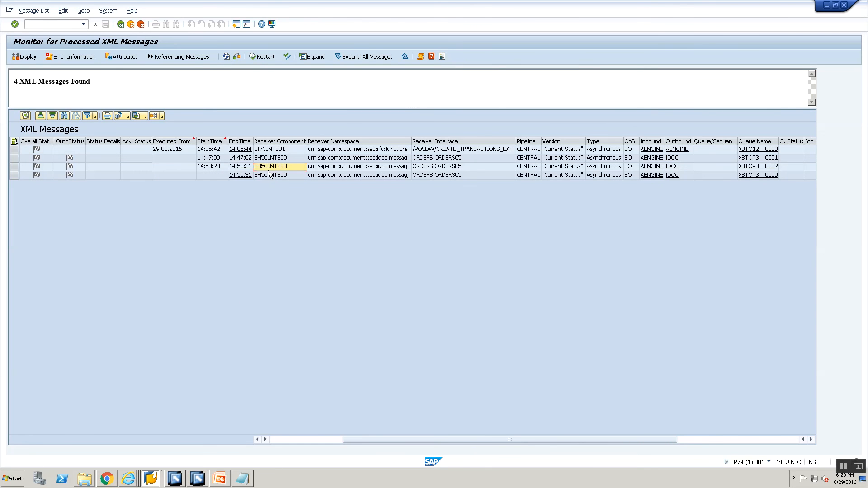
left_click(267, 177)
left_click(267, 169)
double_click(267, 167)
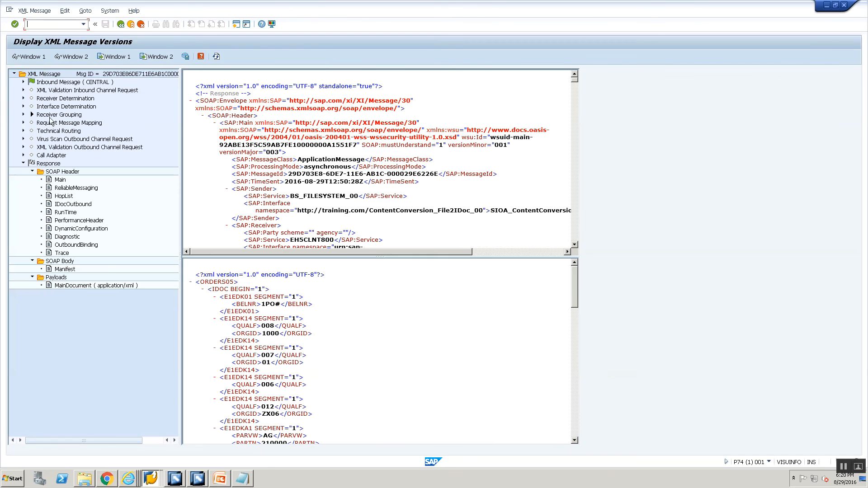
left_click(203, 289)
left_click(203, 297)
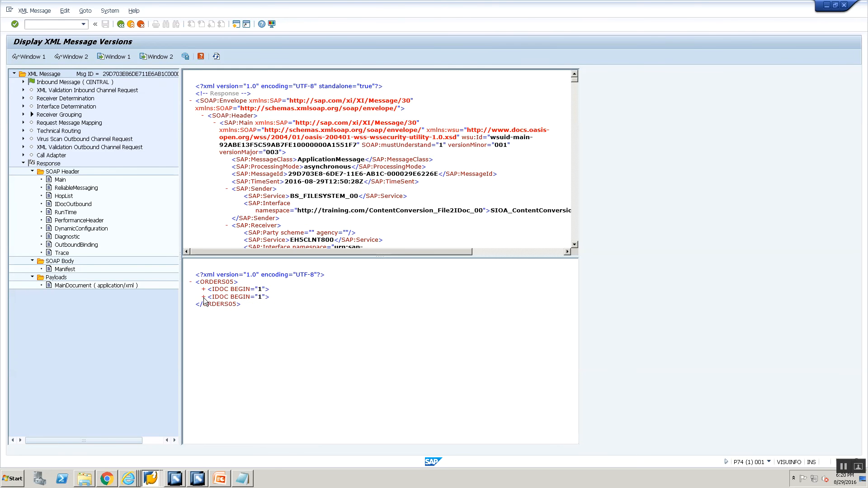
- Open the second new ORDERS.ORDERS05 message and collapse its IDoc node in the response payload
left_click(121, 24)
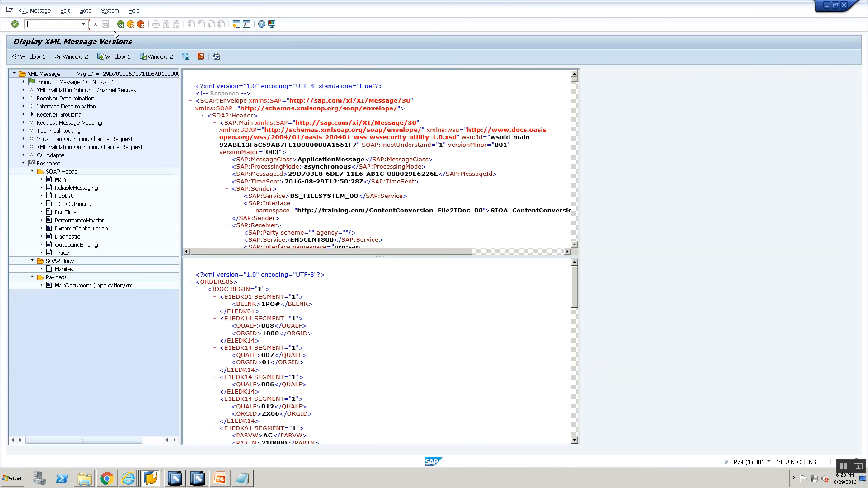
left_click(120, 24)
left_click(272, 173)
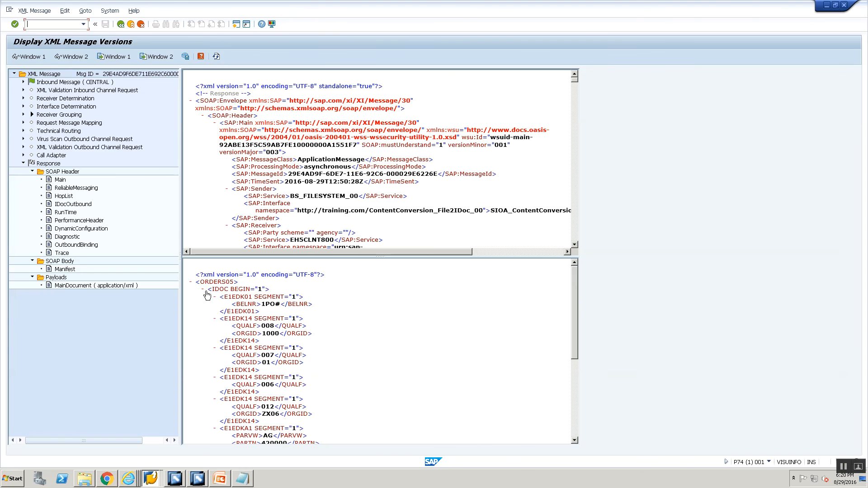
left_click(204, 289)
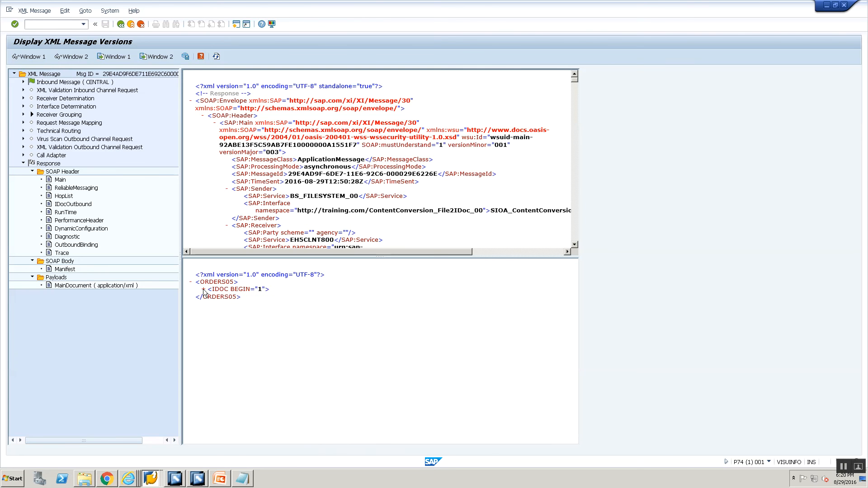
left_click(121, 24)
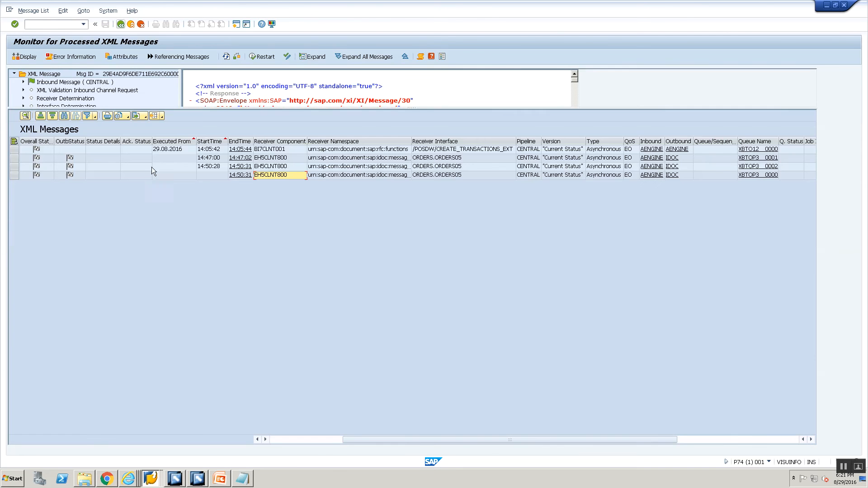
- Review the sender channel's Processing and Content Conversion parameters in the Integration Builder
key("alt+Tab")
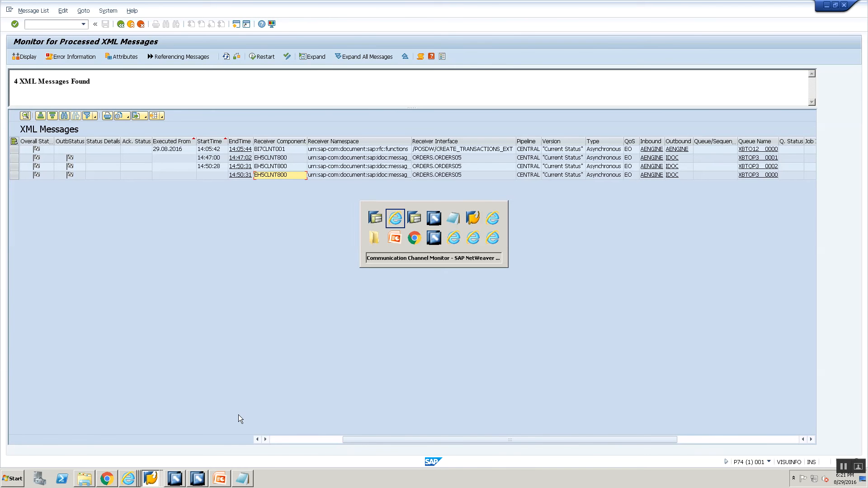
key("alt+Tab")
key("alt+Tab")
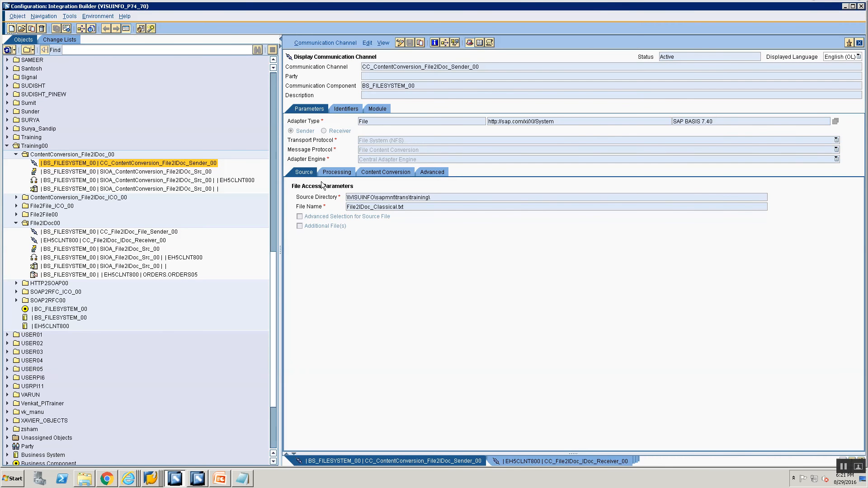
left_click(326, 174)
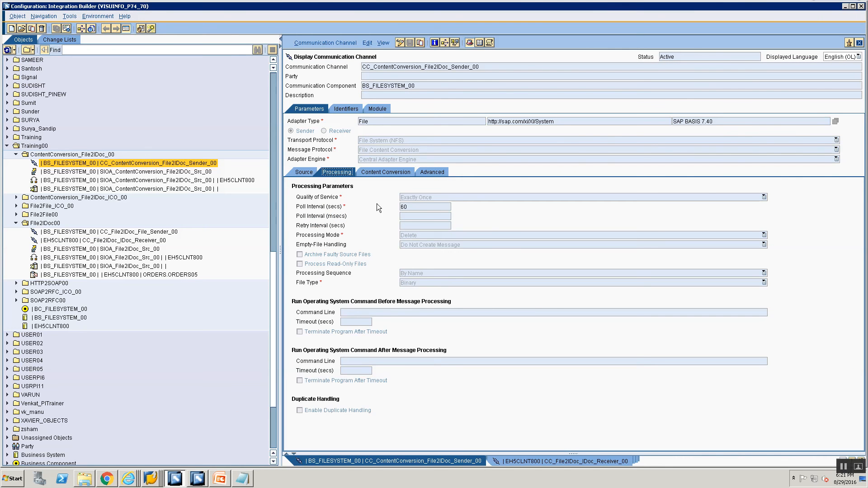
left_click(374, 171)
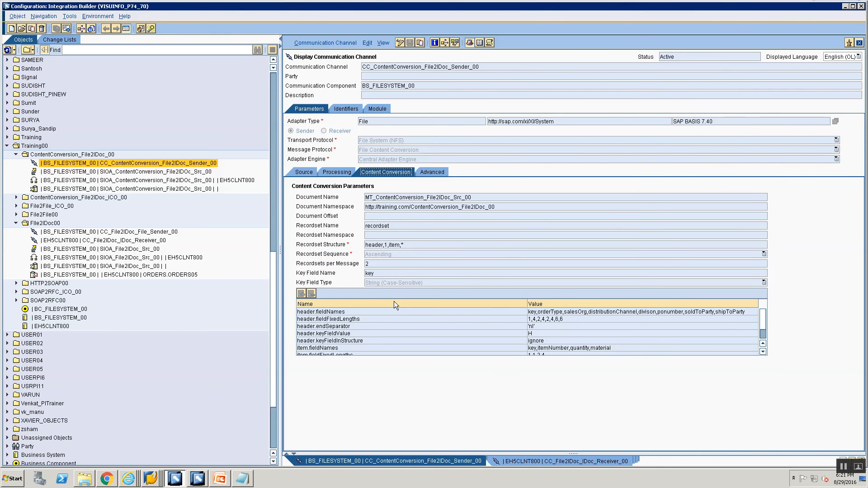